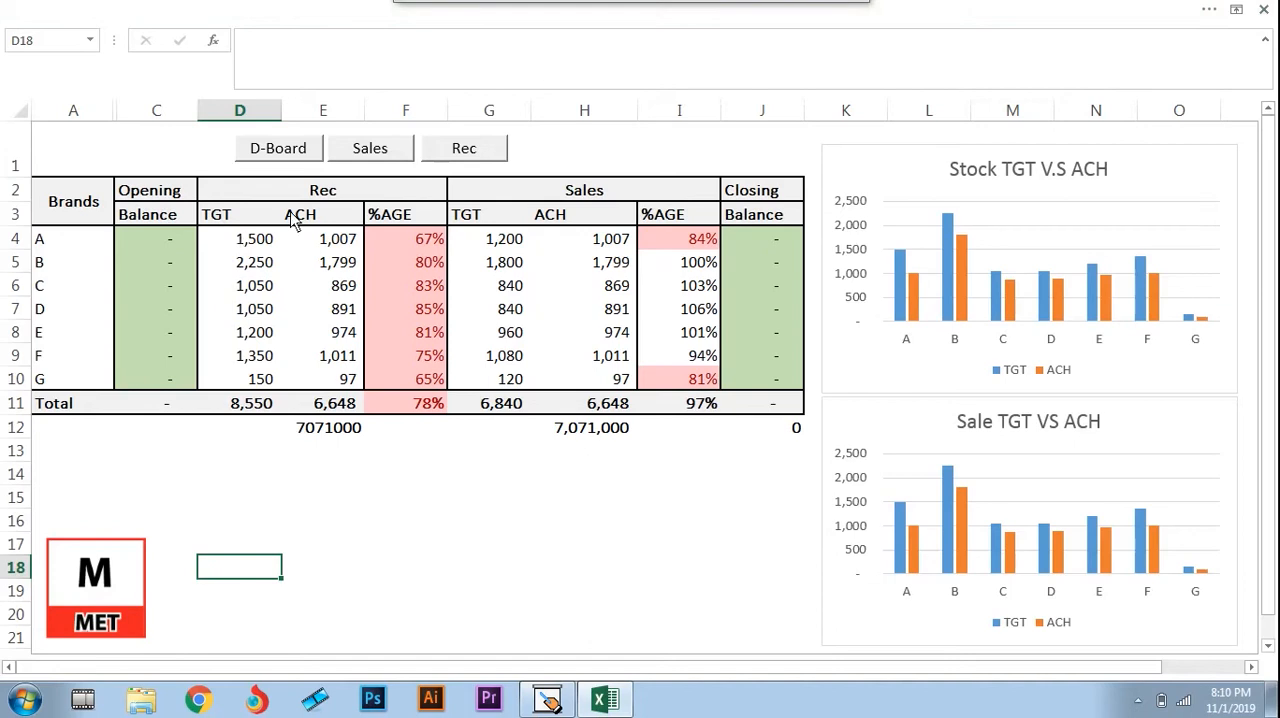
Examine the dashboard's summary table, from the empty cells below it up to the Opening and Brands headings
left_click(541, 489)
key("Left")
key("Left")
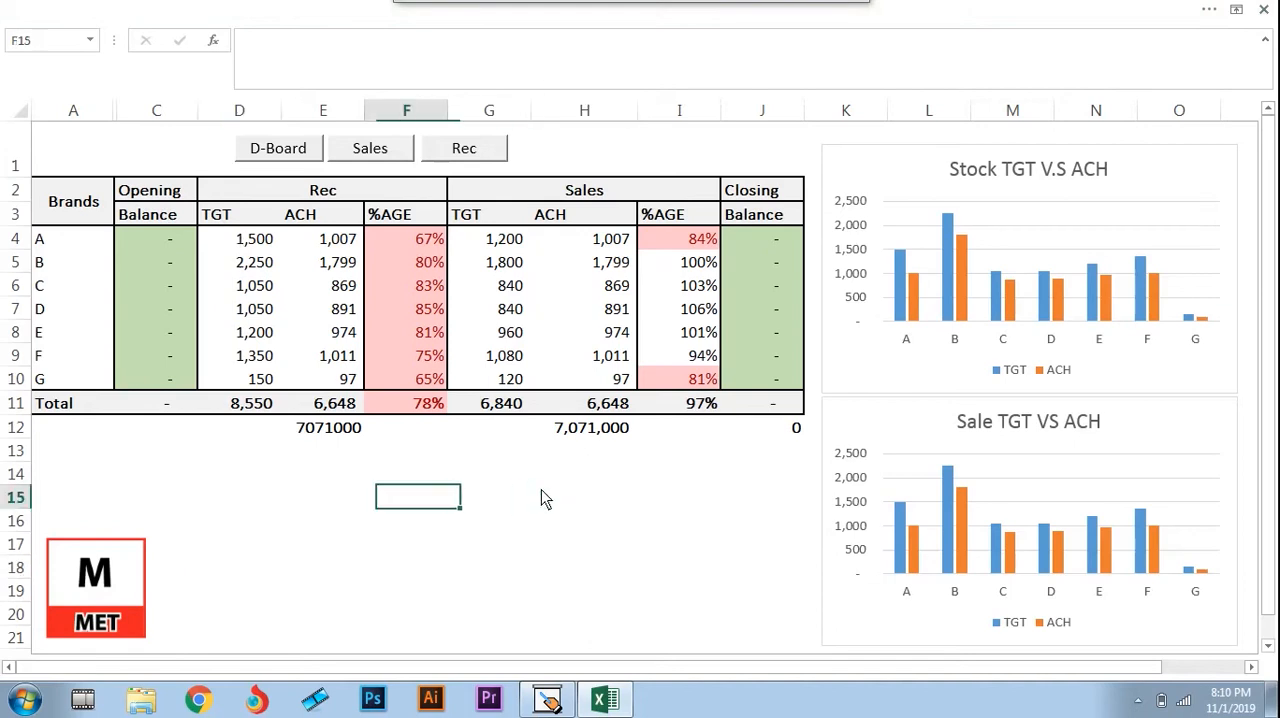
key("Left")
key("Left")
key("Left")
key("ctrl+Up")
key("ctrl+Up")
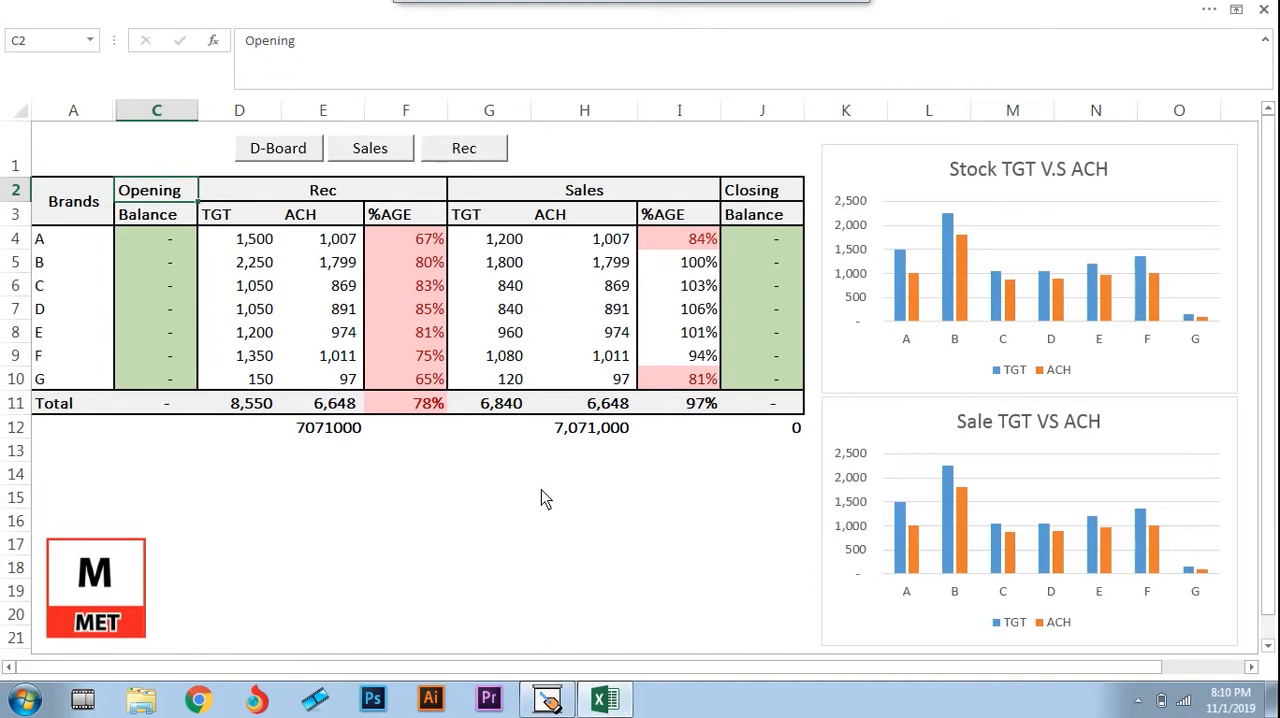
key("Left")
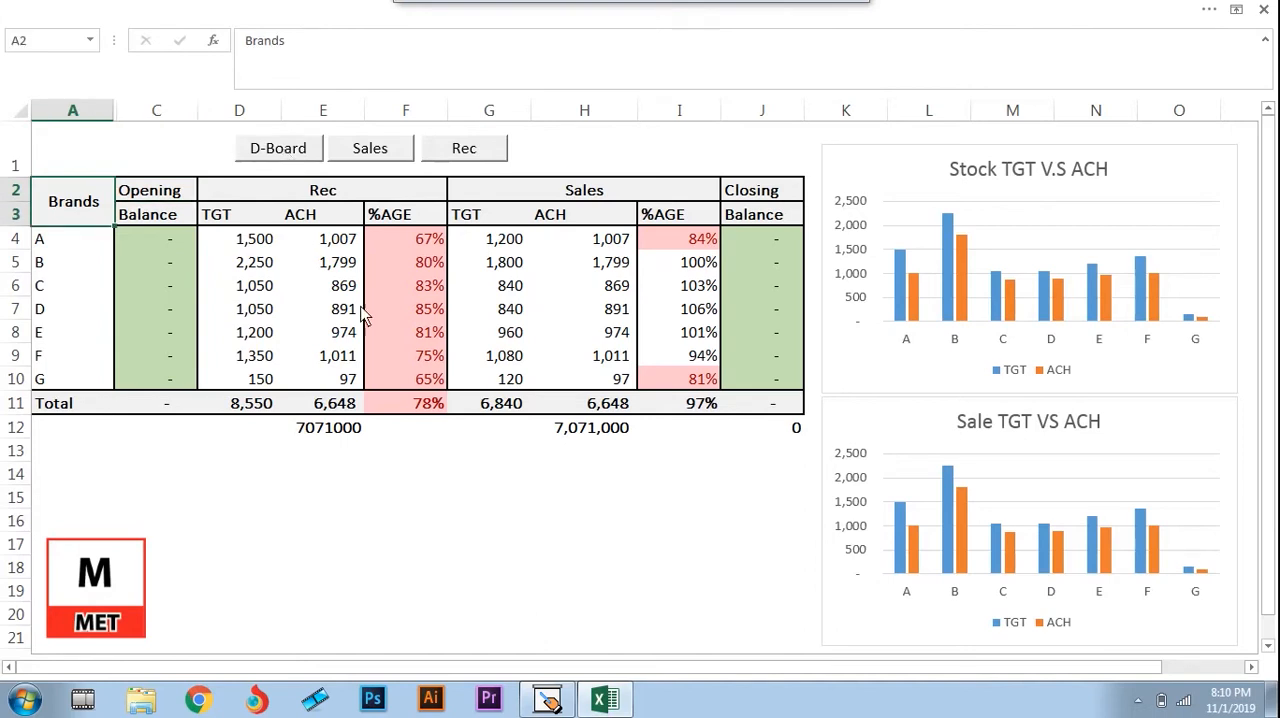
Open the Sales sheet and look over its date, day and brand column headings
left_click(370, 149)
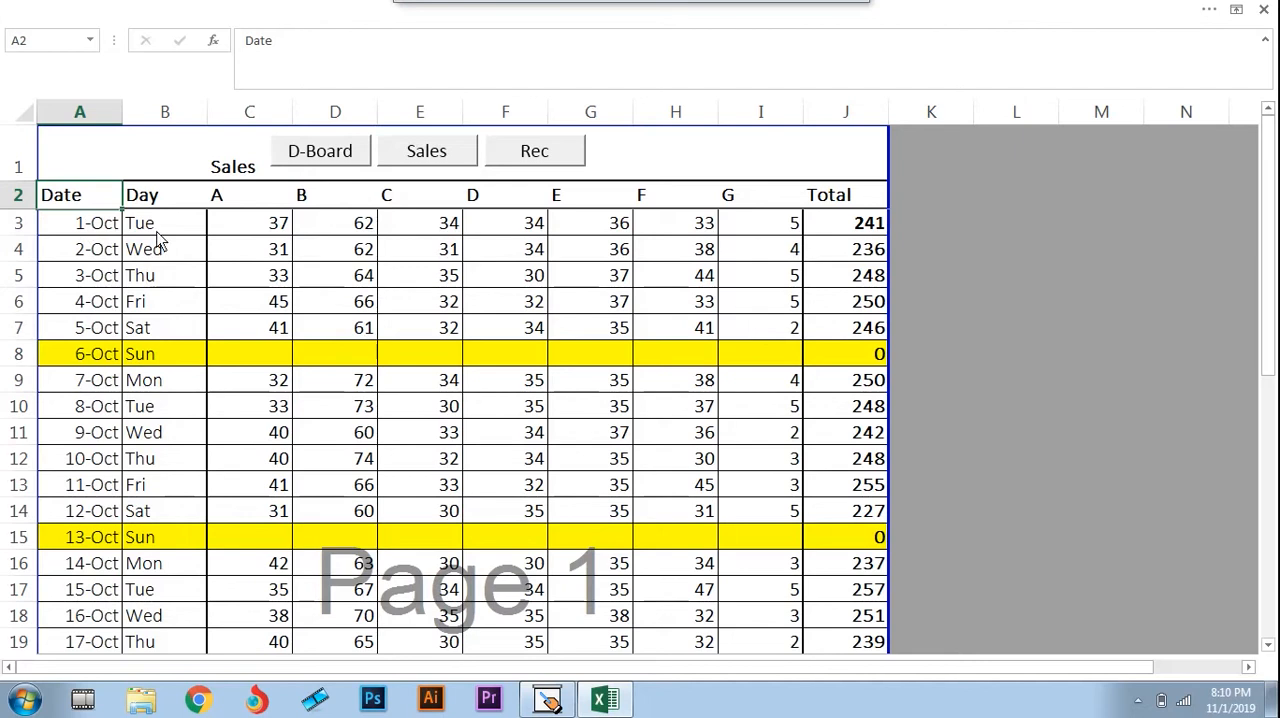
key("Down")
key("Right")
key("Right")
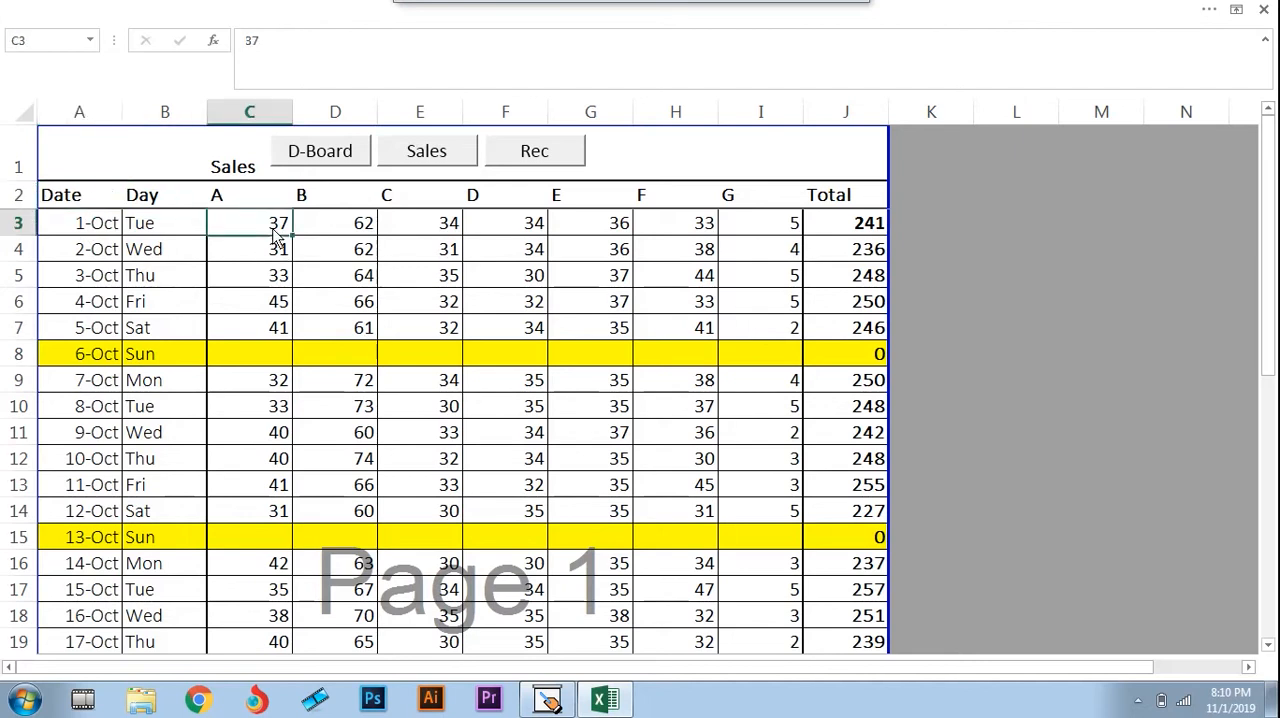
key("Left")
key("Up")
key("Right")
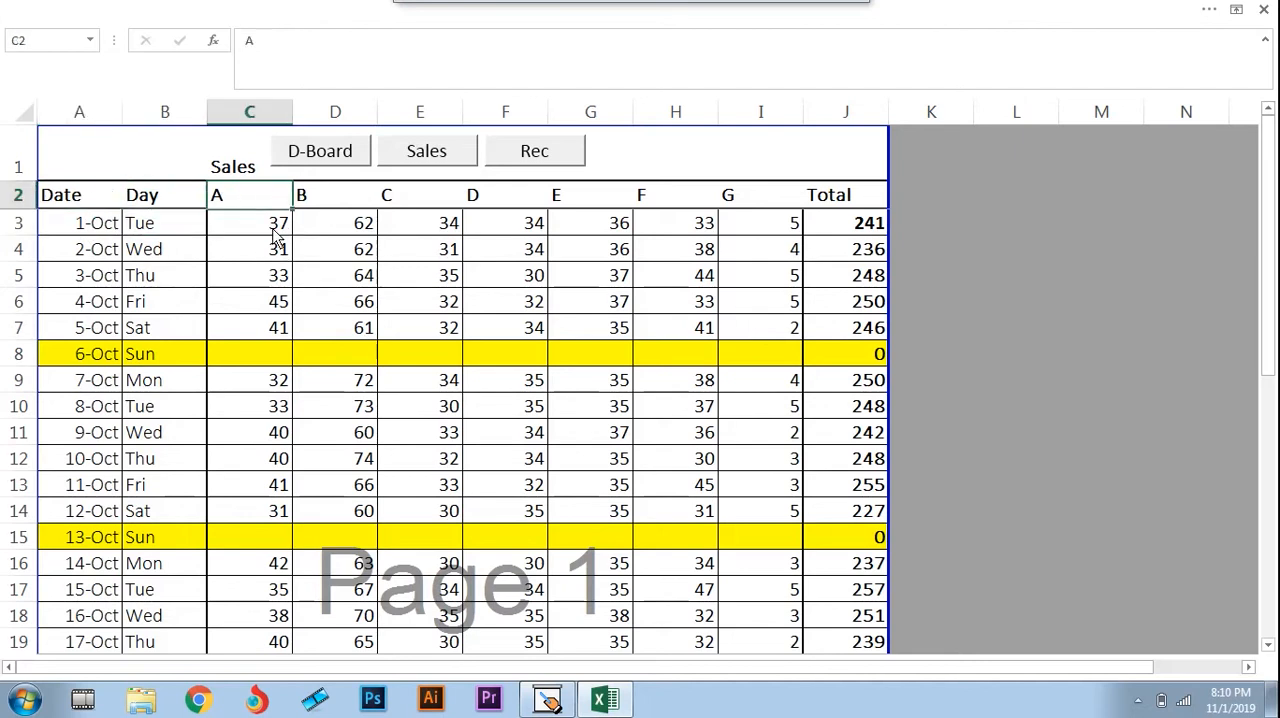
key("Right")
key("Right")
key("Right")
key("Right")
key("Right")
key("Right")
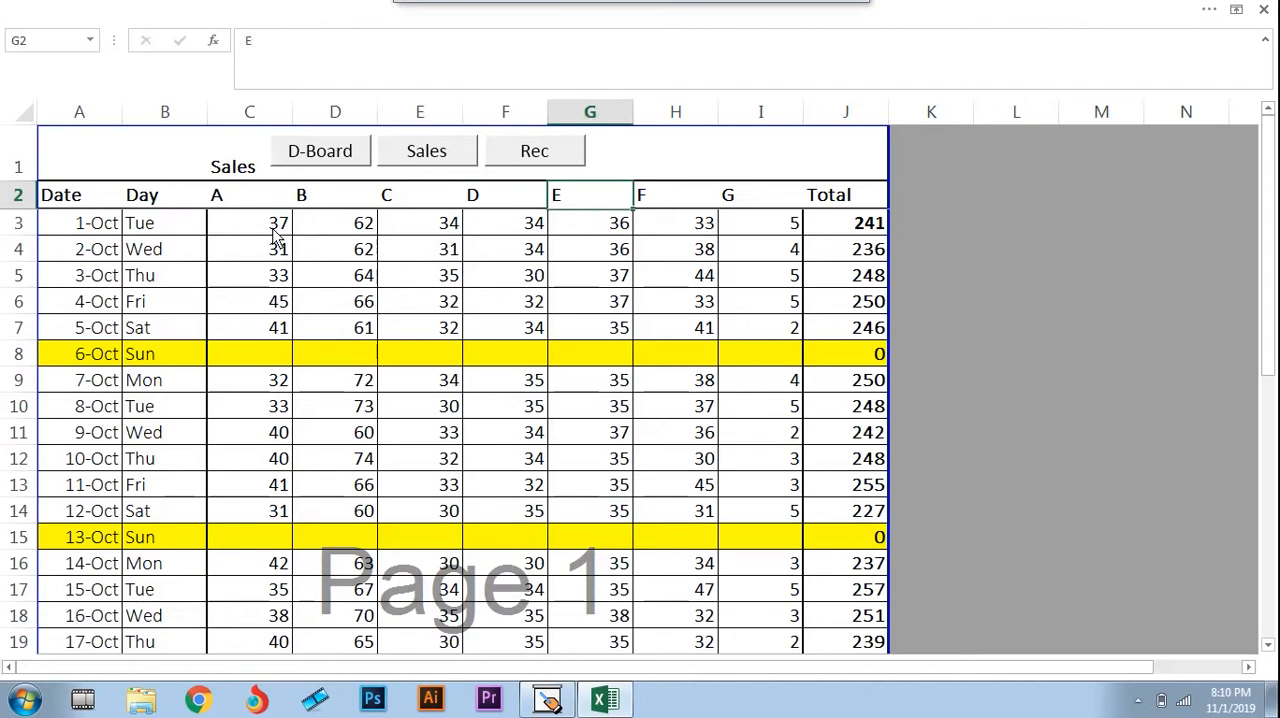
key("Left")
key("Left")
key("Left")
key("Left")
key("Left")
key("Left")
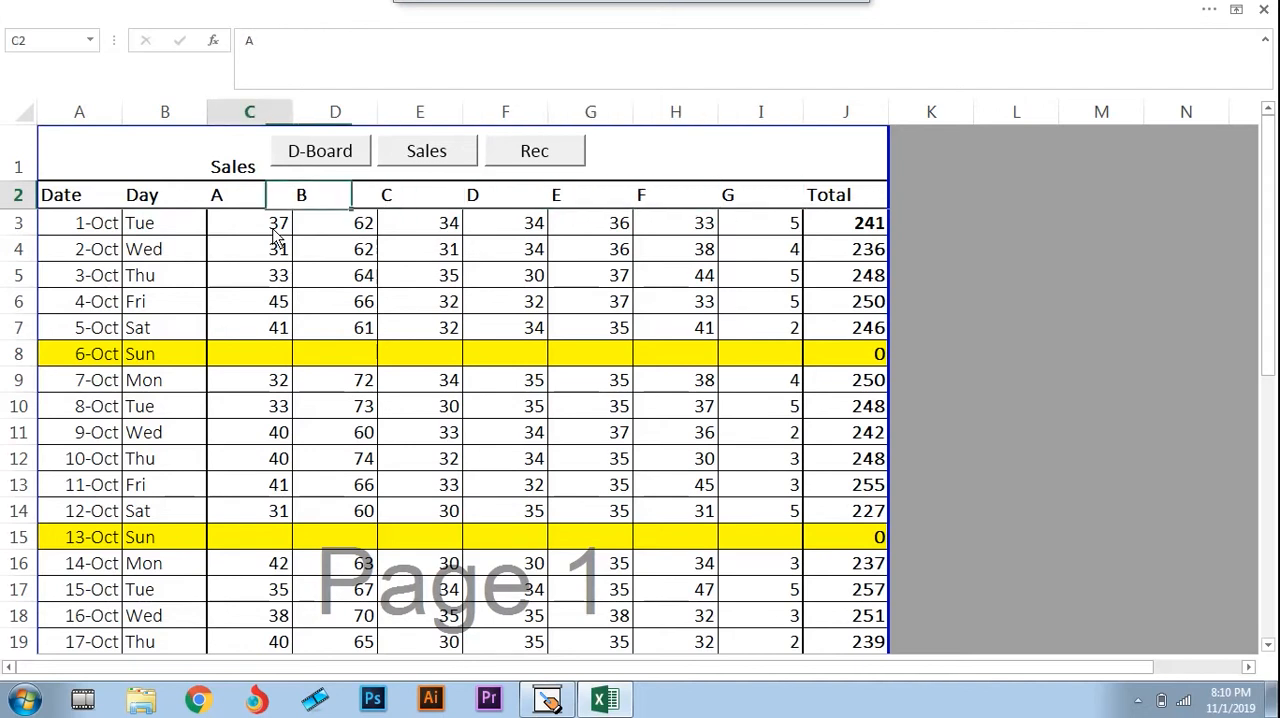
Select the brand headings A to G in C2:I2 of the Sales sheet
key("shift+Right")
key("shift+Right")
key("shift+Right")
key("shift+Right")
key("shift+Right")
key("shift+Right")
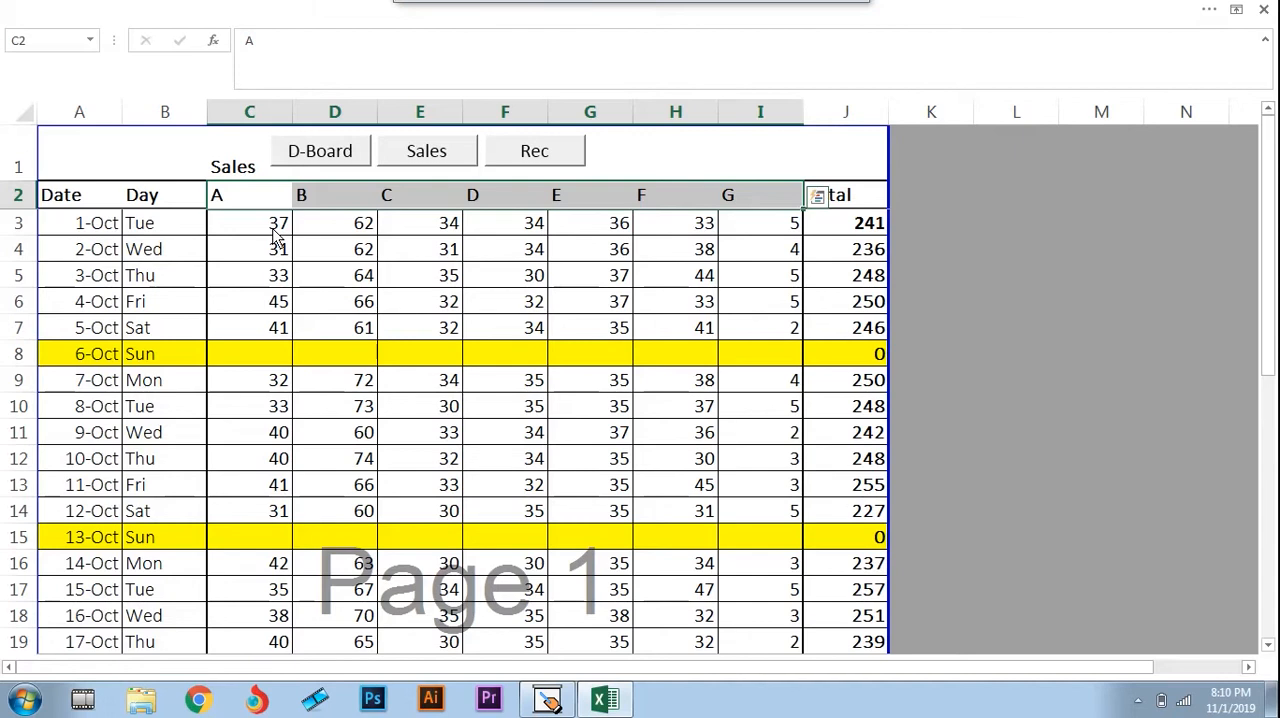
key("Left")
key("Right")
key("shift+Right")
key("shift+Right")
key("shift+Right")
key("shift+Right")
key("shift+Right")
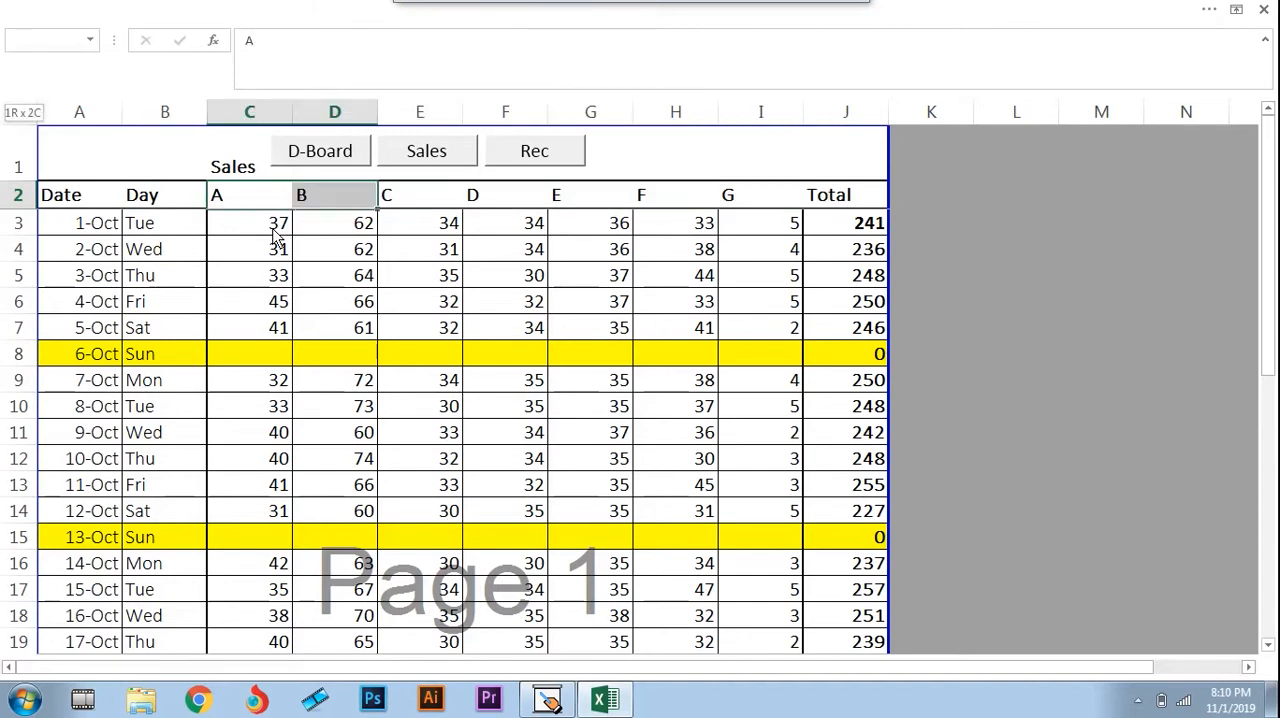
key("shift+Right")
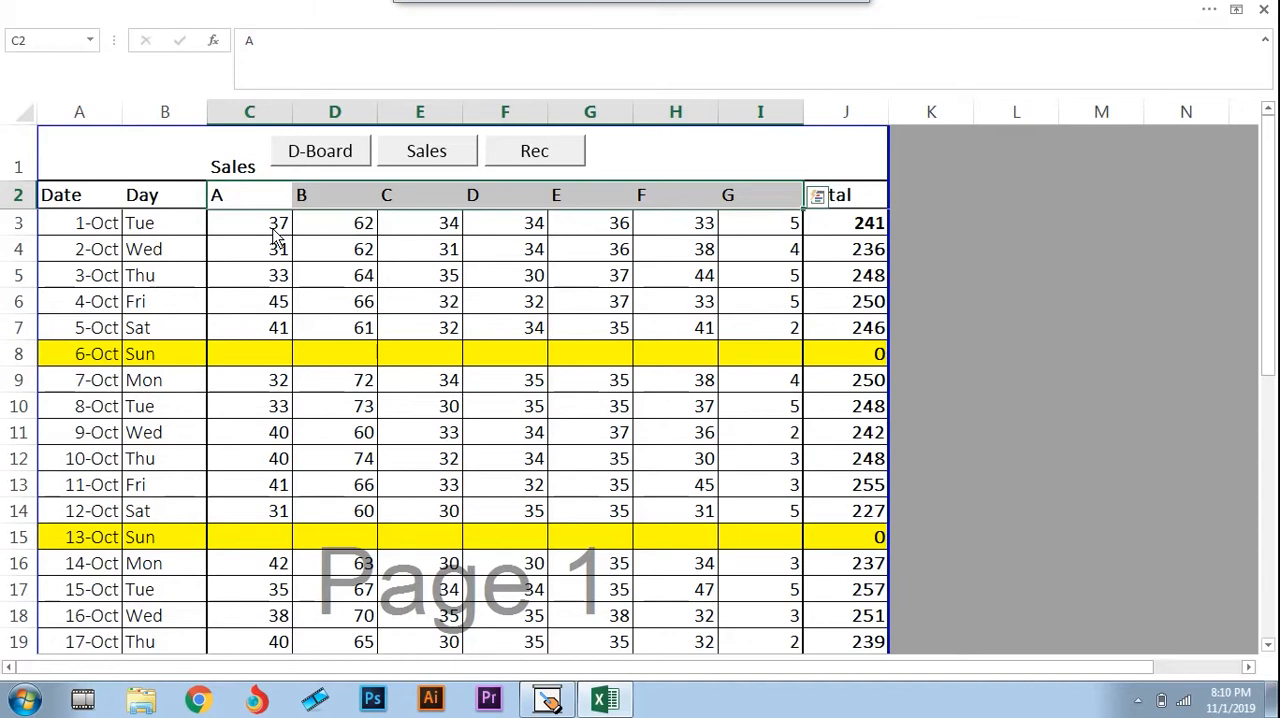
Examine the daily sales rows from the start of October down to the Total row, ending at J3
key("Down")
key("Down")
key("Down")
key("Down")
key("Down")
key("Down")
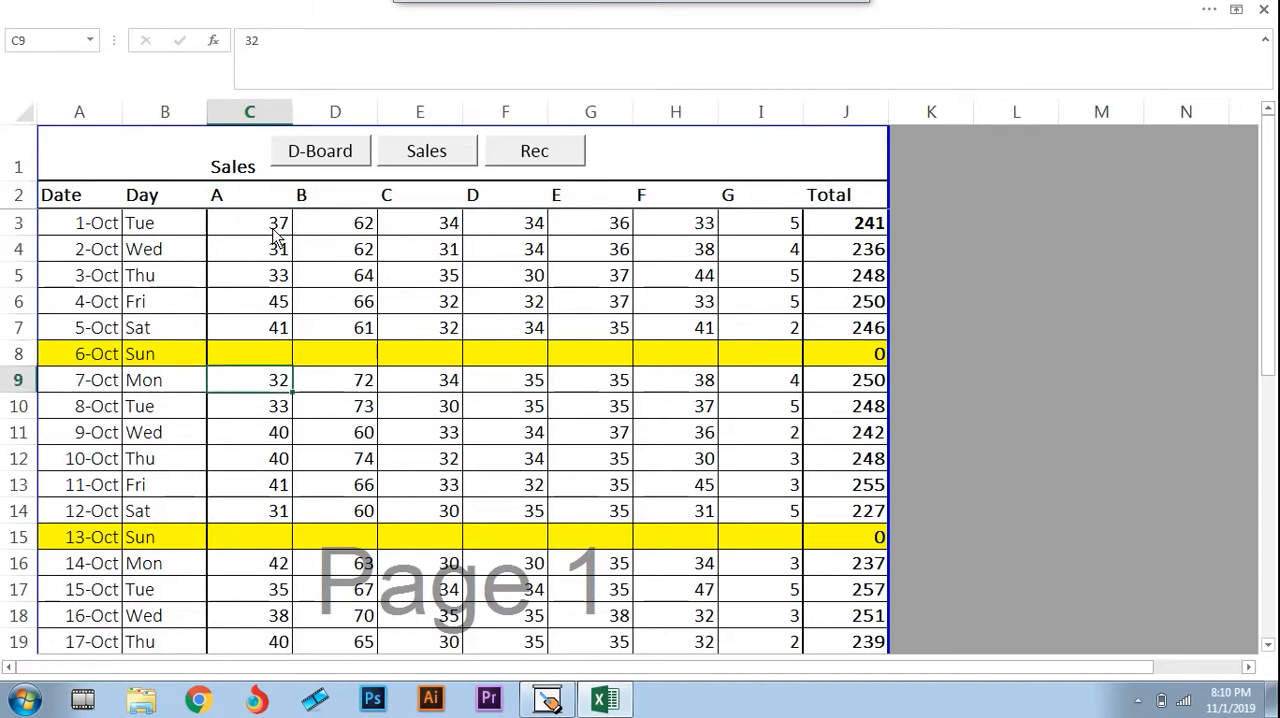
key("Left")
key("Up")
key("Up")
key("Up")
key("Left")
key("ctrl+Down")
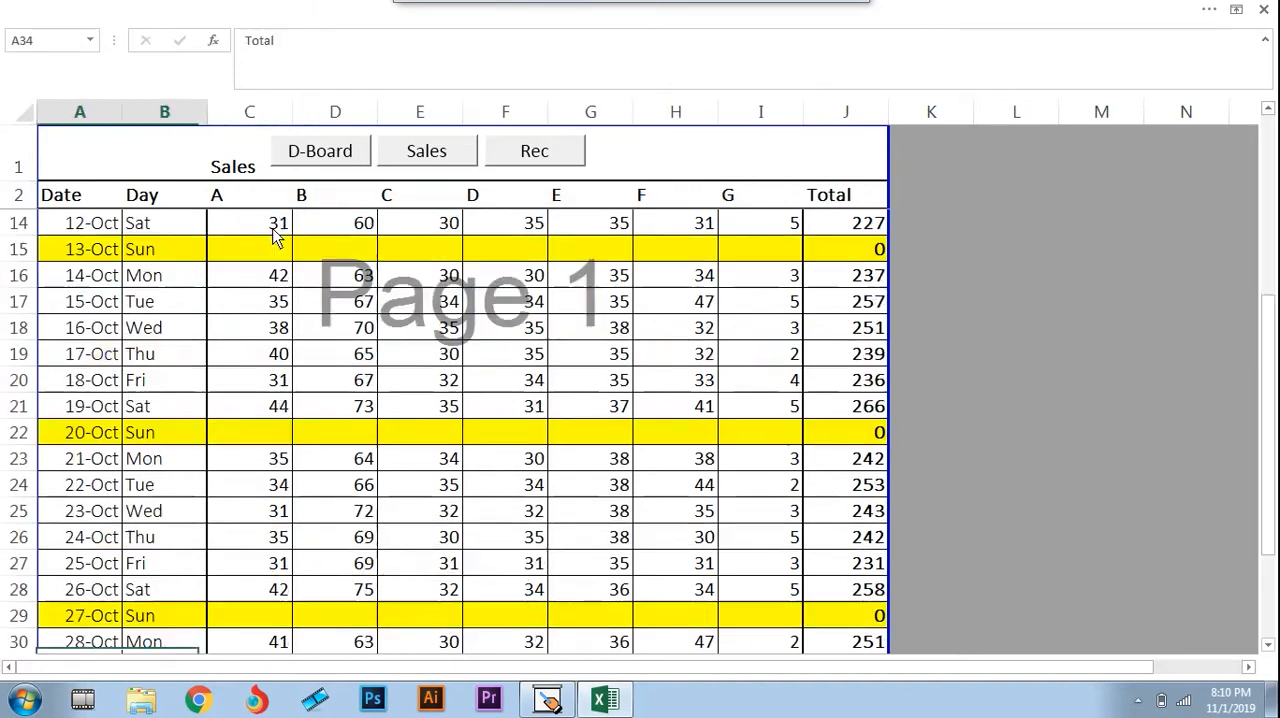
key("Right")
key("Right")
key("ctrl+Right")
key("Up")
key("Up")
key("ctrl+Up")
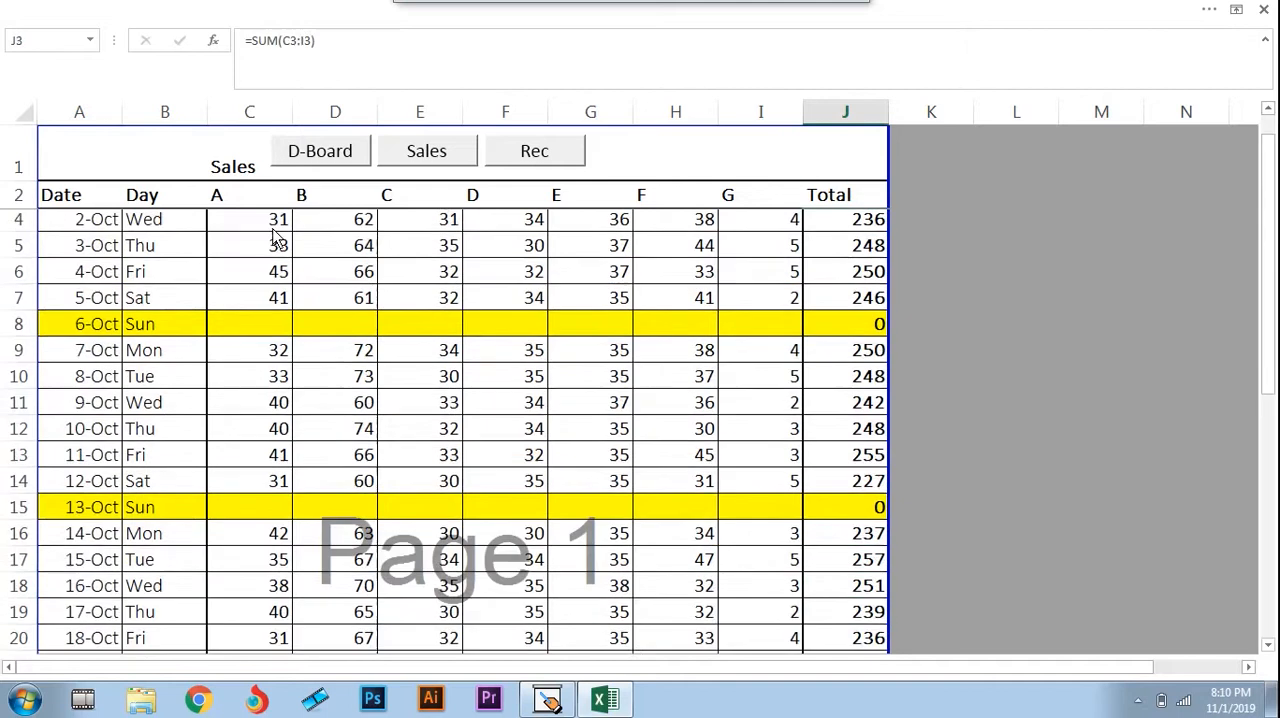
Examine the row-sum formulas in the Total column of the Sales sheet, from J3 to J13
key("Down")
key("Down")
key("Left")
key("Left")
key("Left")
key("Left")
key("Up")
key("ctrl+Right")
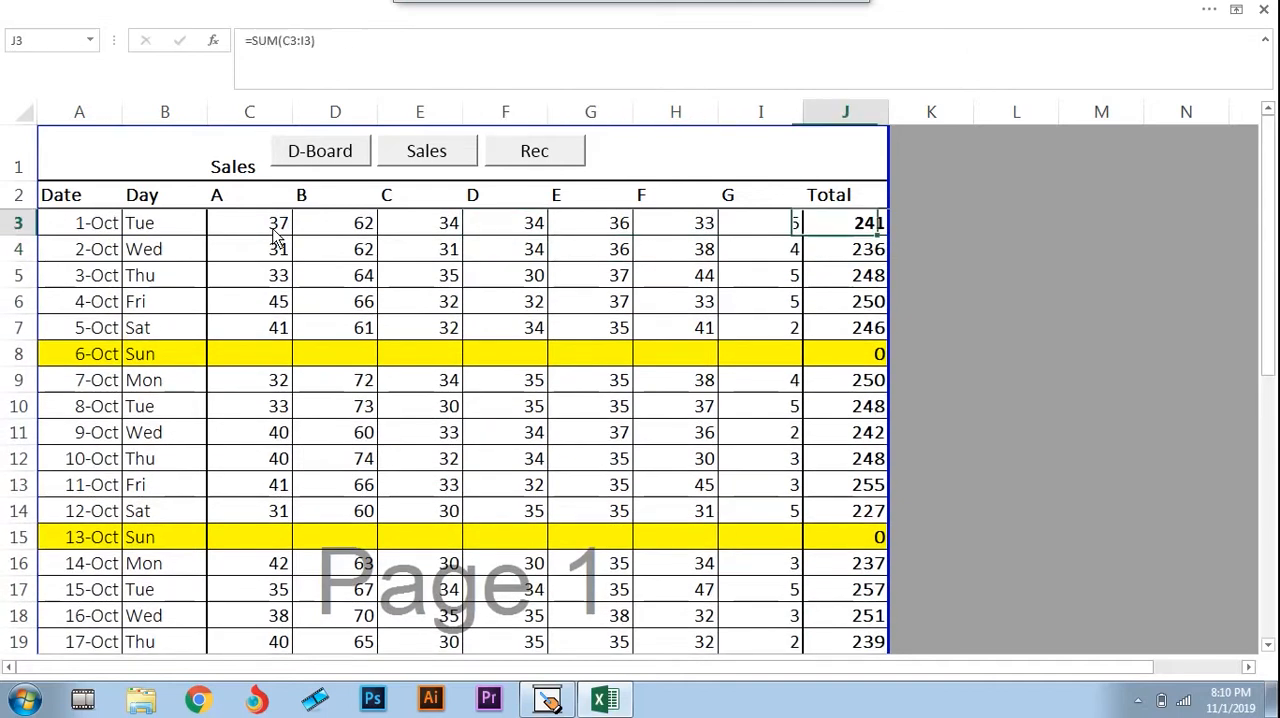
key("Down")
key("Down")
key("Down")
key("Down")
key("Down")
key("Down")
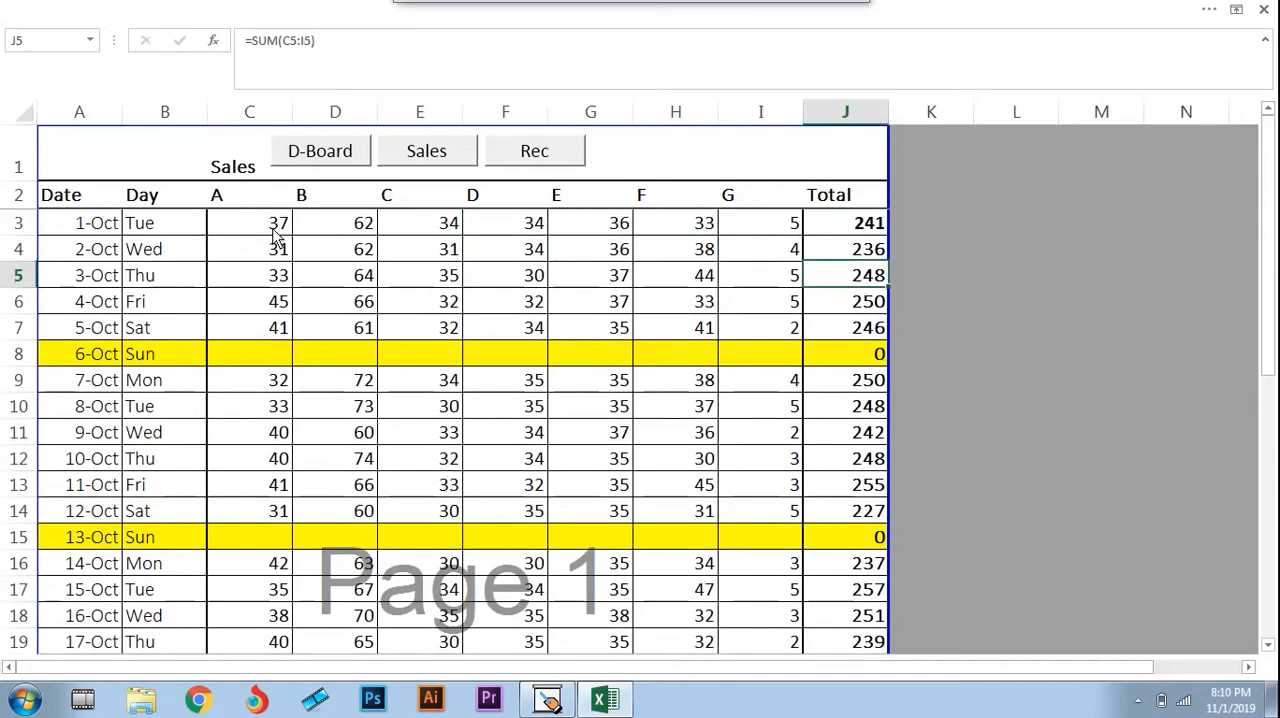
key("Down")
key("Down")
key("Down")
key("Down")
key("Down")
key("Down")
key("Down")
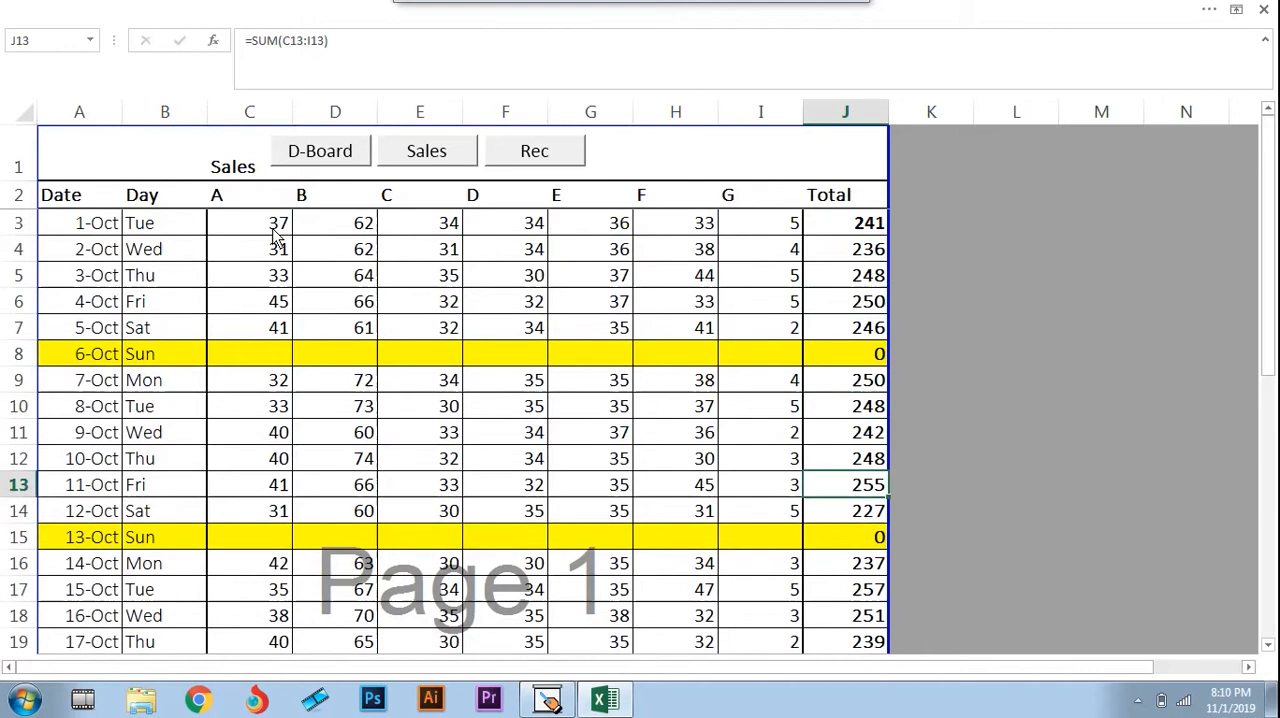
key("Up")
key("Up")
key("Up")
key("ctrl+Up")
key("Left")
key("Left")
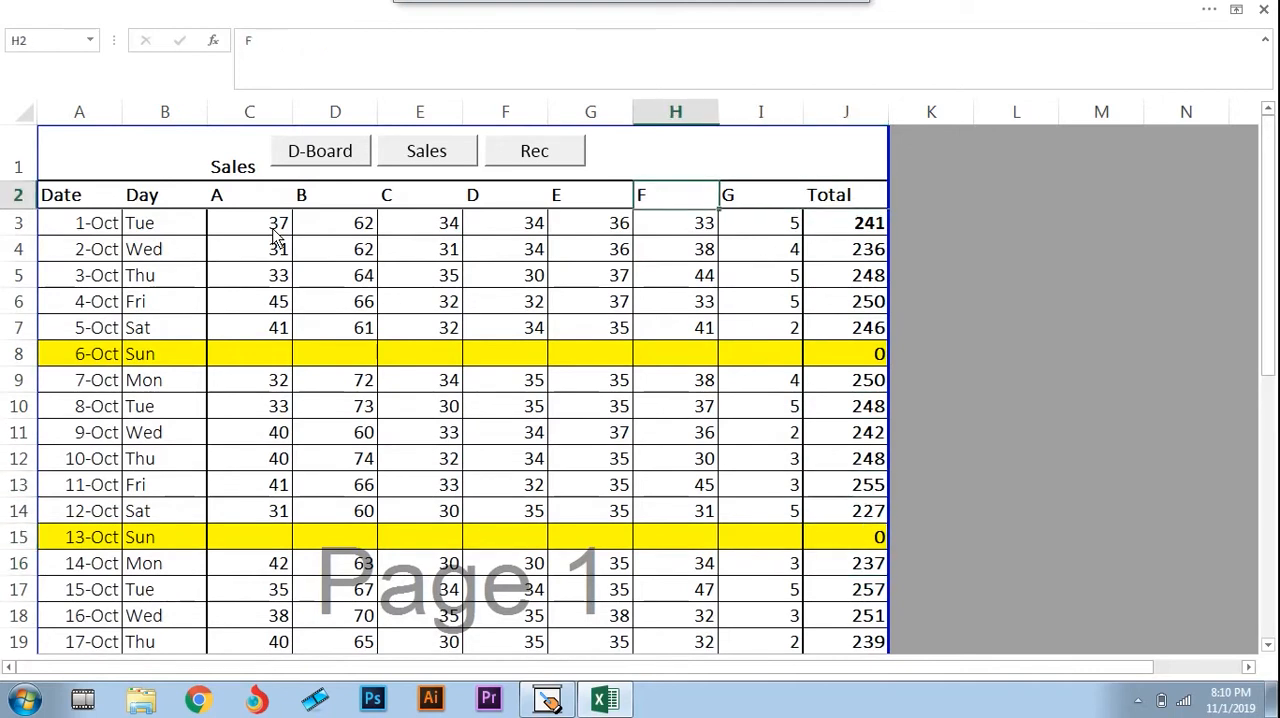
Review the brand F and G sales down the month and the grand total in J34, ending back at J3
key("Down")
key("Down")
key("Down")
key("Down")
key("Down")
key("Down")
key("Down")
key("Down")
key("Down")
key("Down")
key("Down")
key("Down")
key("Down")
key("Down")
key("Down")
key("Down")
key("Down")
key("Down")
key("Down")
key("Down")
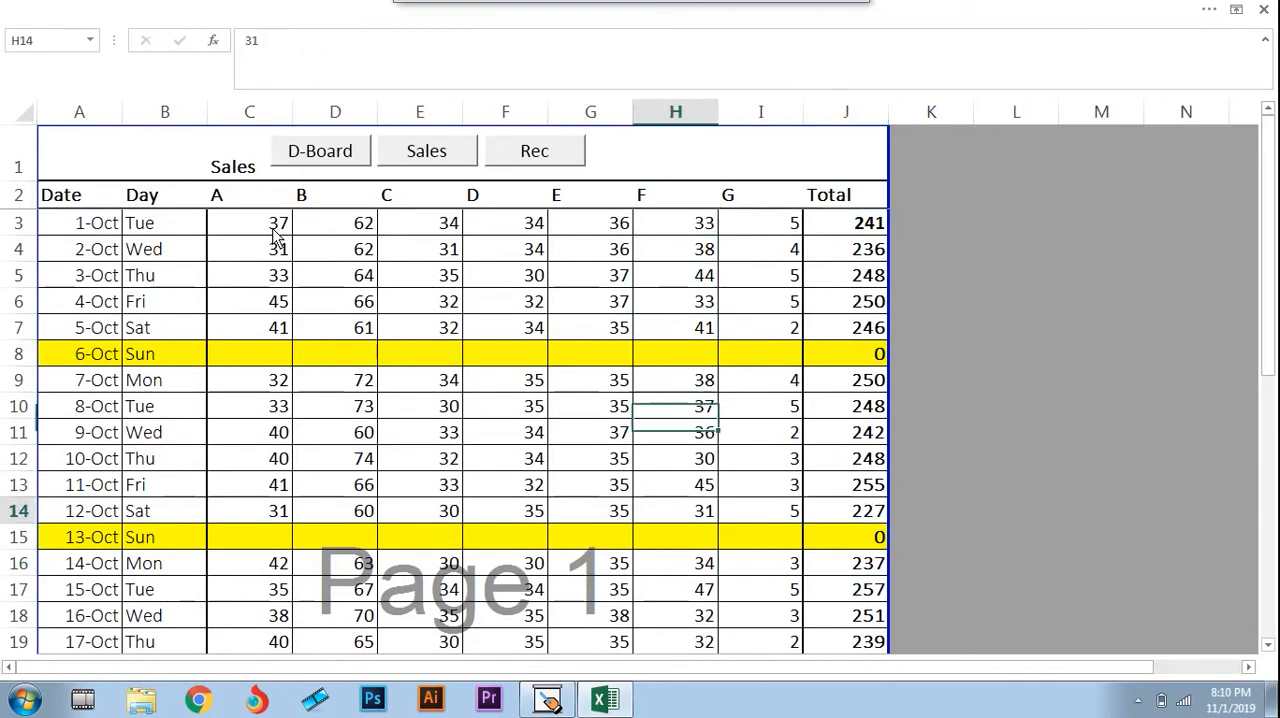
key("Down")
key("Down")
key("Down")
key("Right")
key("Right")
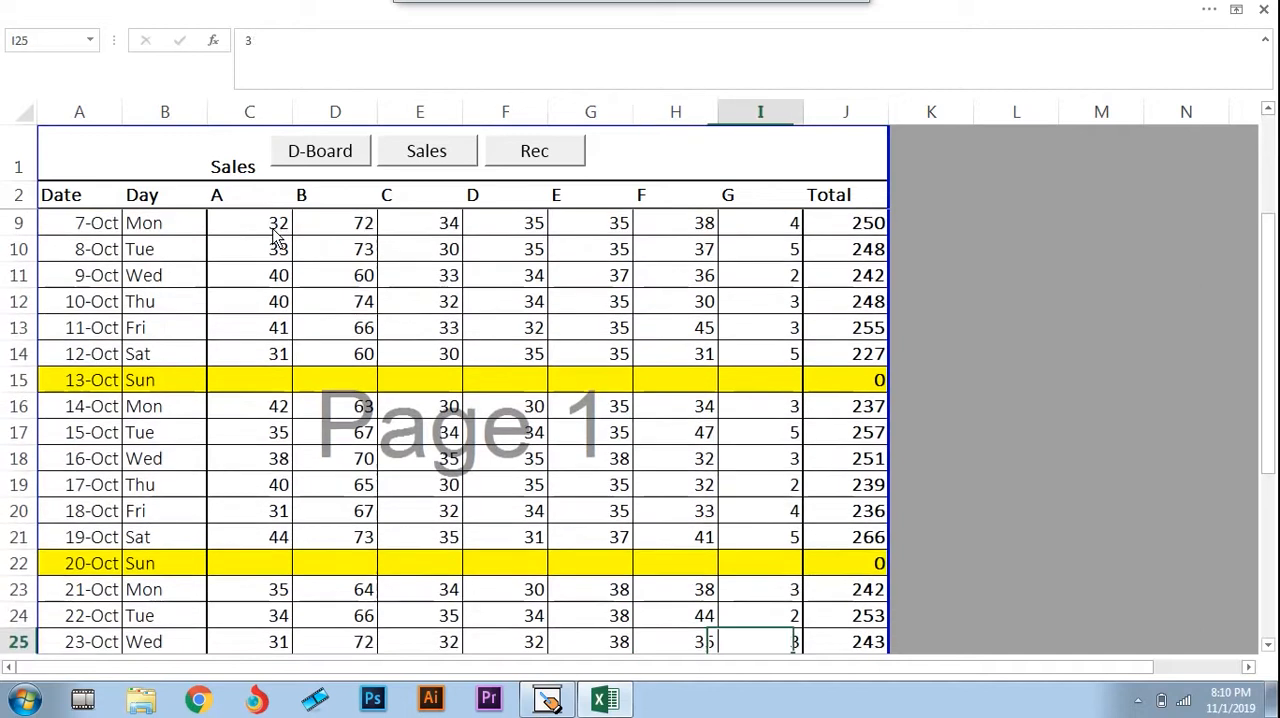
key("ctrl+Down")
key("Down")
key("Up")
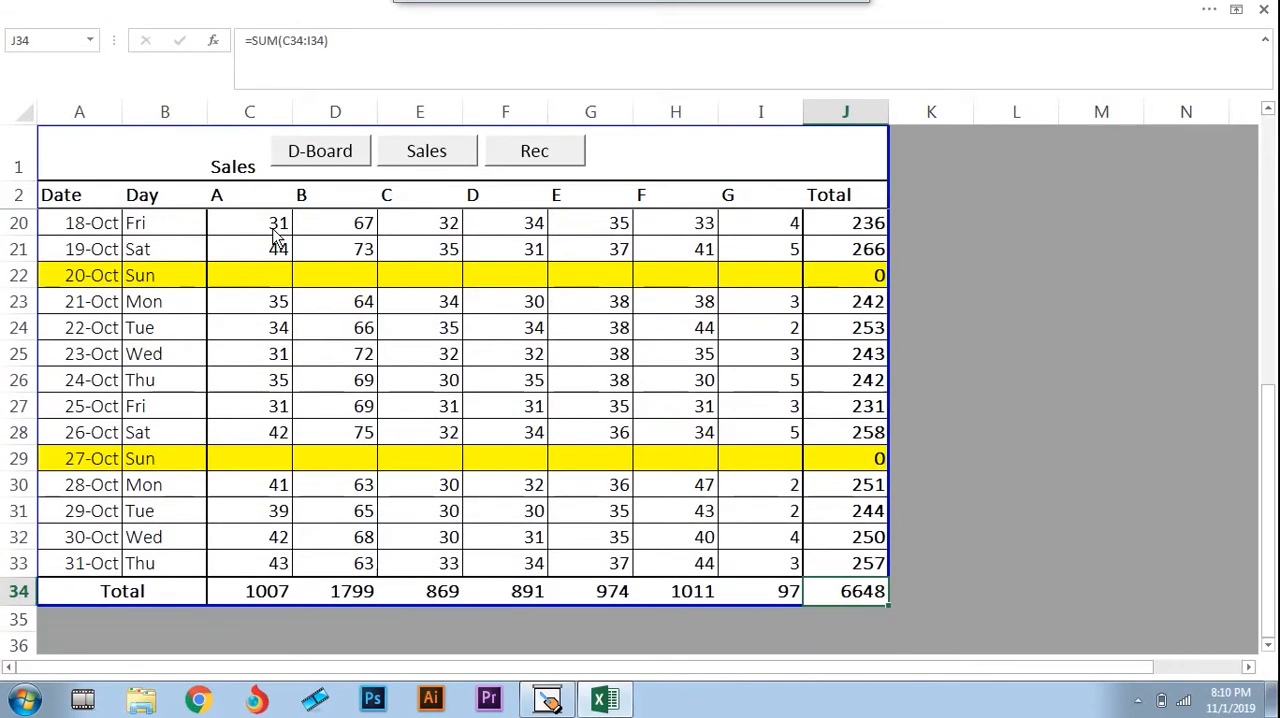
key("Up")
key("Up")
key("Up")
key("Up")
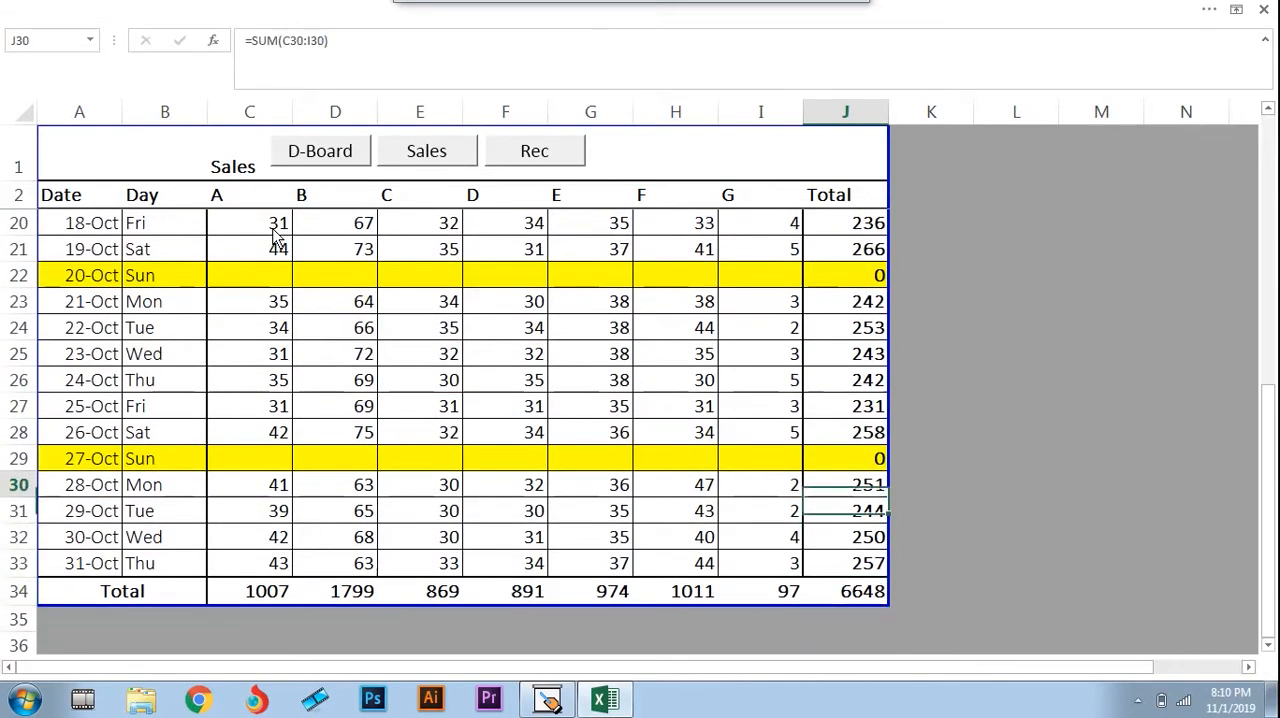
key("ctrl+Up")
key("Down")
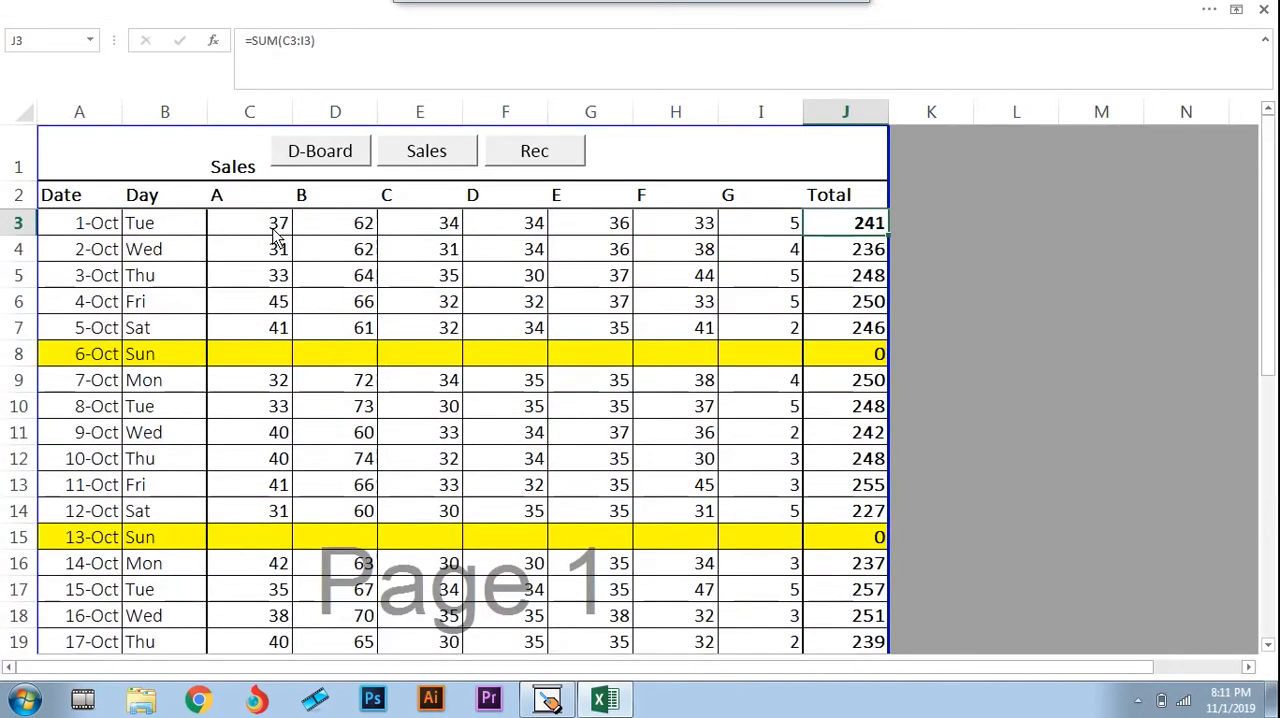
Open the Stock Rec. sheet and examine its daily brand entries and the totals at the end of October
left_click(430, 158)
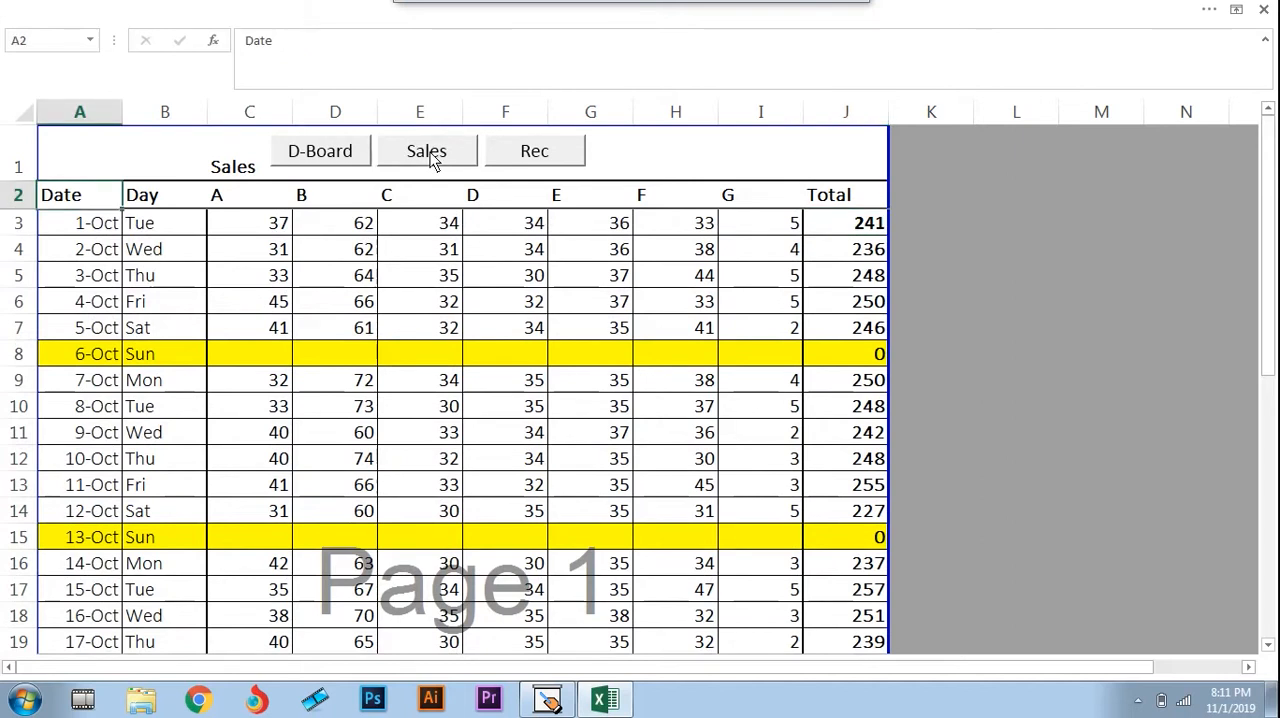
left_click(560, 163)
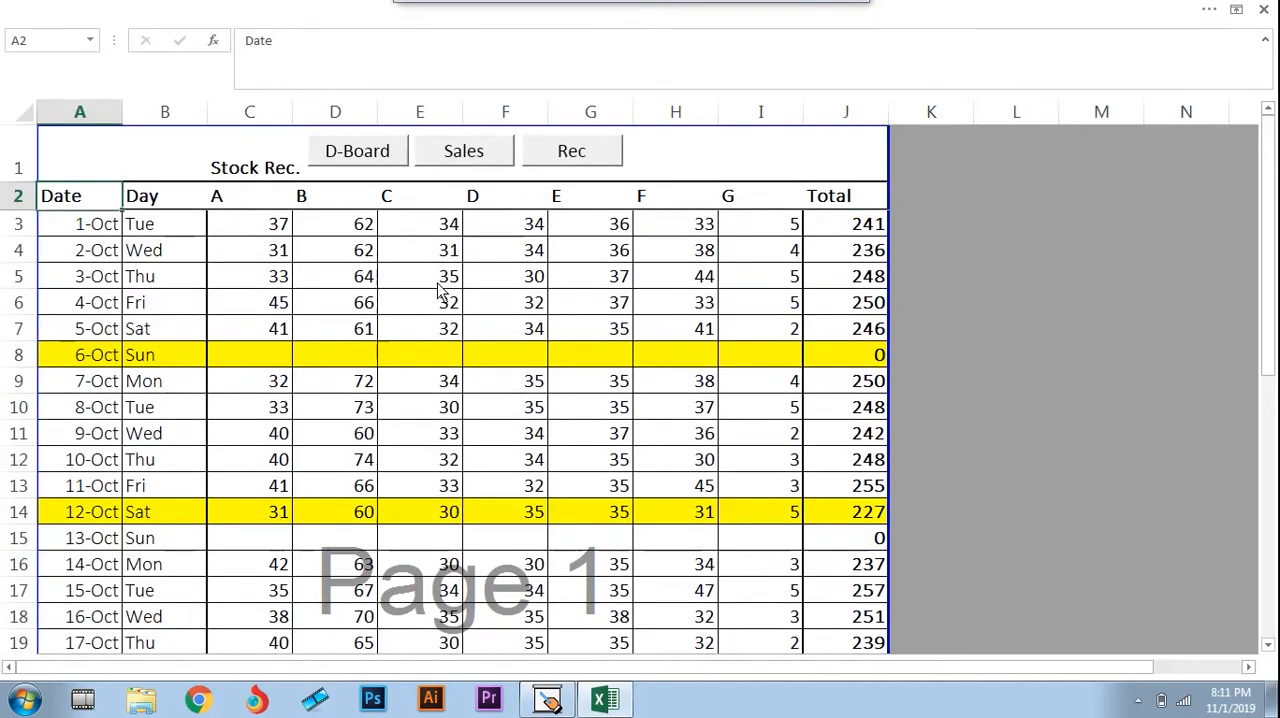
key("Down")
key("Down")
key("Right")
key("Right")
key("Right")
key("Right")
key("Right")
key("Right")
key("Right")
key("Right")
key("Right")
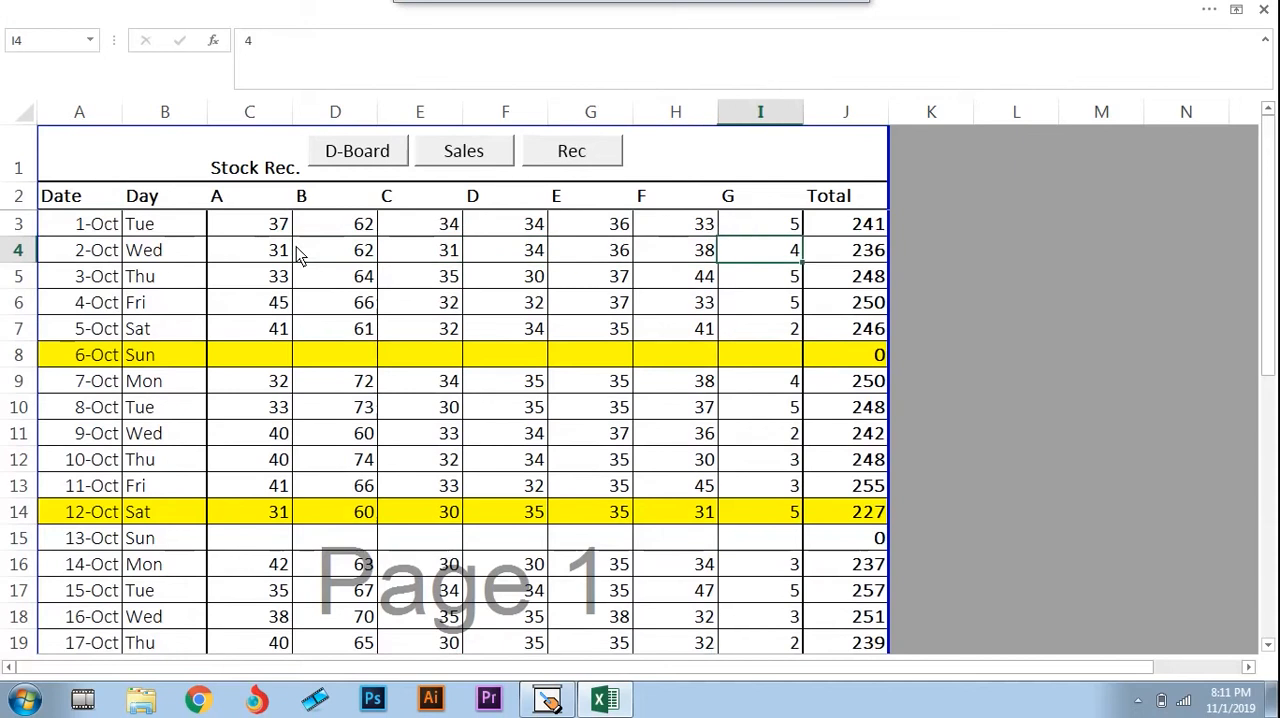
key("ctrl+Down")
key("Up")
key("Up")
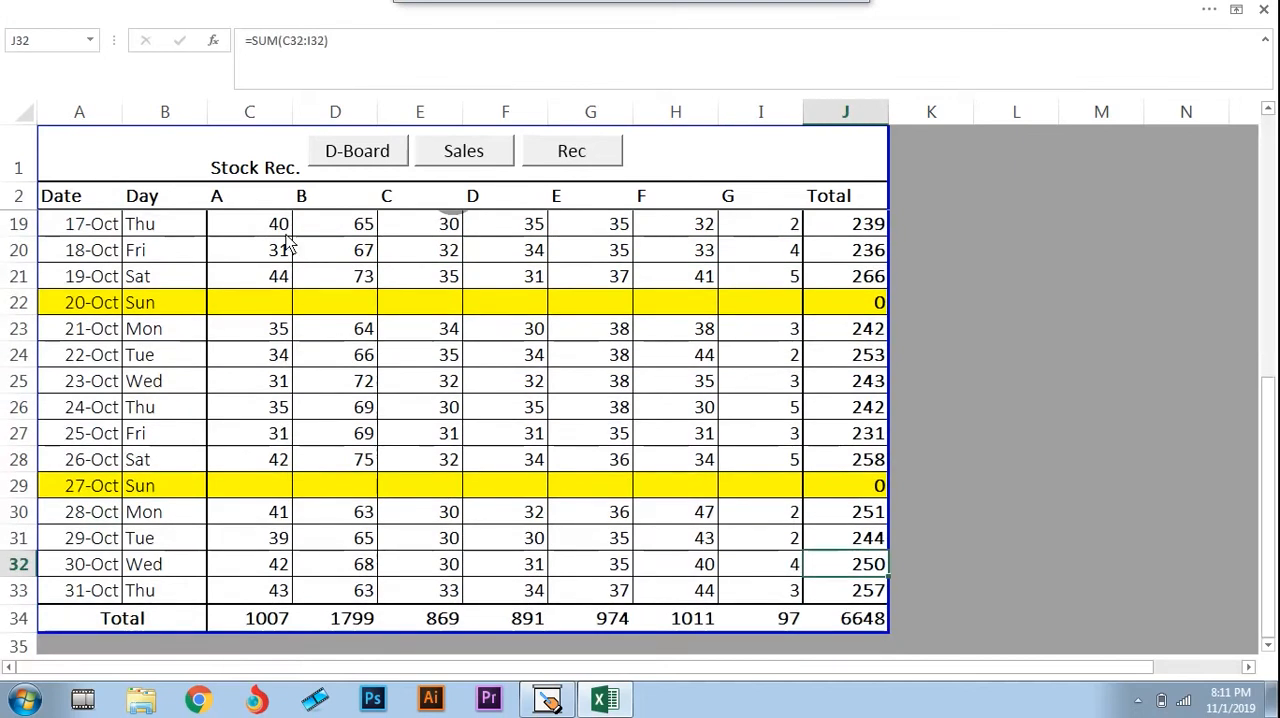
Go through the Sales sheet back to the dashboard and select brand A's Rec target in D4
left_click(486, 160)
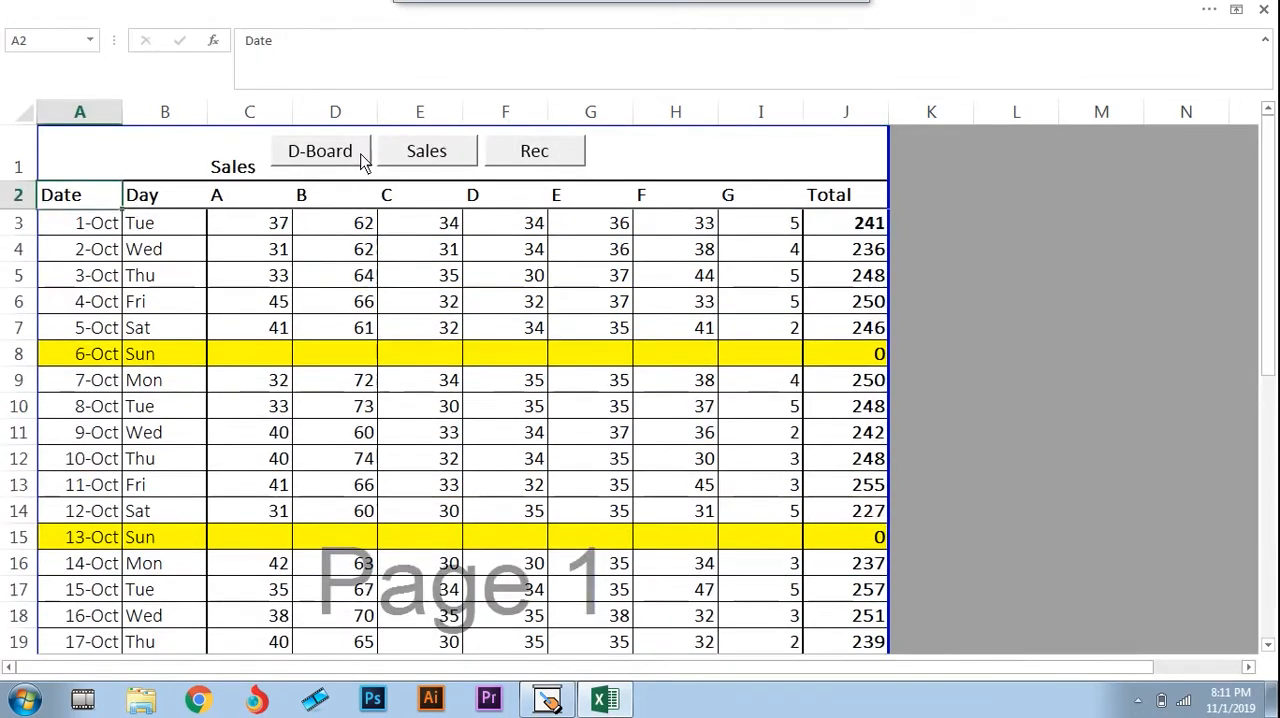
left_click(360, 158)
left_click(285, 246)
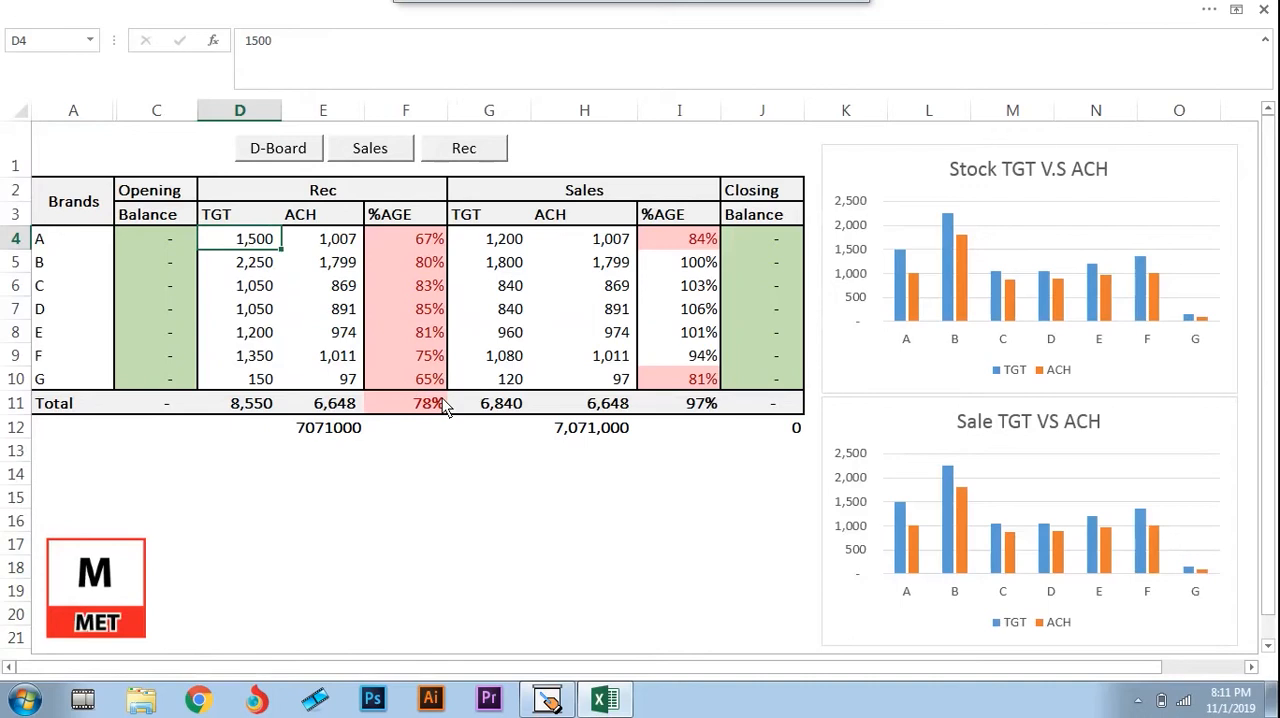
Examine the Rec section's TGT and ACH headings and brand A's entries in D4 and E4
key("Left")
key("Left")
key("Right")
key("Right")
key("Up")
key("Up")
key("Down")
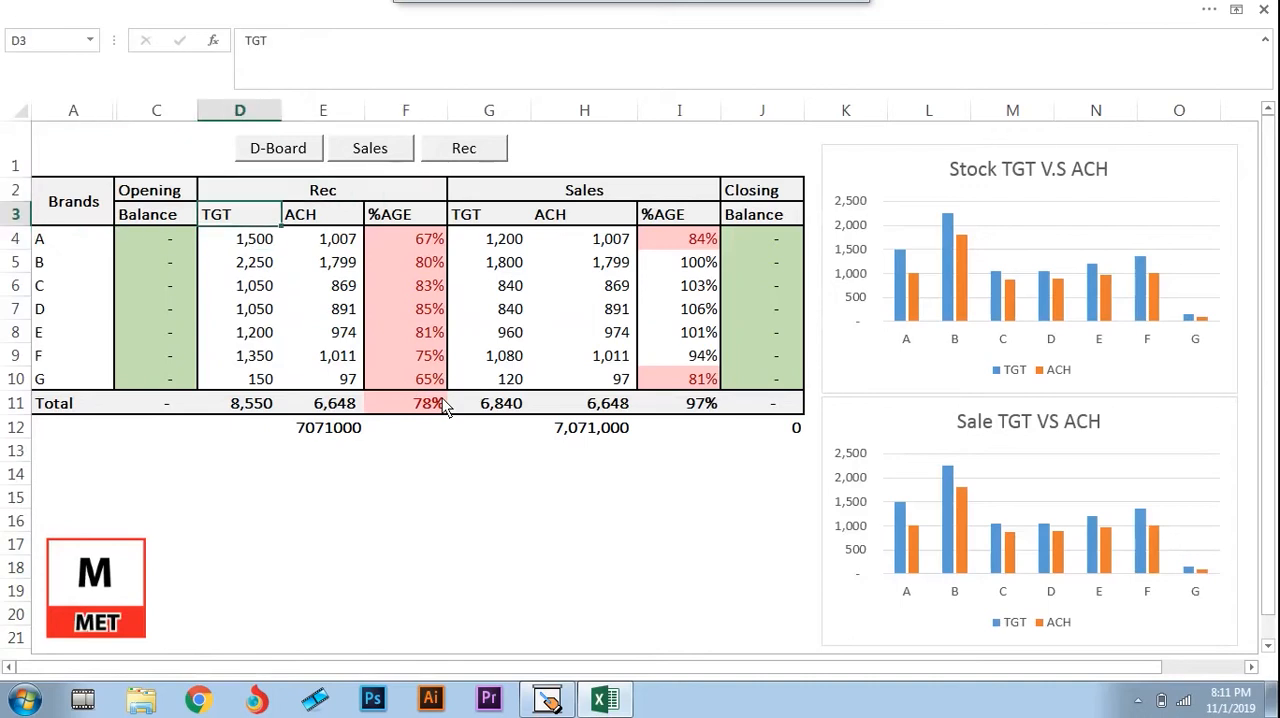
key("Down")
key("Up")
key("Up")
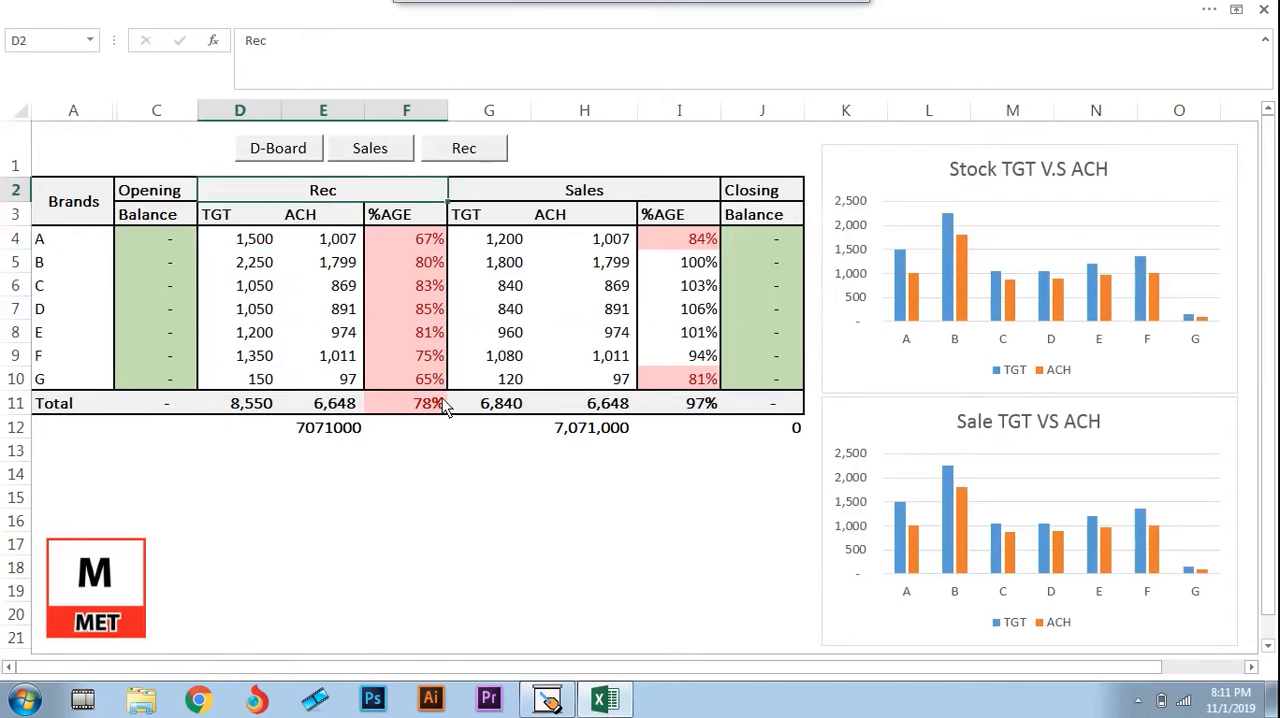
key("Down")
key("Right")
key("Down")
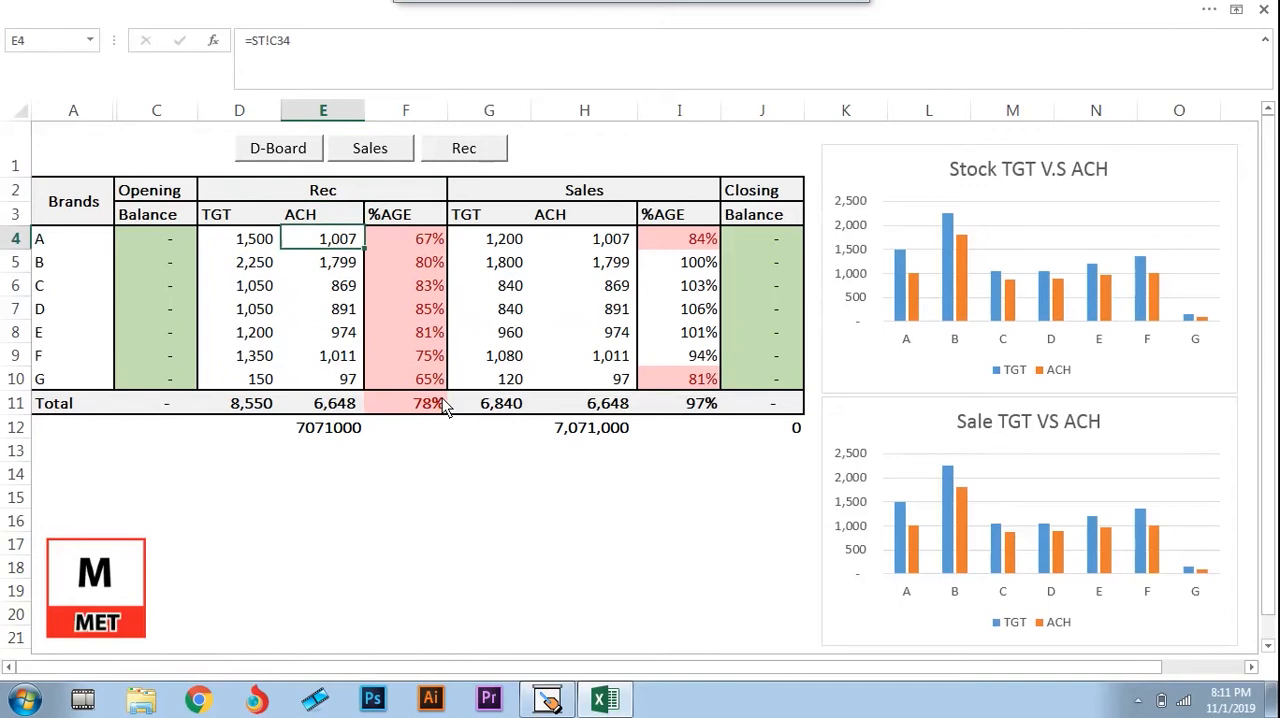
key("Left")
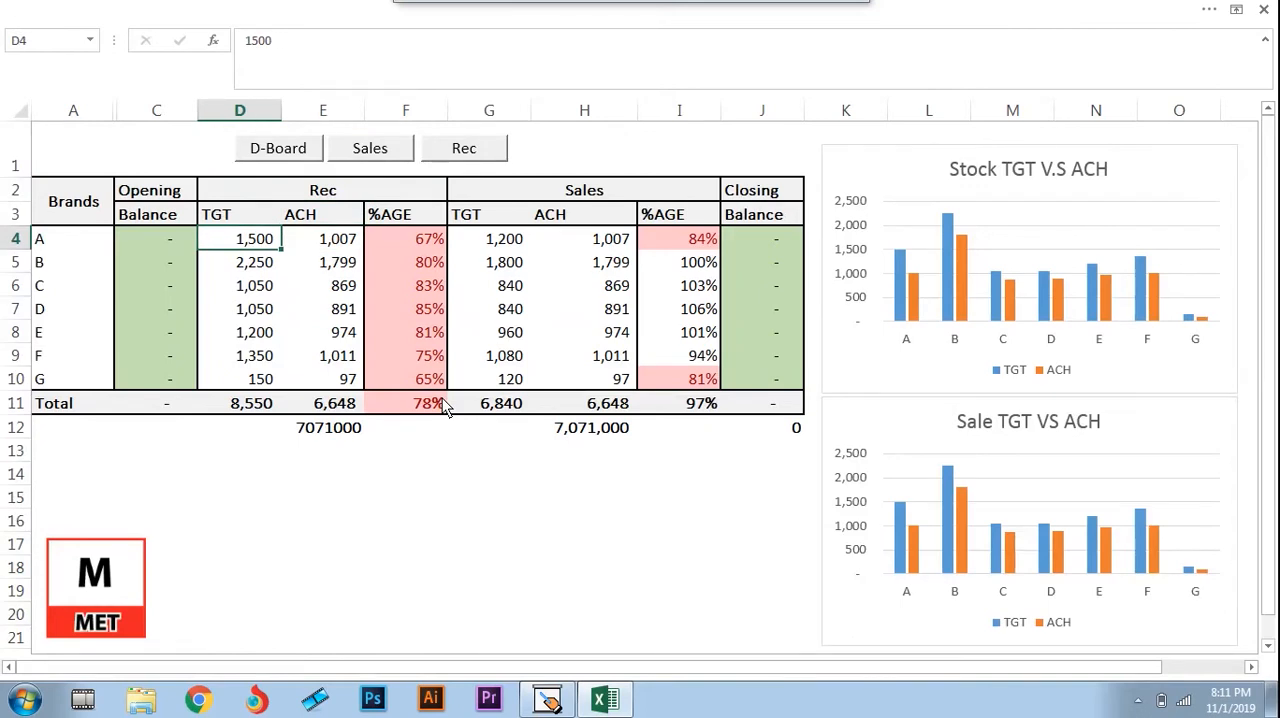
Switch to the Presentation Assistant whiteboard and draw a freehand circle around the word Company
key("alt+Tab")
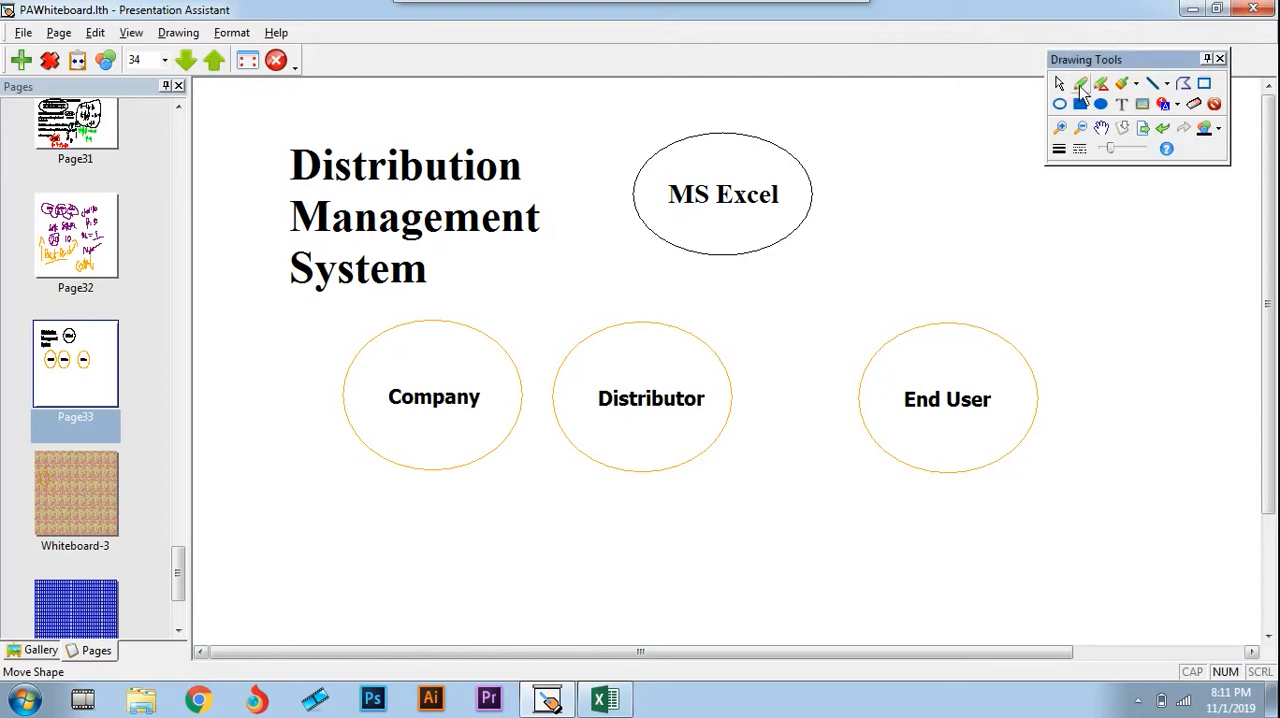
mouse_move(453, 342)
left_mouse_down()
mouse_move(357, 409)
mouse_move(466, 446)
mouse_move(470, 375)
mouse_move(432, 345)
left_mouse_up()
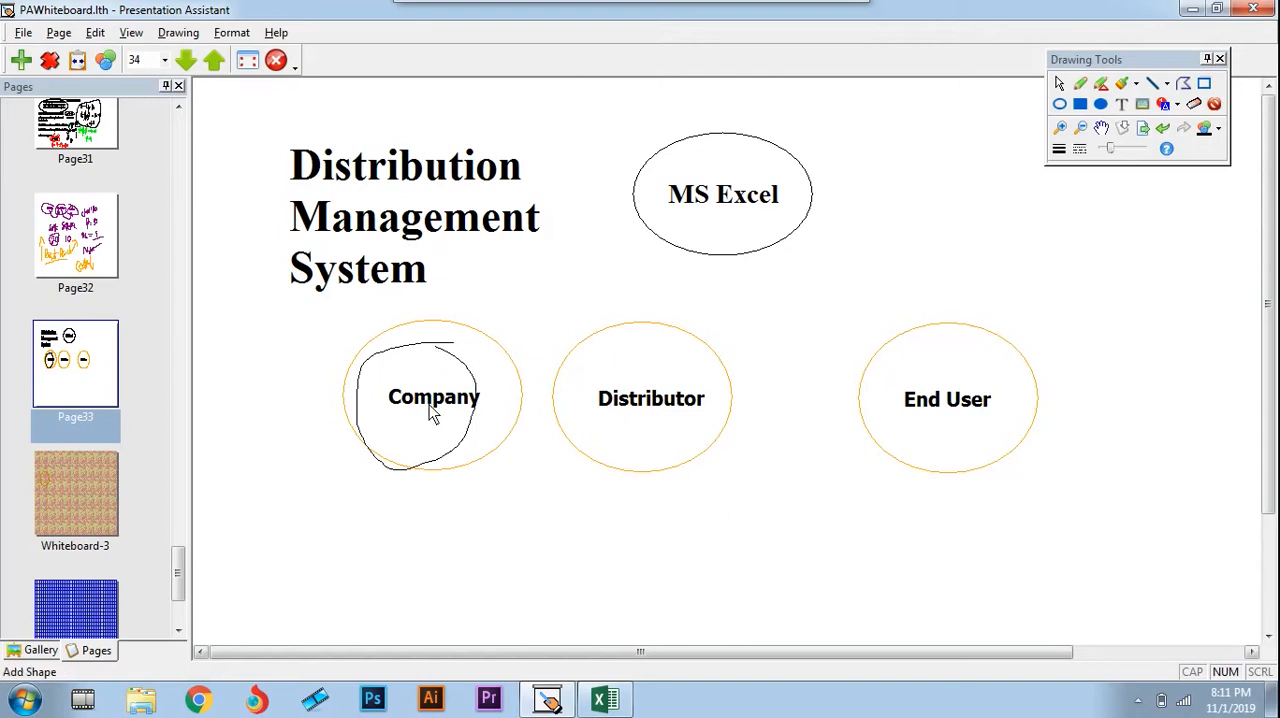
Switch back to the Excel workbook, open the Sales sheet and go through its brand headings from A to D
key("alt+Tab")
left_click(368, 152)
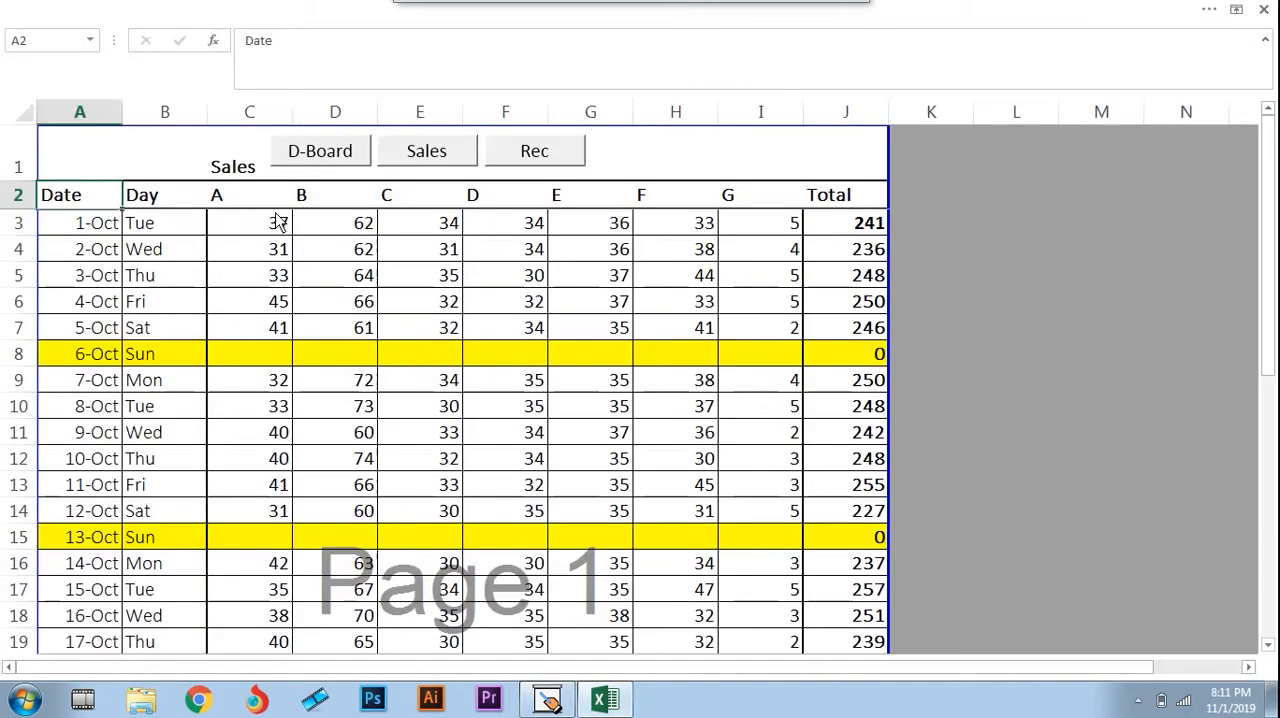
left_click(222, 202)
key("Right")
key("Right")
key("Right")
key("Right")
key("Right")
key("Right")
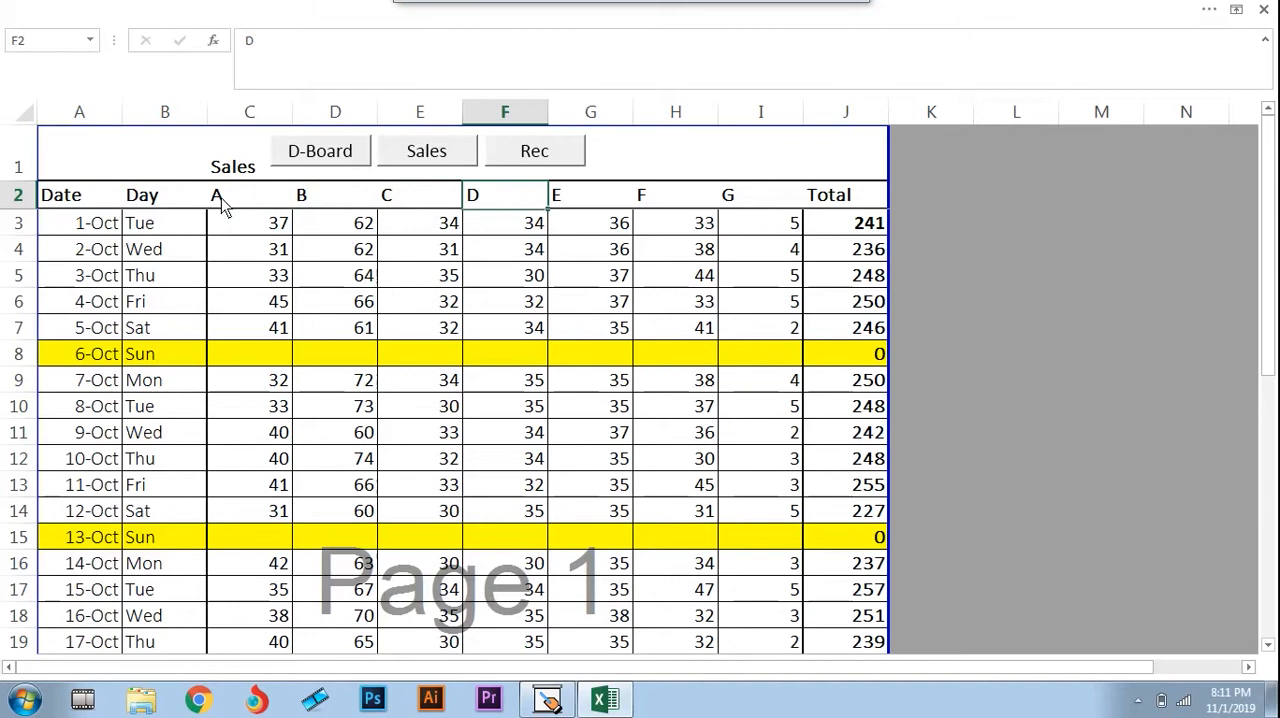
Switch to the Presentation Assistant whiteboard, circle the word Distributor and draw a curved arrow from Company to Distributor
key("alt+Tab")
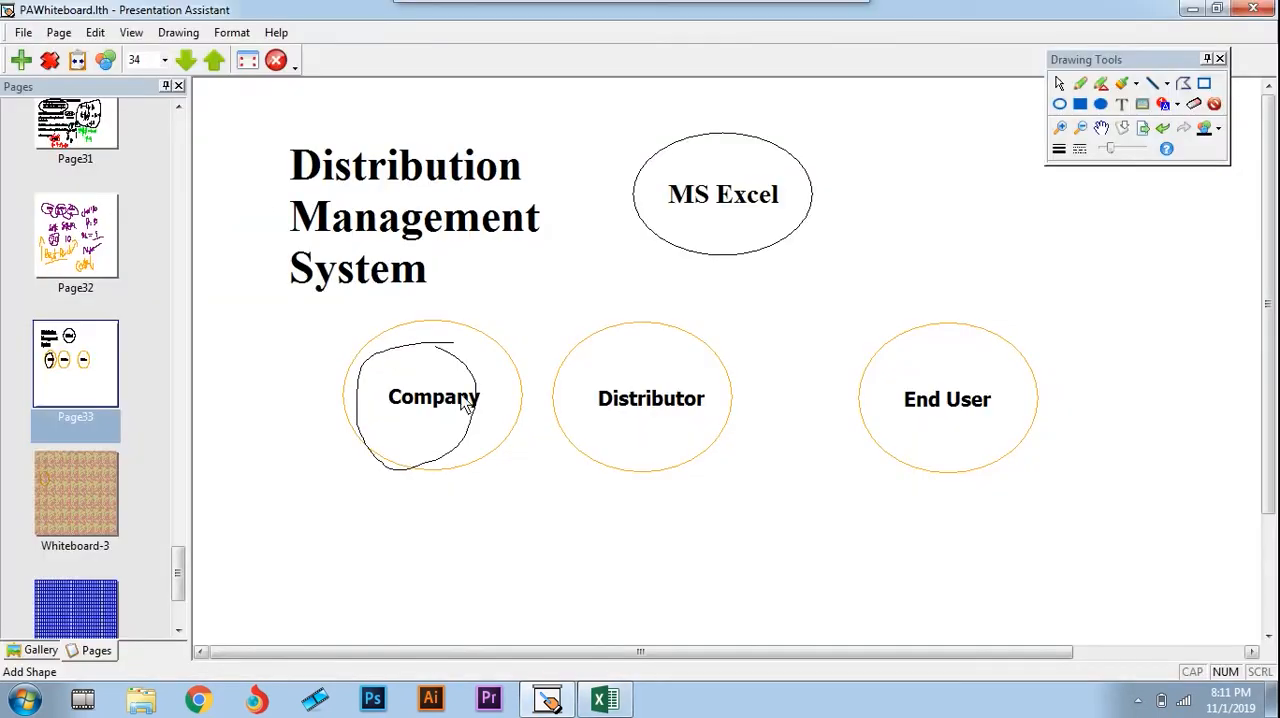
mouse_move(690, 376)
left_mouse_down()
mouse_move(640, 374)
mouse_move(592, 424)
left_mouse_up()
left_click_drag(691, 422, 708, 392)
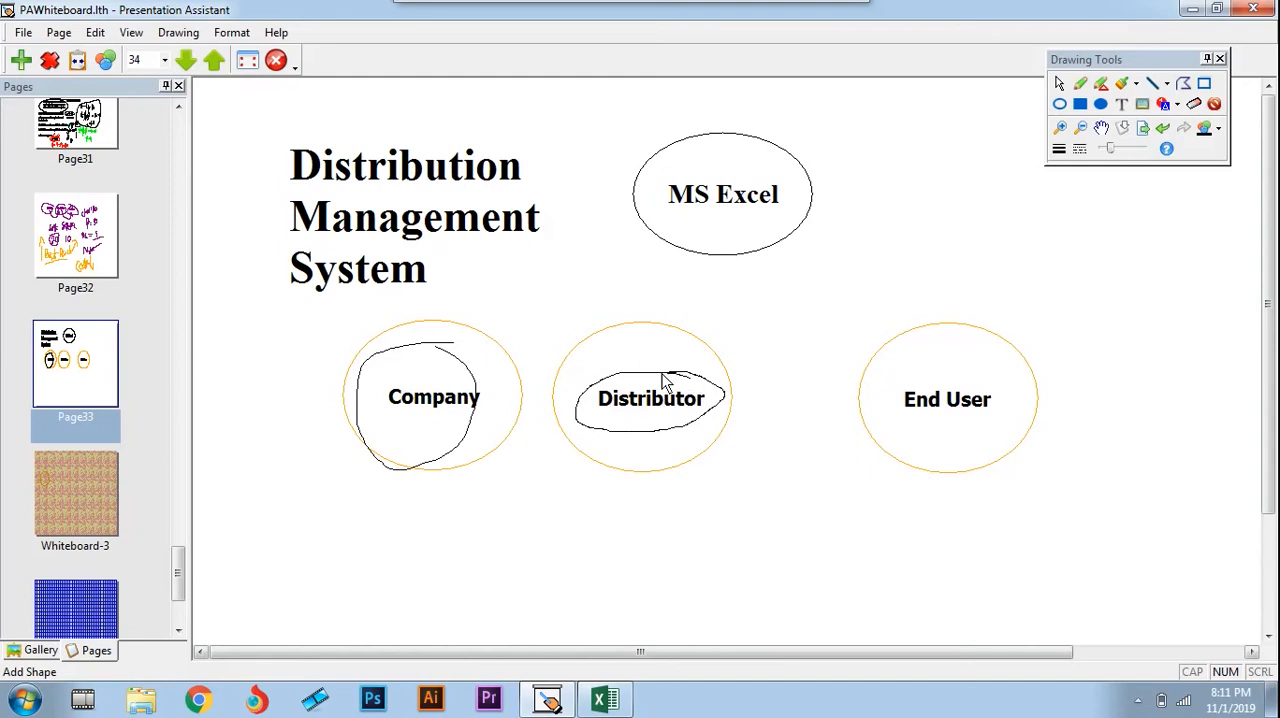
key("alt+Tab")
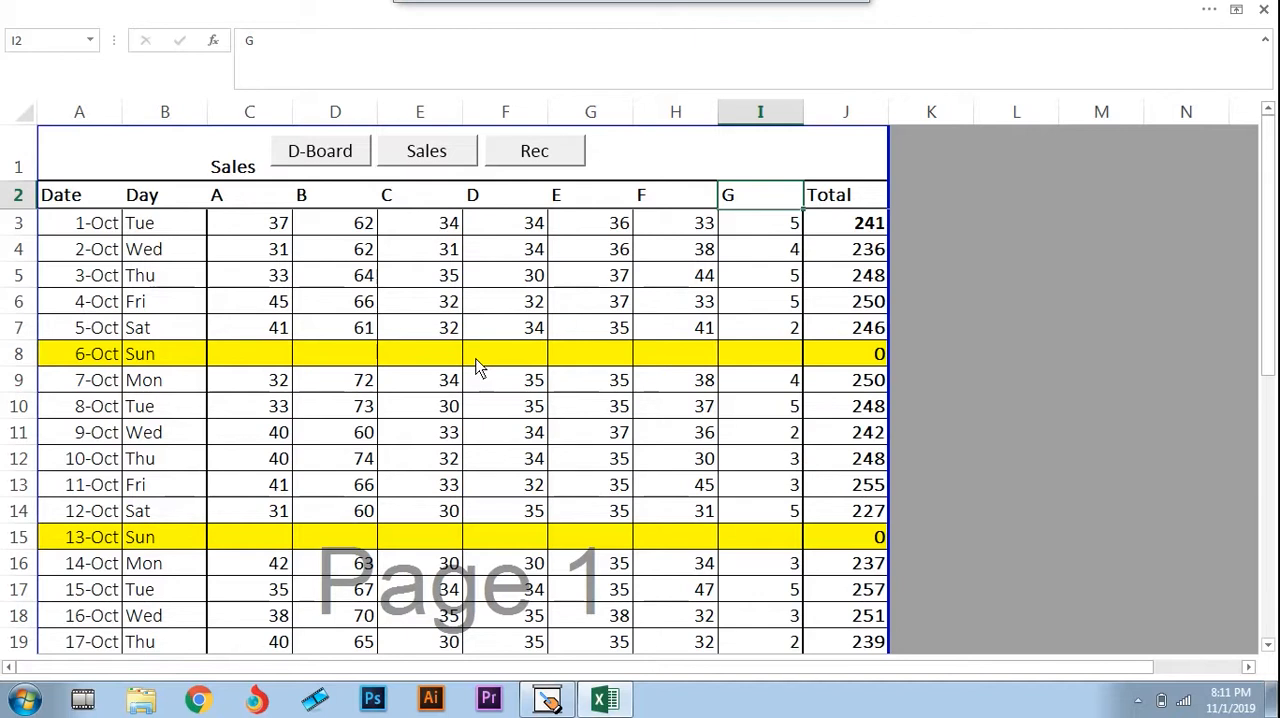
key("alt+Tab")
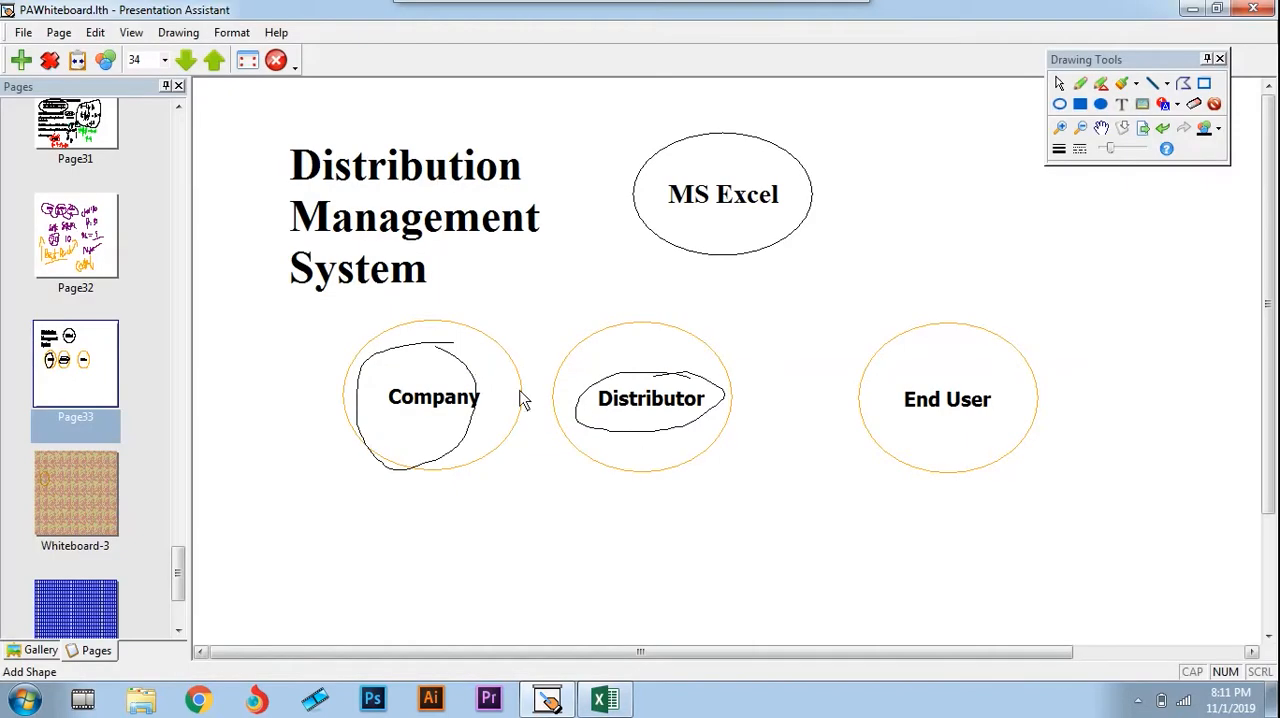
mouse_move(433, 383)
left_mouse_down()
mouse_move(611, 351)
mouse_move(620, 337)
mouse_move(632, 360)
mouse_move(600, 364)
left_mouse_up()
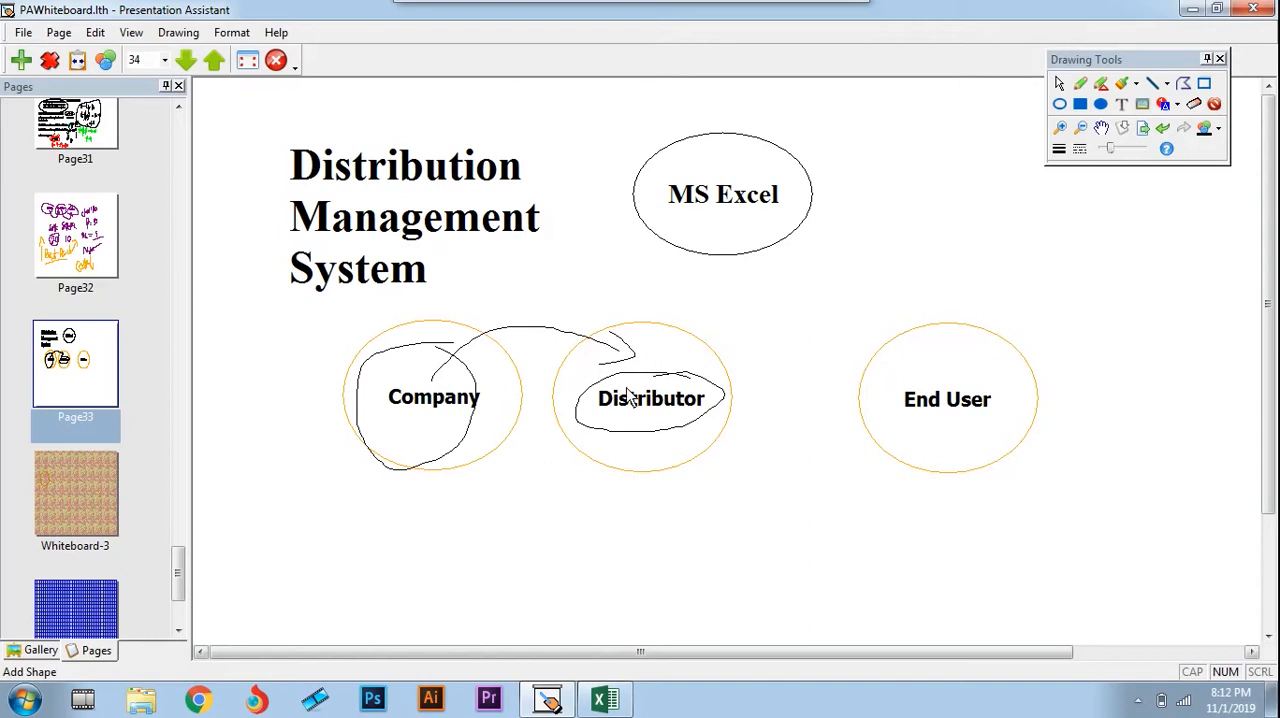
Select the Rec heading on the Excel dashboard, and handwrite REC above the Company-to-Distributor arrow on the Presentation Assistant whiteboard
key("alt+Tab")
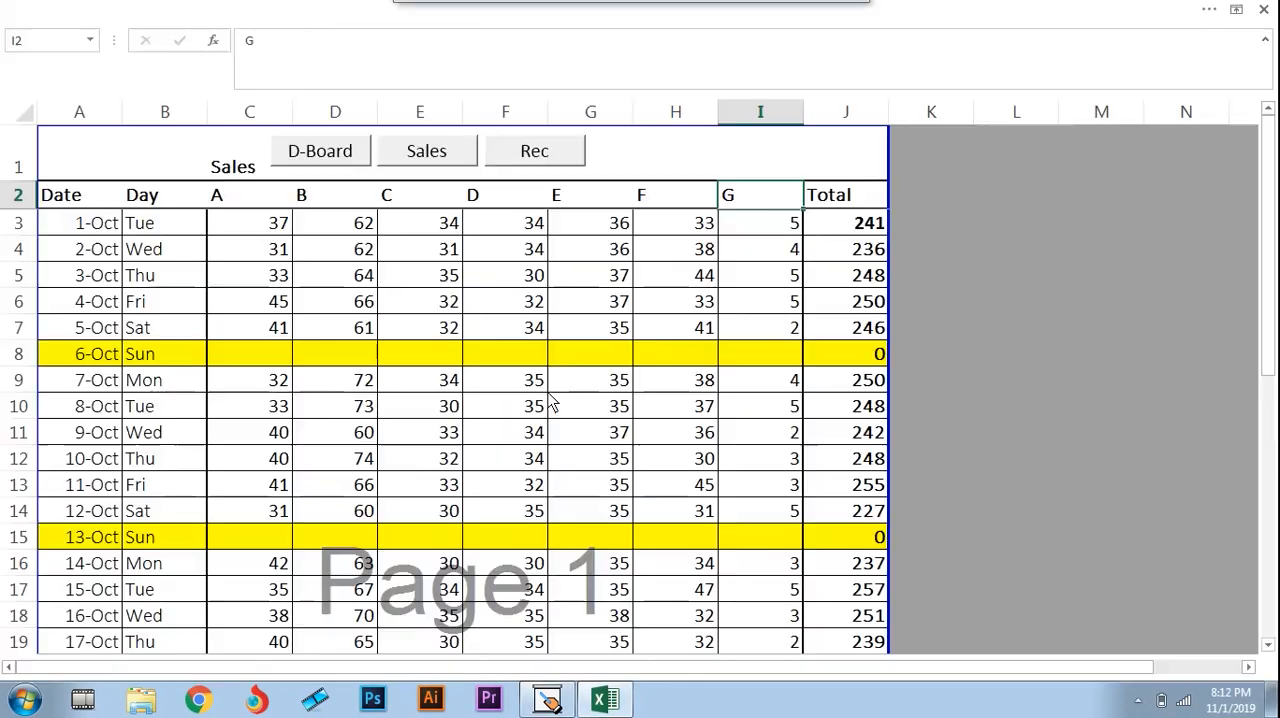
left_click(320, 158)
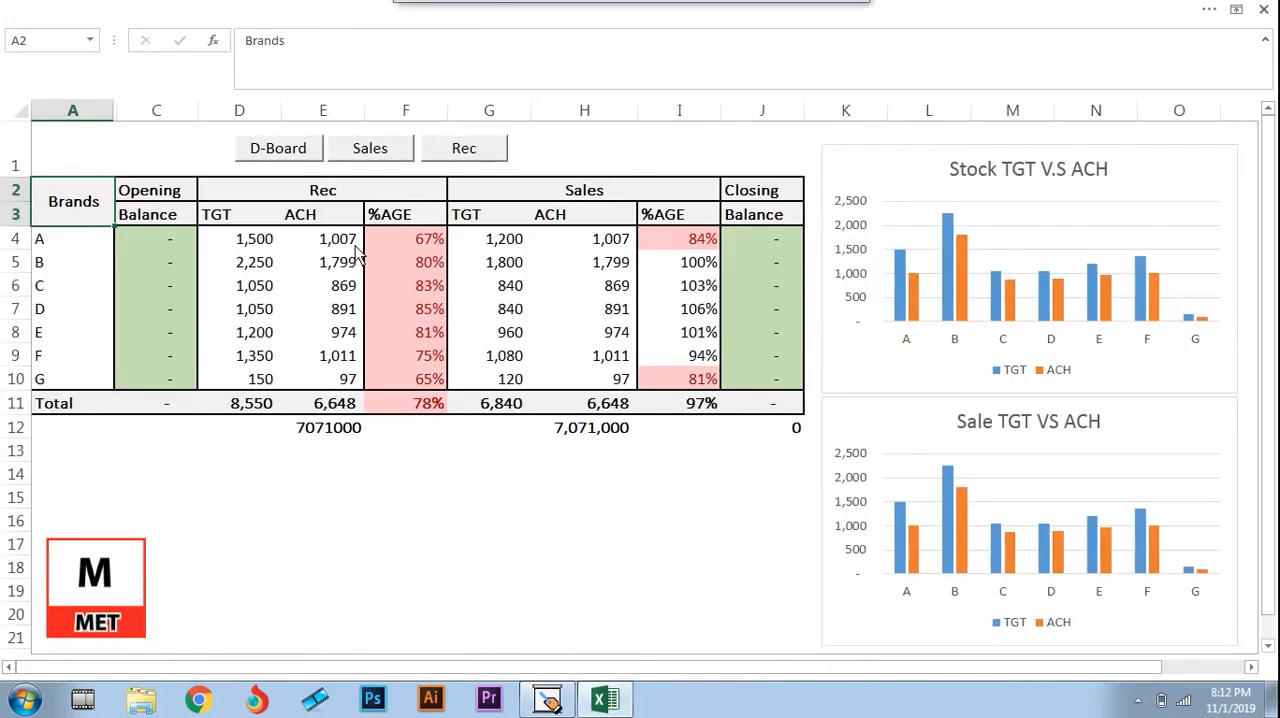
left_click(318, 200)
key("alt+Tab")
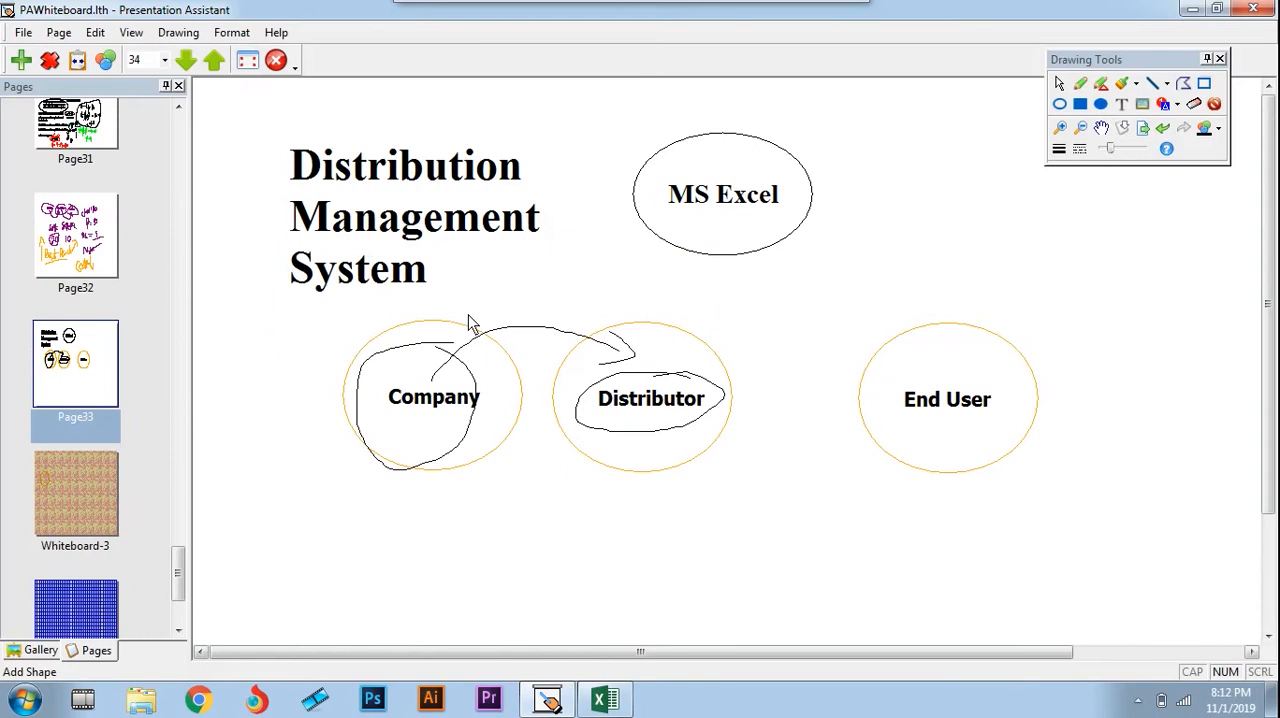
mouse_move(493, 290)
left_mouse_down()
mouse_move(501, 278)
mouse_move(516, 300)
mouse_move(531, 286)
mouse_move(543, 314)
mouse_move(538, 305)
mouse_move(560, 308)
left_mouse_up()
Return to the Excel dashboard and examine the Rec section's TGT heading and the targets of brands A and B
key("alt+Tab")
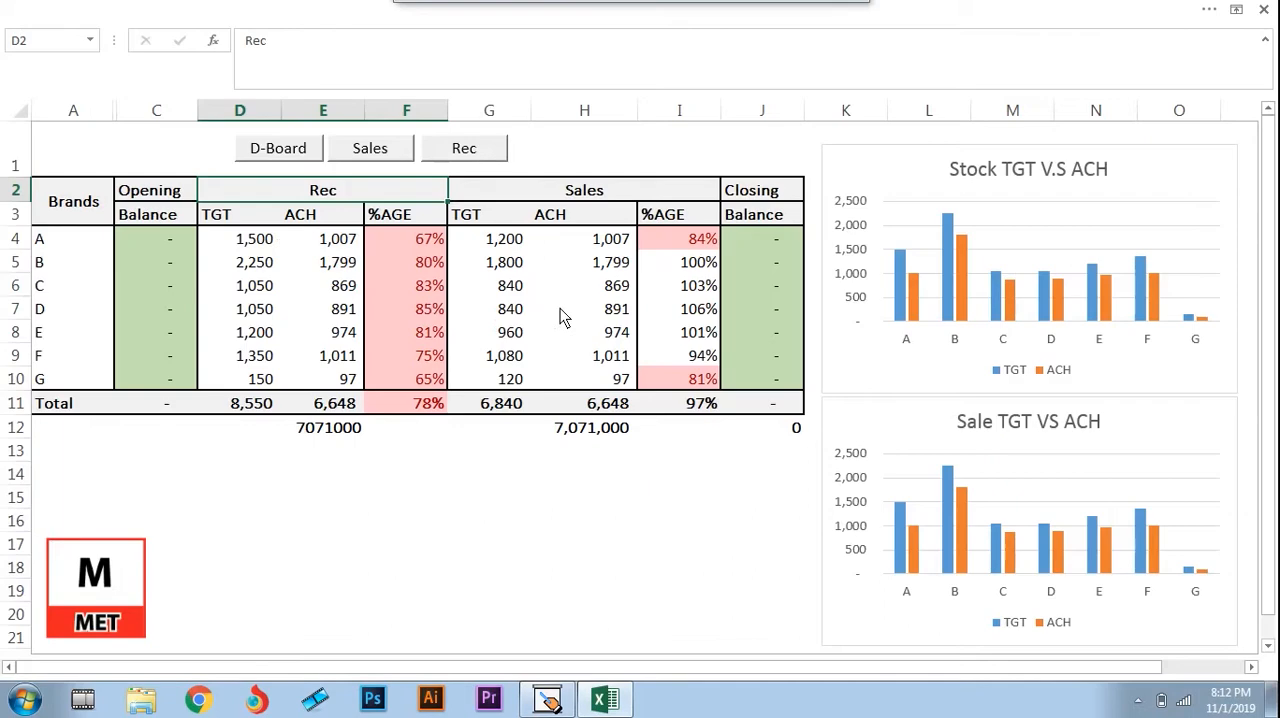
left_click(249, 214)
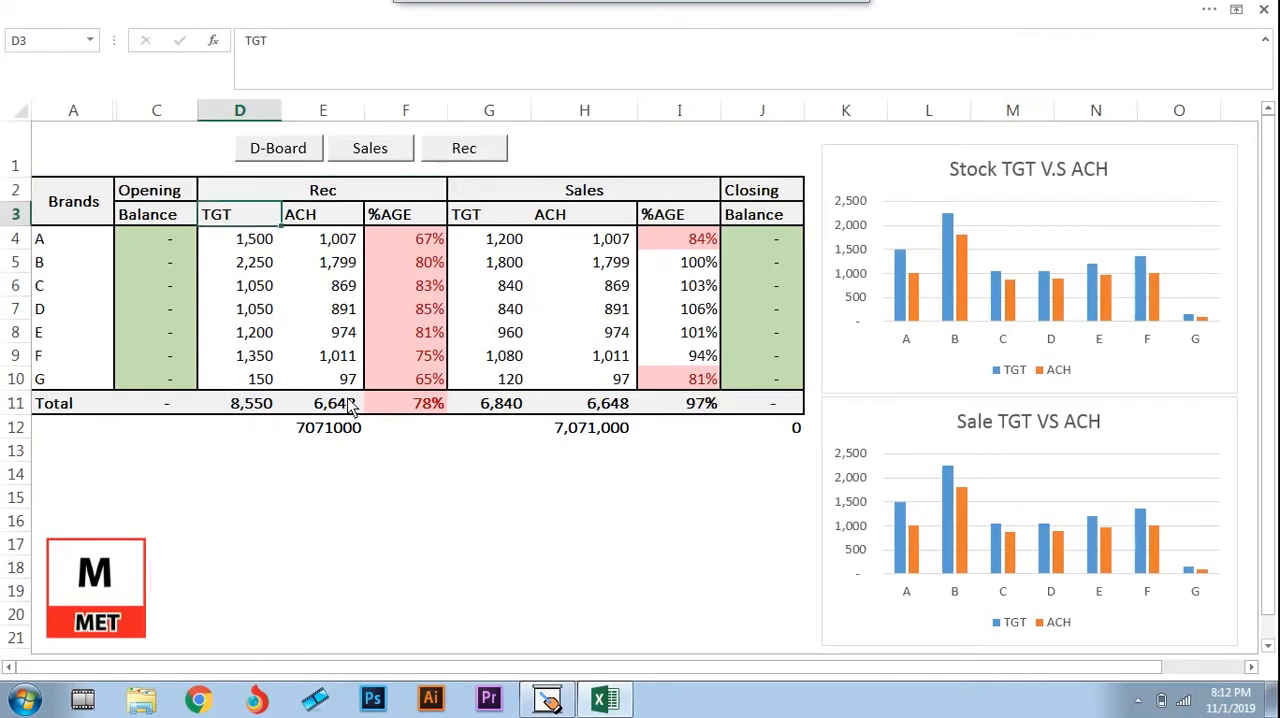
key("Down")
key("Left")
key("Left")
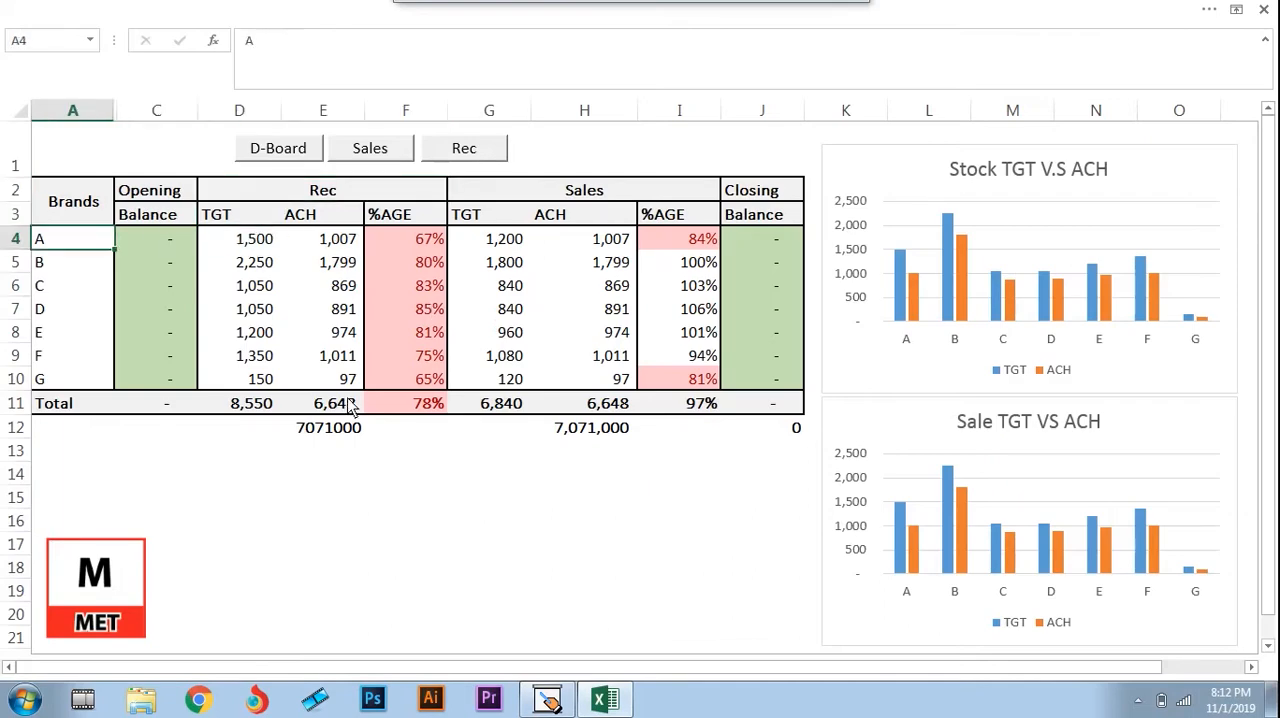
key("Right")
key("Right")
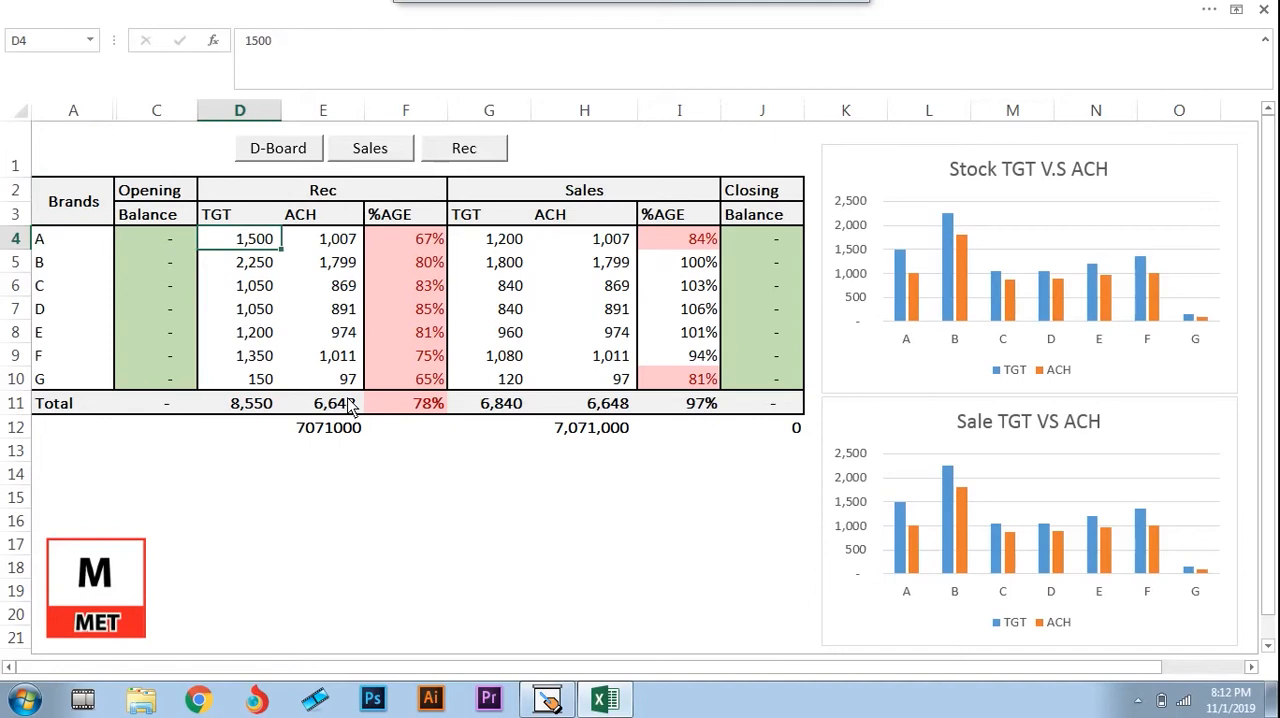
key("Down")
key("Left")
key("Left")
key("Right")
key("Right")
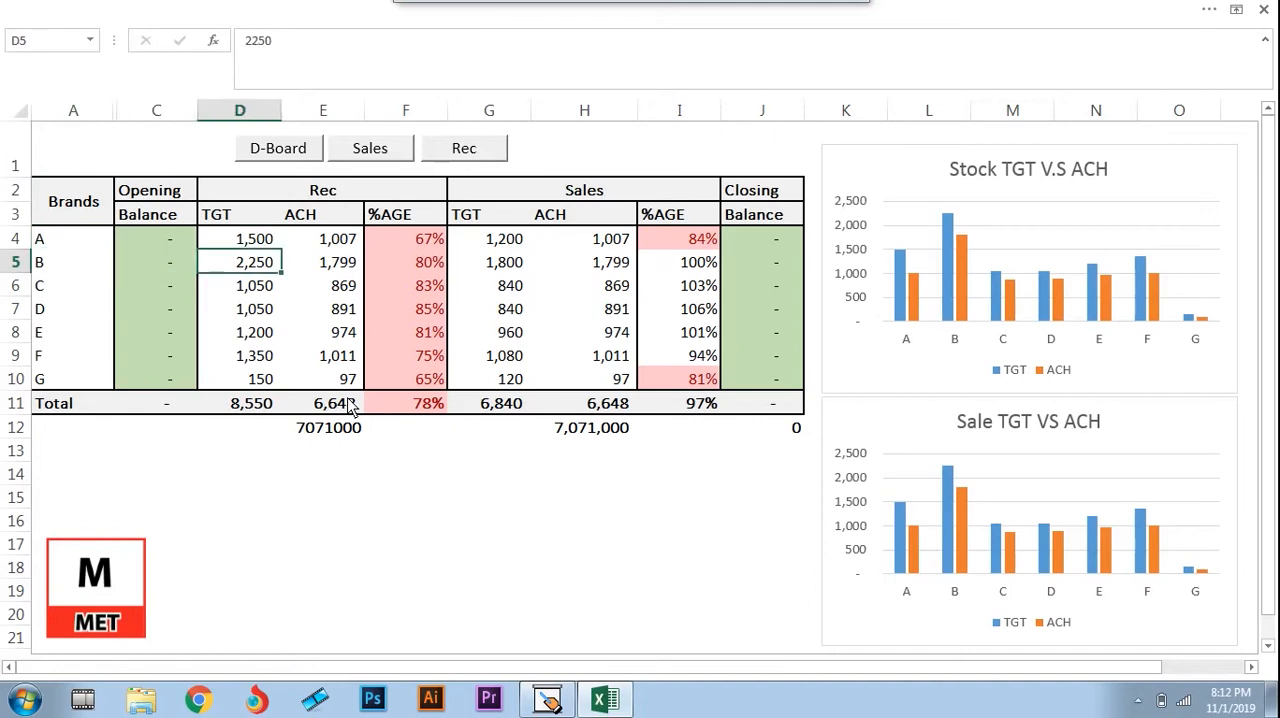
Examine the names and Rec targets of brands C and D in rows 6 and 7
key("Down")
key("Left")
key("Left")
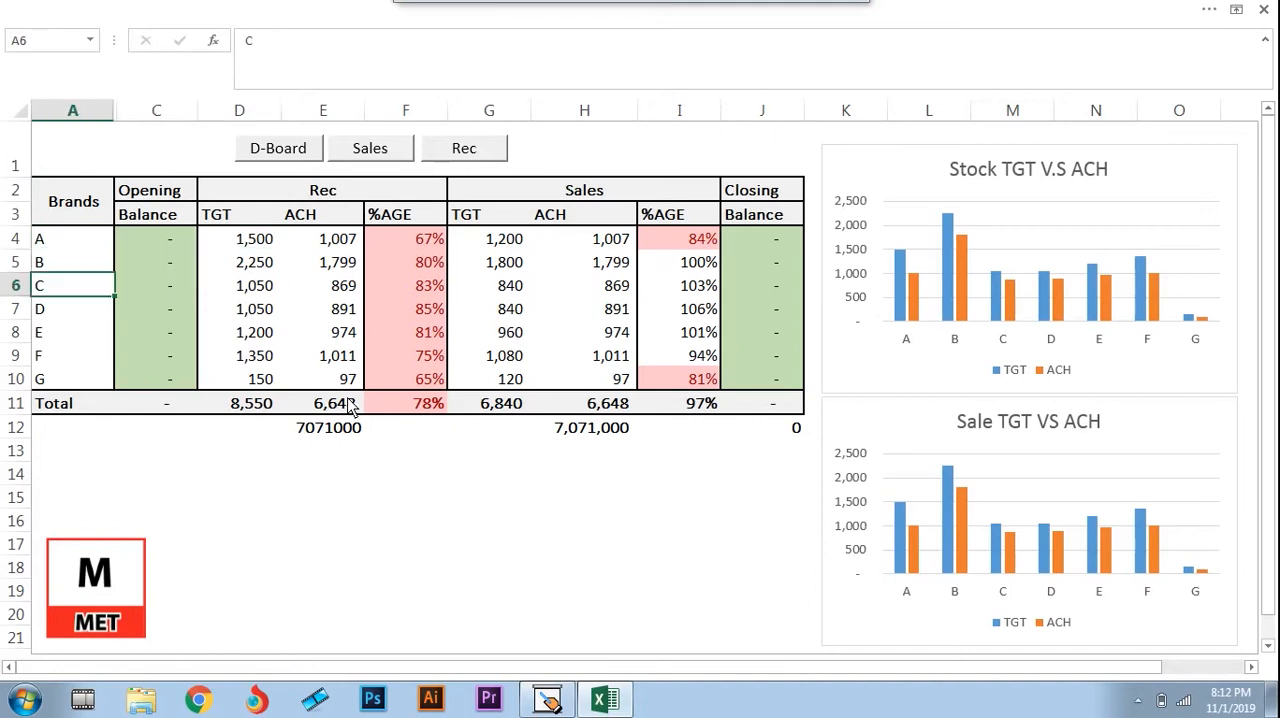
key("Right")
key("Right")
key("Down")
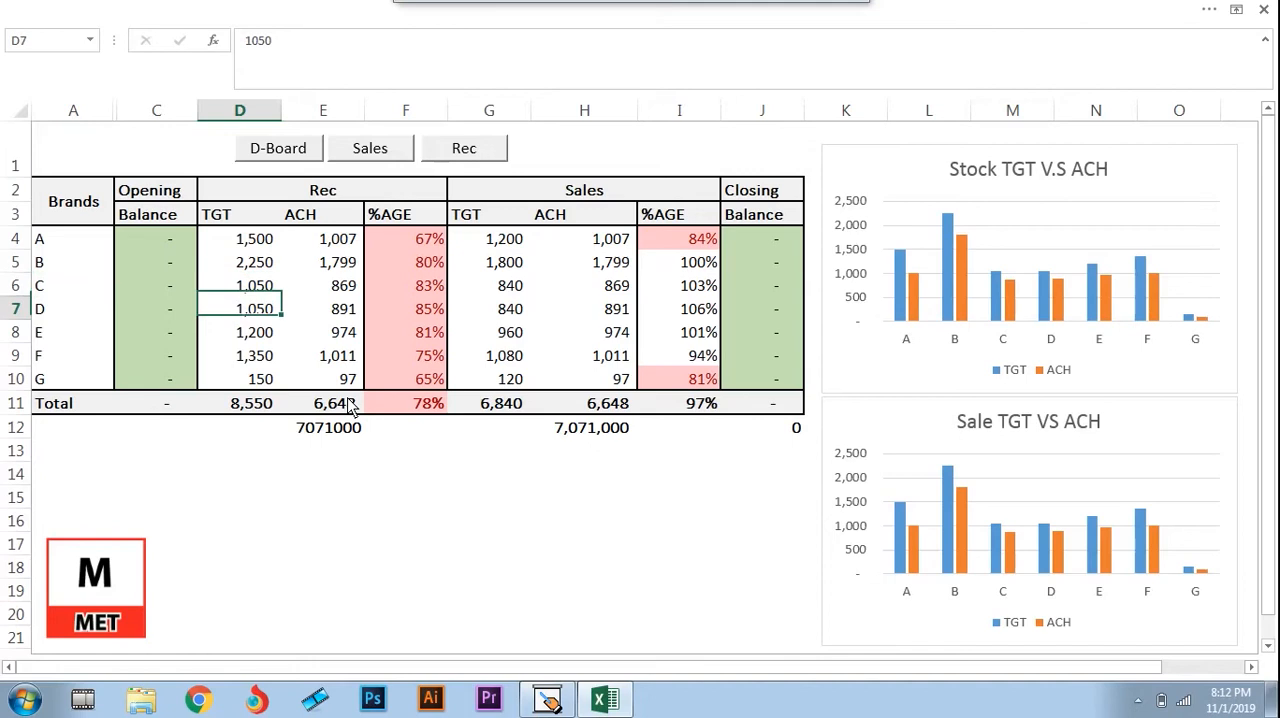
key("Left")
key("Left")
key("Right")
key("Right")
key("Down")
Examine the Rec ACH entries from brand A downward and return to E4
key("Up")
key("Up")
key("Up")
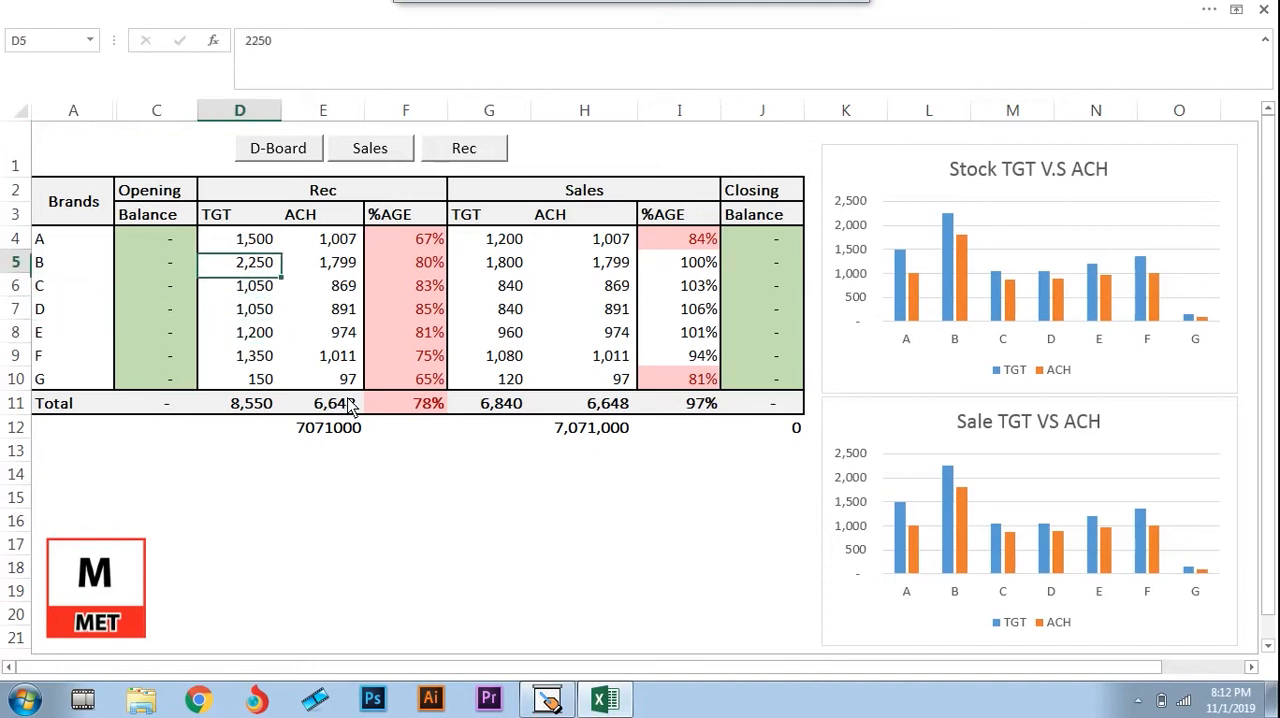
key("Up")
key("Right")
key("Down")
key("Down")
key("Down")
key("Up")
key("Up")
key("Up")
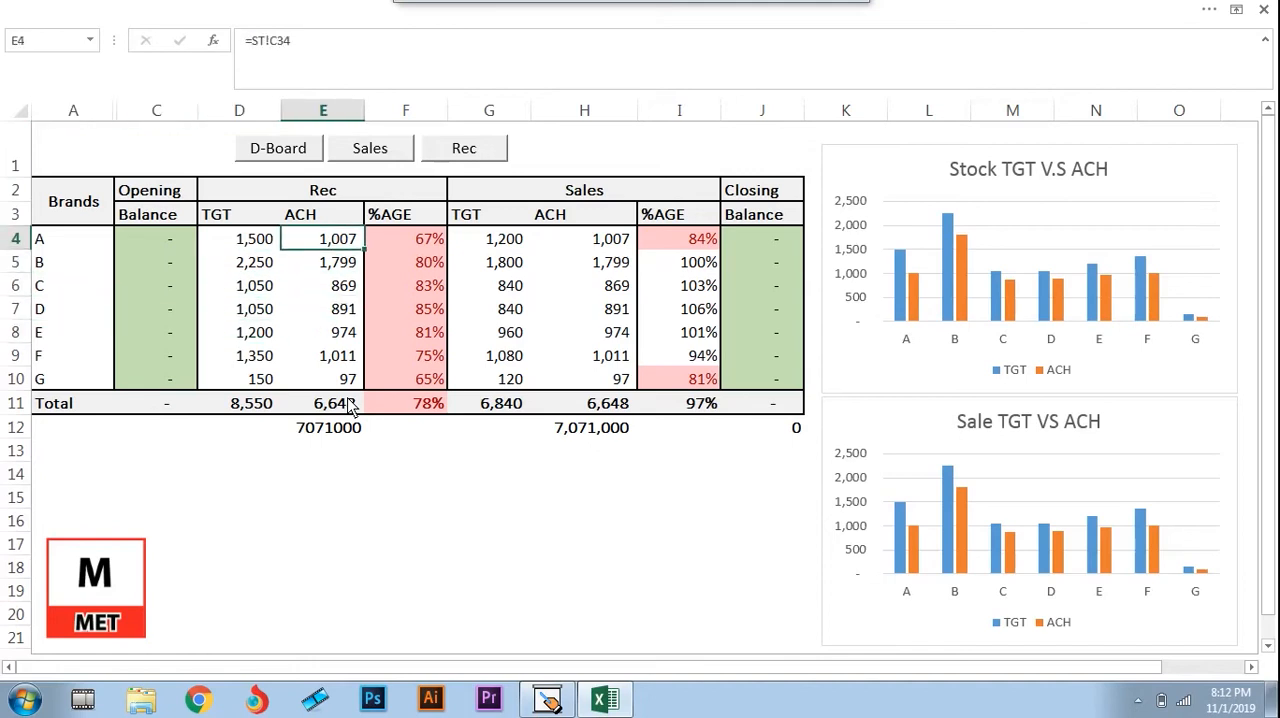
Open the Stock Rec. sheet and examine the Total column between the first October entry and the grand total in J34
left_click(463, 152)
left_click(818, 336)
key("ctrl+Down")
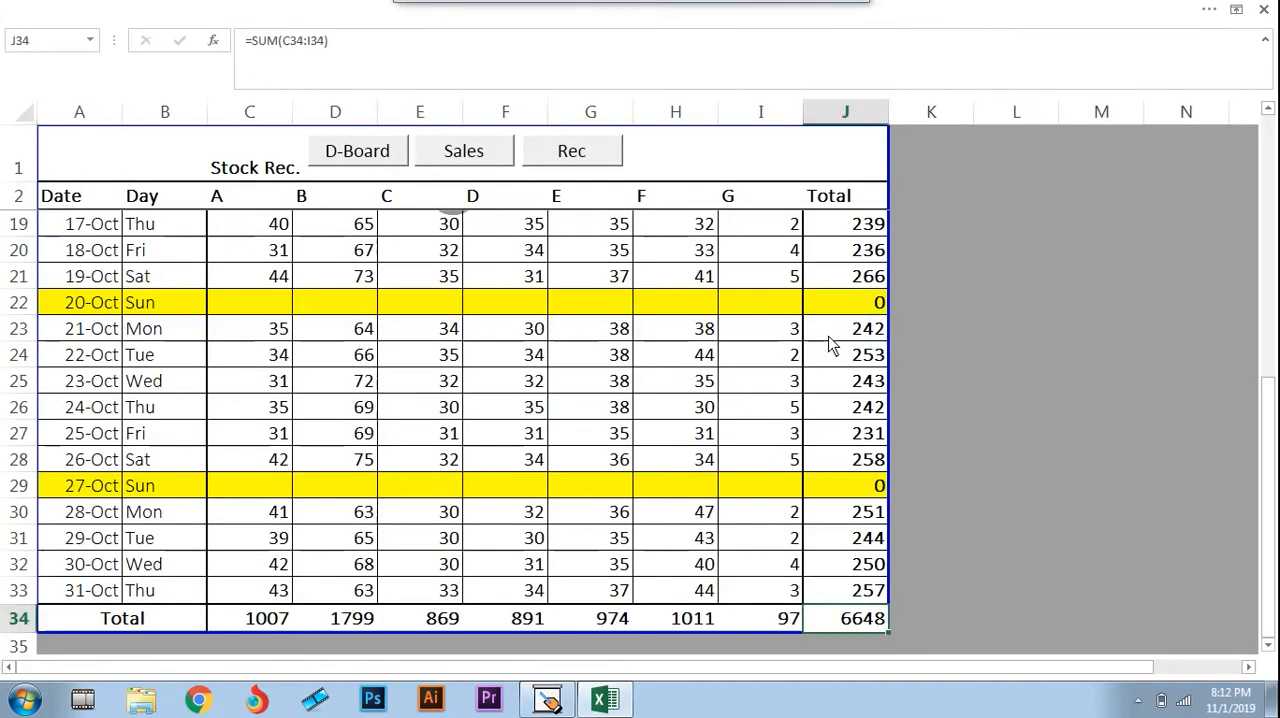
key("Up")
key("Up")
key("Up")
key("Up")
key("Up")
key("Up")
key("Up")
key("Up")
key("Up")
key("Up")
key("Up")
key("Up")
key("Up")
key("Up")
key("Up")
key("Up")
key("Up")
key("Up")
key("Up")
key("Up")
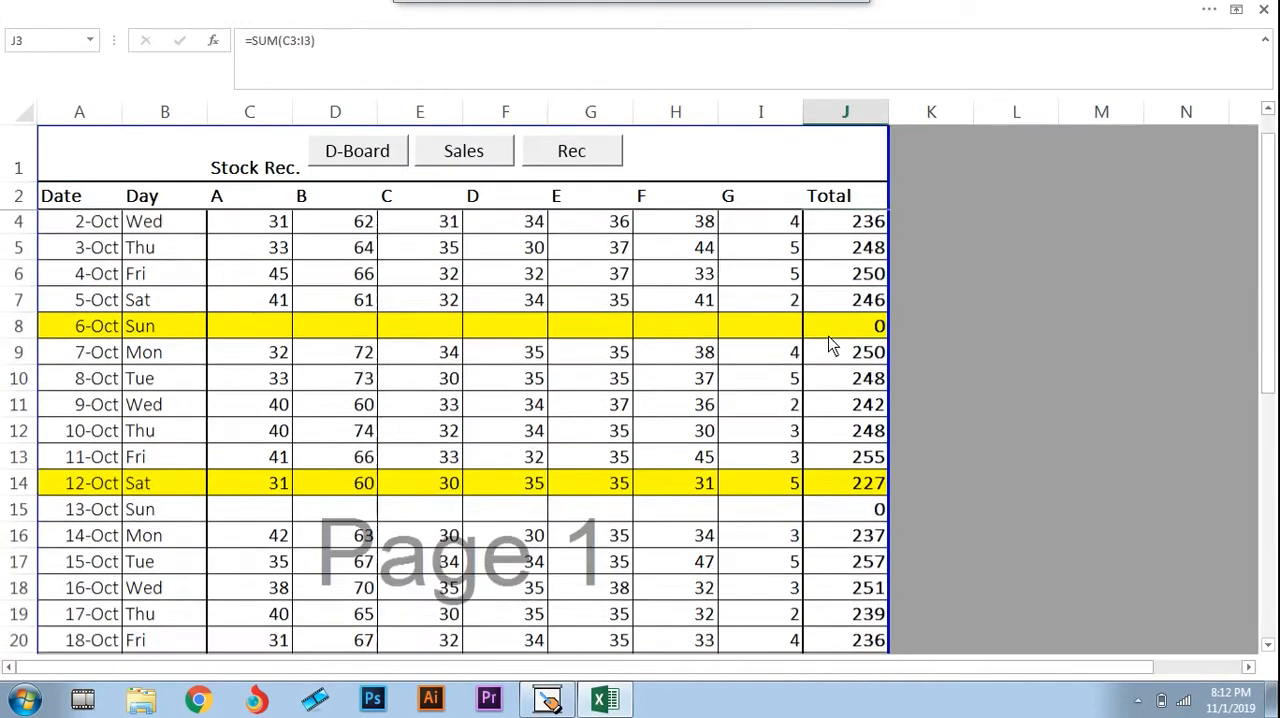
key("Down")
key("Down")
key("ctrl+Down")
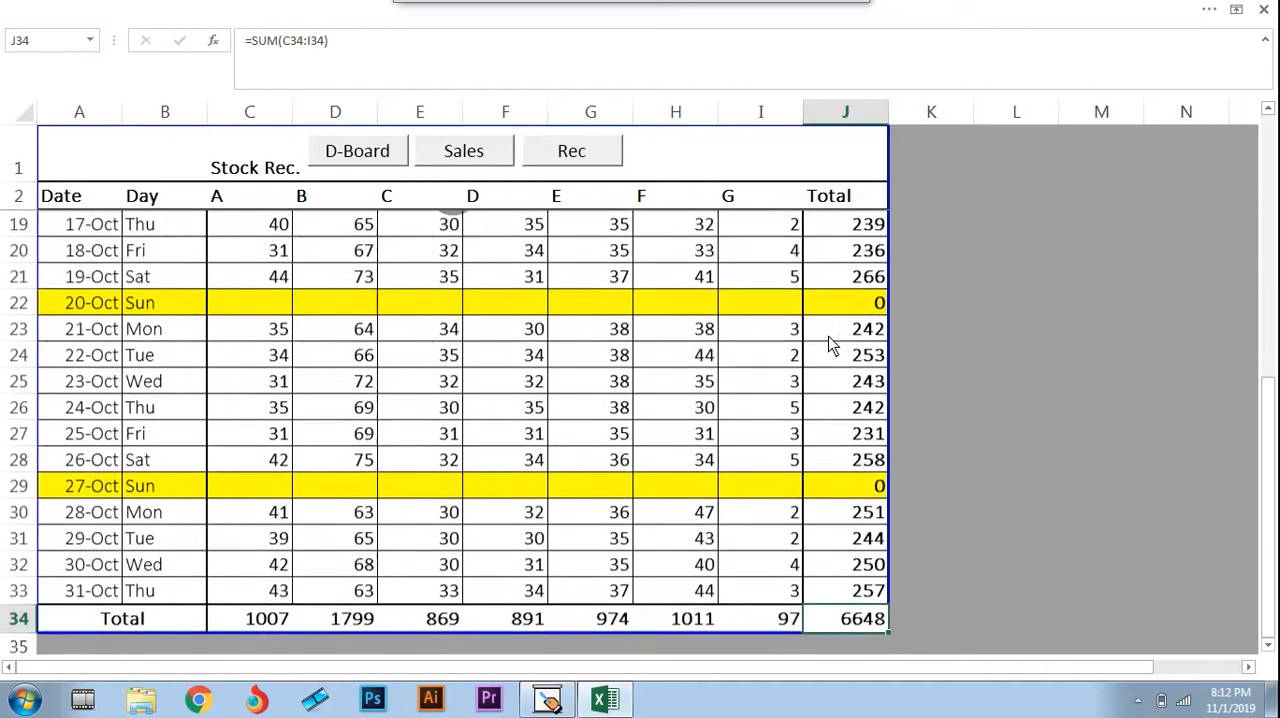
key("Up")
key("Up")
key("Up")
key("Up")
key("ctrl+Up")
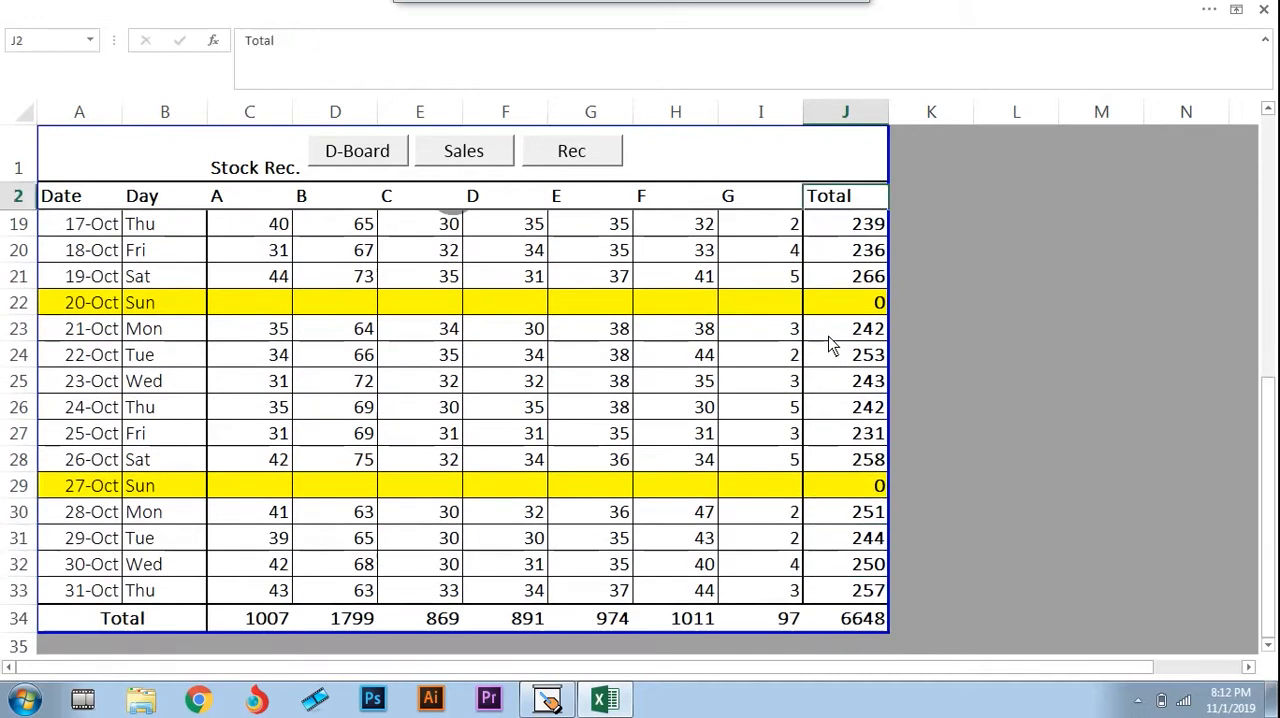
key("Down")
Return to the dashboard and compare brand A's opening balance, Rec target and achievement in C4 to E4
left_click(385, 164)
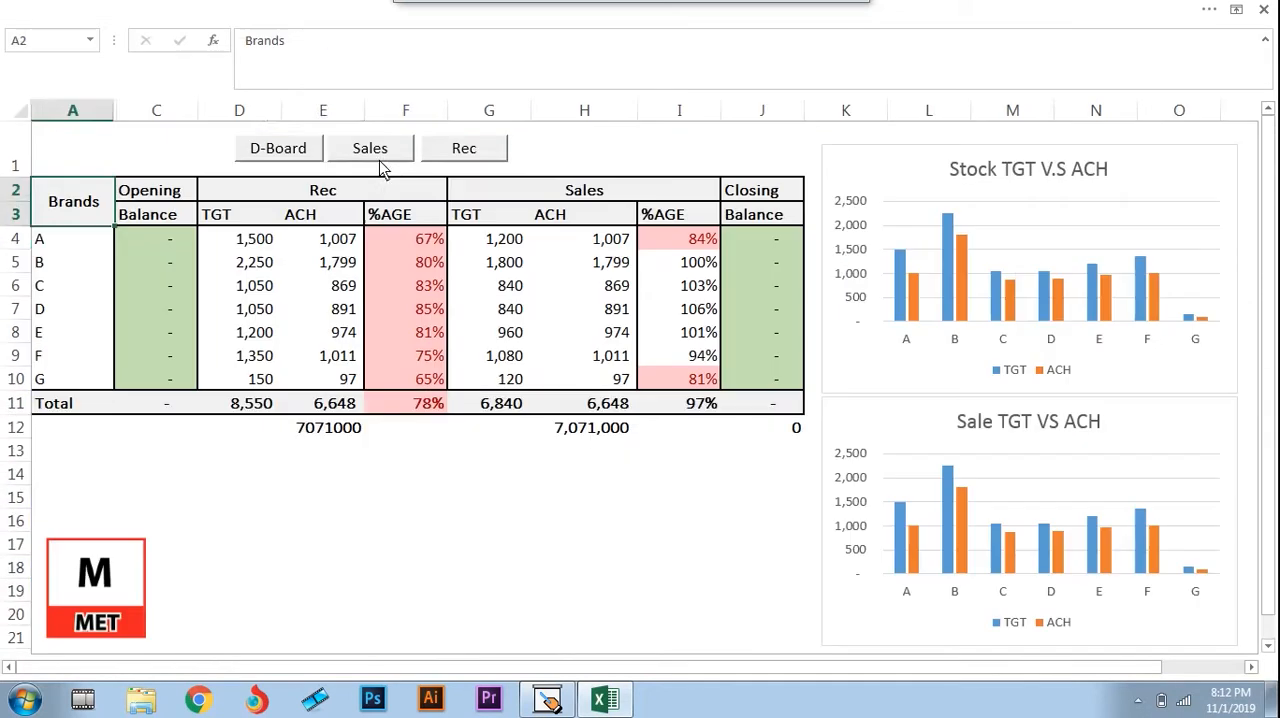
left_click(355, 233)
key("Left")
key("Left")
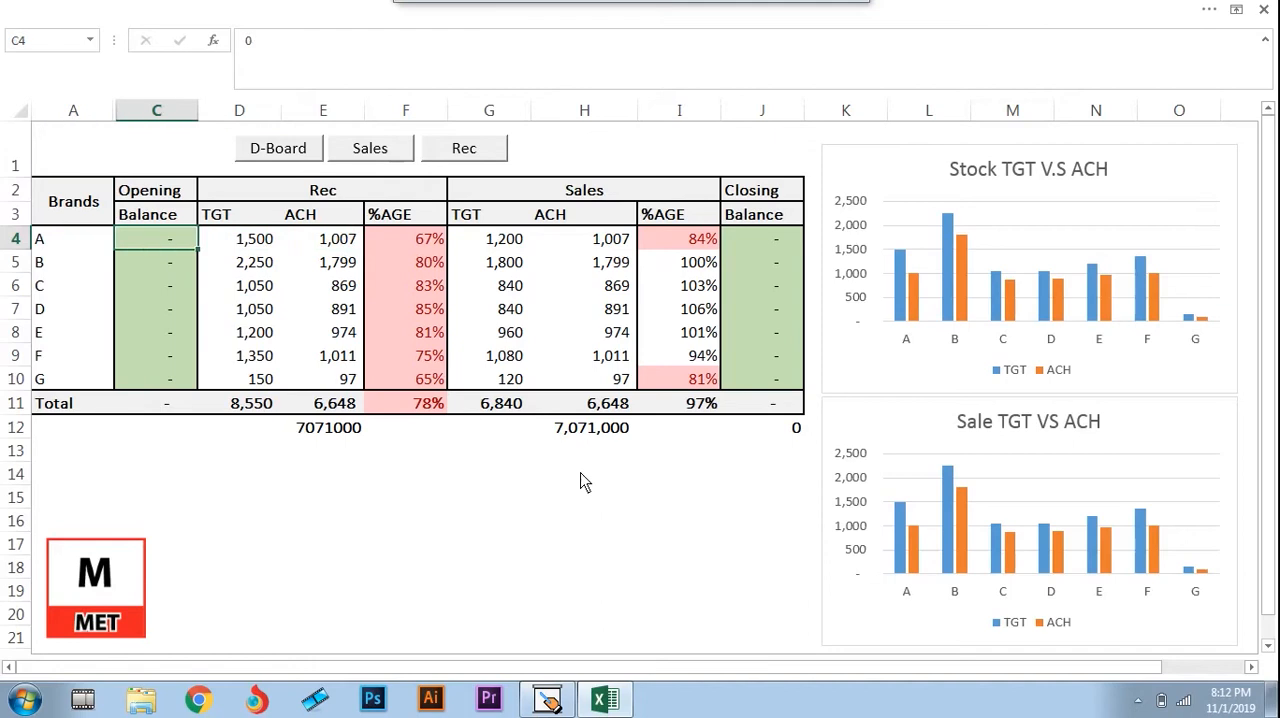
key("Right")
key("Right")
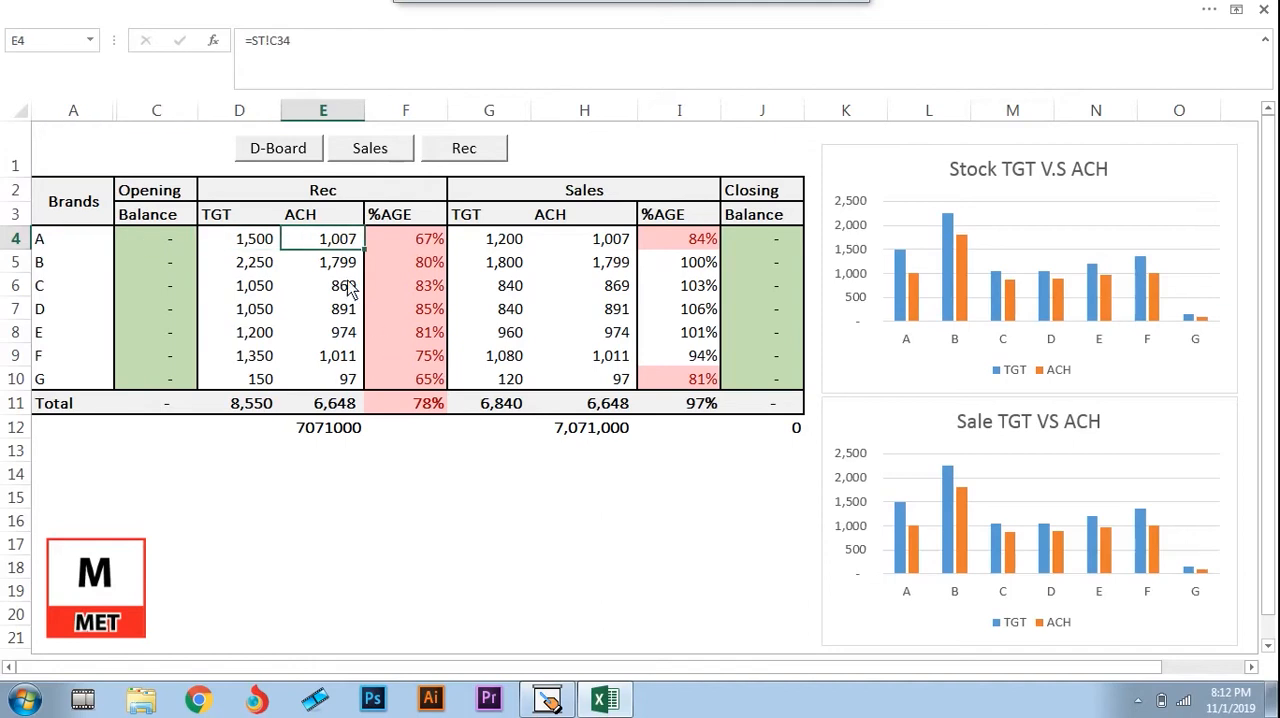
key("Down")
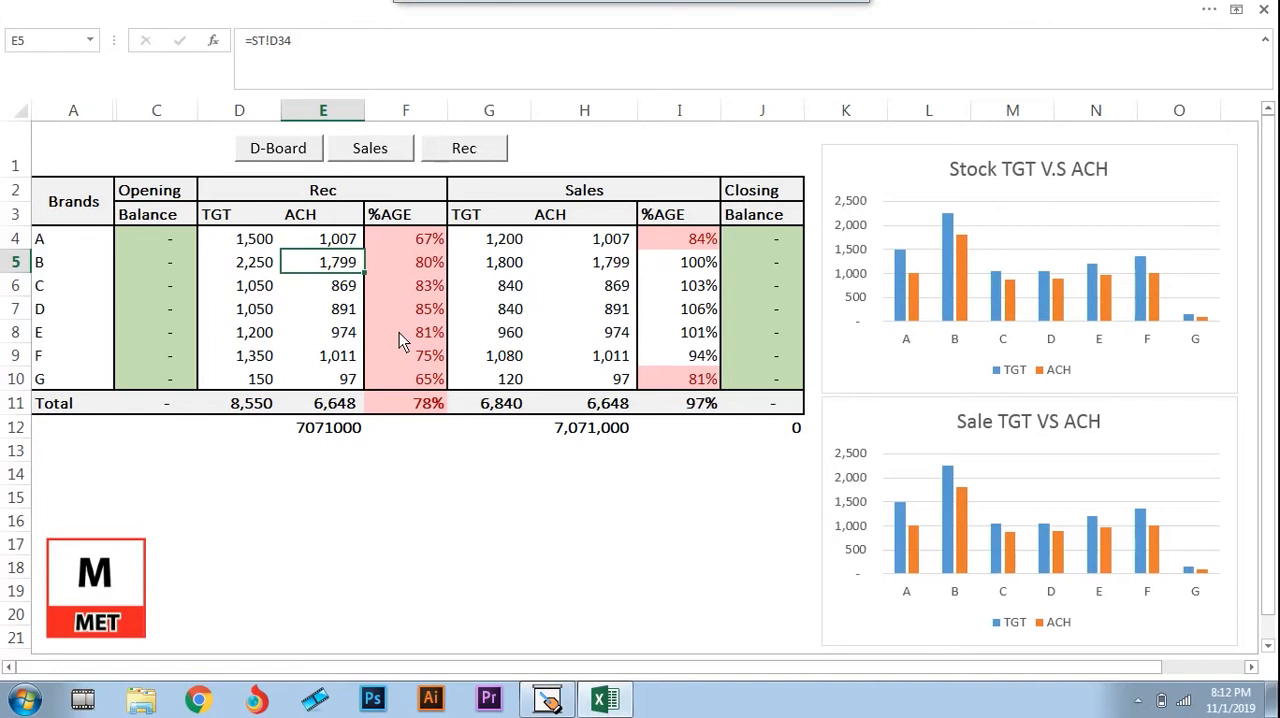
key("Left")
key("Up")
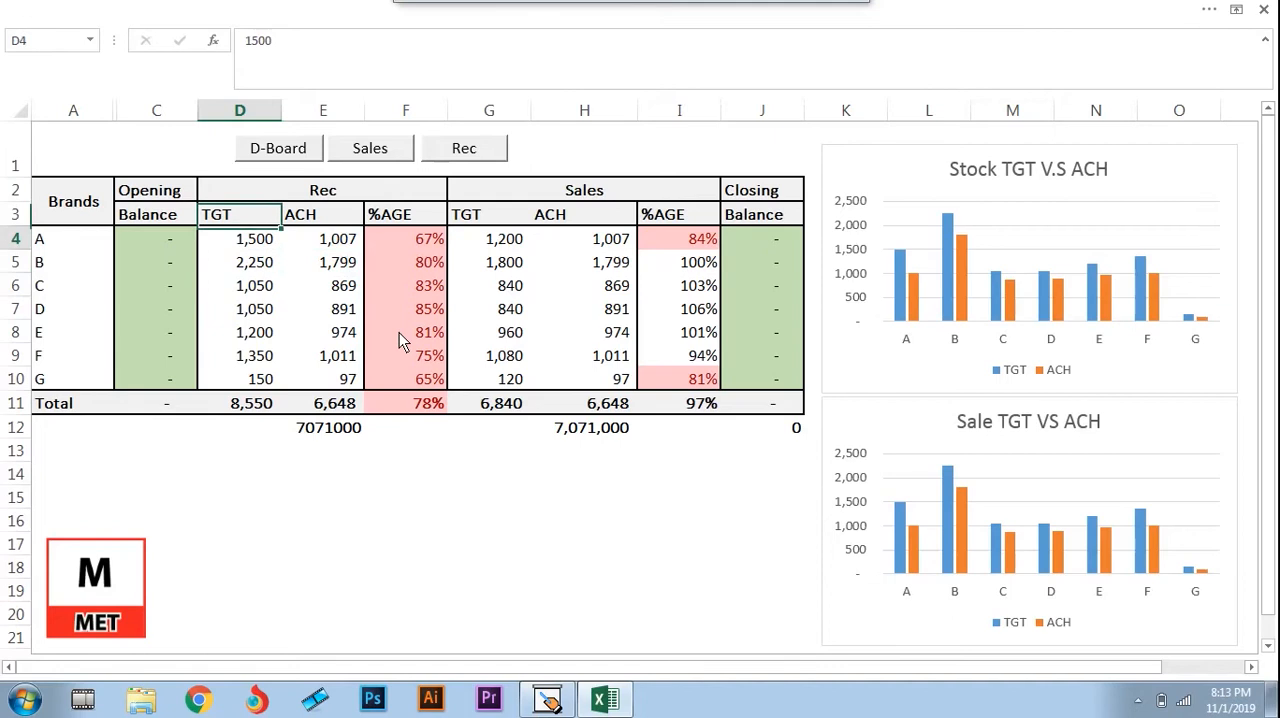
key("Up")
key("Right")
key("Down")
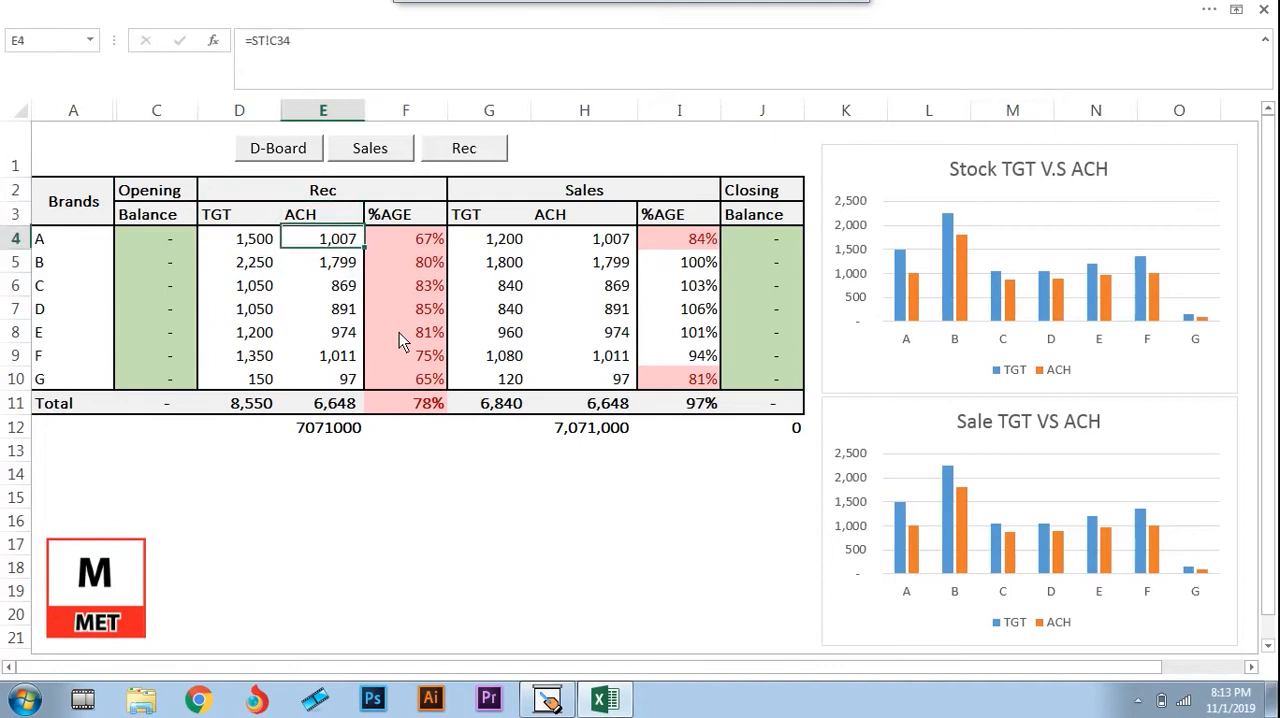
Examine the Rec TGT column from its heading down to the total and back up to brand A
key("Left")
key("Up")
key("Down")
key("Down")
key("ctrl+Down")
key("Up")
key("Up")
key("Up")
key("Up")
key("Up")
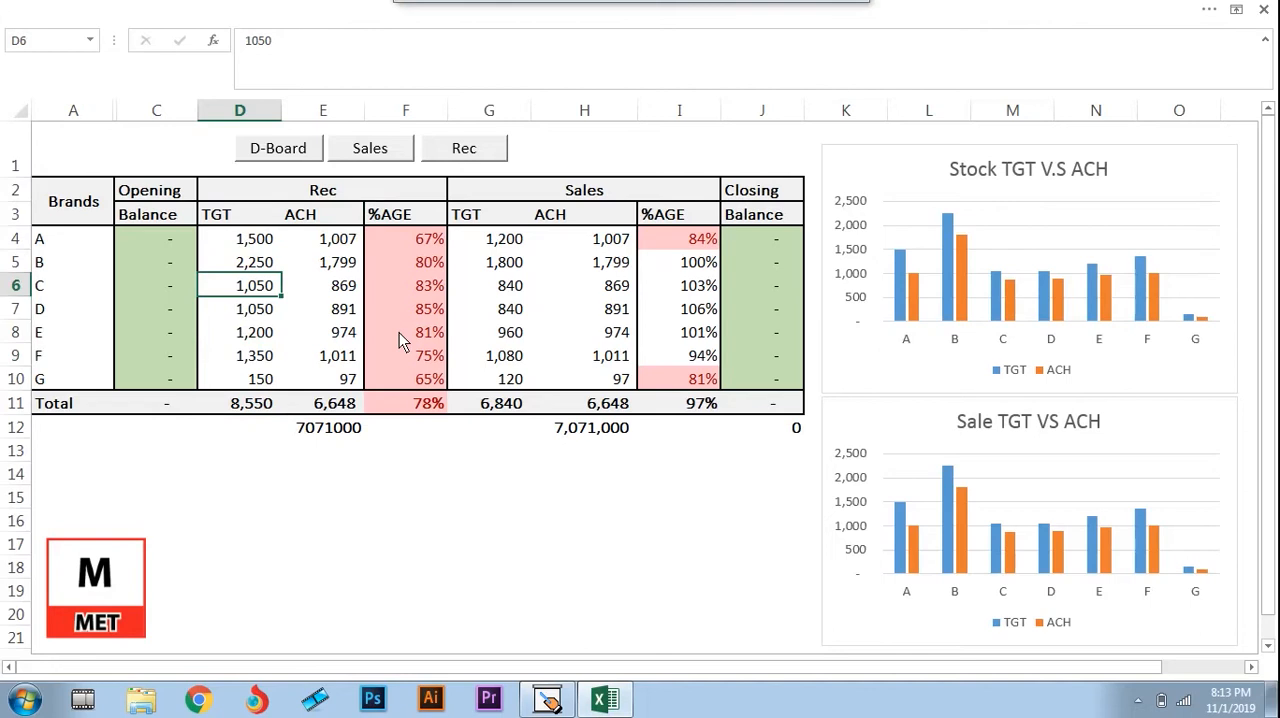
key("Up")
key("Up")
Examine the Rec ACH total in E11 and the %AGE formulas in F9 to F11
key("Right")
key("ctrl+Down")
key("Up")
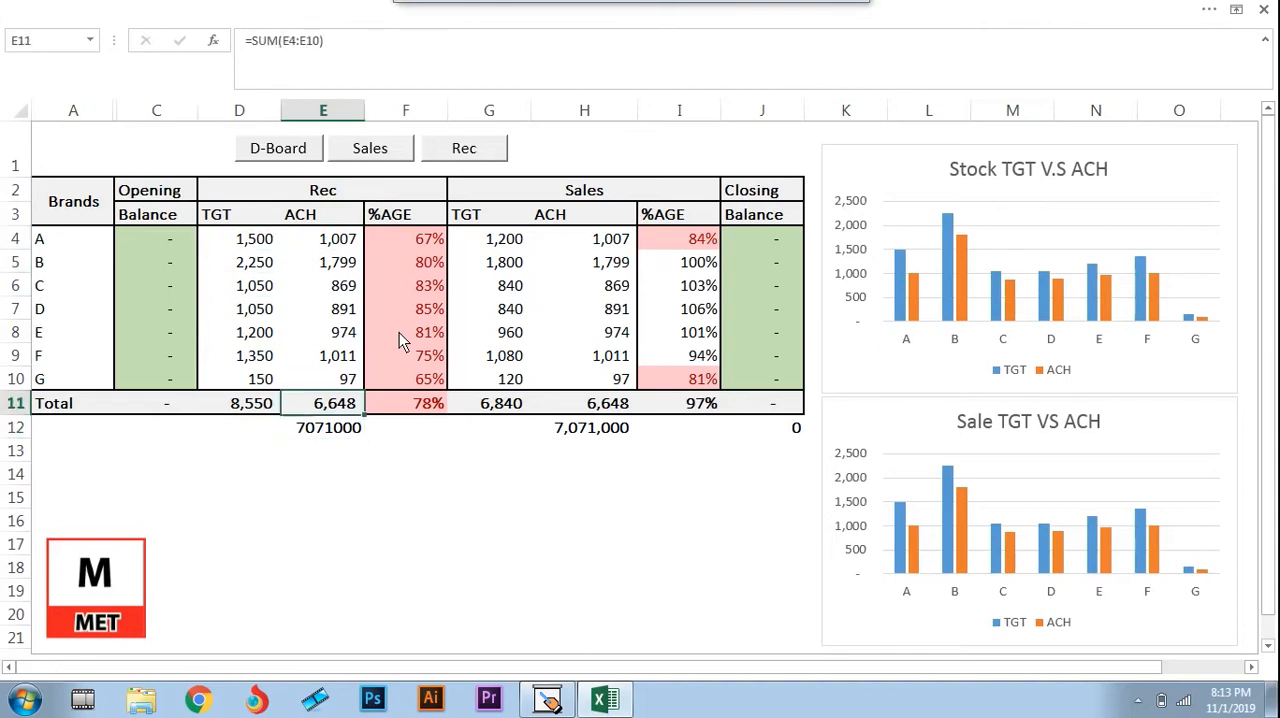
key("Right")
key("Up")
key("Up")
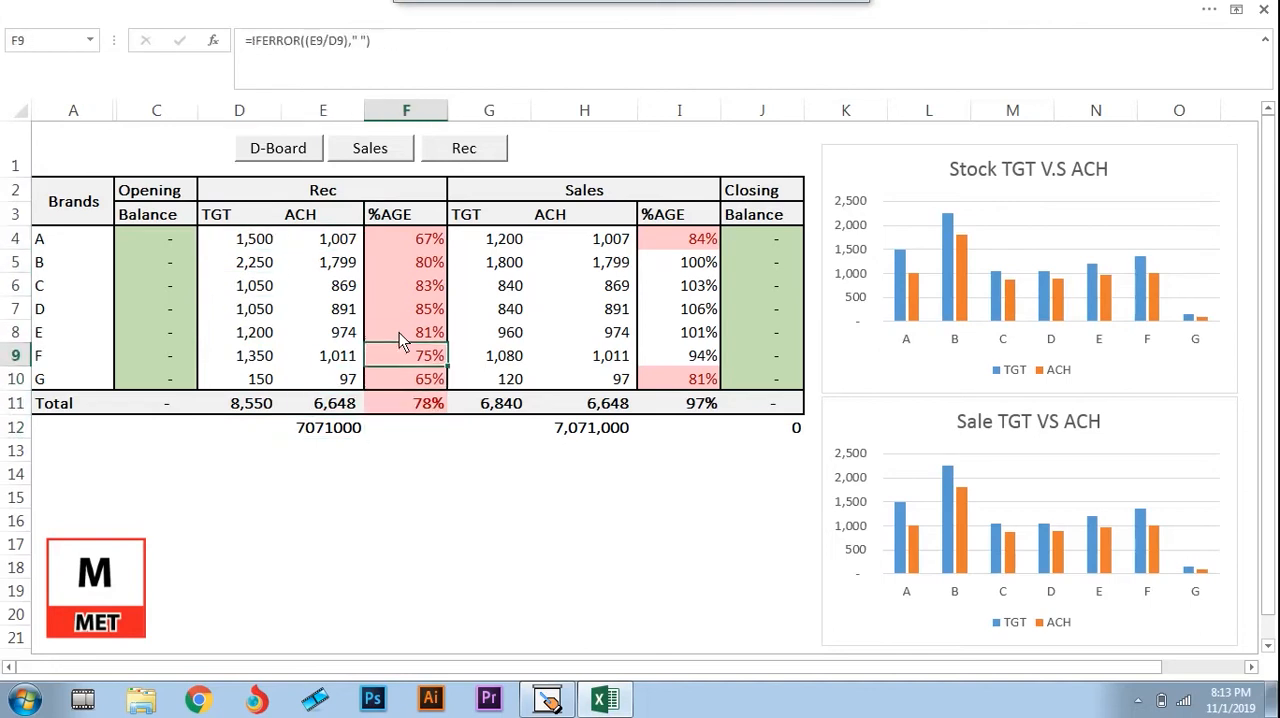
key("Down")
key("Down")
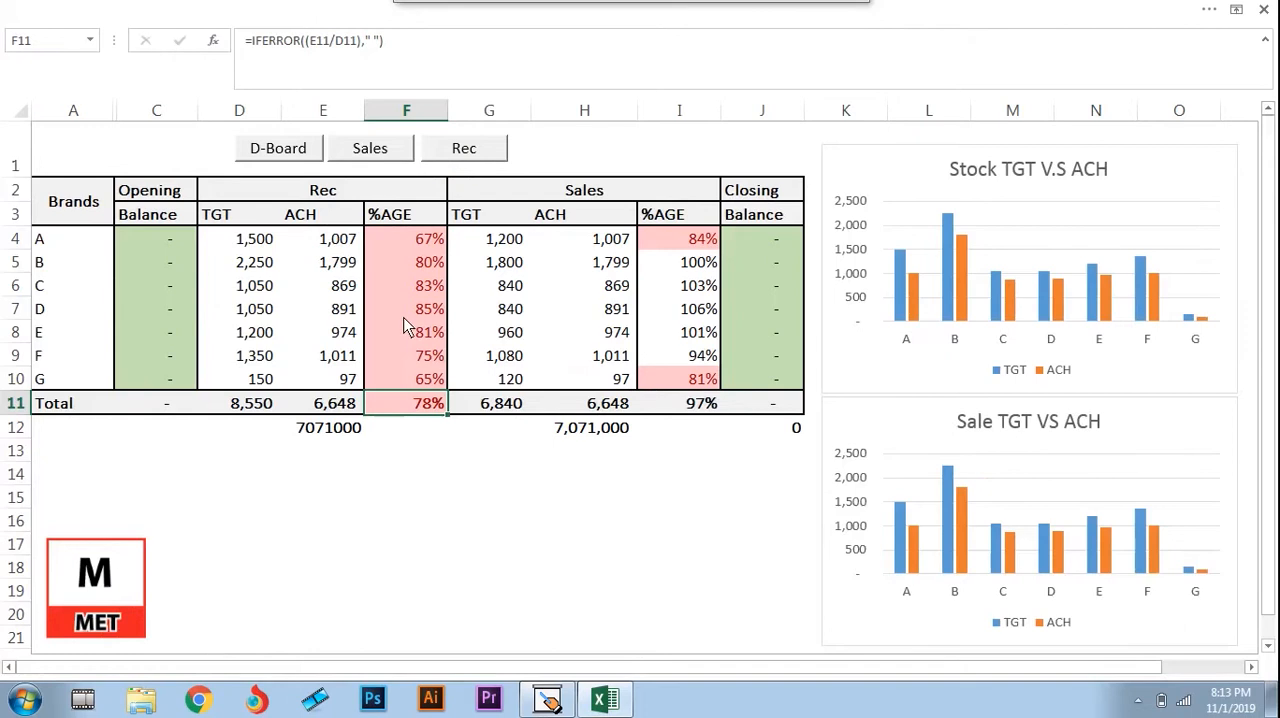
Switch to the Presentation Assistant whiteboard and draw a curved arrow from Distributor to End User
left_click(560, 222)
key("alt+Tab")
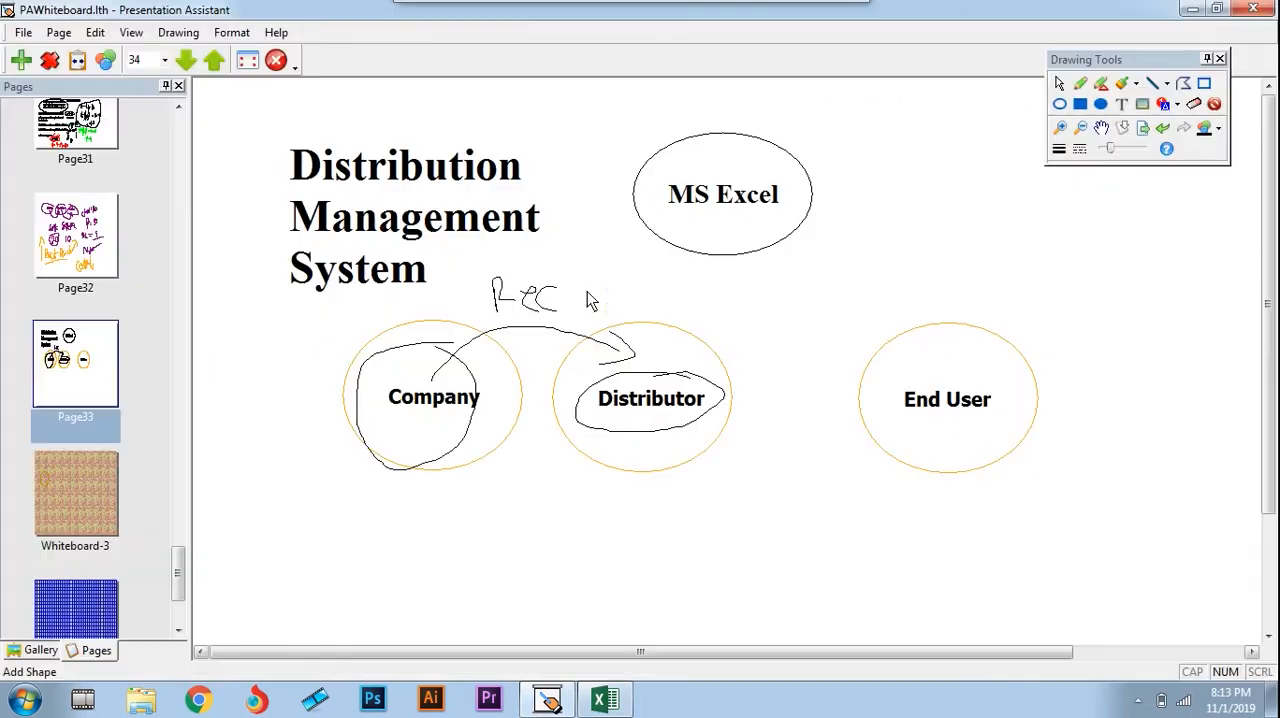
left_click_drag(671, 392, 746, 316)
mouse_move(877, 316)
left_mouse_down()
mouse_move(910, 360)
mouse_move(857, 375)
left_mouse_up()
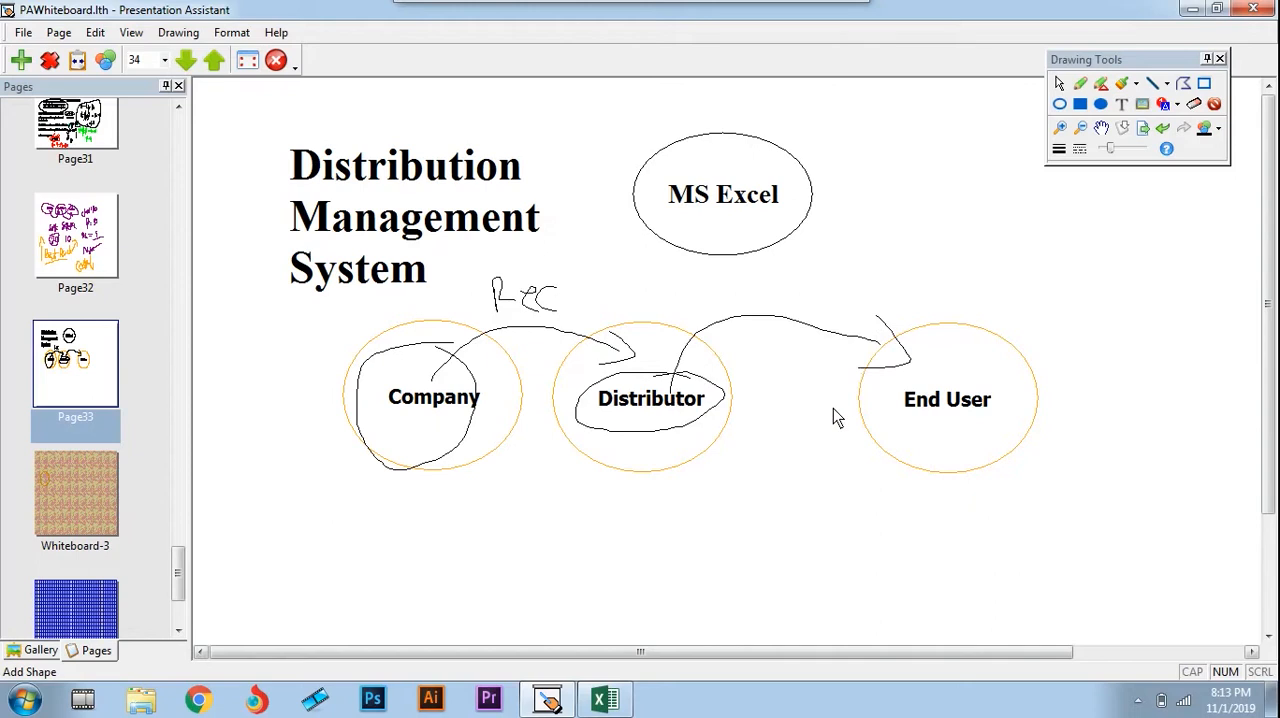
Switch back to the Excel dashboard and examine brand A's Sales target and achievement in G4 and H4
key("alt+Tab")
key("Left")
key("Left")
key("Right")
key("Right")
key("Down")
key("Down")
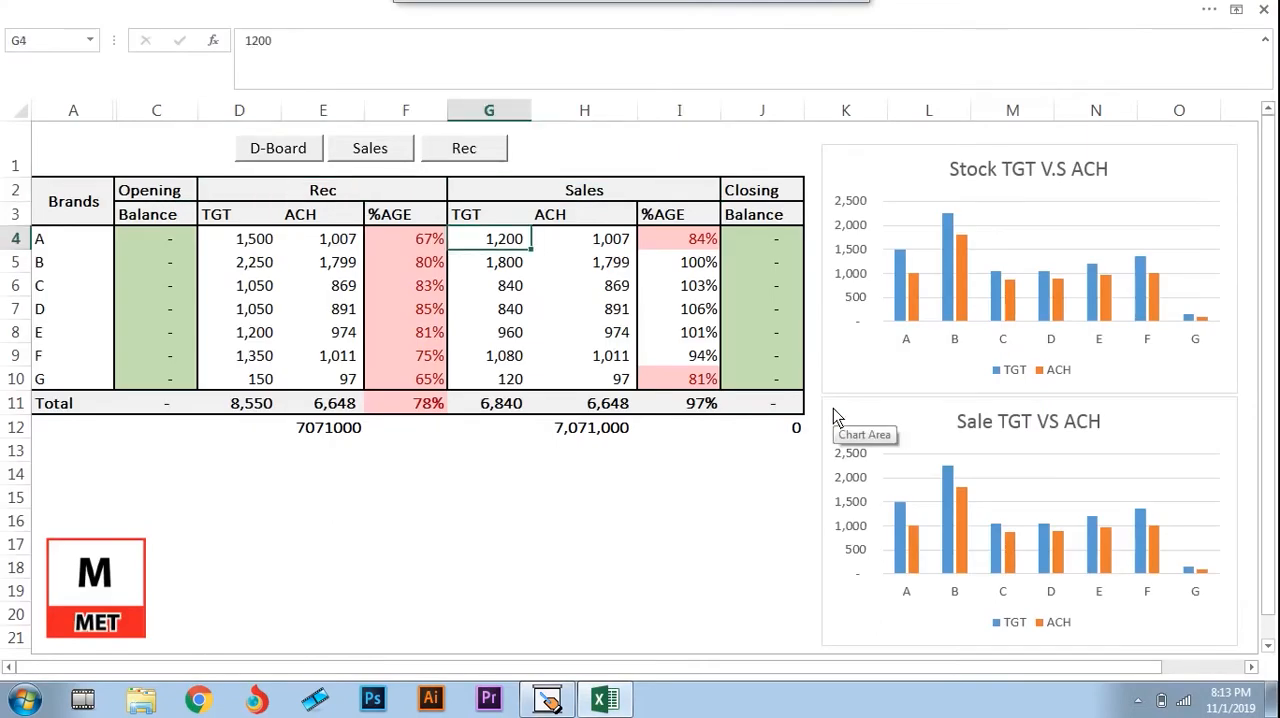
key("Down")
key("Up")
key("Right")
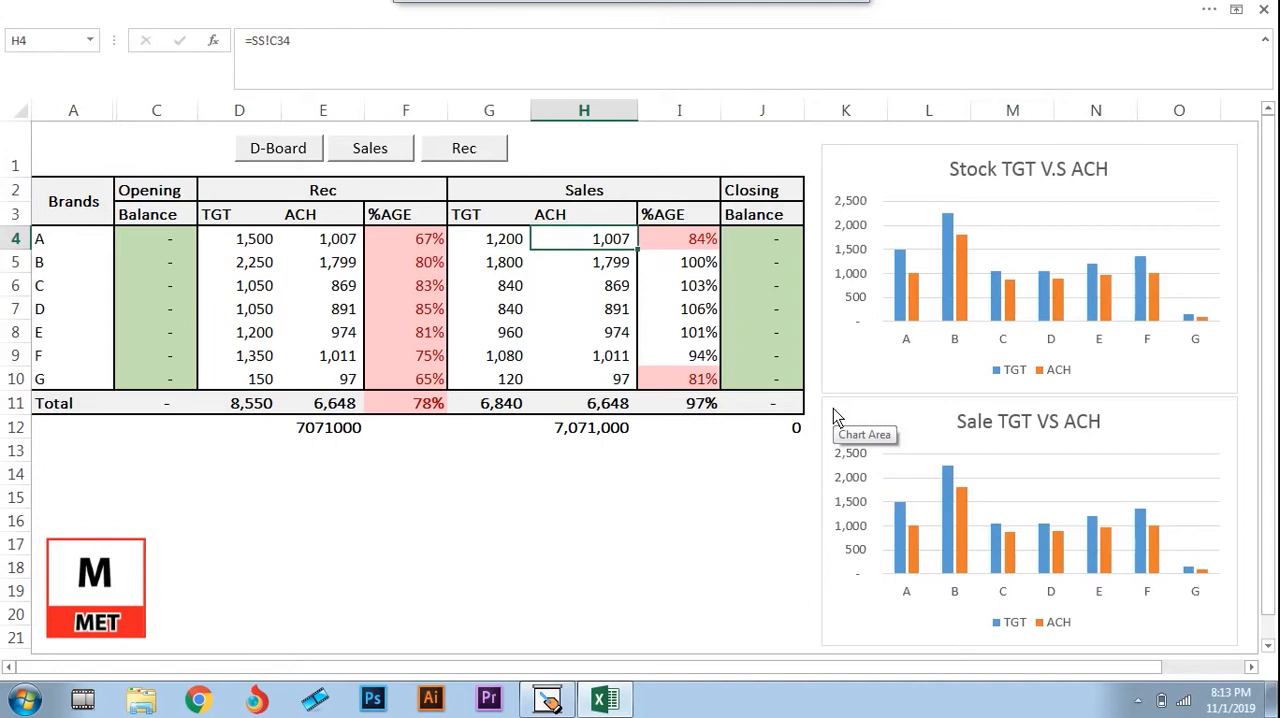
key("Left")
key("Right")
Compare brand B's Rec target in D5 with its Sales target and achievement in G5 and H5
key("Down")
key("Left")
key("Left")
key("Left")
key("Left")
key("Left")
key("Left")
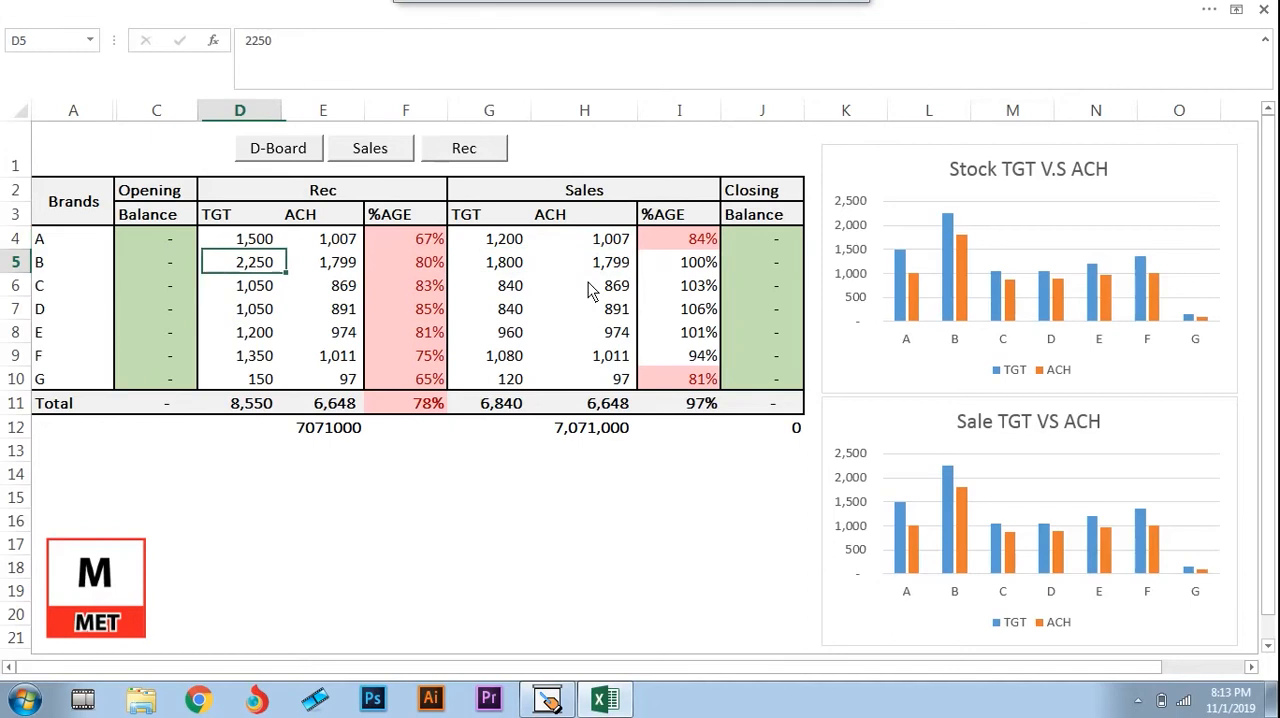
key("Right")
key("Right")
key("Right")
key("Right")
key("Right")
key("Right")
key("Left")
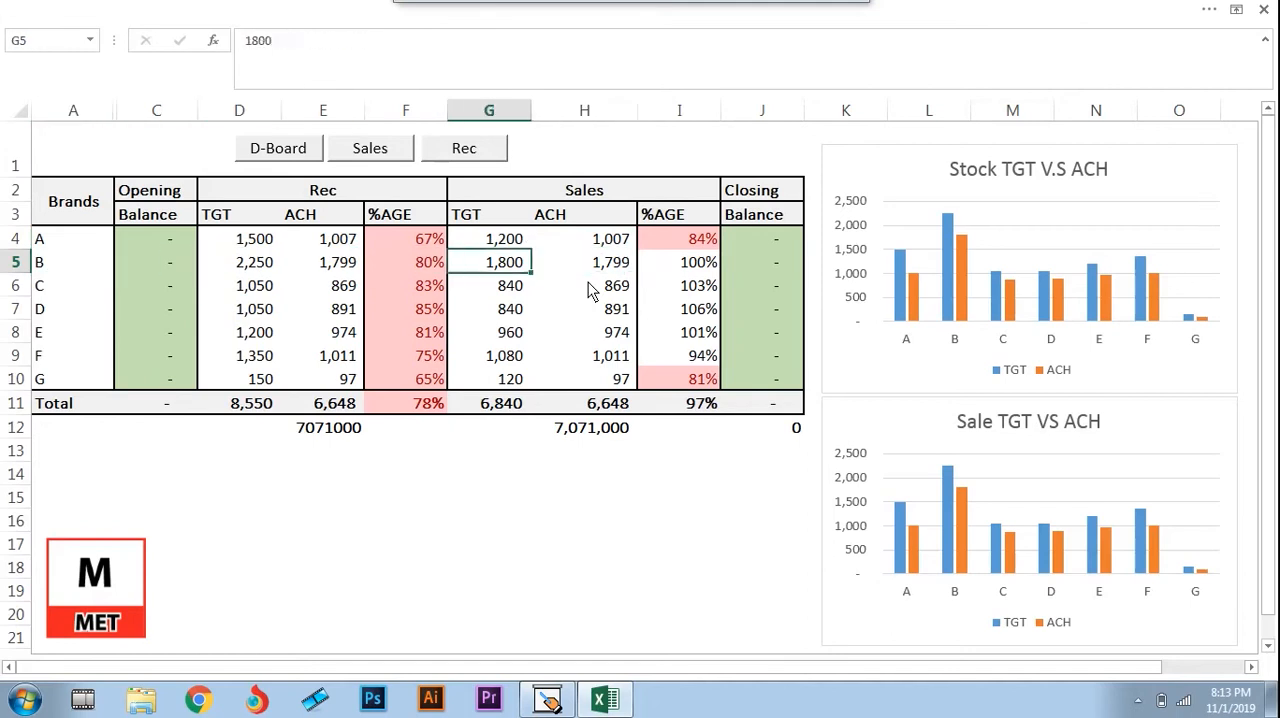
key("Right")
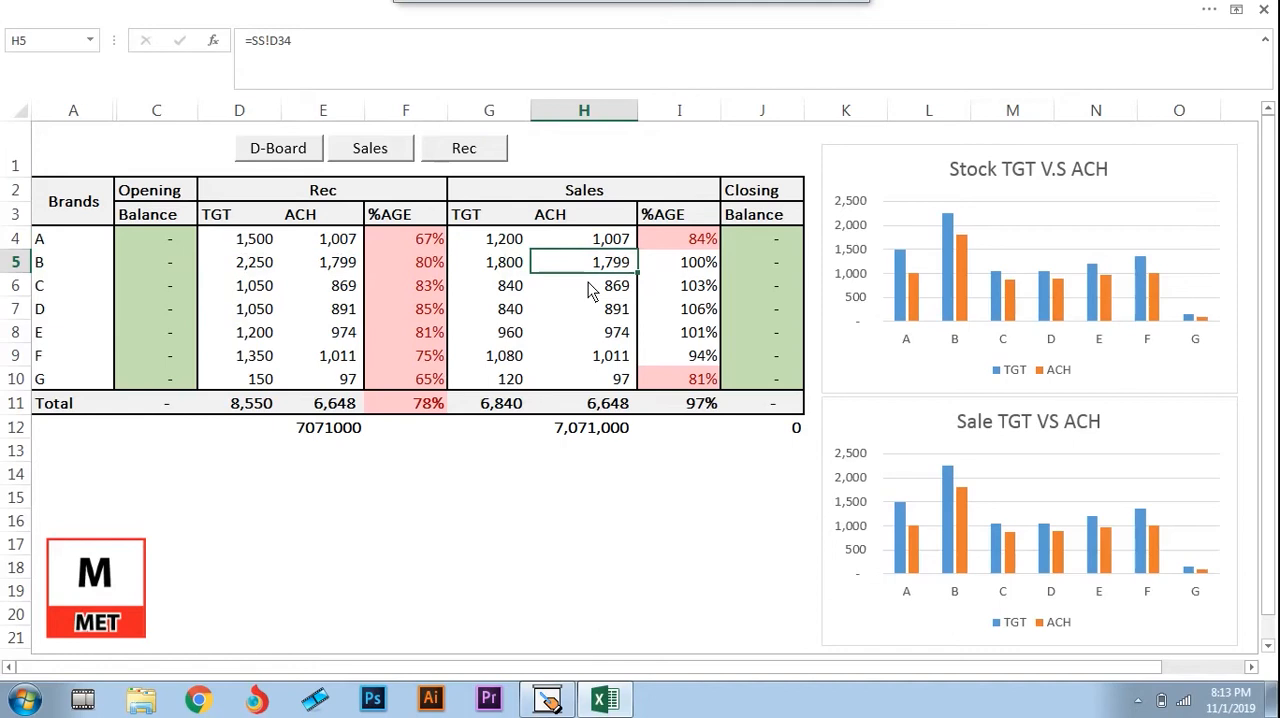
Open the Sales sheet and follow brand B's daily sales down column D to the total formula in D34
left_click(372, 153)
key("Right")
key("Right")
key("Right")
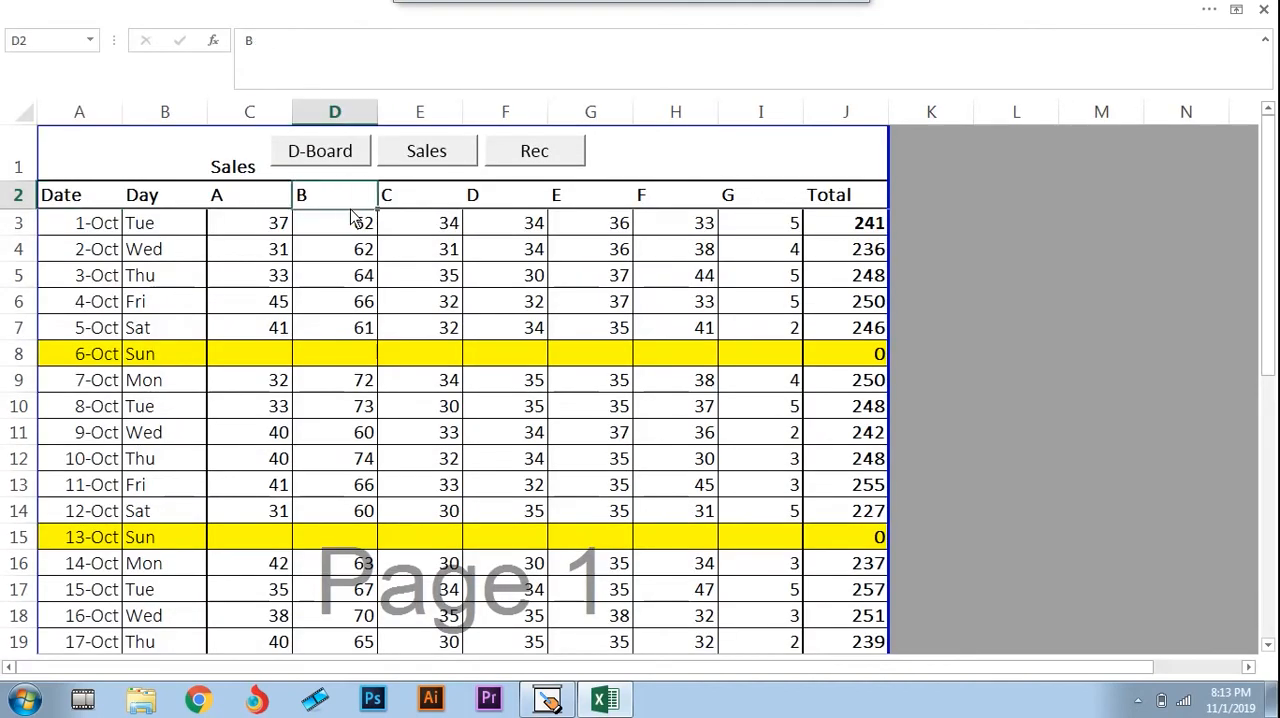
key("Down")
key("Down")
key("Down")
key("Down")
key("Down")
key("Down")
key("Down")
key("Down")
key("Down")
key("Down")
key("Down")
key("Down")
key("Down")
key("Down")
key("Down")
key("Down")
key("Down")
key("Down")
key("Down")
key("Down")
key("Down")
key("Down")
key("Down")
key("Down")
key("Down")
key("Down")
key("Down")
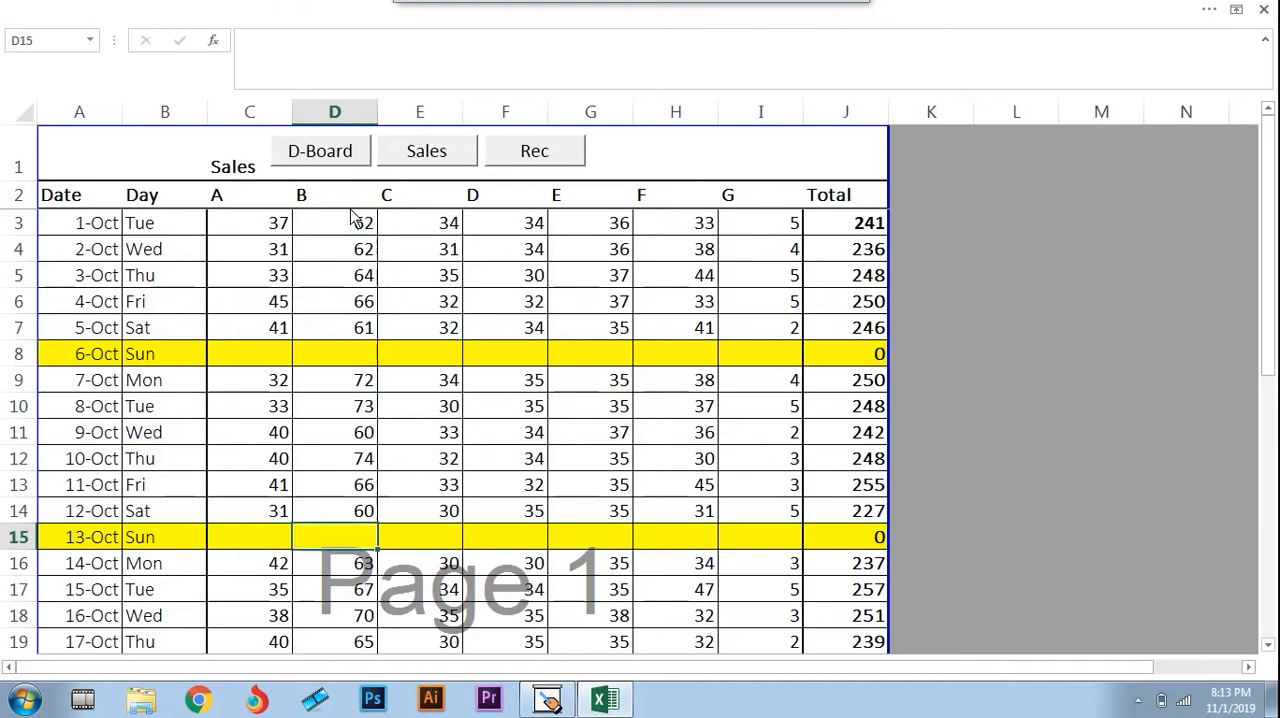
key("Down")
key("Down")
key("Down")
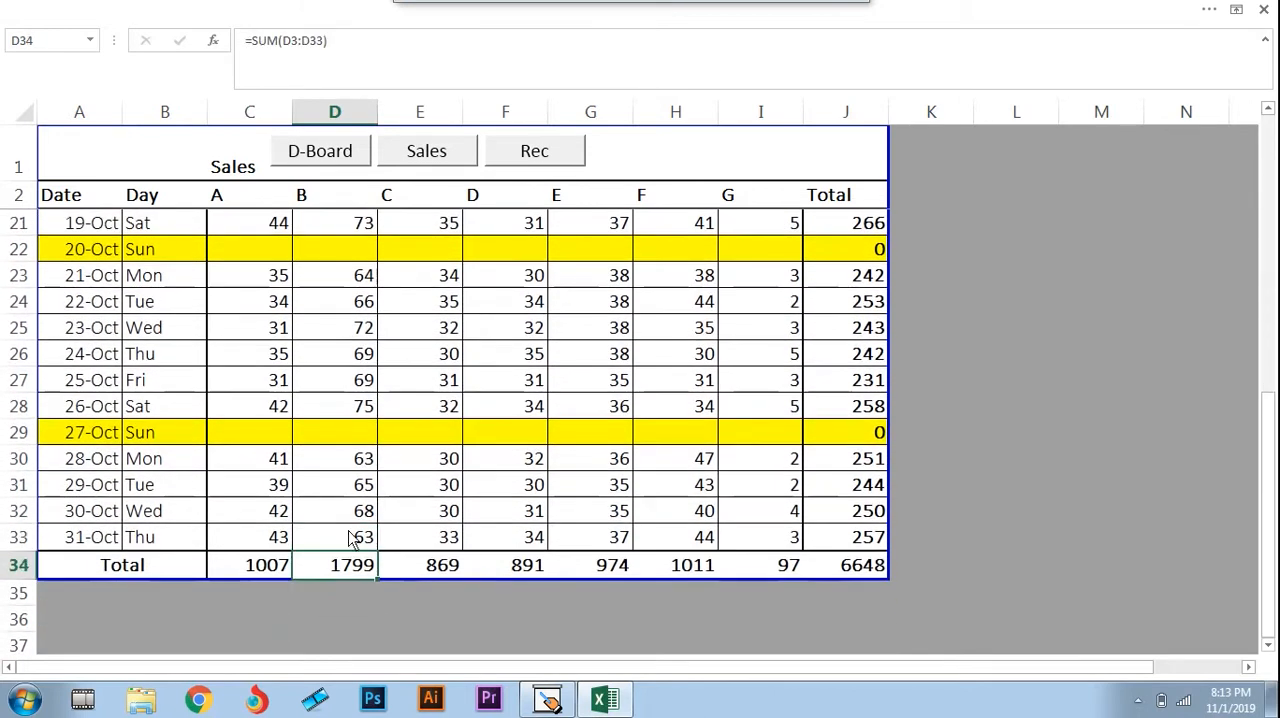
Return to the dashboard and check brand B's Sales achievement in H5 against its target in G5
left_click(322, 160)
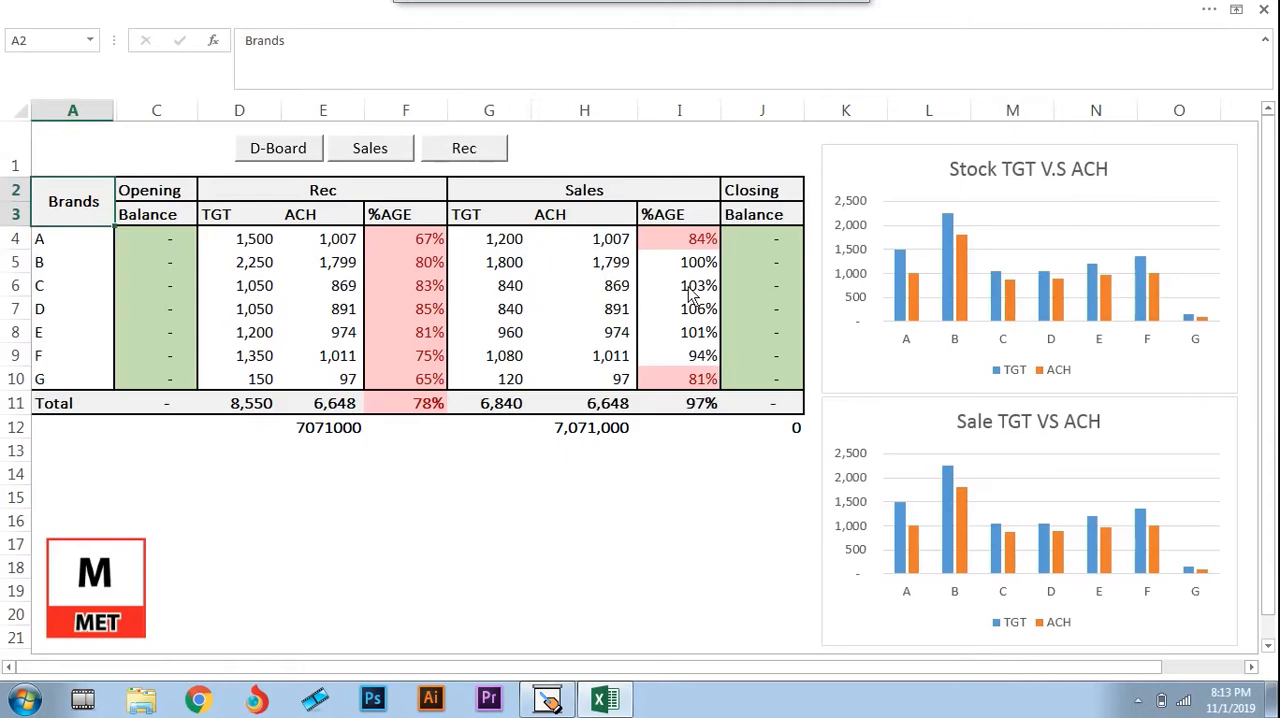
left_click(620, 265)
key("Left")
key("Right")
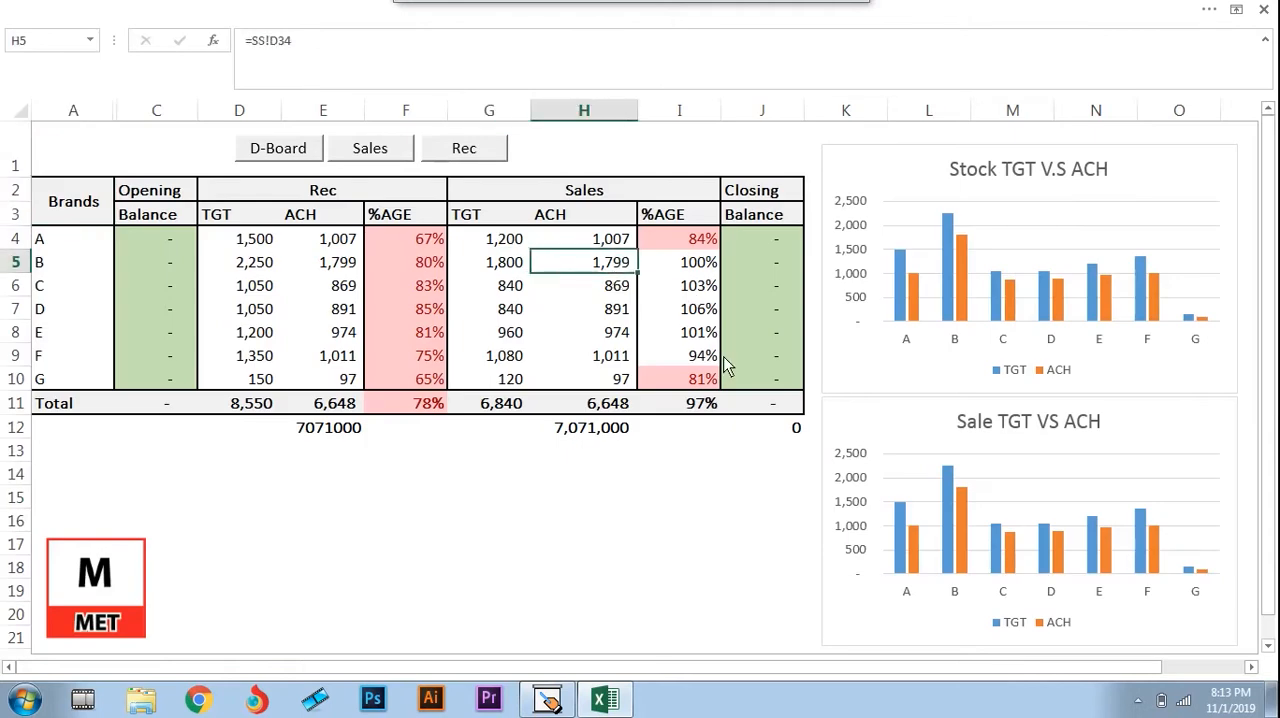
Examine the Sales %AGE values and formulas for the first brands in column I
key("Right")
key("Up")
key("Down")
key("Down")
key("Down")
key("Down")
key("Up")
key("Up")
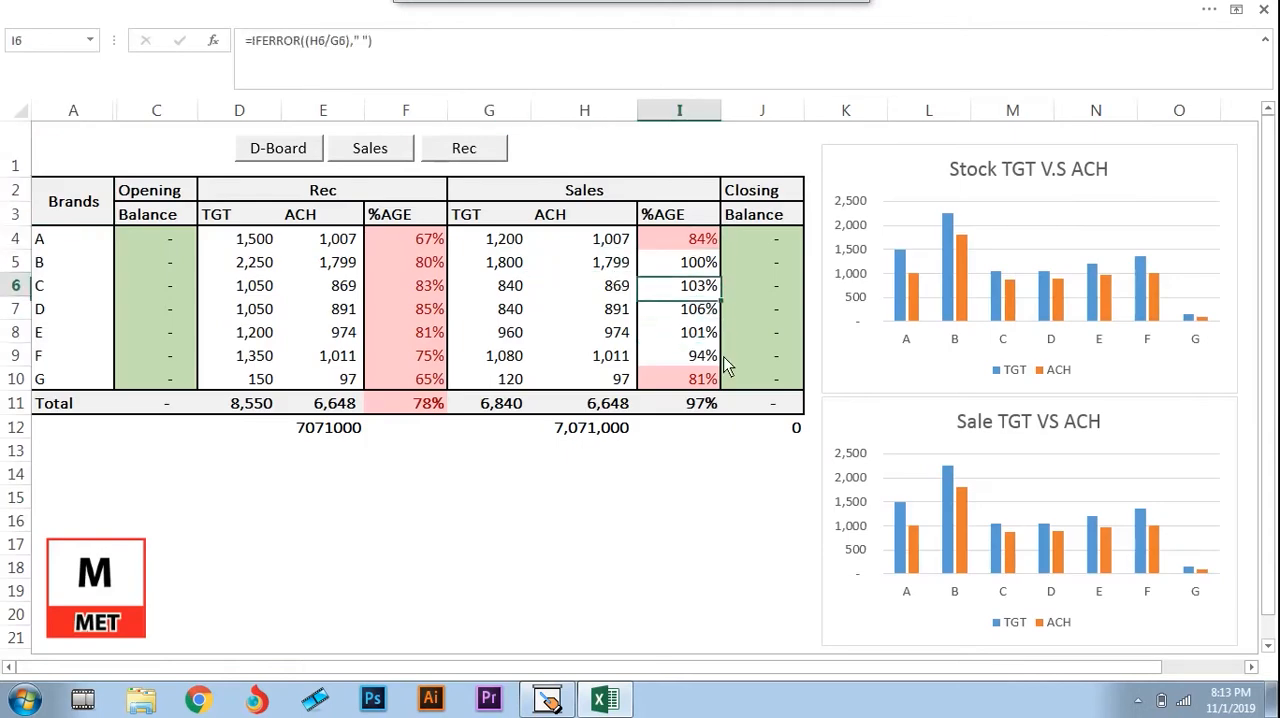
key("Up")
key("Up")
Go to brand A's row and highlight the opening balances of all brands in C4 to C10
key("Left")
key("Left")
key("Home")
key("Right")
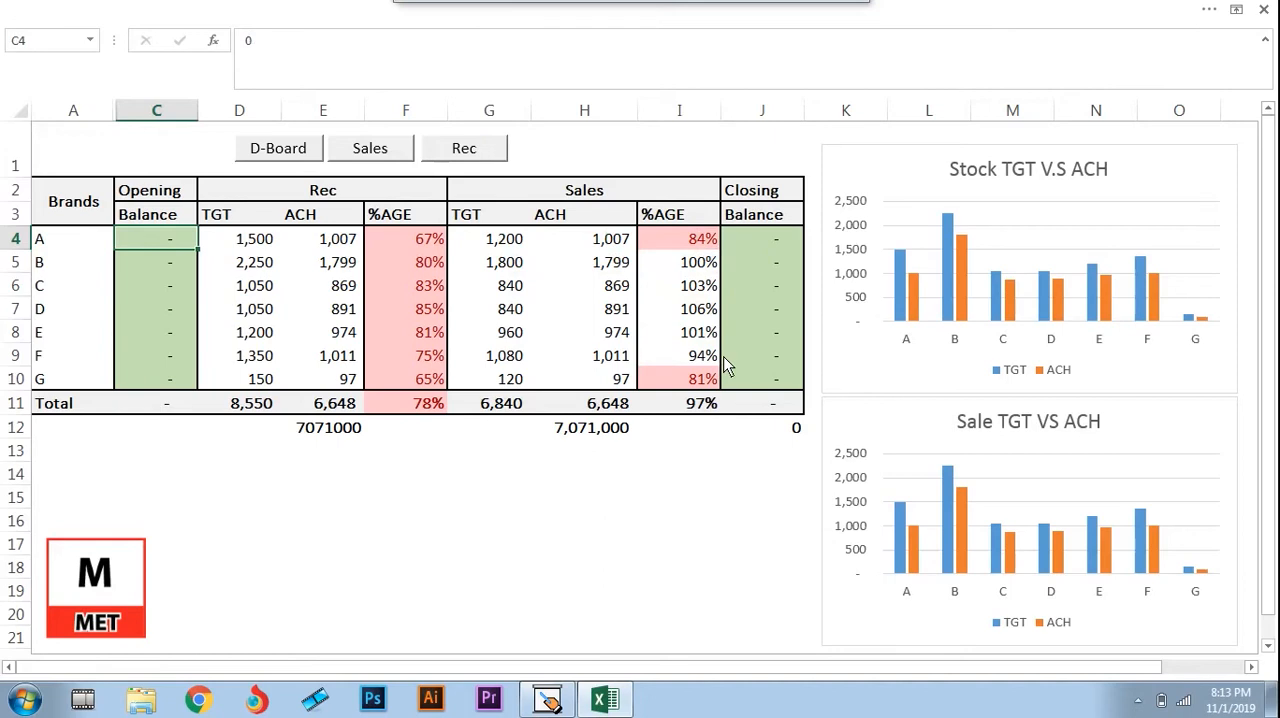
key("Home")
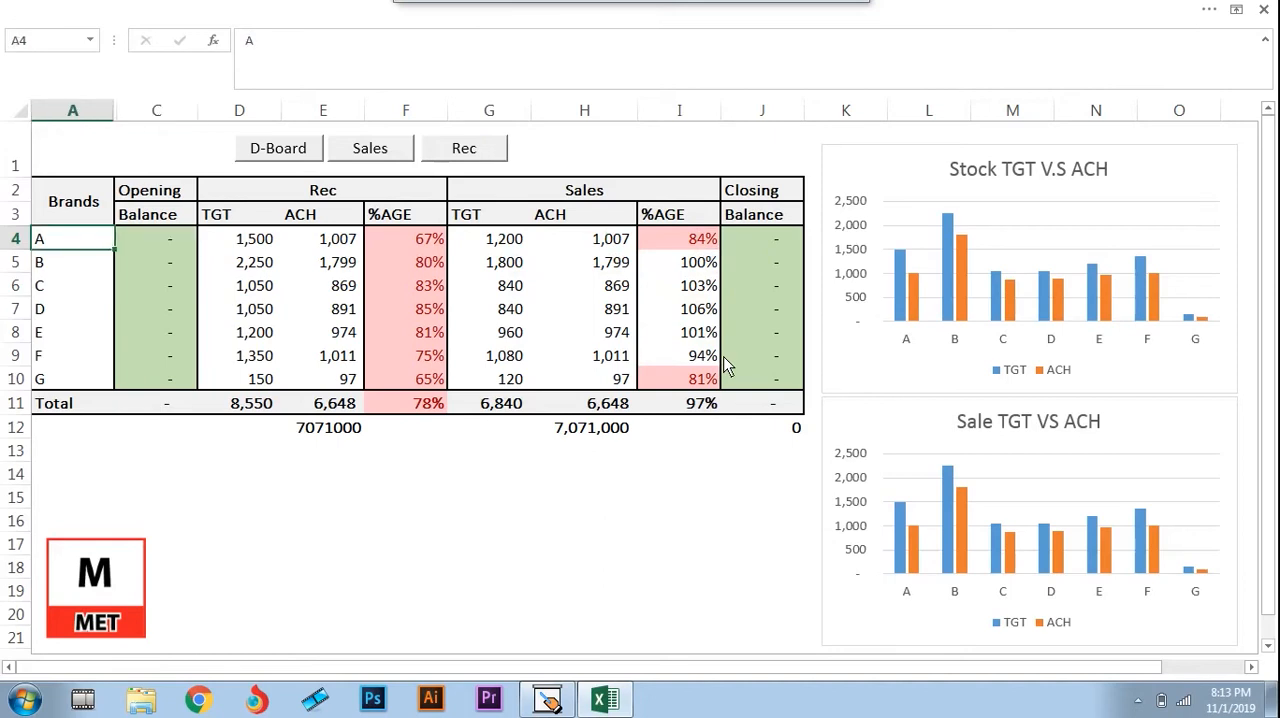
key("Right")
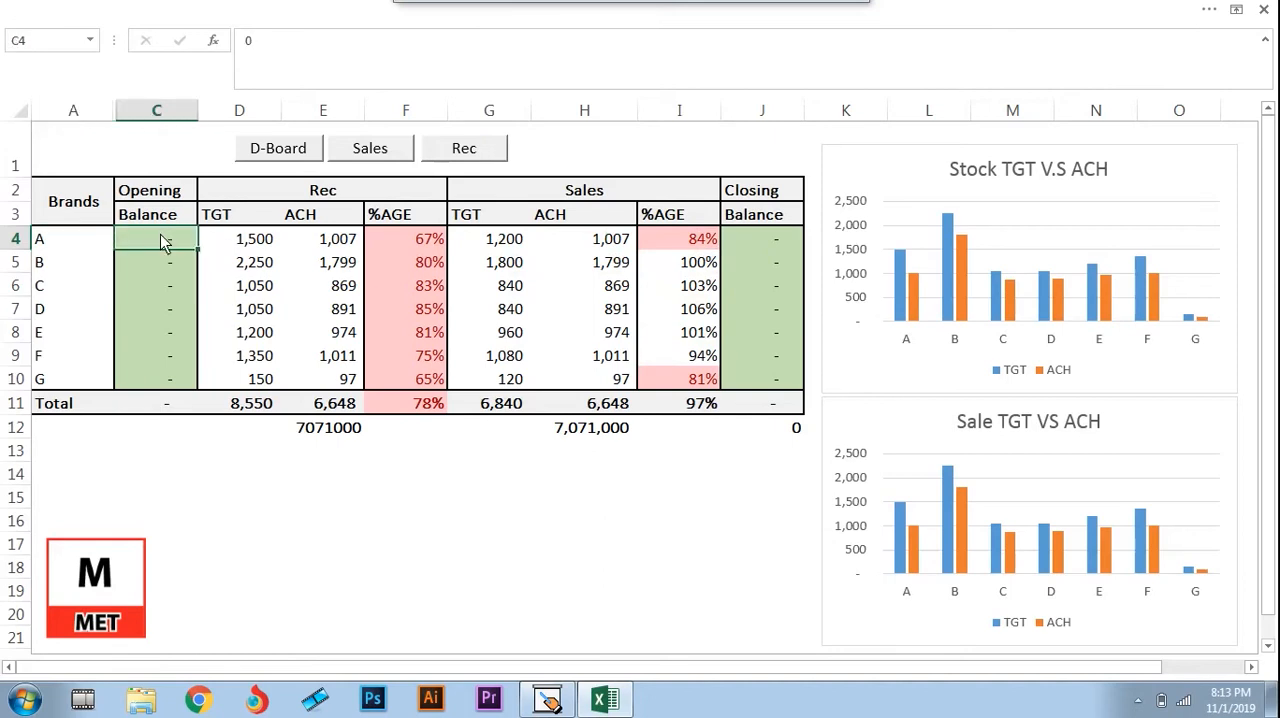
left_click_drag(166, 243, 140, 390)
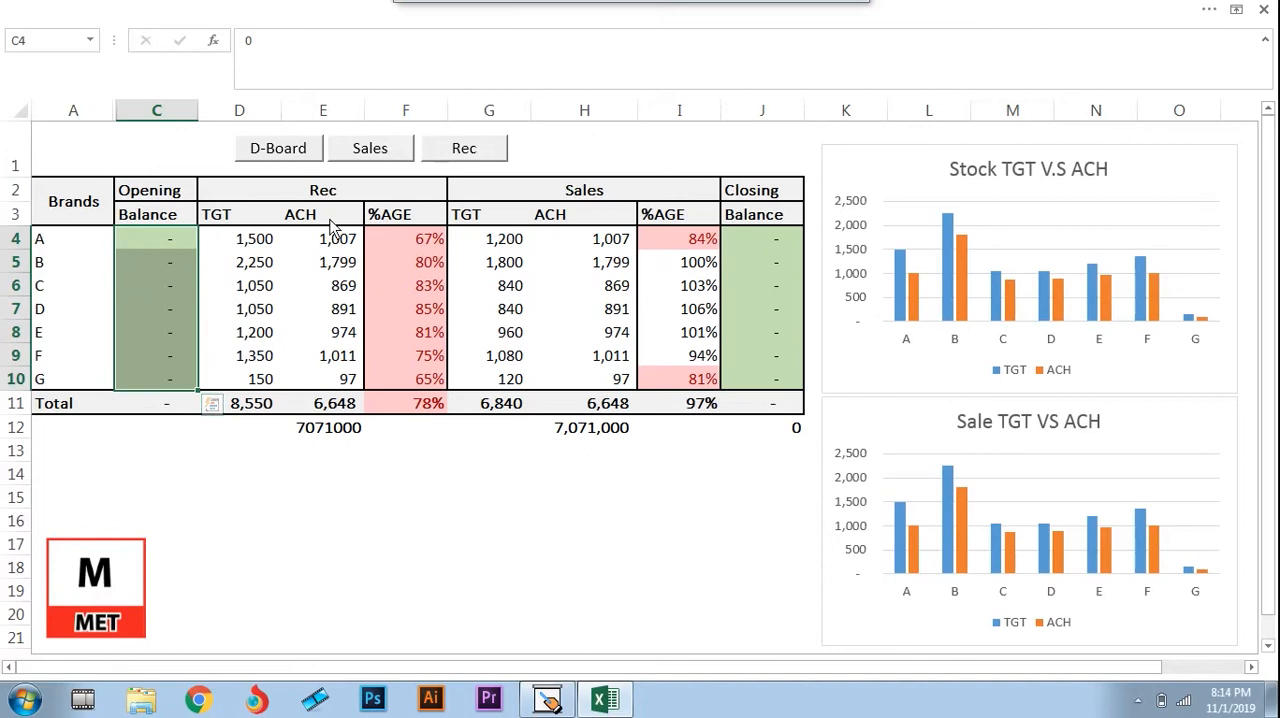
Highlight the ACH figures in E4:E10 and H4:H10, and inspect the closing balance formula in J4
left_click_drag(335, 248, 340, 385)
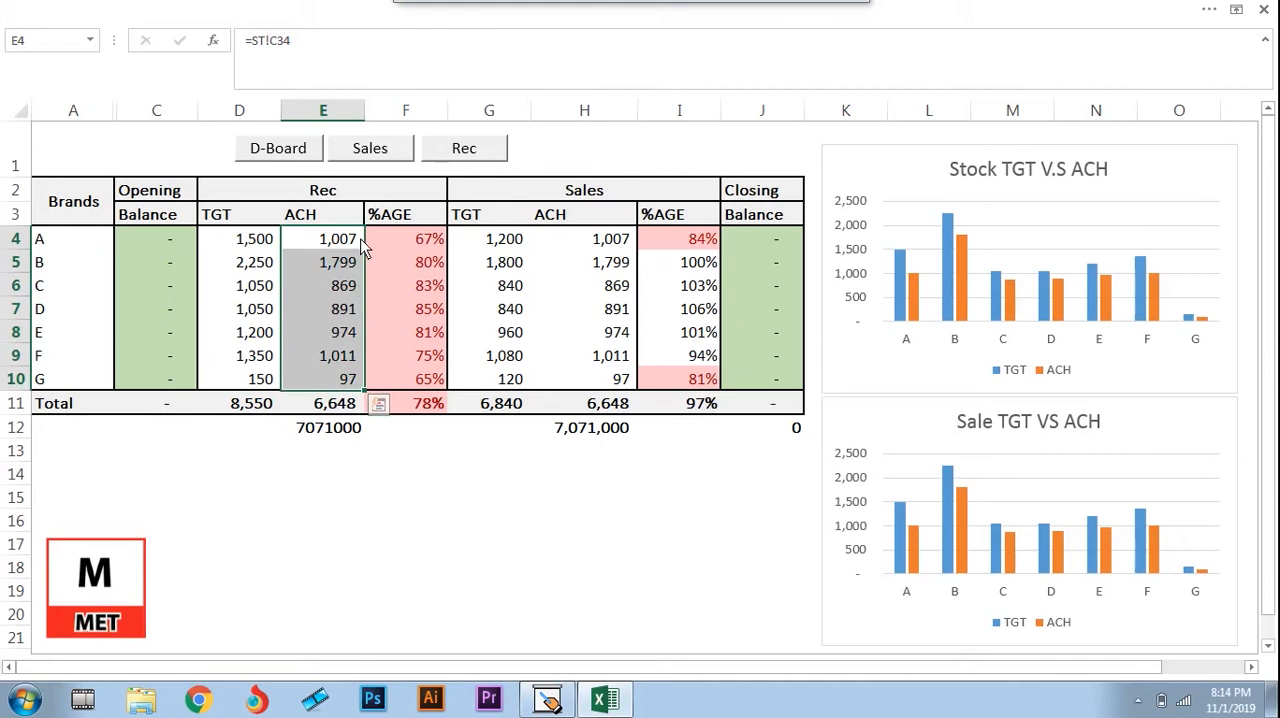
left_click_drag(618, 240, 620, 380)
double_click(761, 237)
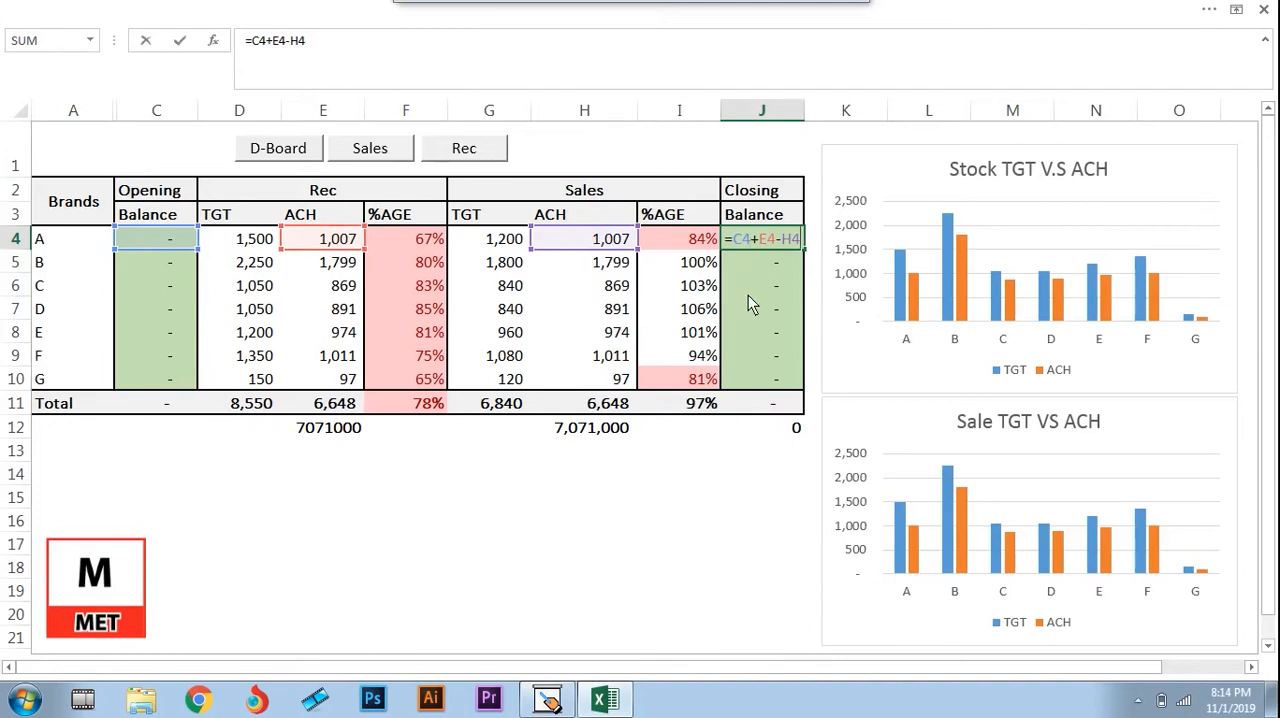
key("Return")
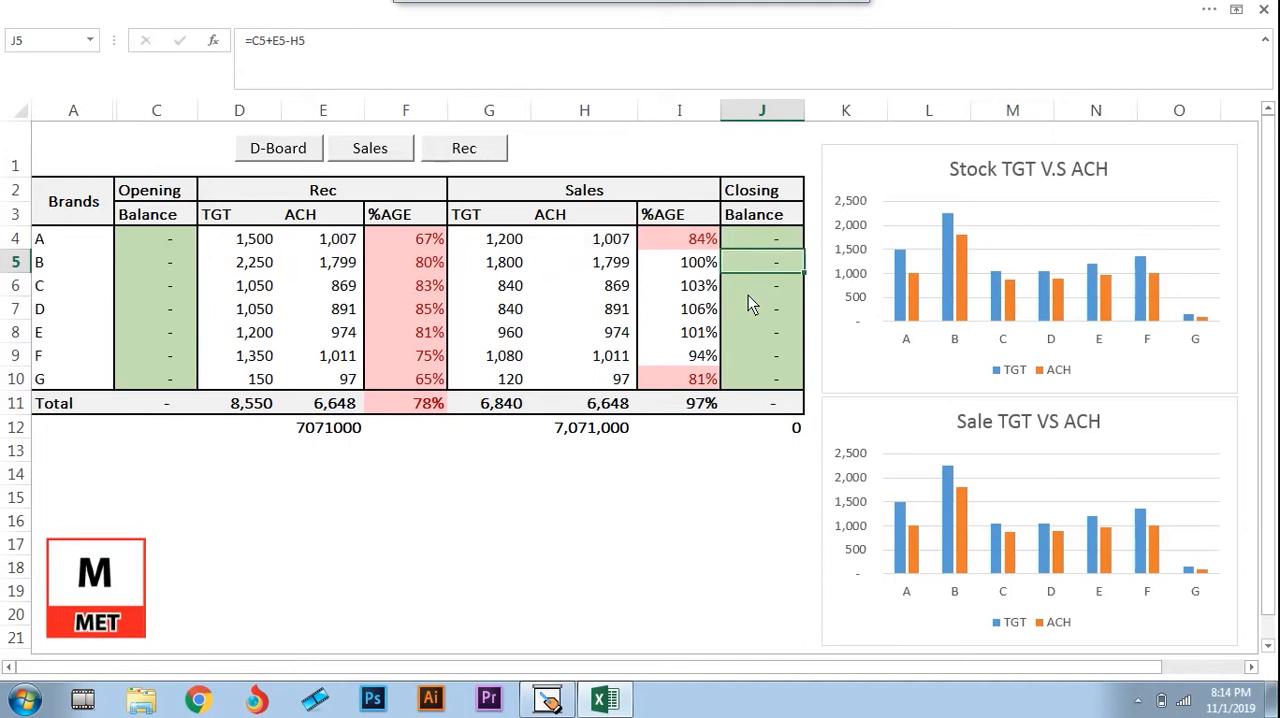
On the Presentation Assistant whiteboard, circle Distributor and REC, retrace the Company-to-Distributor line, and sketch an arc from Distributor toward End User
left_click(547, 699)
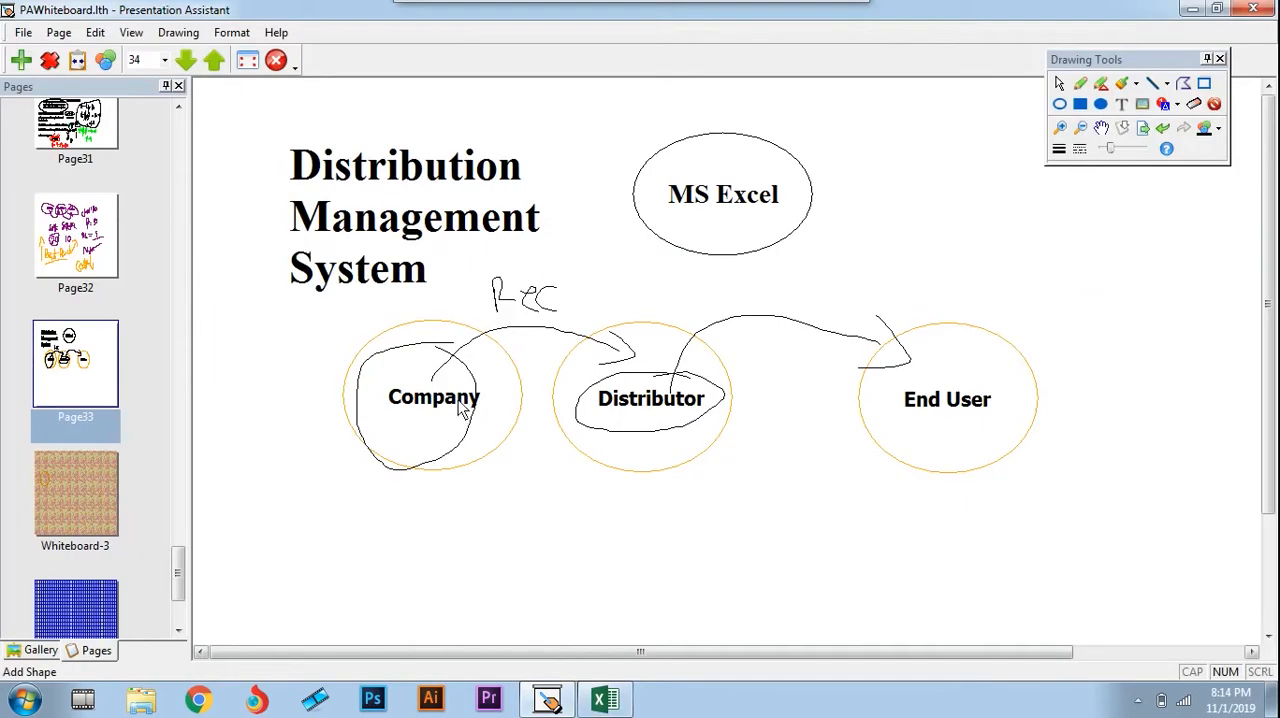
mouse_move(720, 356)
left_mouse_down()
mouse_move(585, 418)
mouse_move(726, 430)
mouse_move(700, 356)
left_mouse_up()
left_click_drag(450, 320, 596, 352)
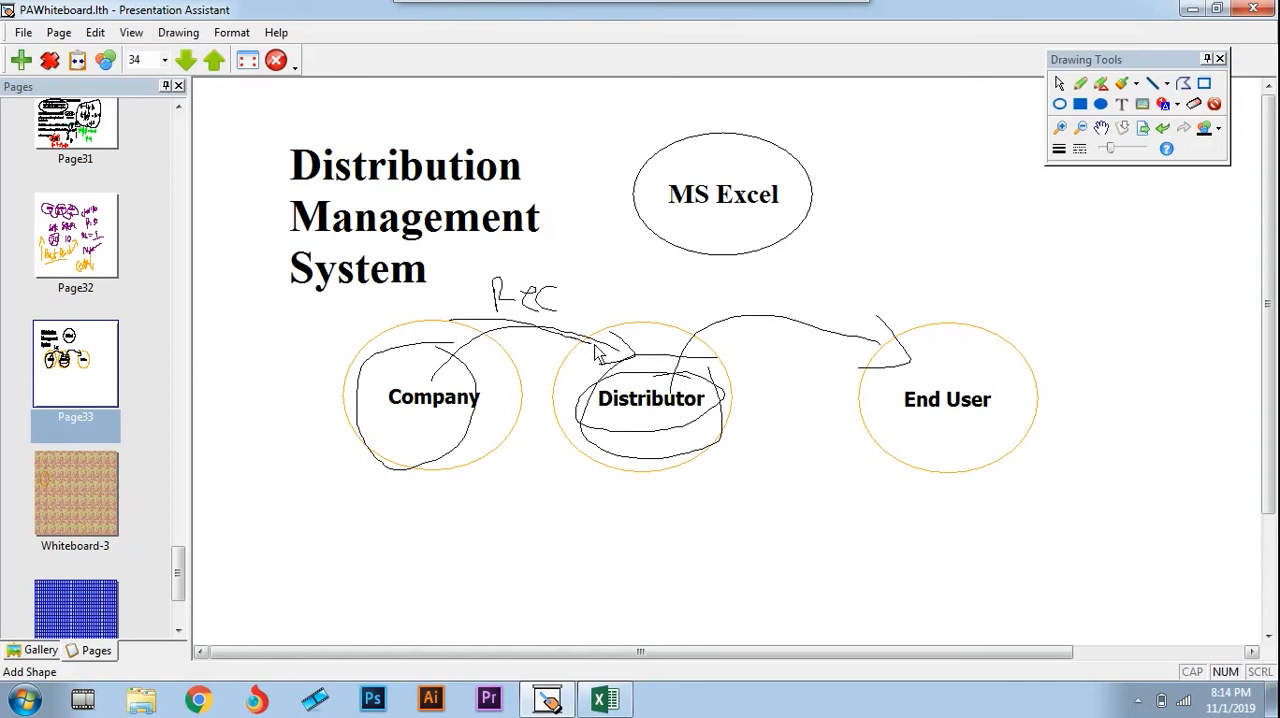
mouse_move(558, 282)
left_mouse_down()
mouse_move(474, 298)
mouse_move(543, 337)
mouse_move(586, 280)
mouse_move(560, 283)
left_mouse_up()
mouse_move(638, 386)
left_mouse_down()
mouse_move(683, 303)
mouse_move(820, 316)
mouse_move(836, 296)
mouse_move(755, 320)
left_mouse_up()
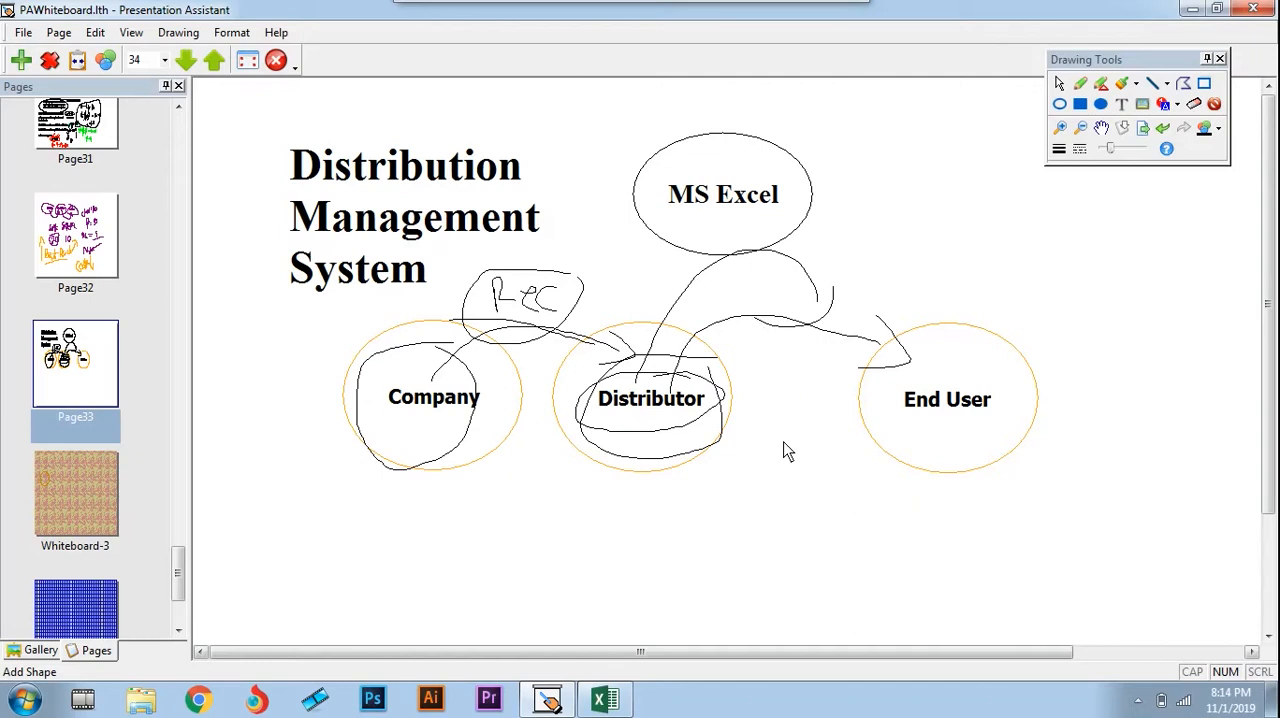
mouse_move(771, 446)
left_mouse_down()
mouse_move(744, 463)
mouse_move(818, 448)
mouse_move(845, 470)
mouse_move(853, 445)
mouse_move(888, 472)
left_mouse_up()
Return to the Excel workbook and review the daily entries on the Sales sheet, ending at the first date in A3
key("alt+Tab")
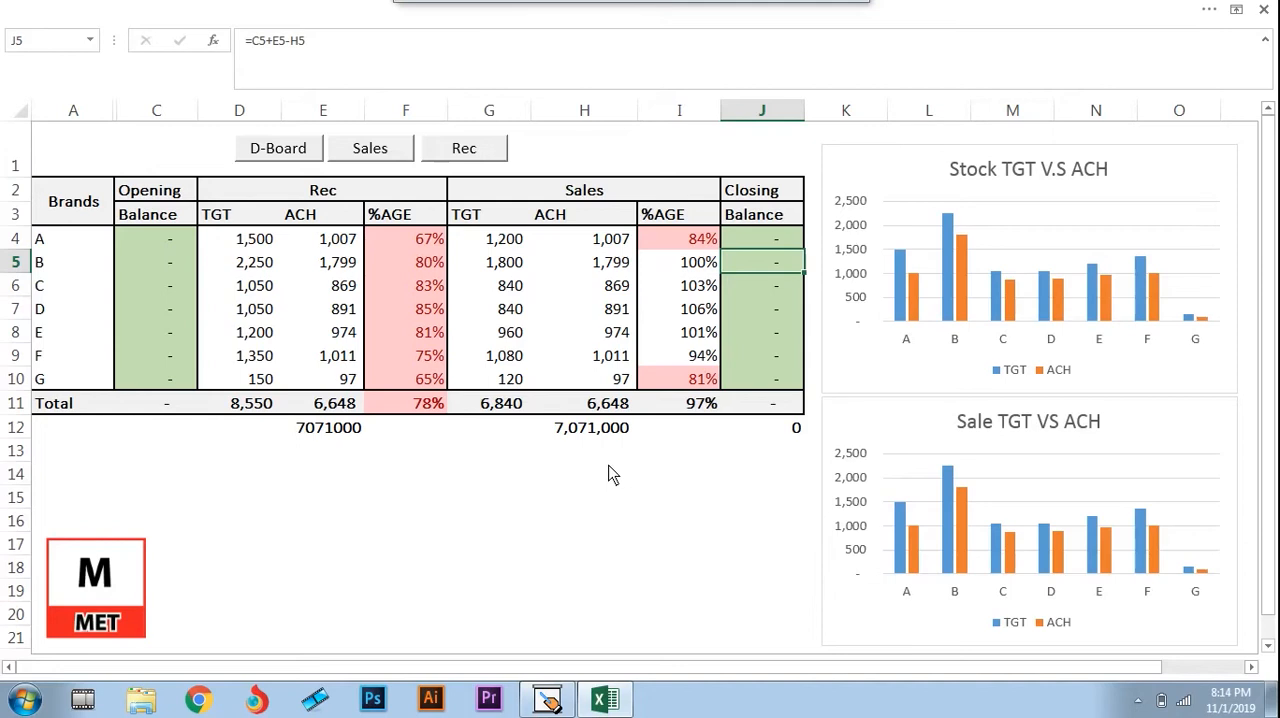
key("ctrl+Page_Down")
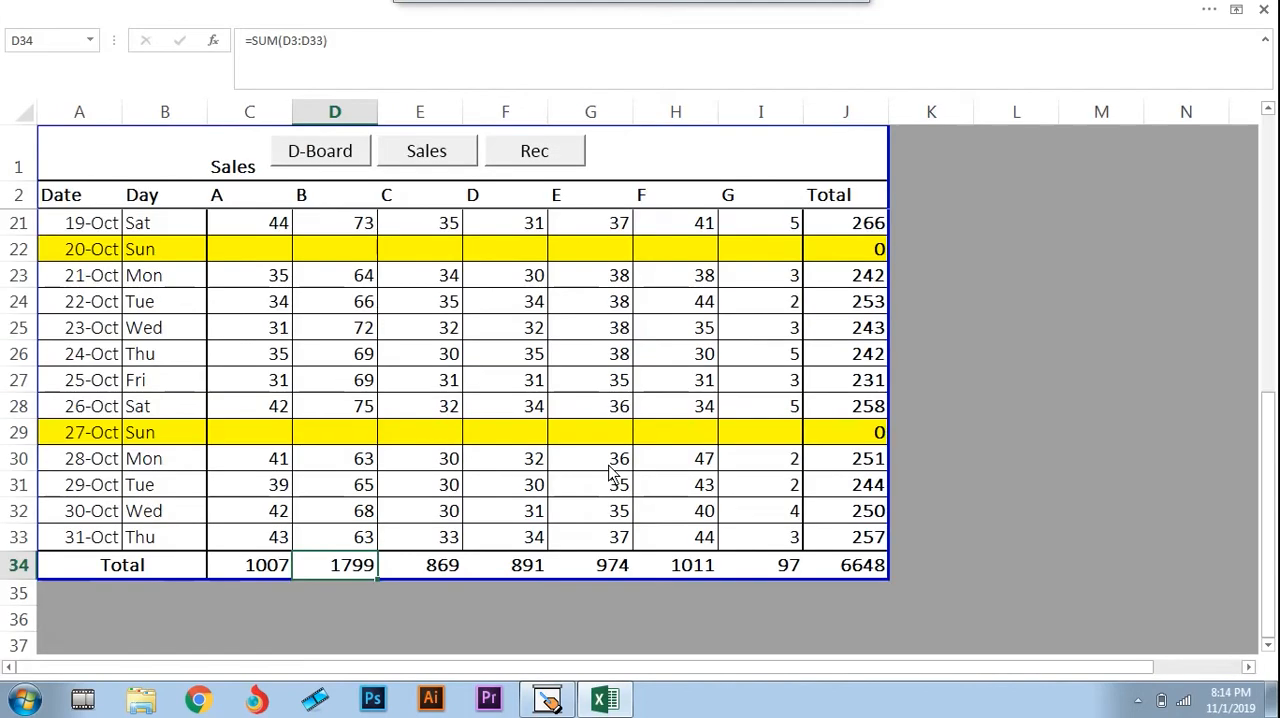
key("Page_Up")
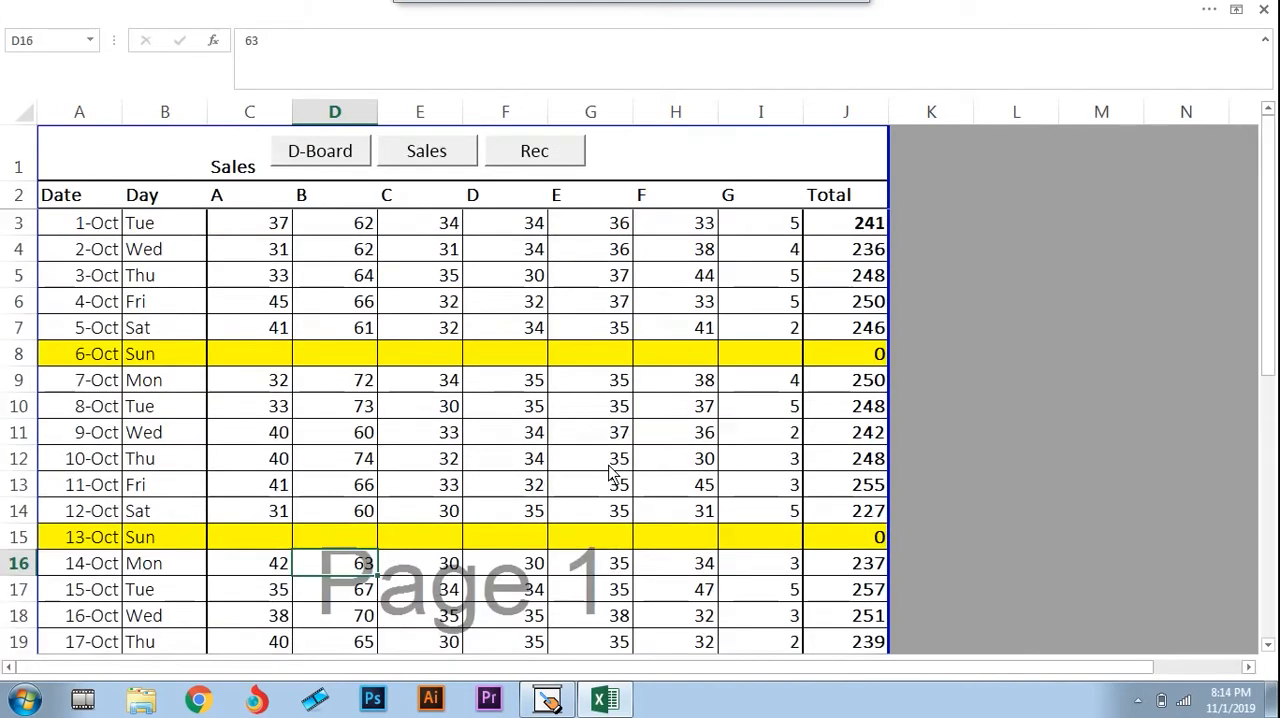
key("ctrl+Page_Down")
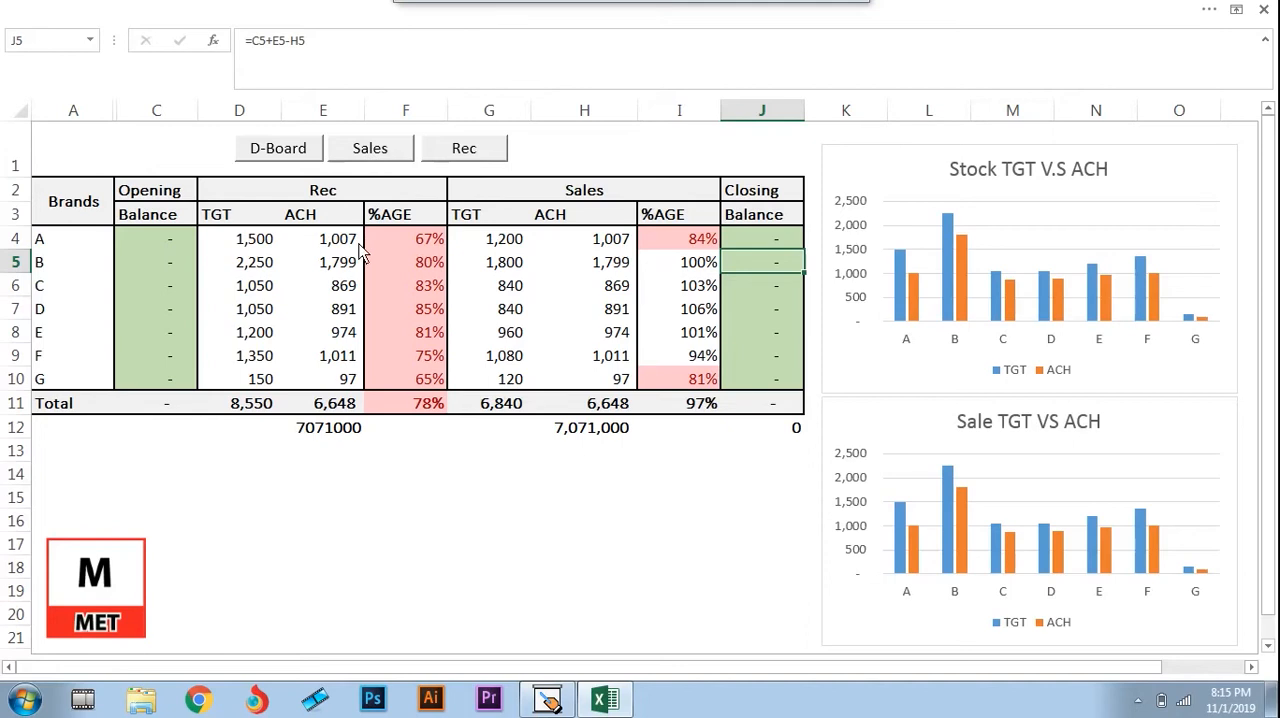
left_click(372, 160)
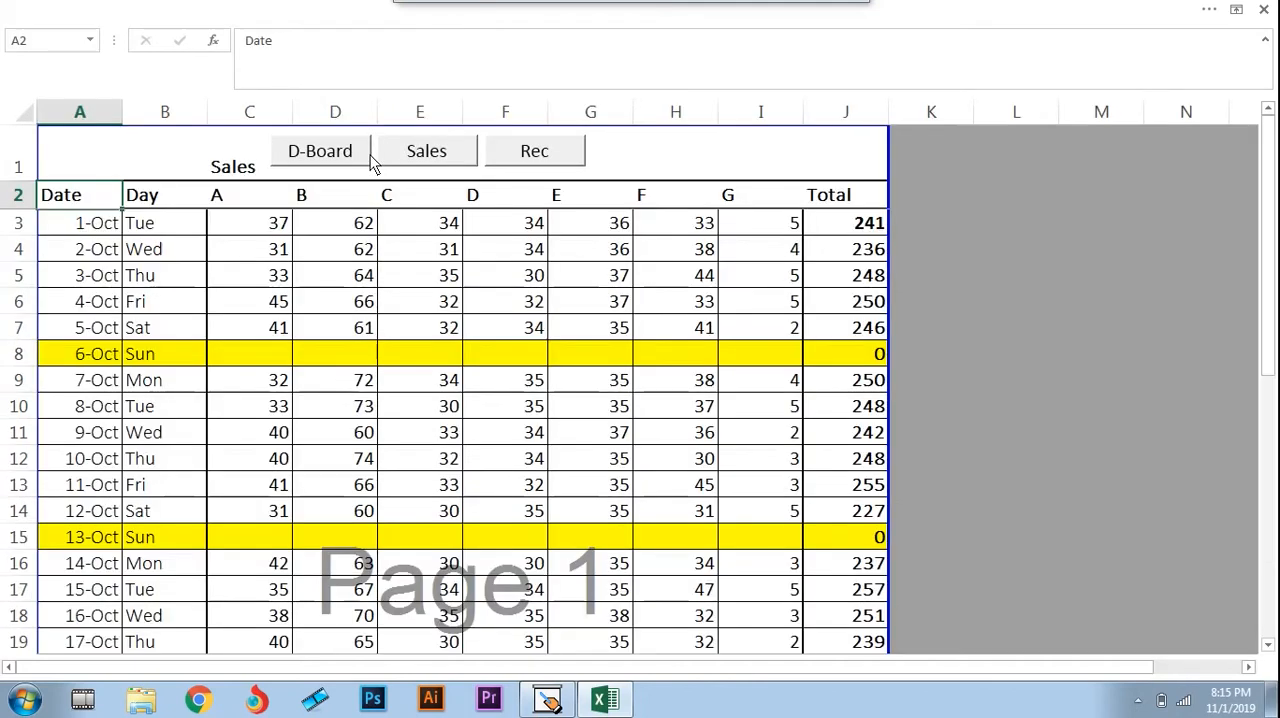
left_click(100, 223)
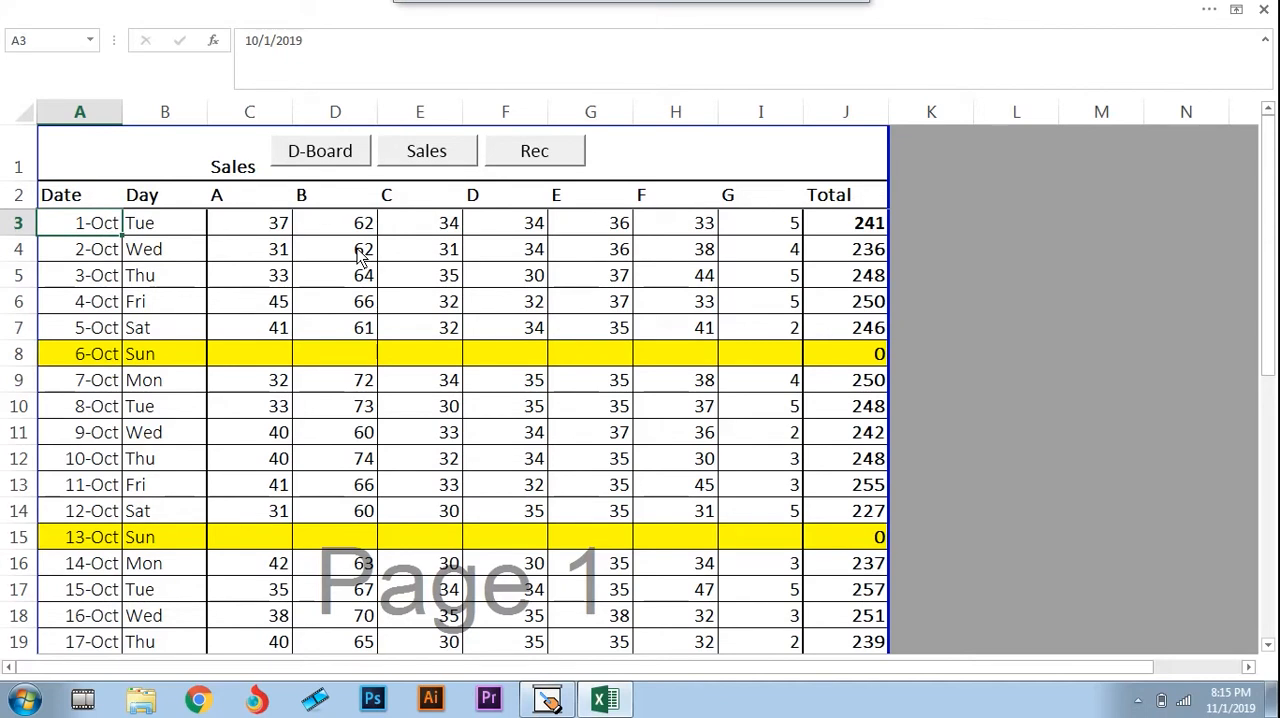
left_click(1137, 705)
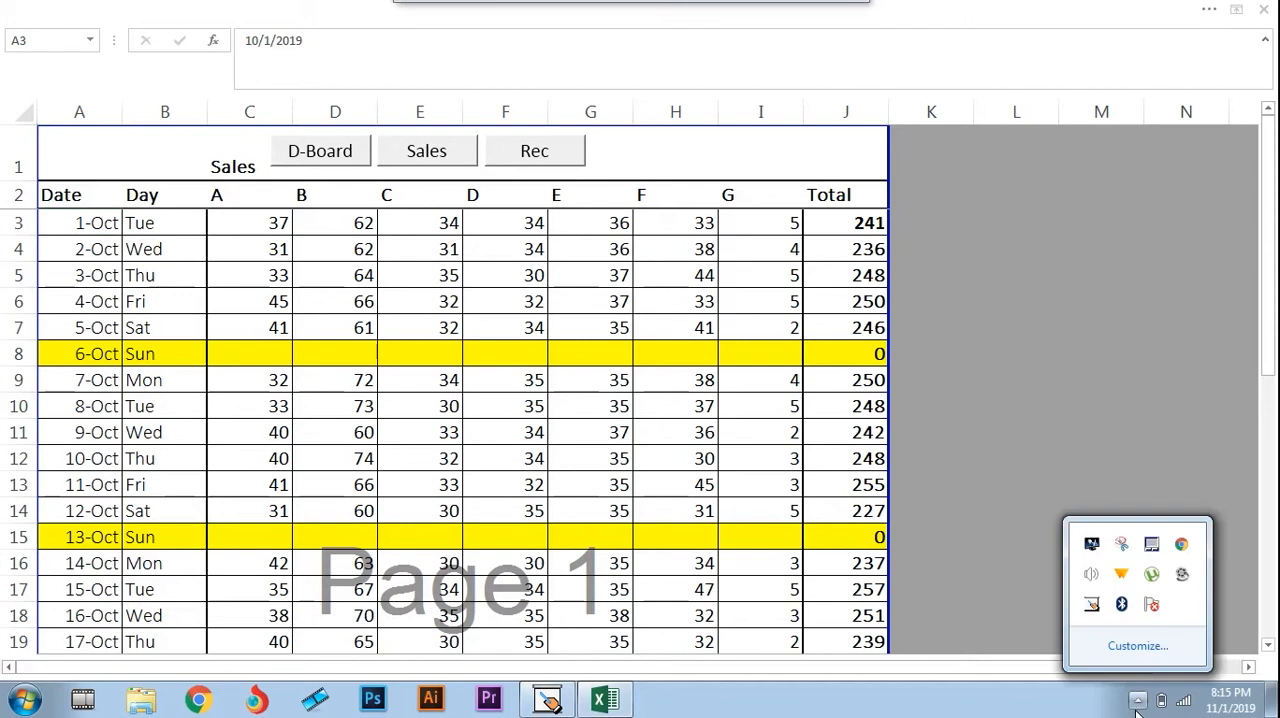
left_click(1186, 581)
left_click(1136, 702)
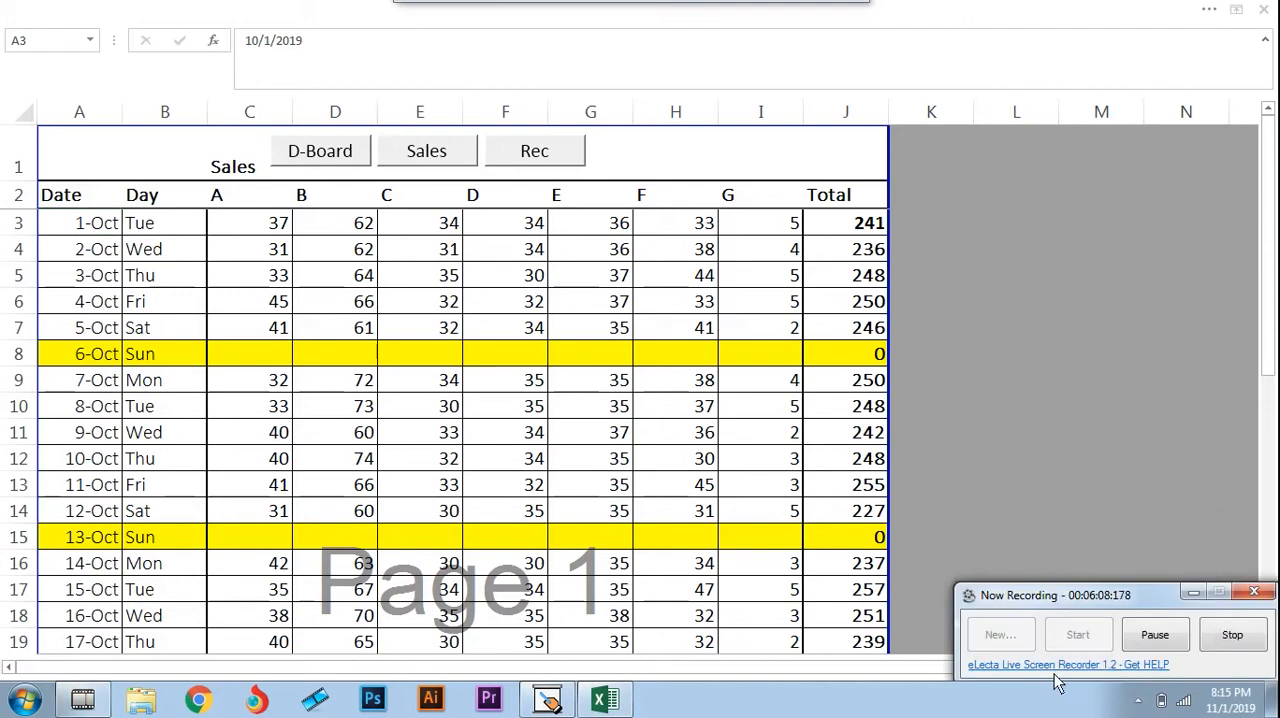
left_click(1160, 634)
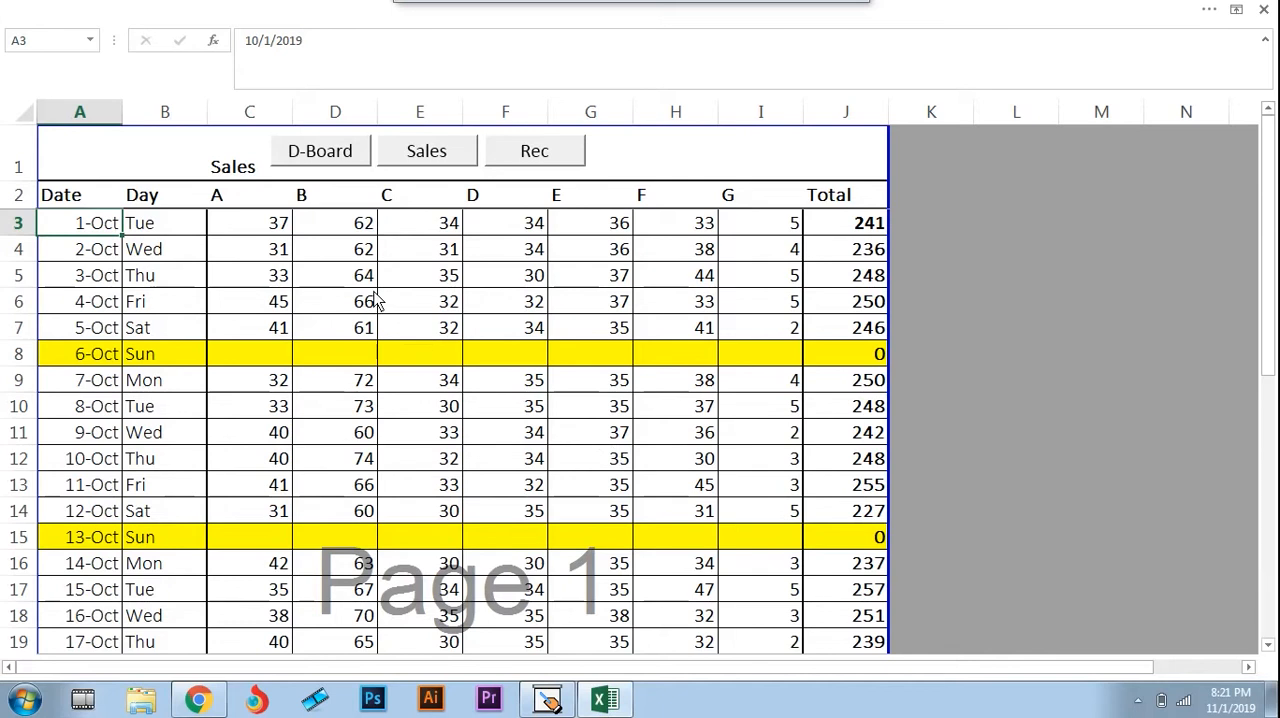
Switch to Chrome and browse the Ms Excel 2013 Complete Course playlist on YouTube
left_click(252, 233)
key("alt+Tab")
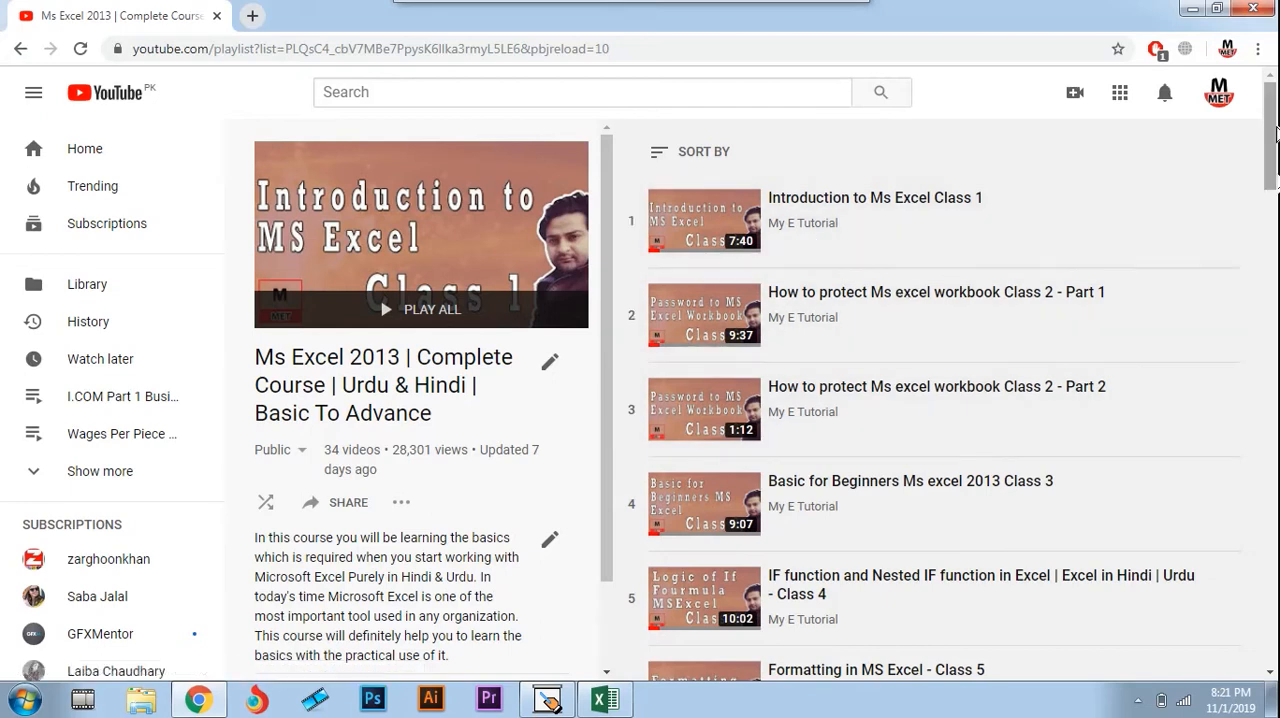
mouse_move(1272, 137)
left_mouse_down()
mouse_move(1276, 296)
mouse_move(1274, 130)
left_mouse_up()
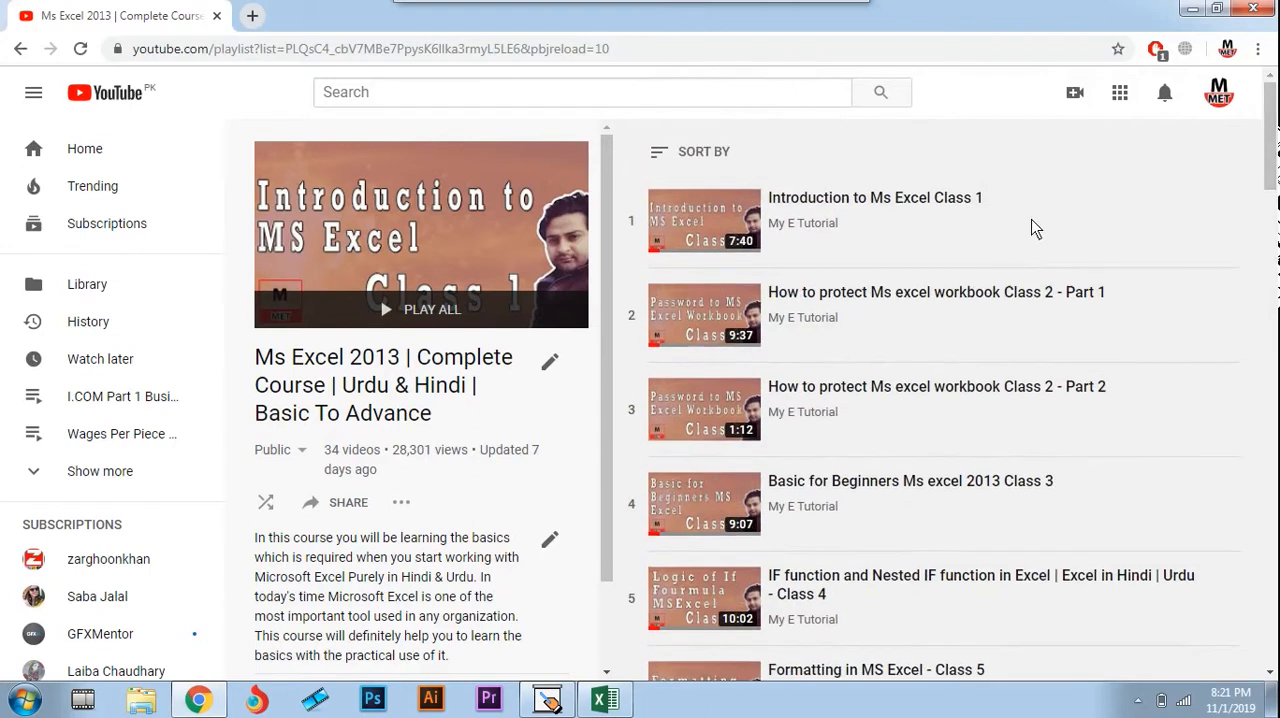
Return to the Excel workbook and review the Sales sheet's headings in row 2 from Date across to Total
key("alt+Tab")
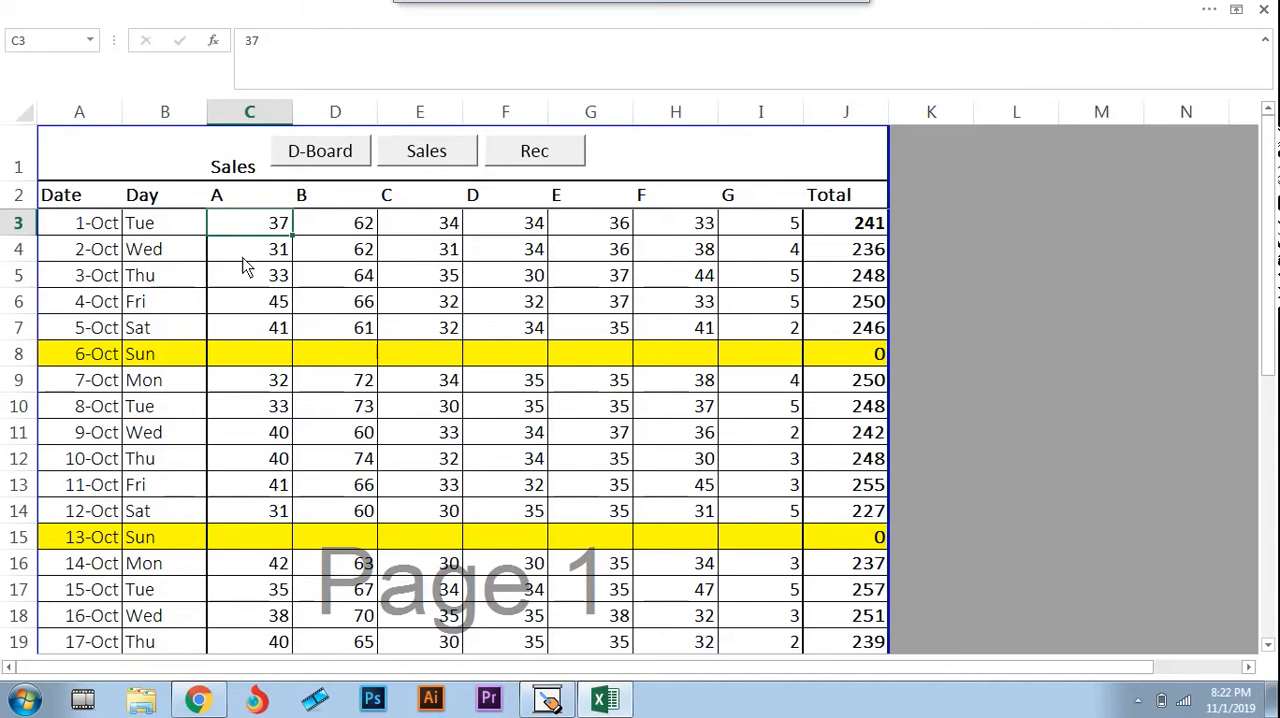
key("Left")
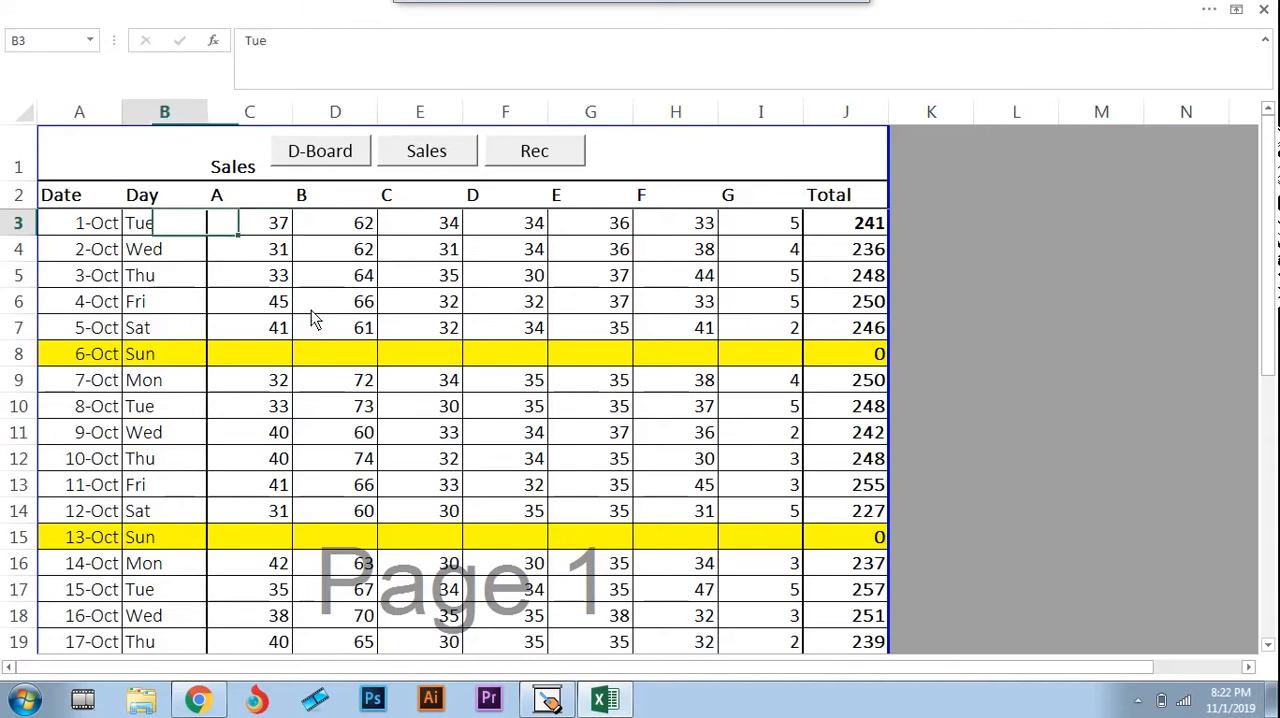
key("Left")
key("Up")
key("Right")
key("Right")
key("Right")
key("Right")
key("Right")
key("Right")
key("Right")
key("Right")
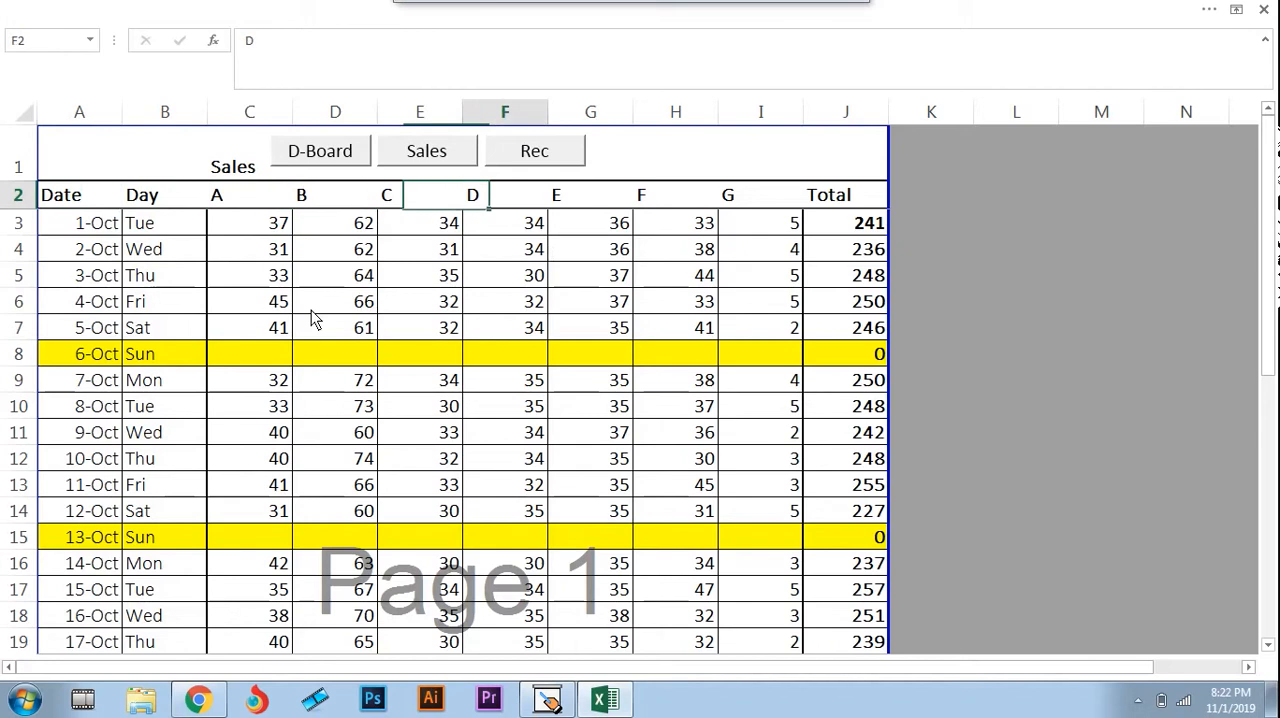
key("Right")
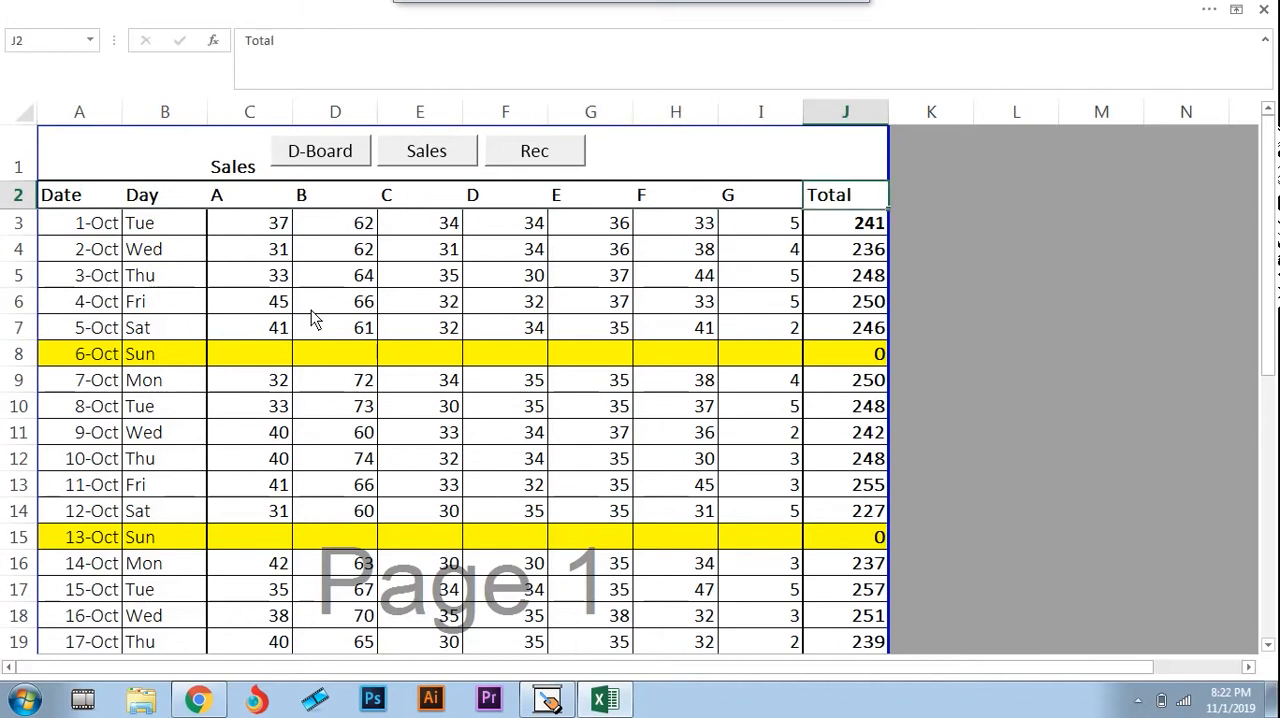
Inspect the 1-Oct total formula in J3 and review that day's entries back to the date in A3
key("Down")
key("F2")
key("Escape")
key("Left")
key("Left")
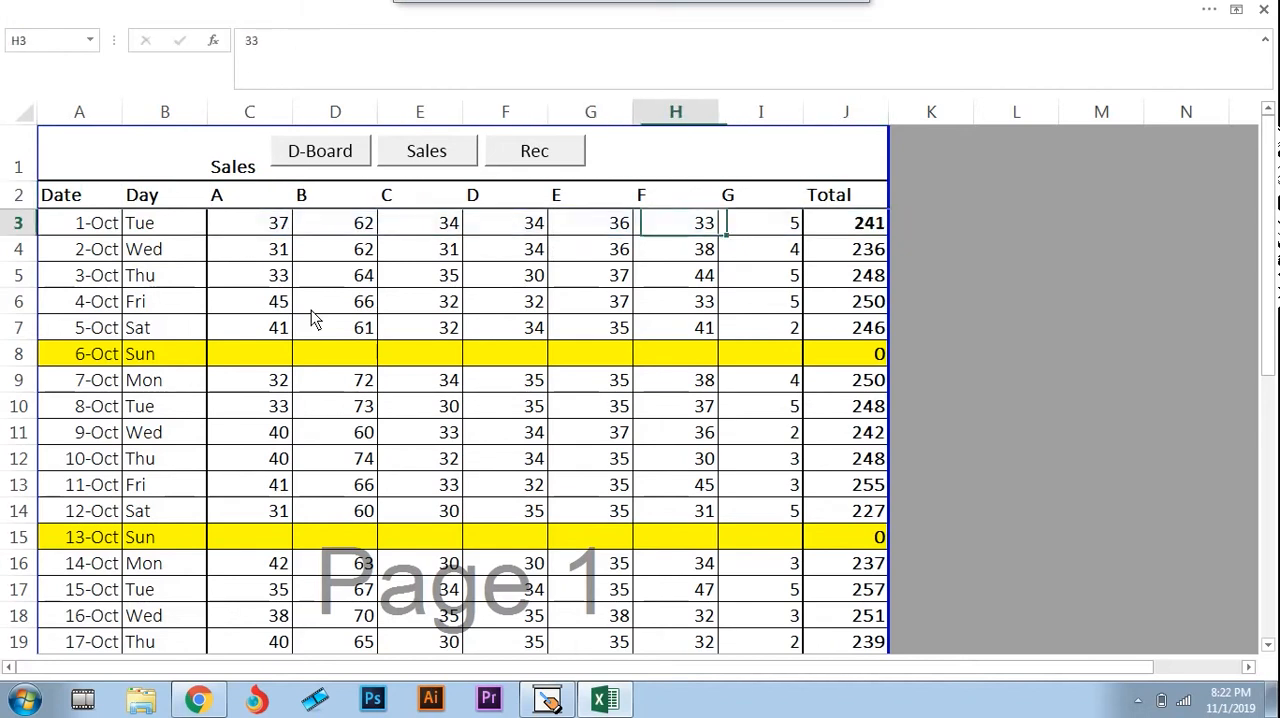
key("Left")
key("Left")
key("Left")
key("Left")
key("Left")
key("Left")
key("Left")
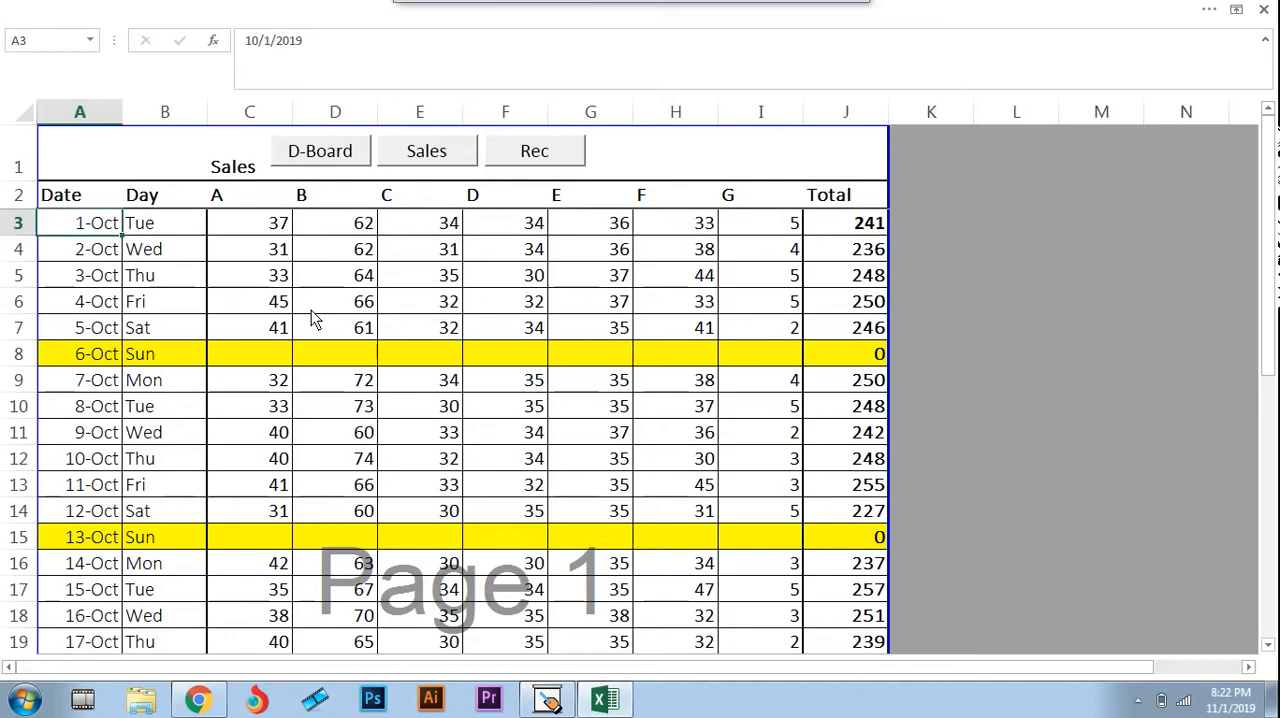
Review the first dates in the Date column and their weekdays in the Day column, ending at B3
key("Down")
key("Down")
key("Up")
key("Up")
key("Down")
key("Down")
key("Right")
key("Up")
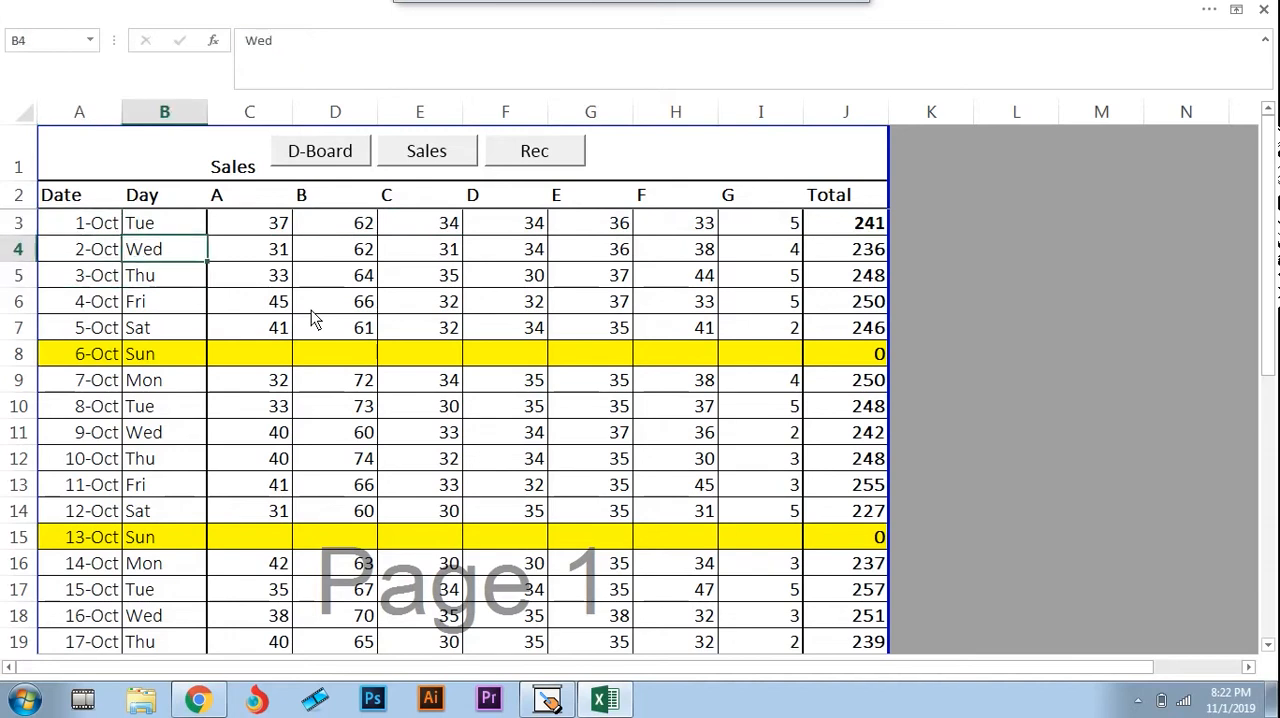
key("Up")
Compare the first dates with their weekdays, and review the Day column to its end and back to its heading
key("Down")
key("Down")
key("Down")
key("Up")
key("Up")
key("Up")
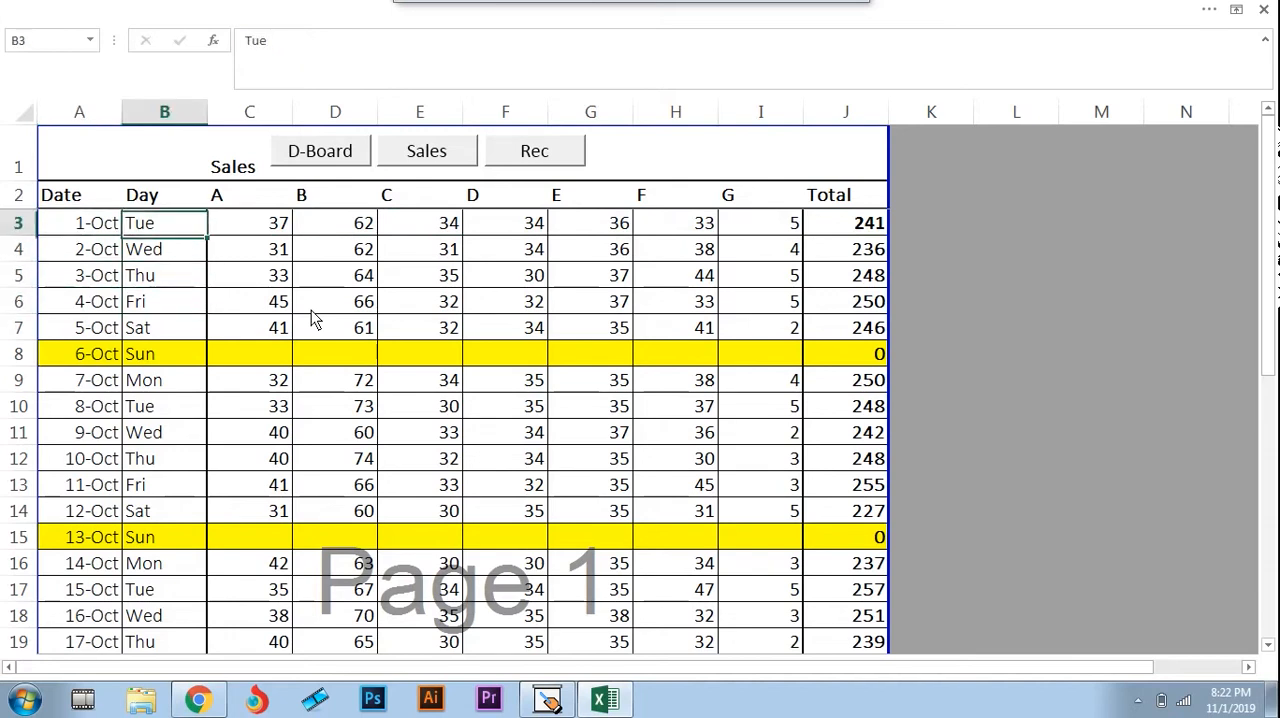
key("Left")
key("Right")
key("Down")
key("Left")
key("Right")
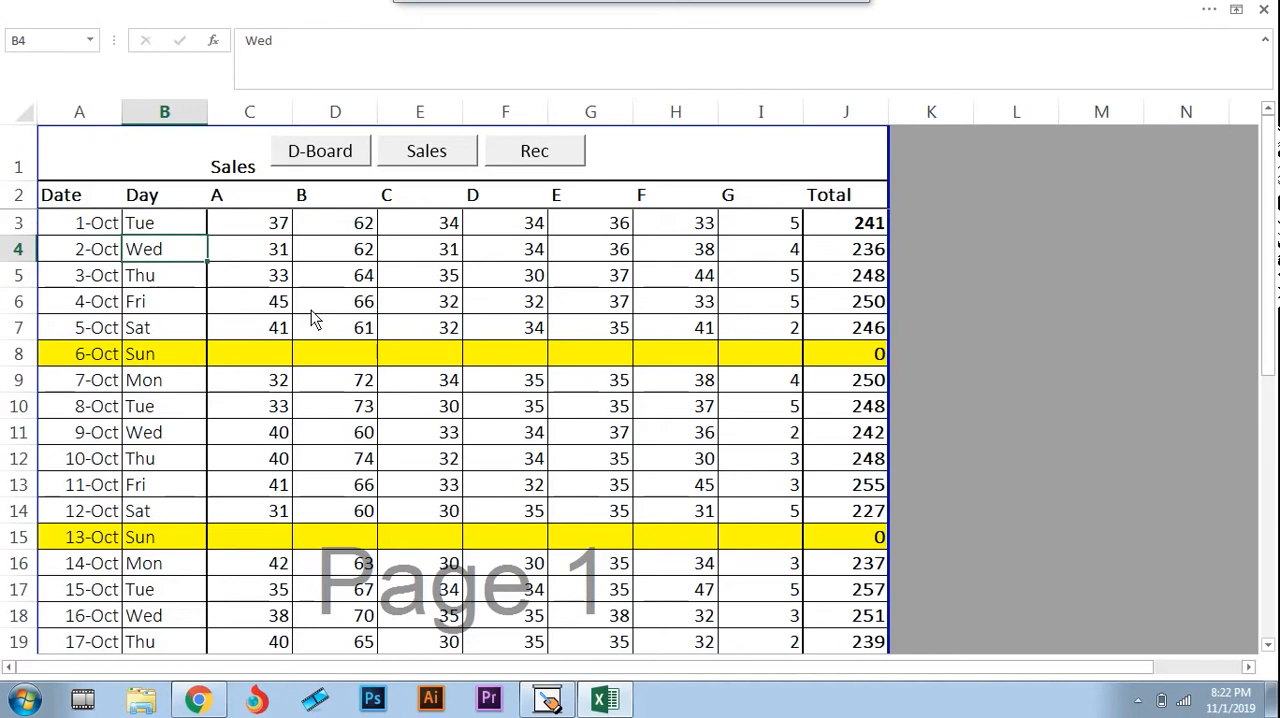
key("Down")
key("Down")
key("Down")
key("ctrl+Down")
key("Up")
key("Up")
key("Up")
key("ctrl+Up")
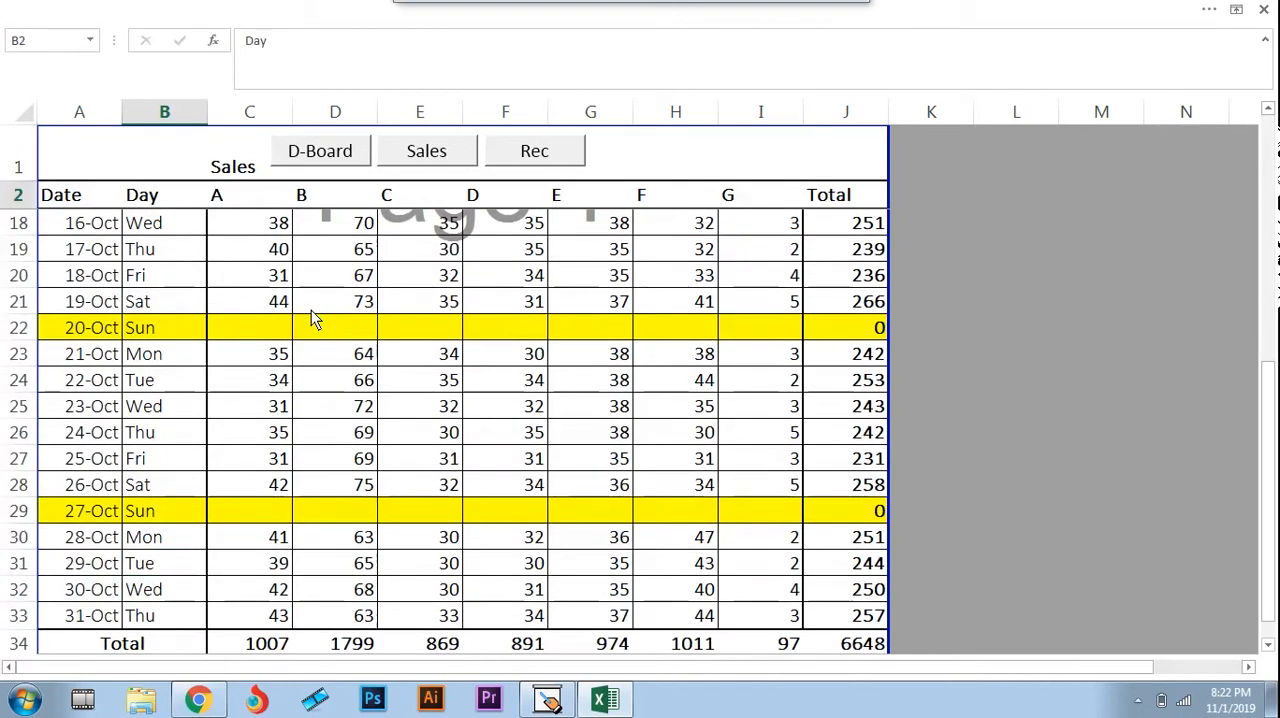
Go across the 1-Oct row and inspect the SUM formula behind its total in J3
key("Down")
key("Right")
key("Right")
key("Right")
key("Right")
key("Right")
key("Right")
key("Right")
key("Right")
key("F2")
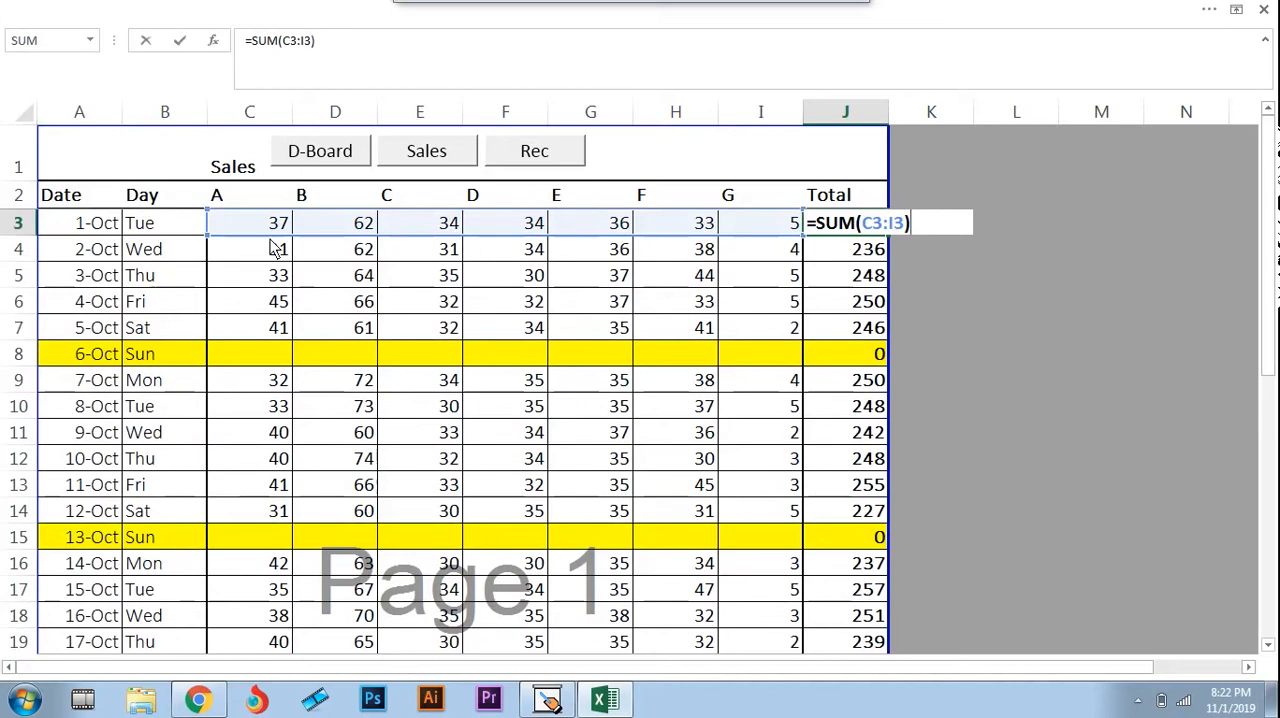
key("Escape")
key("Down")
key("Left")
key("Left")
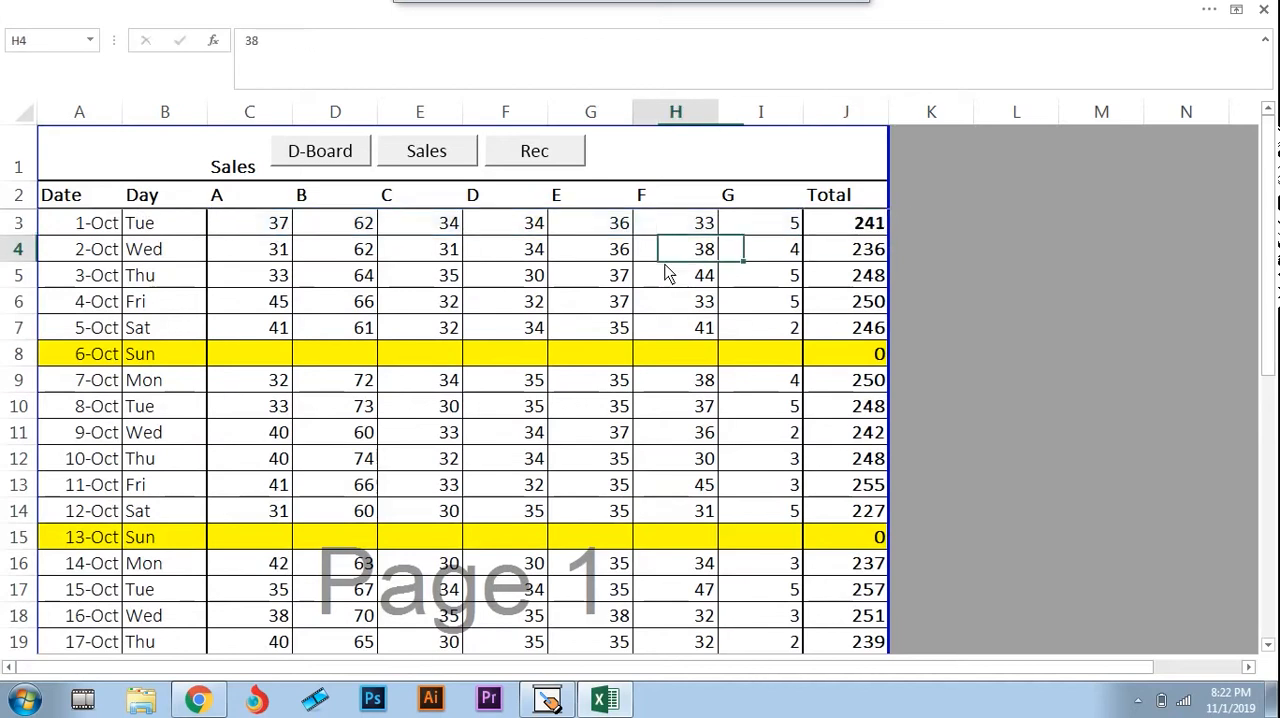
Review the 1-Oct entries in row 3, and examine the monthly totals in row 34 from J34 back to F34
key("Up")
key("Left")
key("Left")
key("Left")
key("ctrl+Right")
key("Left")
key("ctrl+Left")
key("Right")
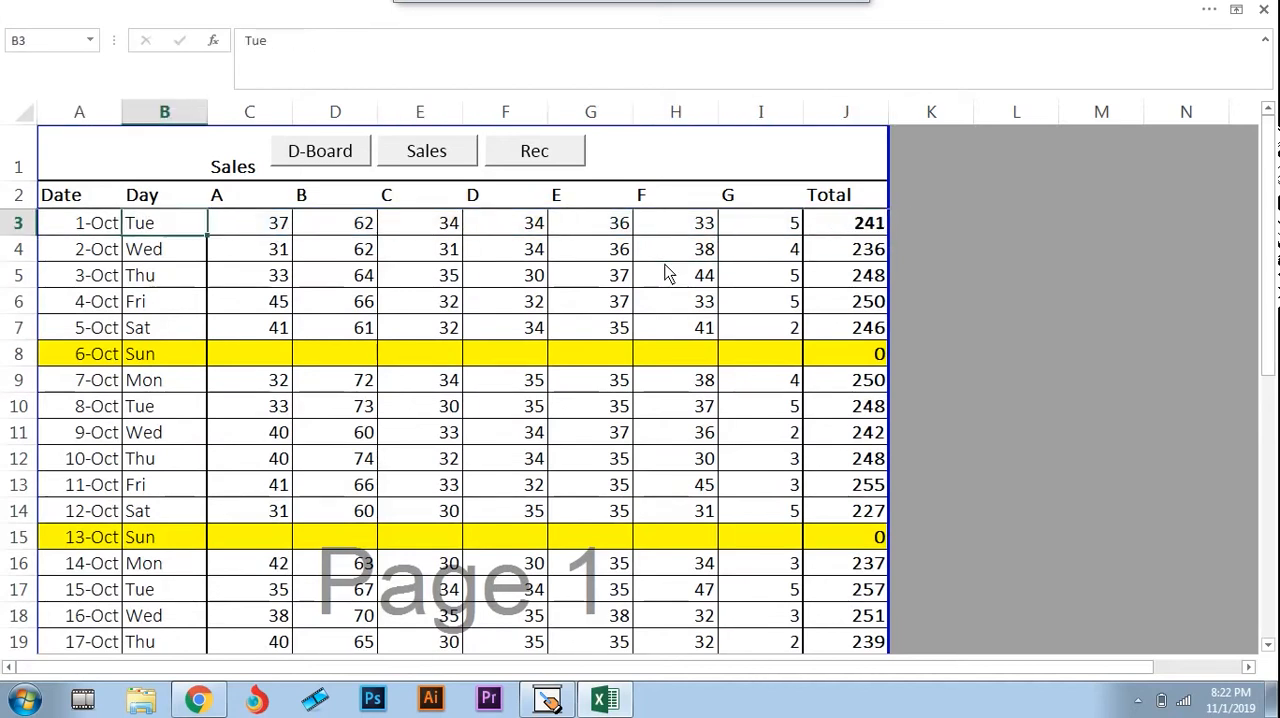
key("Right")
key("ctrl+Right")
key("Down")
key("ctrl+Down")
key("Left")
Review the daily entries in the column headed A, from its heading in C2 down to its total in C34
key("Left")
key("Left")
key("Left")
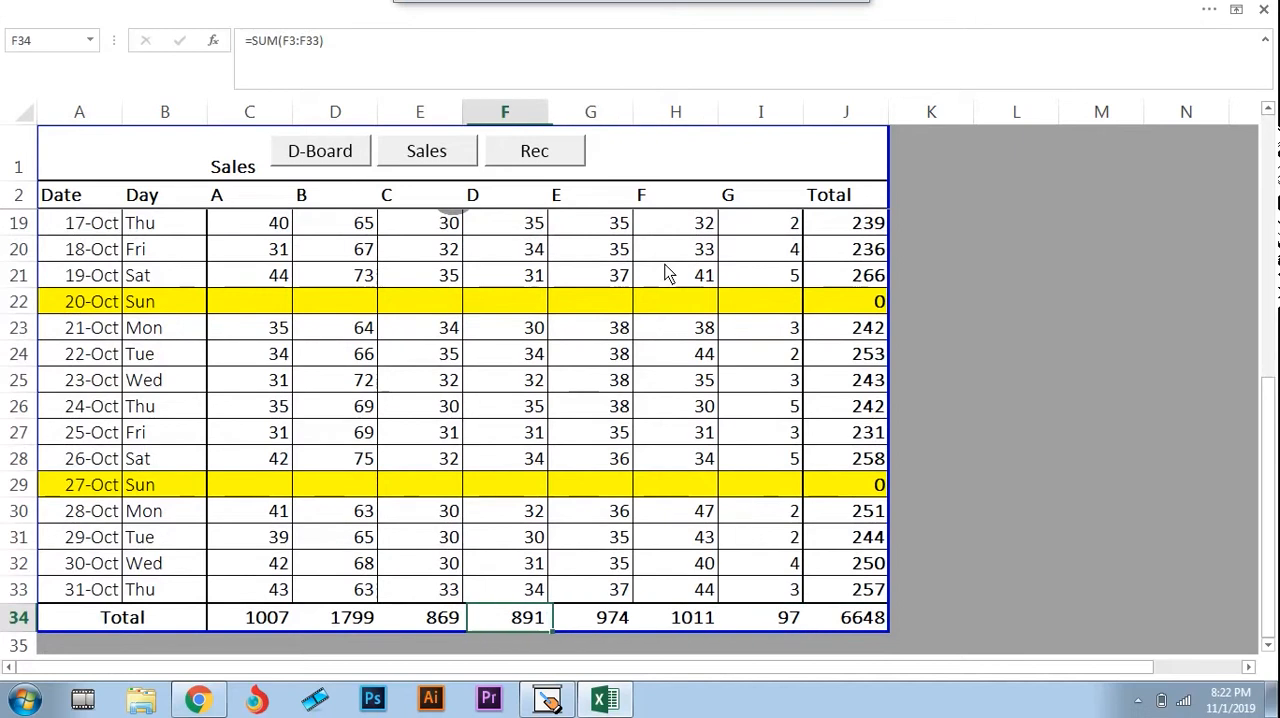
key("Left")
key("Left")
key("Left")
key("Up")
key("Up")
key("Up")
key("Up")
key("Up")
key("Up")
key("Up")
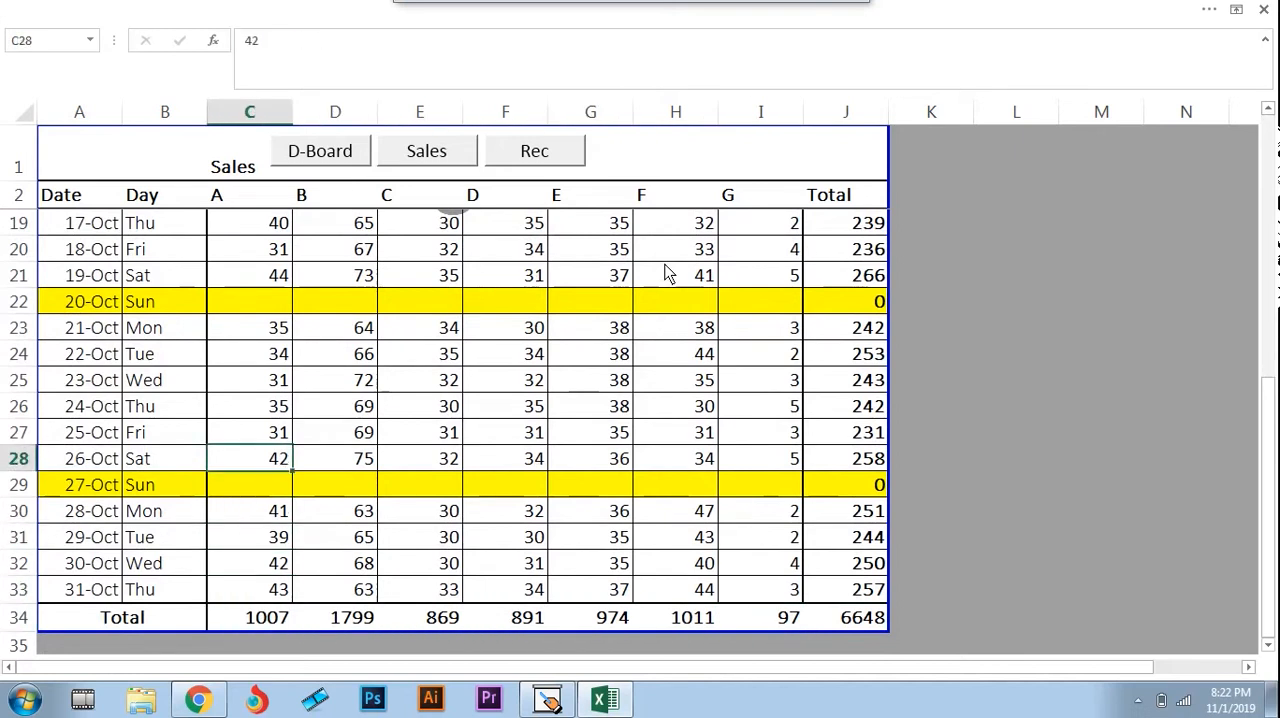
key("ctrl+Up")
key("Down")
key("Down")
key("Down")
key("Down")
key("Down")
key("Down")
key("Down")
key("Down")
key("Down")
key("Down")
key("Down")
key("Down")
key("Down")
key("Down")
key("Down")
key("Down")
key("Down")
key("Down")
key("Down")
key("Down")
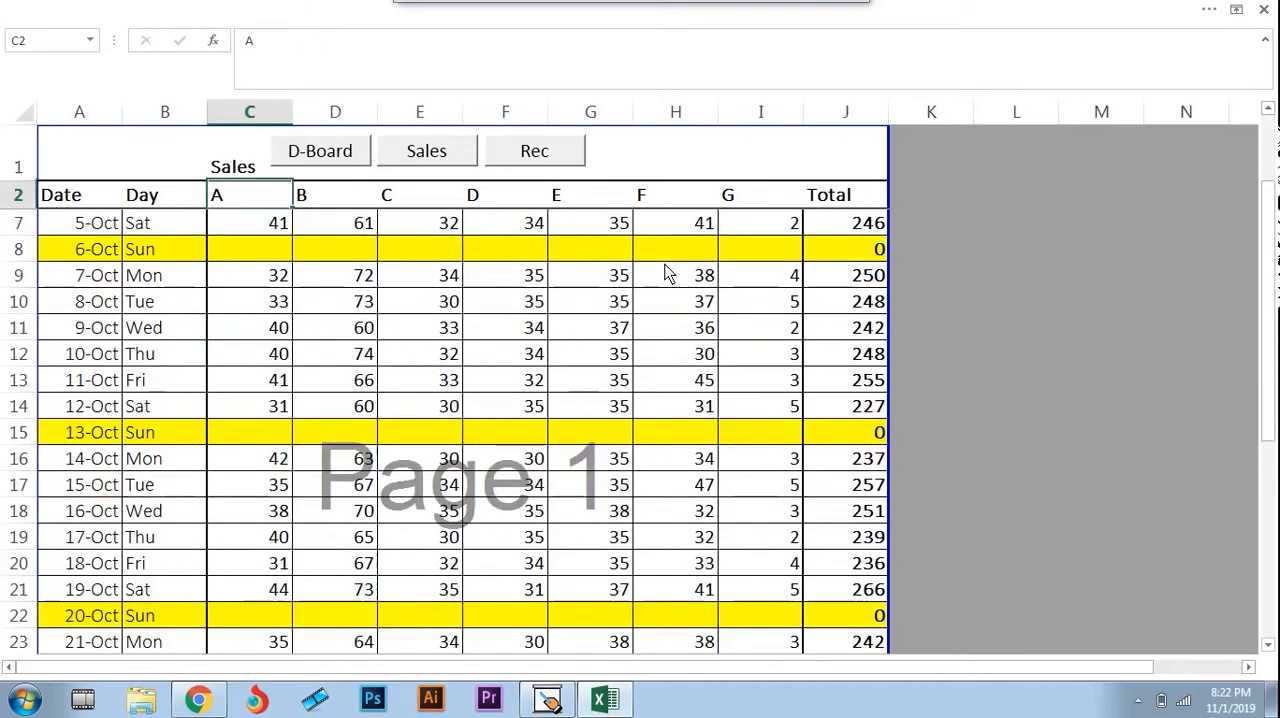
key("Down")
key("Down")
key("Down")
key("Down")
key("Down")
key("Down")
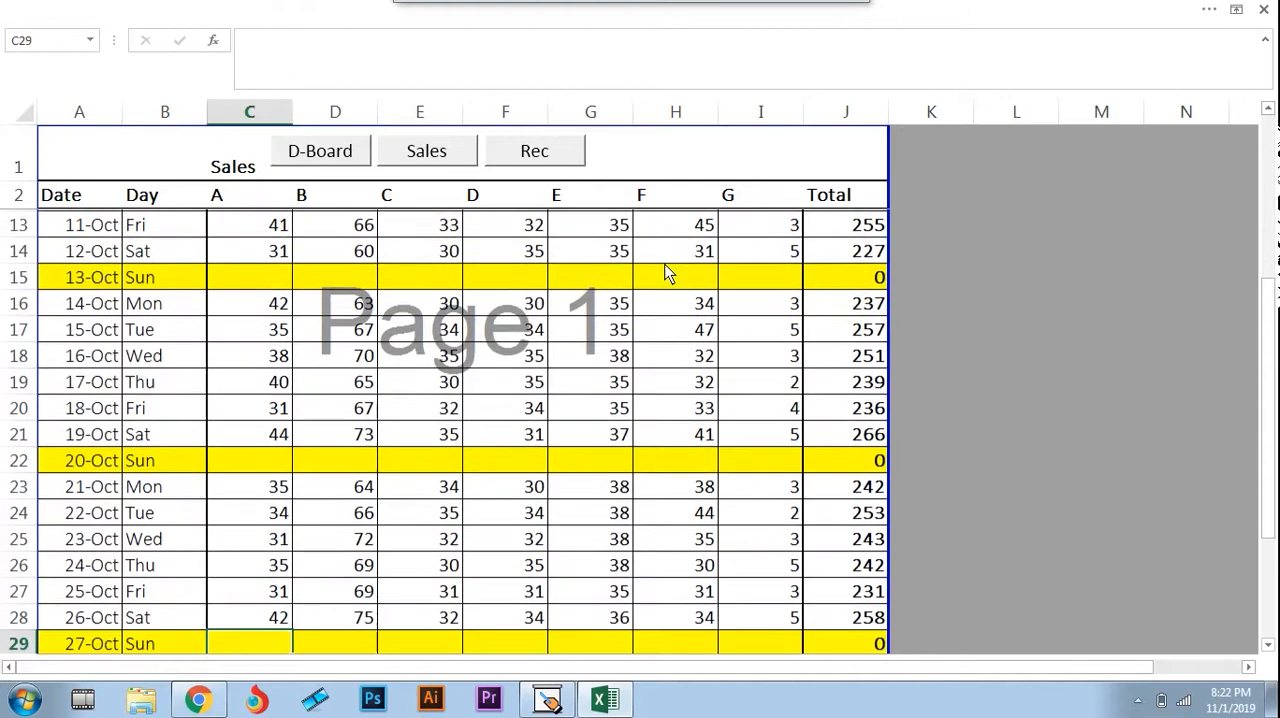
key("Down")
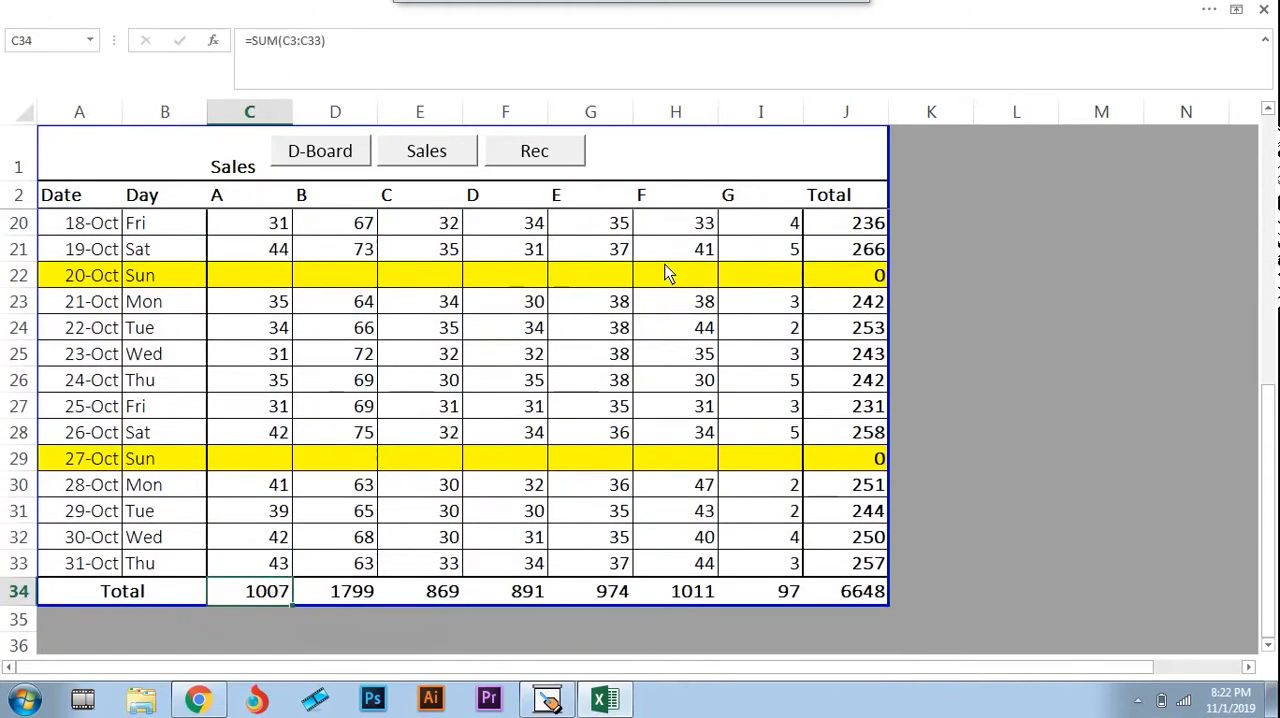
Re-enter the total in C34 as =SUM(C2:C33)
key("F2")
key("Escape")
type("-")
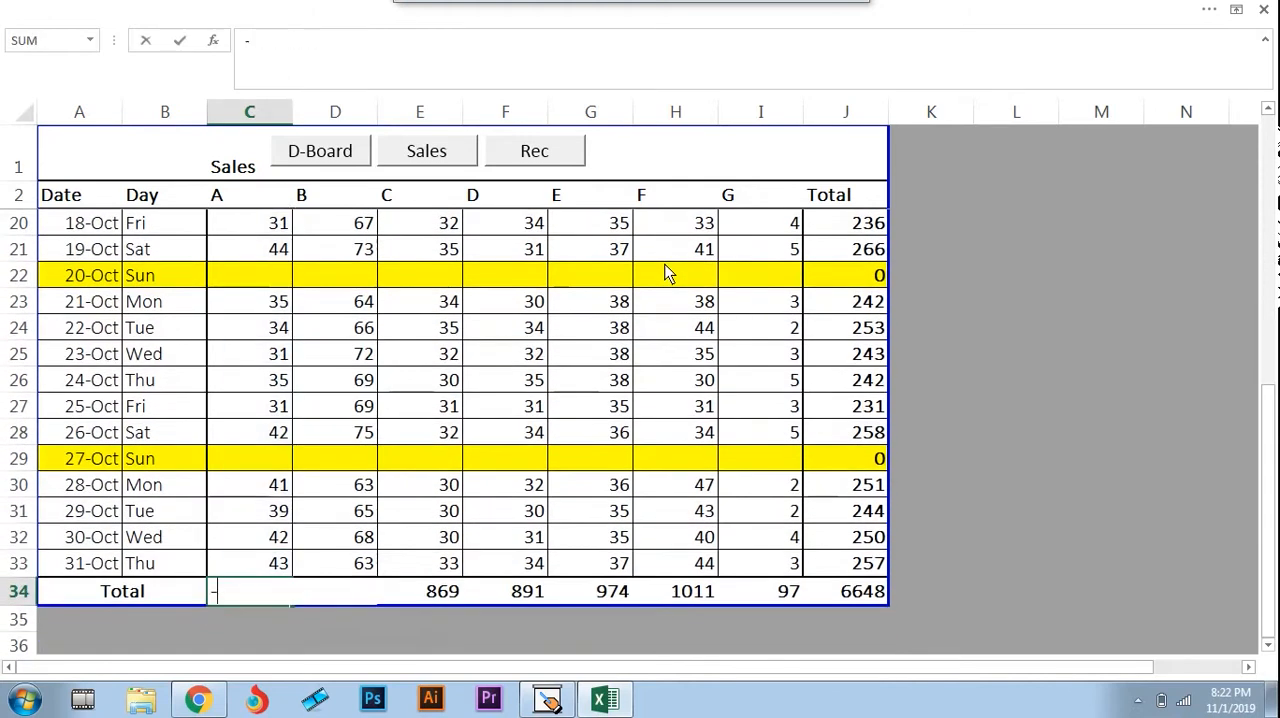
type("sum(")
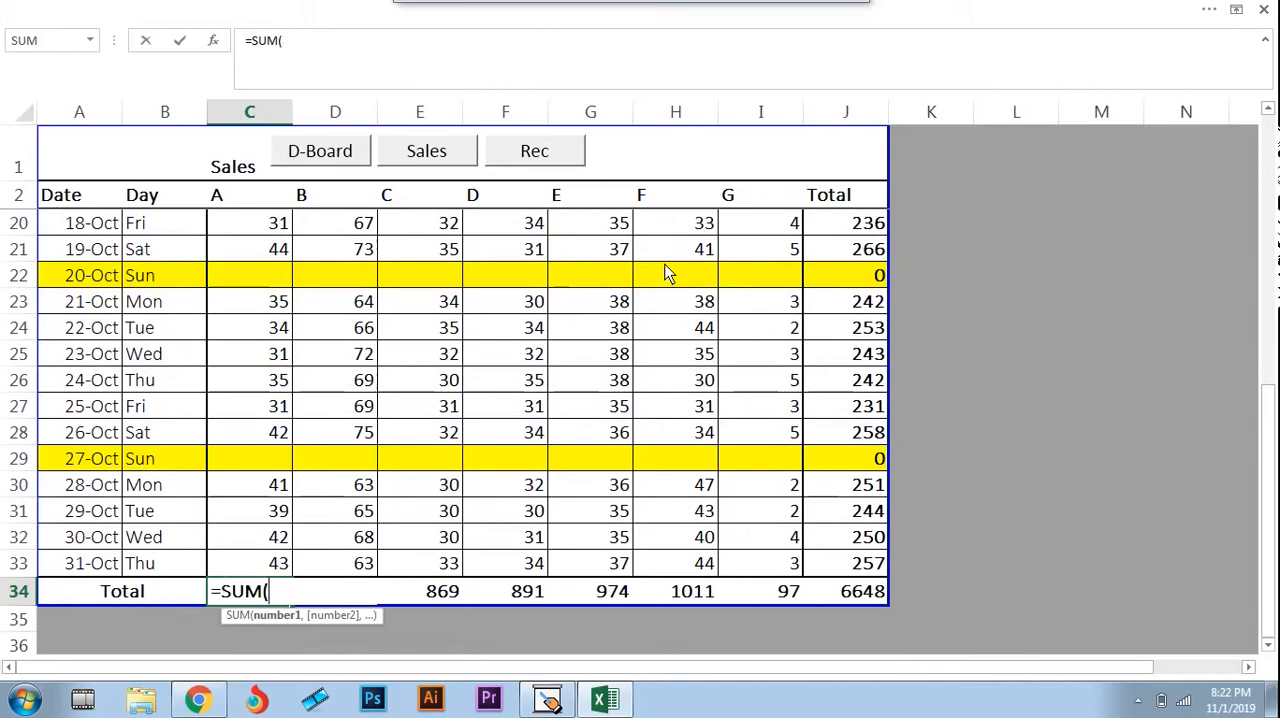
key("Up")
key("shift+Up")
key("shift+Up")
key("shift+Up")
key("shift+Up")
key("shift+Up")
key("shift+Up")
key("shift+Up")
key("shift+Up")
key("shift+Up")
key("shift+Up")
key("shift+Up")
key("shift+Up")
key("shift+Up")
key("shift+Up")
key("shift+Up")
key("shift+Up")
key("shift+Up")
key("shift+Up")
key("shift+Up")
key("shift+Up")
key("shift+Up")
key("shift+Up")
key("shift+Up")
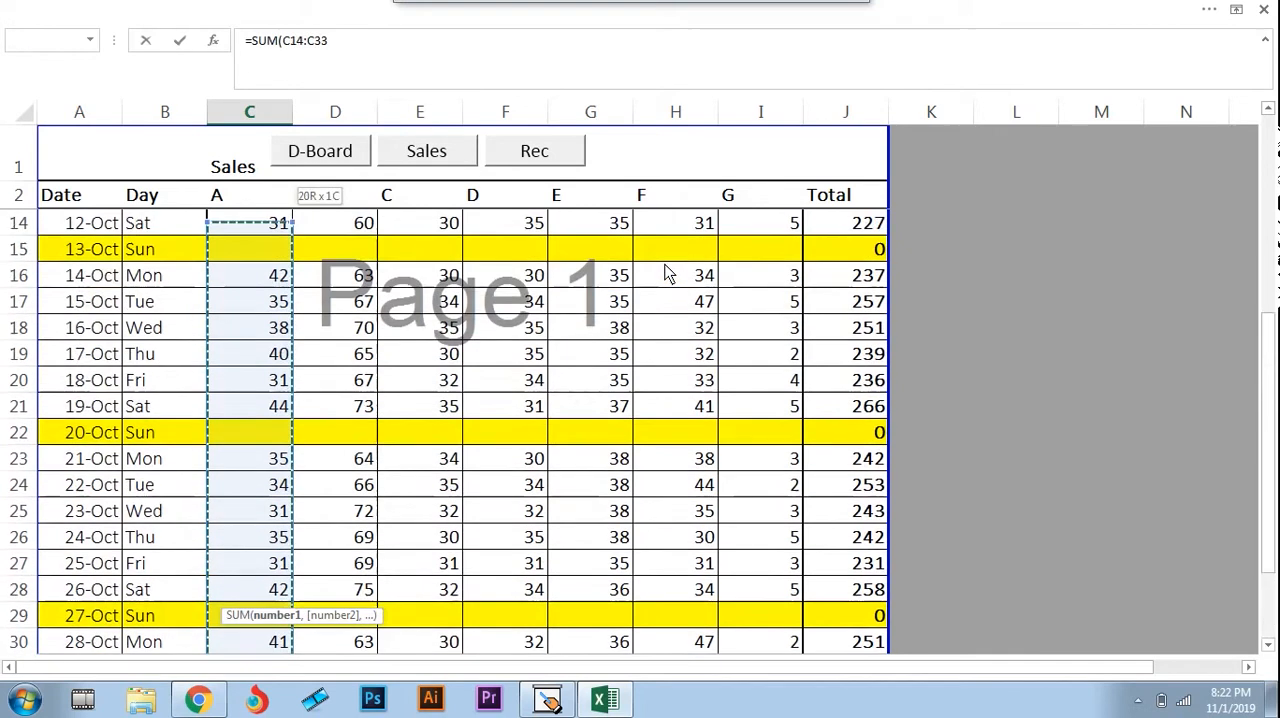
key("shift+Up")
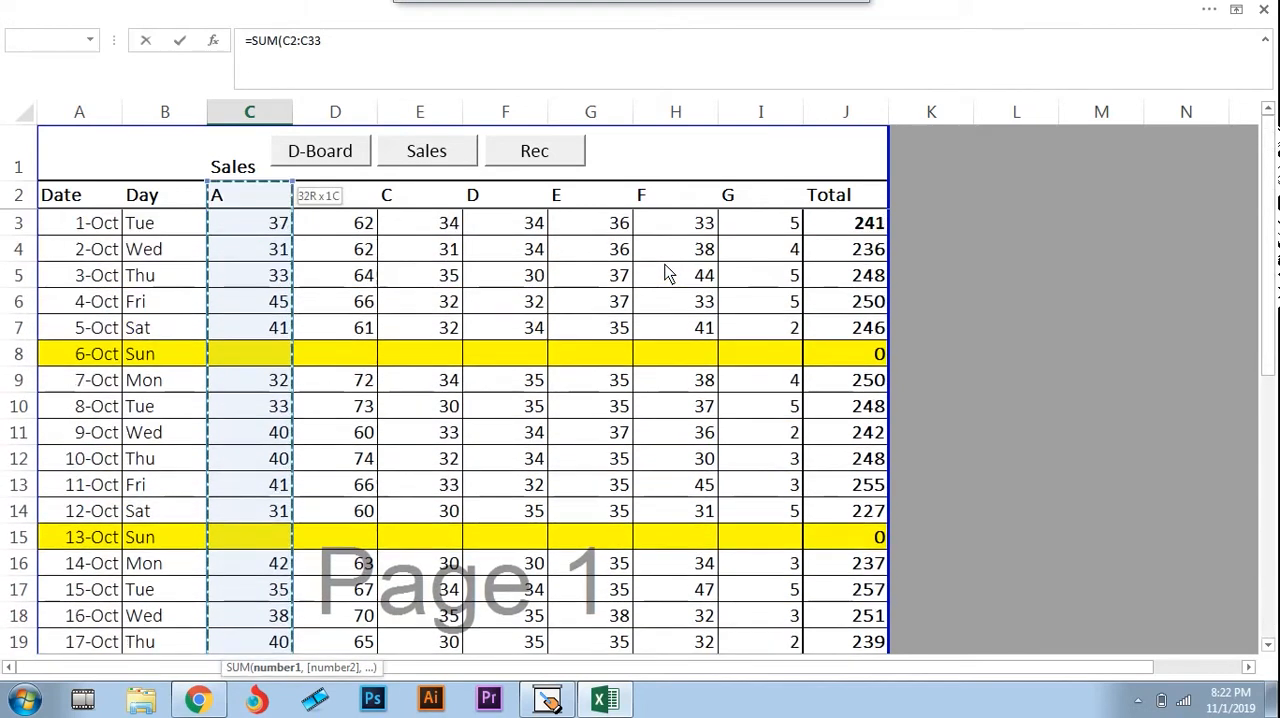
key("Return")
Review the entries under heading A from the month's end back up to the first day in B3
key("Up")
key("Up")
key("Up")
key("Up")
key("Up")
key("Up")
key("Up")
key("Up")
key("Up")
key("Up")
key("Up")
key("Up")
key("Up")
key("Up")
key("Up")
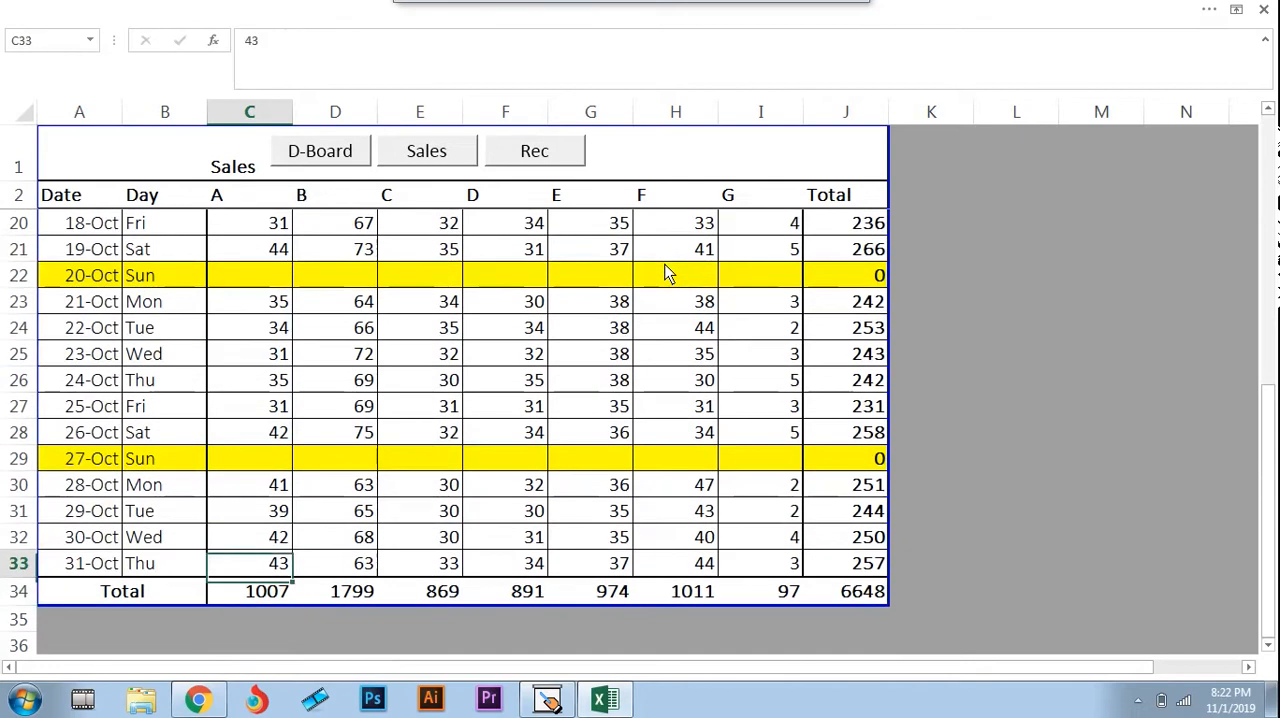
key("Up")
key("Up")
key("Up")
key("Up")
key("Up")
key("Up")
key("Up")
key("Up")
key("Up")
key("Up")
key("Up")
key("Up")
key("Up")
key("Up")
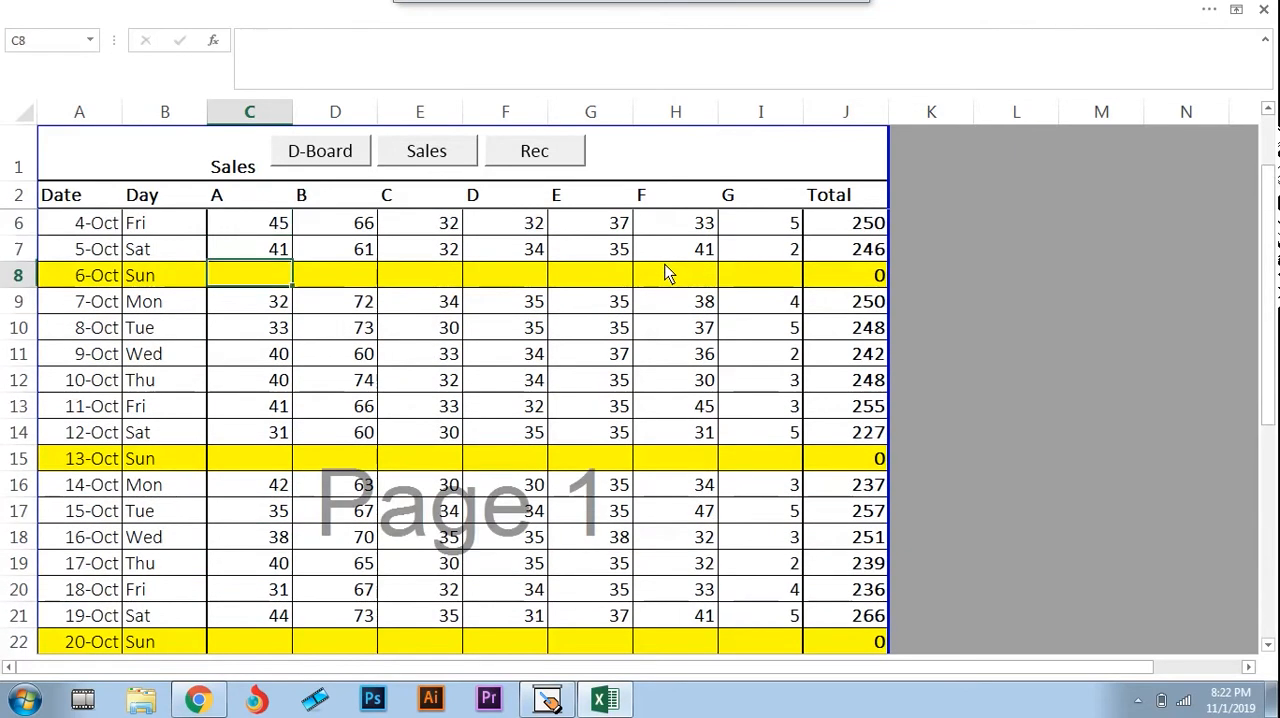
key("Up")
key("Up")
key("Up")
key("Up")
key("Up")
key("Down")
Highlight the heading row A2:J2 from Date to Total
key("Down")
key("Left")
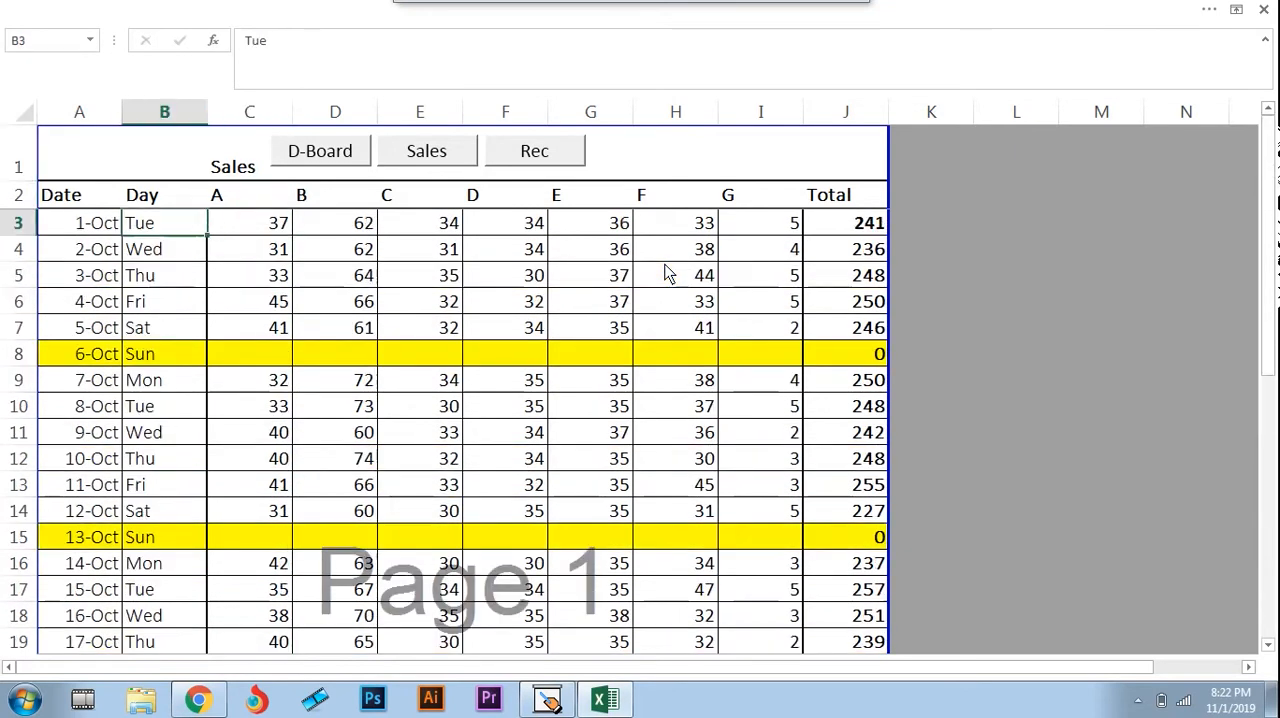
key("Up")
key("Up")
key("Down")
key("Left")
key("shift+Right")
key("shift+Right")
key("shift+Right")
key("shift+Right")
key("shift+Right")
key("shift+Right")
key("shift+Right")
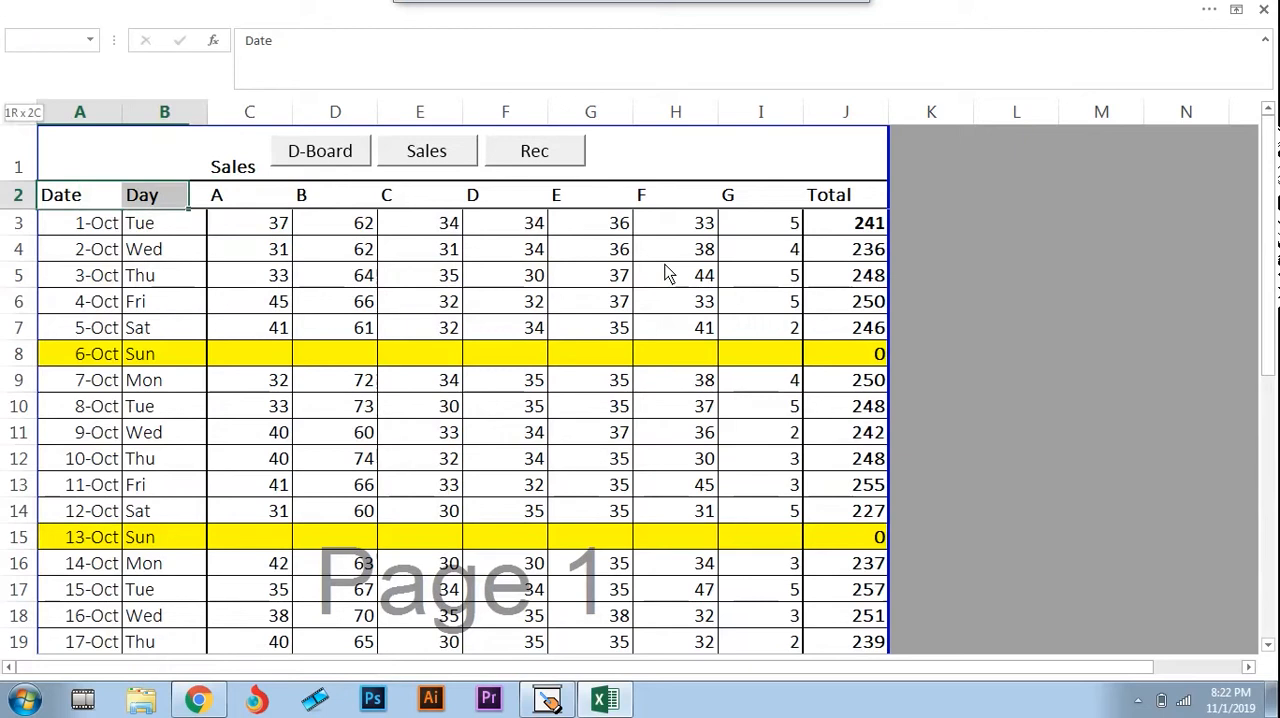
key("shift+Right")
key("shift+Right")
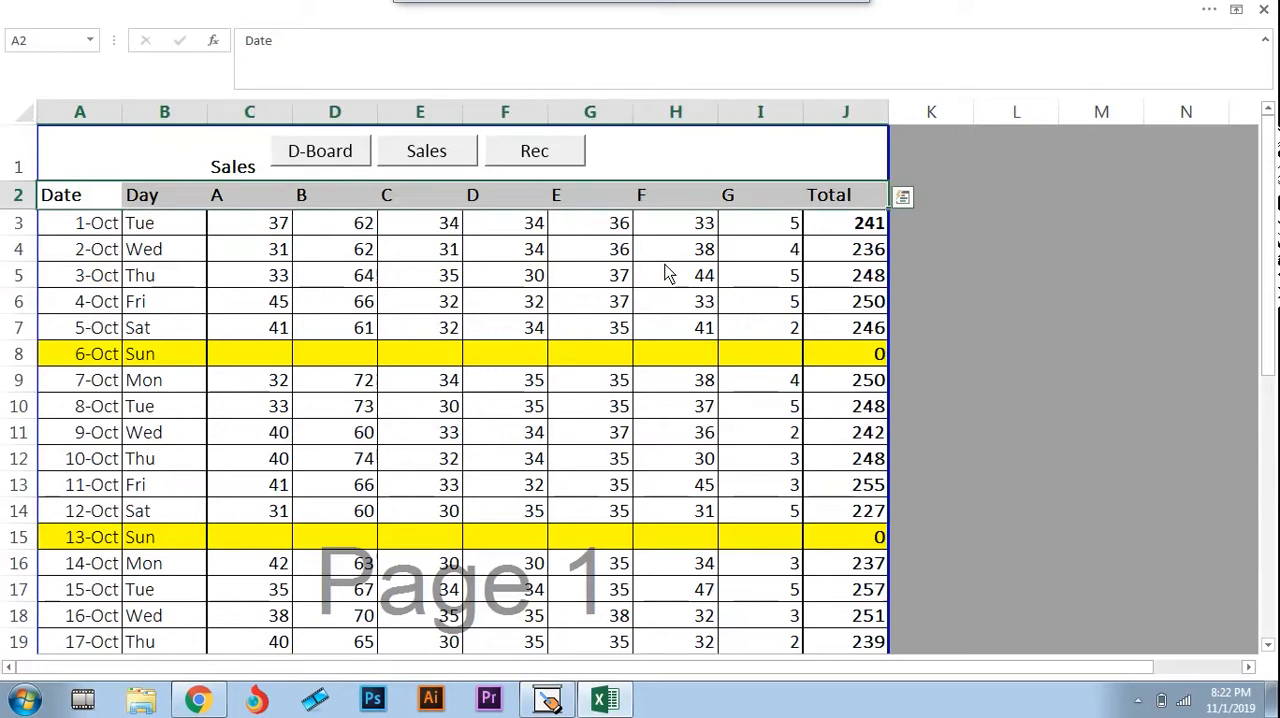
Review the 1-Oct entries across row 3 and the 2-Oct entries in row 4, ending at H4
key("Down")
key("Right")
key("Right")
key("Right")
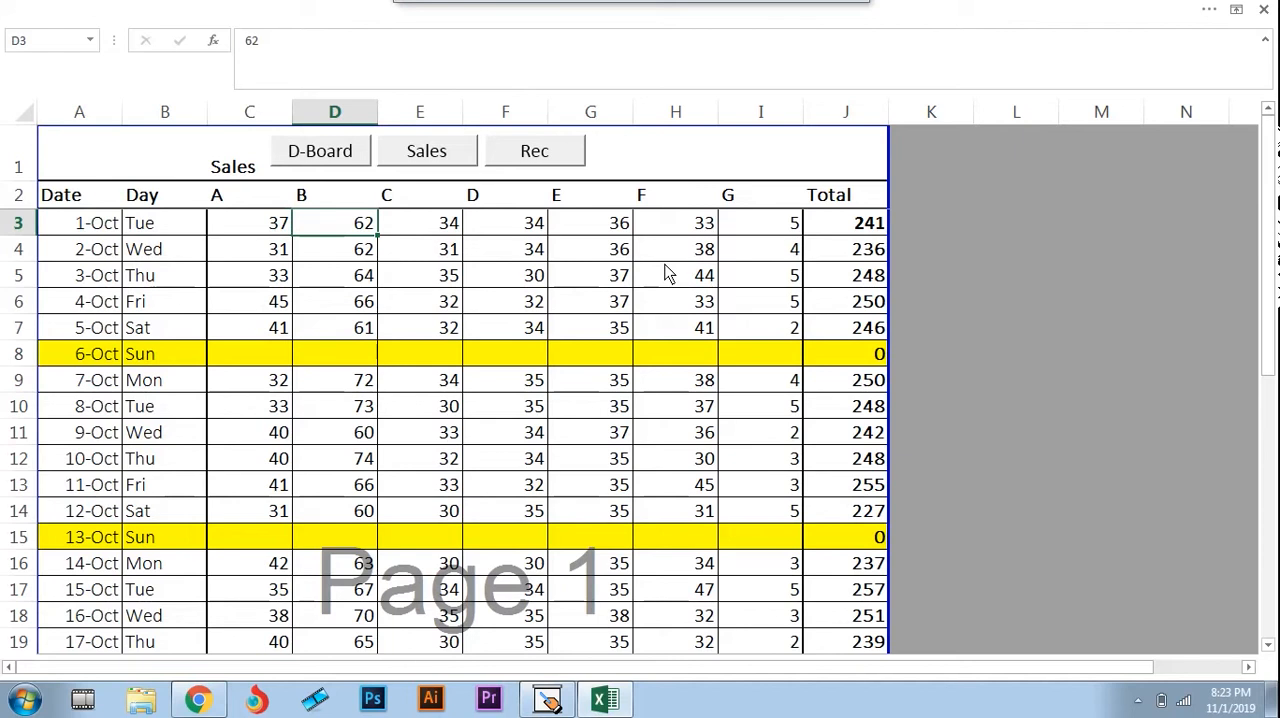
key("Right")
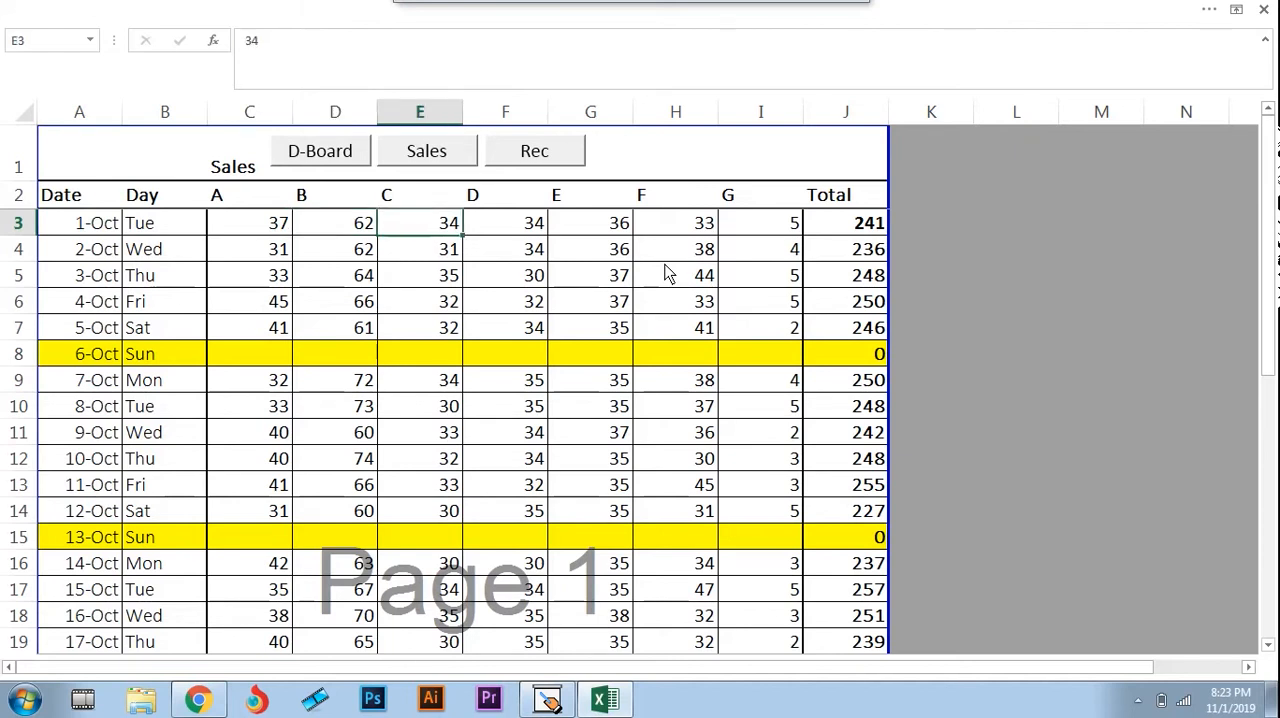
key("Left")
key("Left")
key("Left")
key("Right")
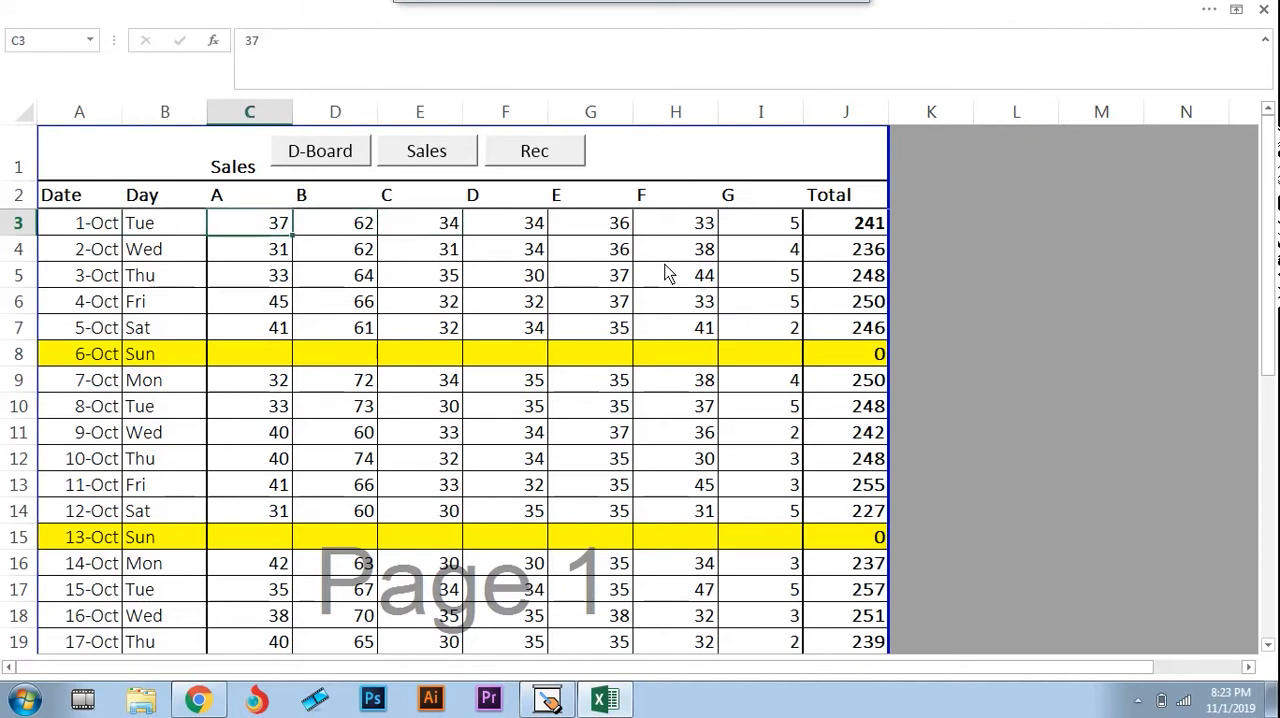
key("Home")
key("Right")
key("Right")
key("Right")
key("Right")
key("Right")
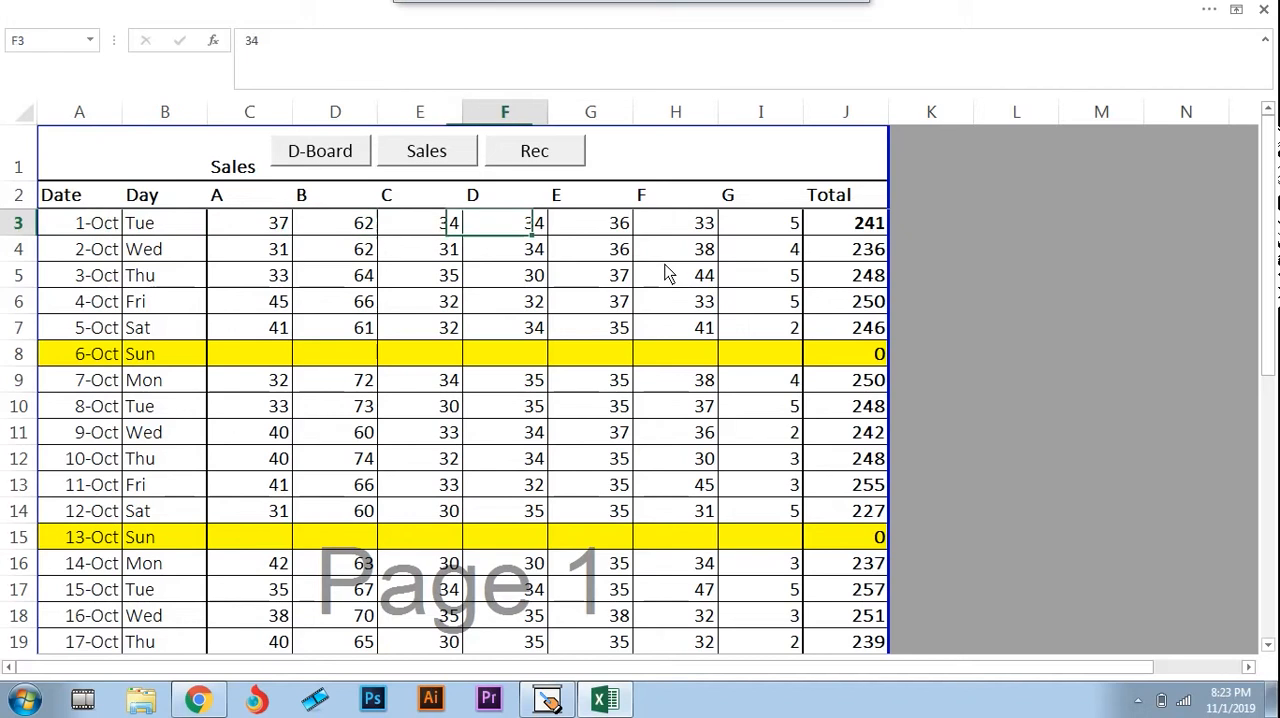
key("Right")
key("Right")
key("Right")
key("Right")
key("Down")
key("Left")
key("Left")
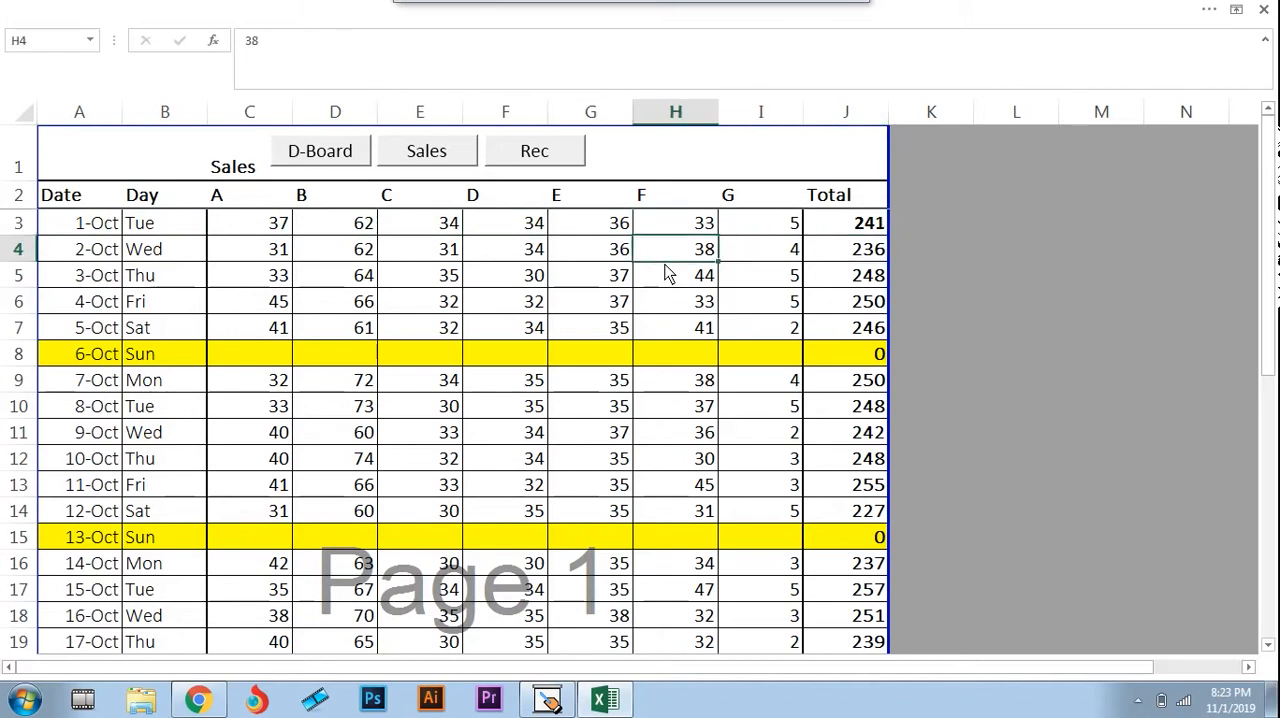
Review the 2-Oct sales entries across row 4, back to the day column and out to the daily total
key("Left")
key("Left")
key("Left")
Review the 3-Oct sales entries in row 5 from the date in A5 across to H5
key("Left")
key("Left")
key("Left")
key("Right")
key("Right")
key("Right")
key("Right")
key("Right")
key("Right")
key("Right")
key("Right")
key("Down")
key("Left")
key("Left")
key("Home")
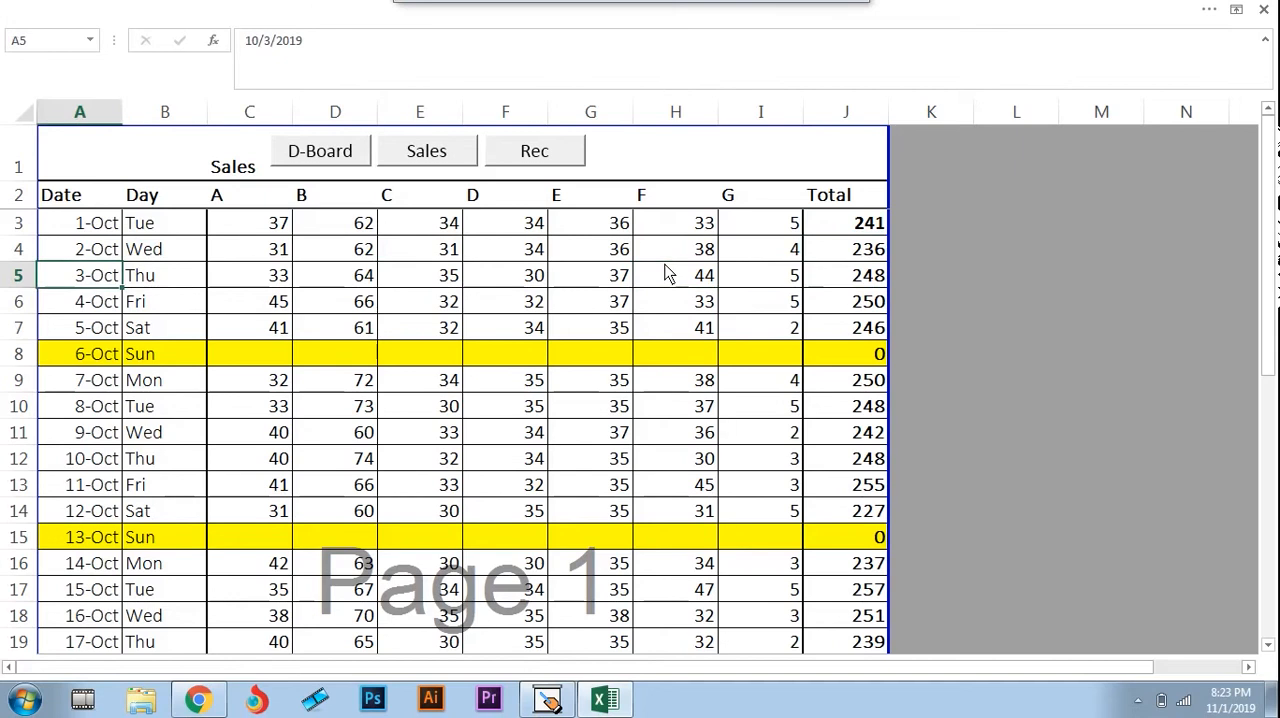
key("Right")
key("Right")
key("Right")
key("Right")
key("Right")
key("Right")
key("Right")
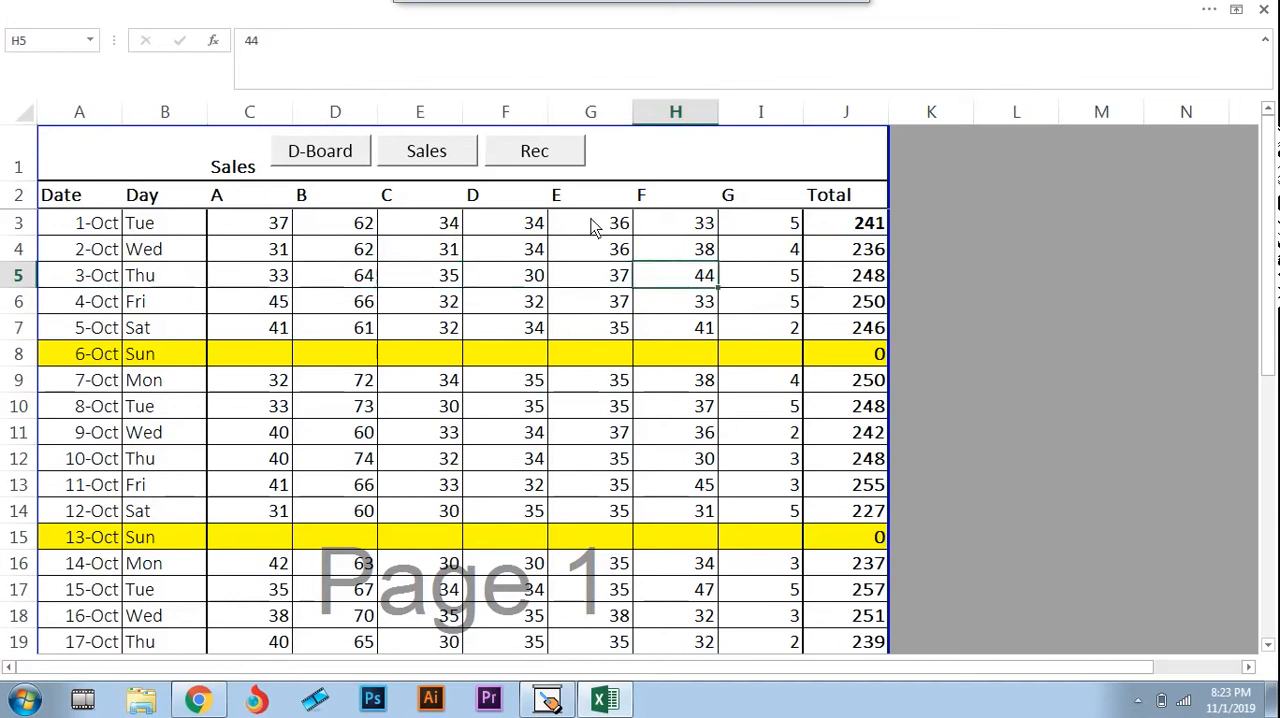
Open the Stock Rec. sheet and select the first day cell, B3
left_click(430, 160)
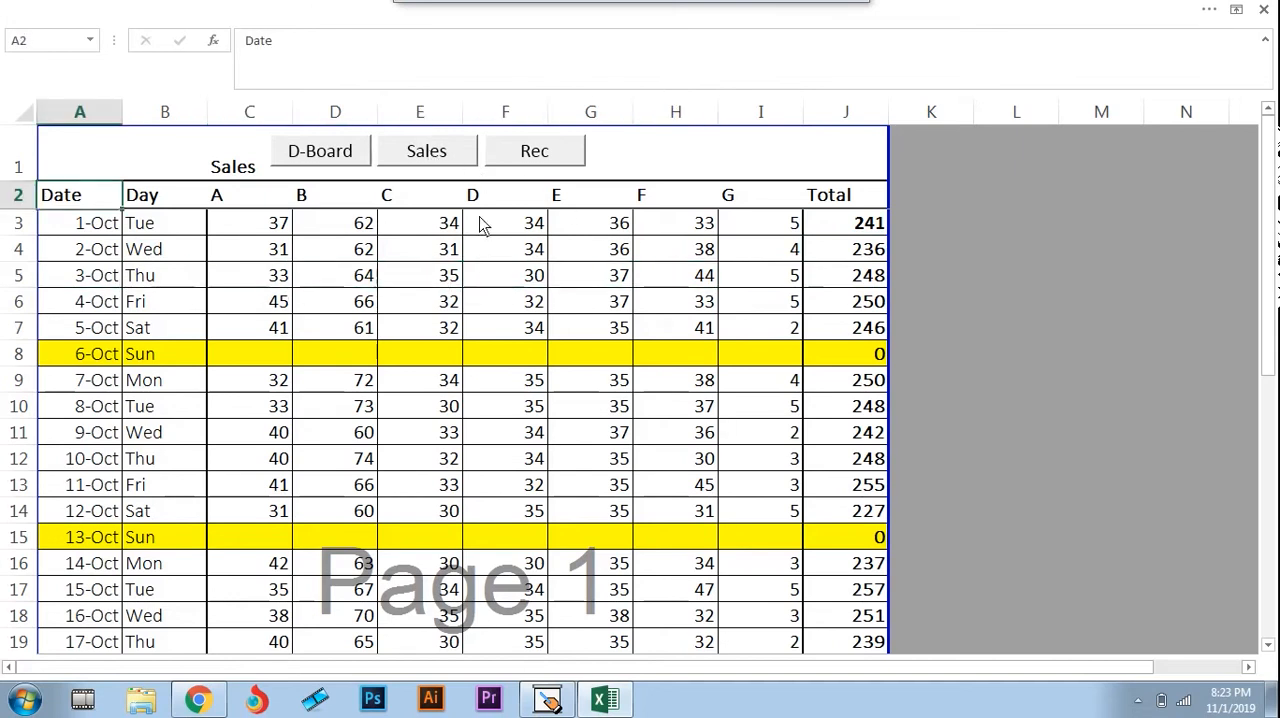
left_click(537, 166)
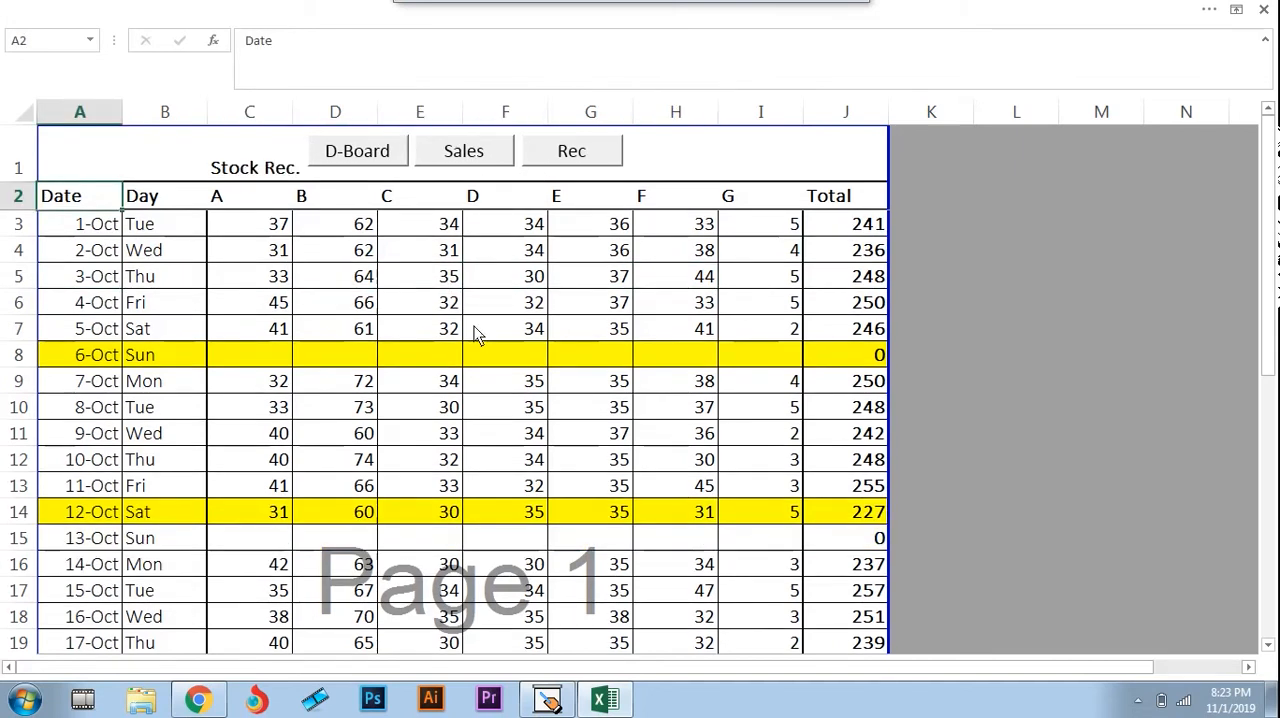
left_click(176, 232)
Switch to the Presentation Assistant whiteboard, draw another circle around the handwritten Rec label, and return to the Excel workbook
key("alt+Tab")
key("alt+Tab")
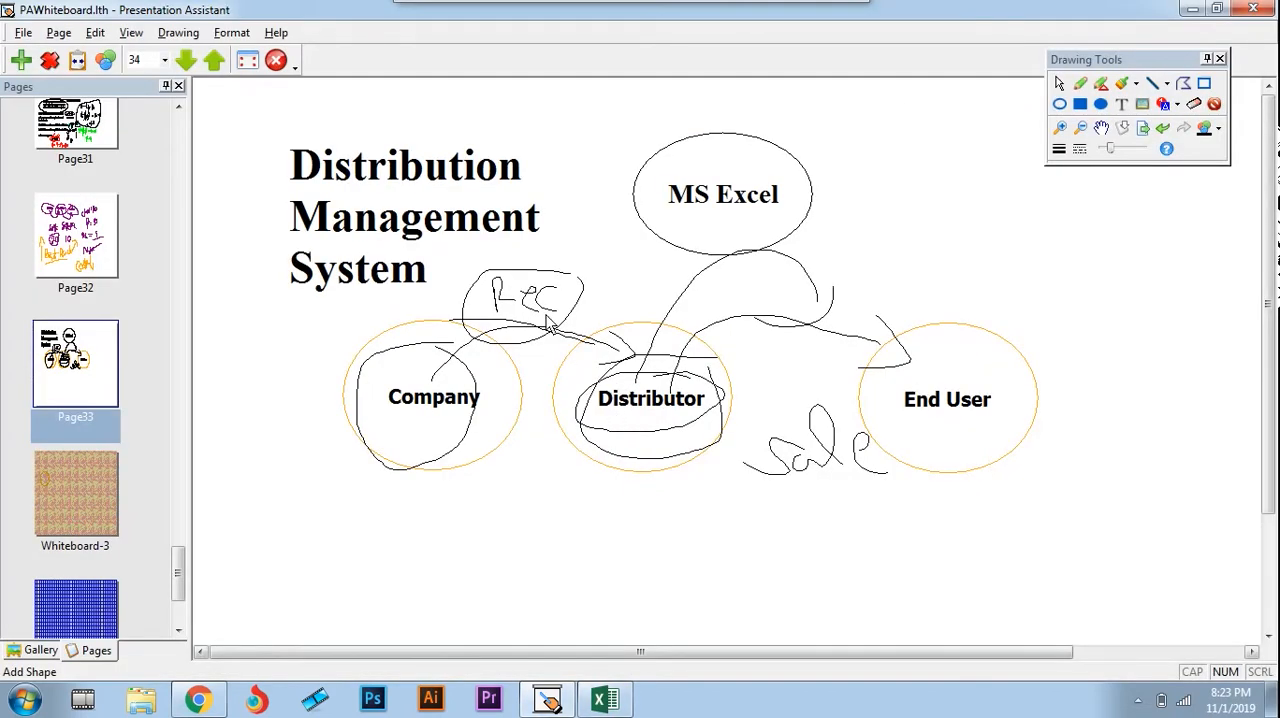
mouse_move(573, 288)
left_mouse_down()
mouse_move(455, 318)
mouse_move(574, 291)
left_mouse_up()
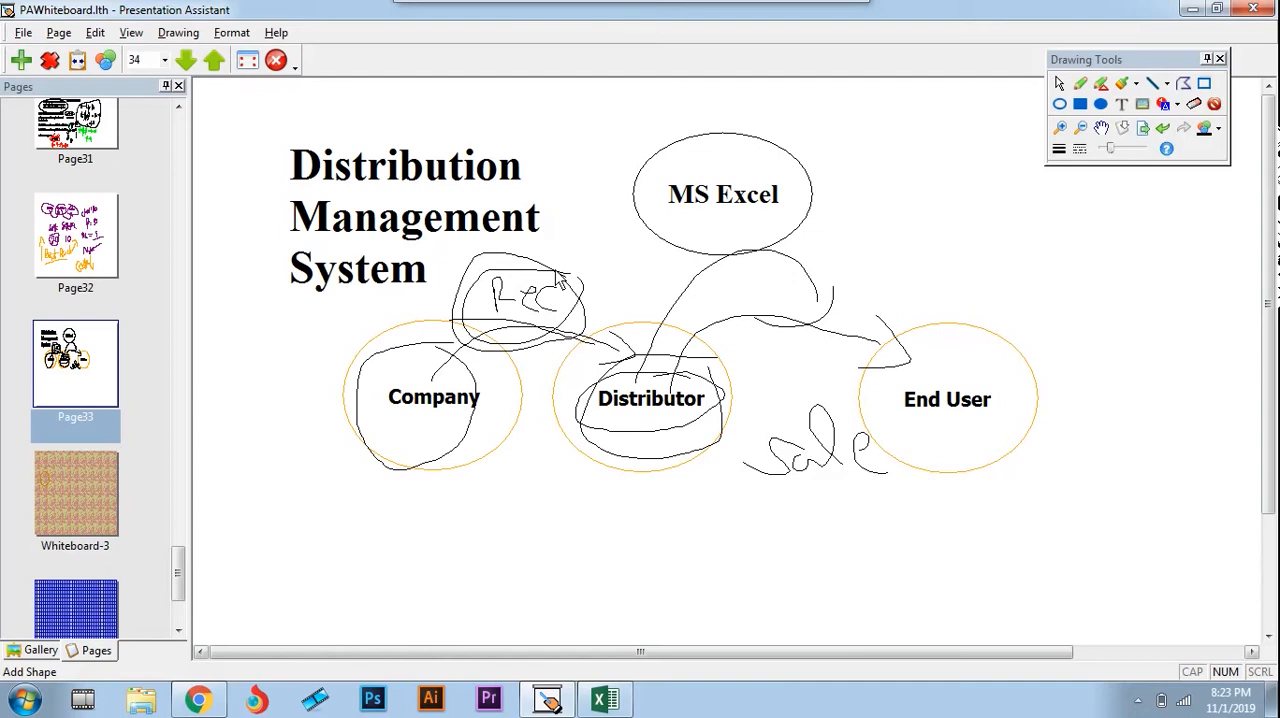
key("alt+Tab")
Review the start of the 1-Oct stock row on the Stock Rec. sheet, between the date and brand B
key("Right")
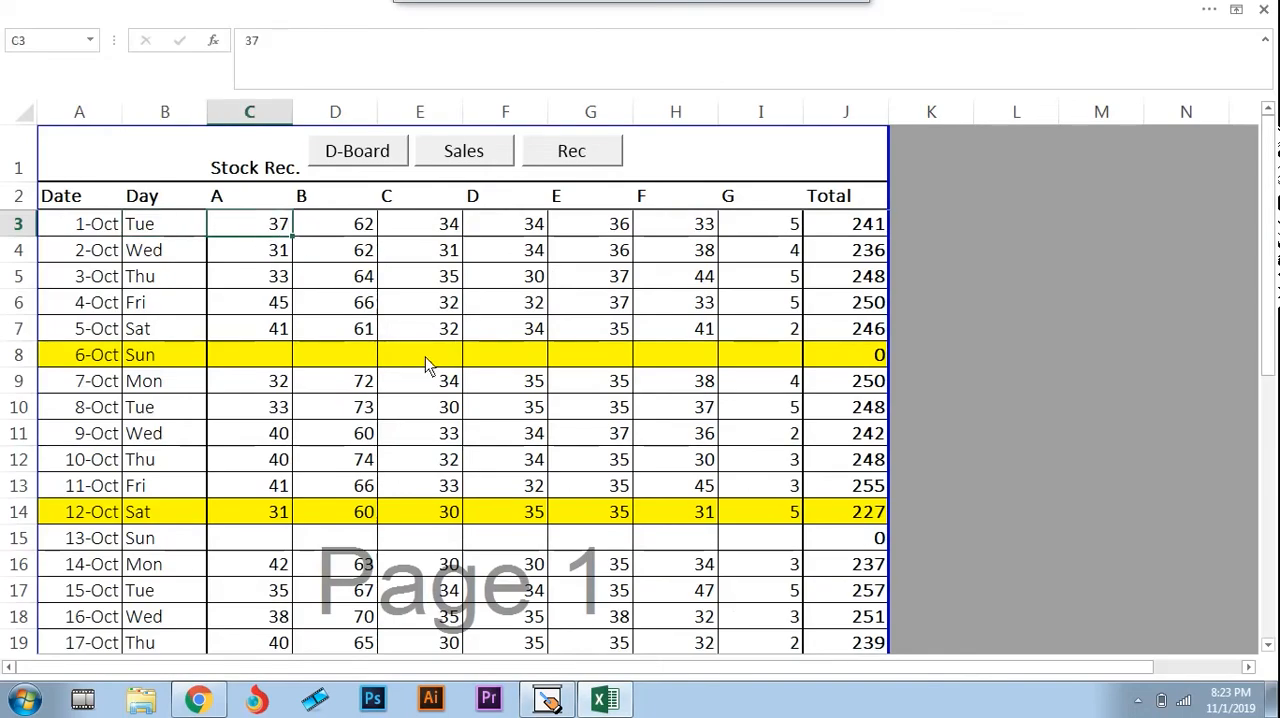
key("Left")
key("Left")
key("Right")
key("Right")
key("Right")
key("Left")
key("Left")
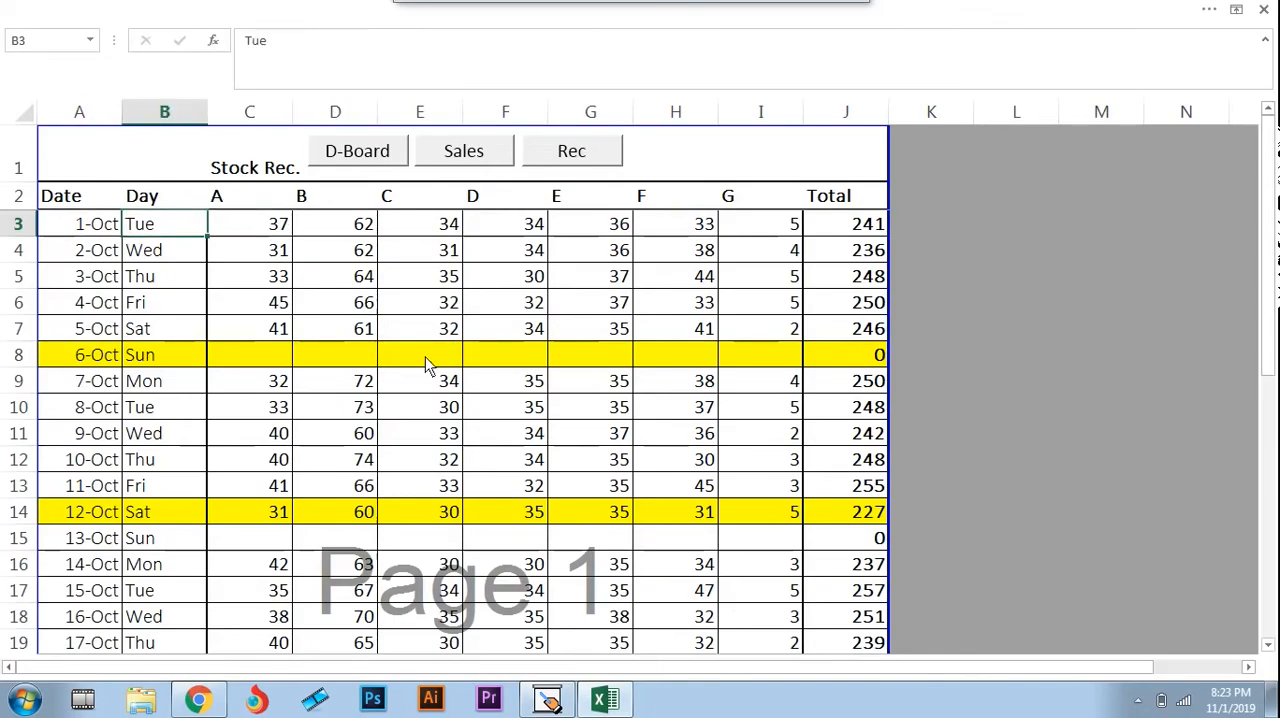
Match the 1-Oct received quantities in C3 to E3 with their brand headings A to C
key("Right")
key("Up")
key("Down")
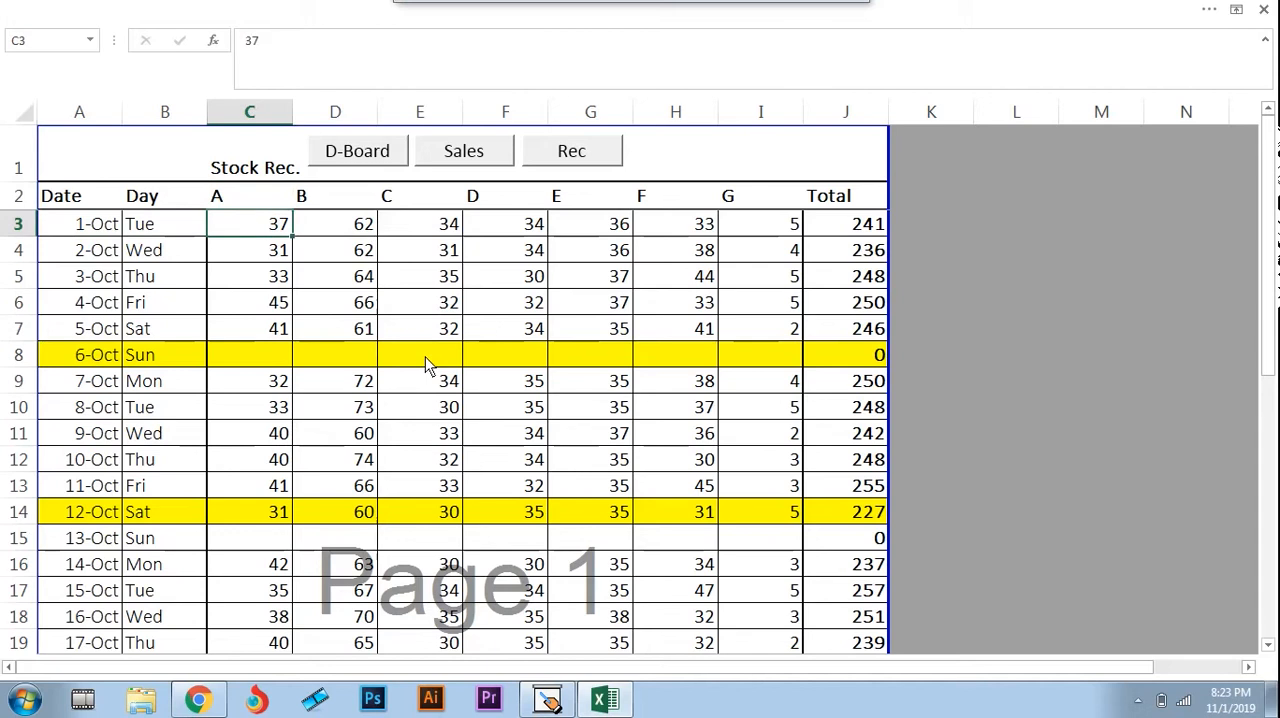
key("Right")
key("Right")
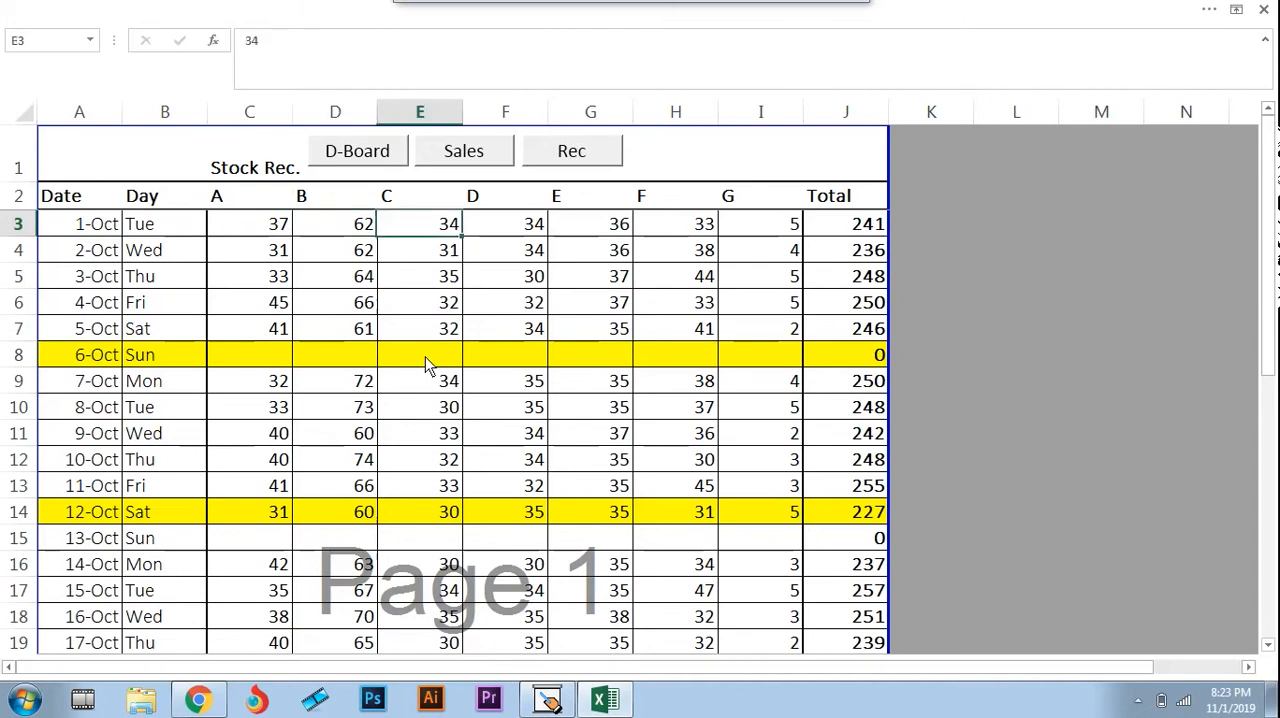
key("Up")
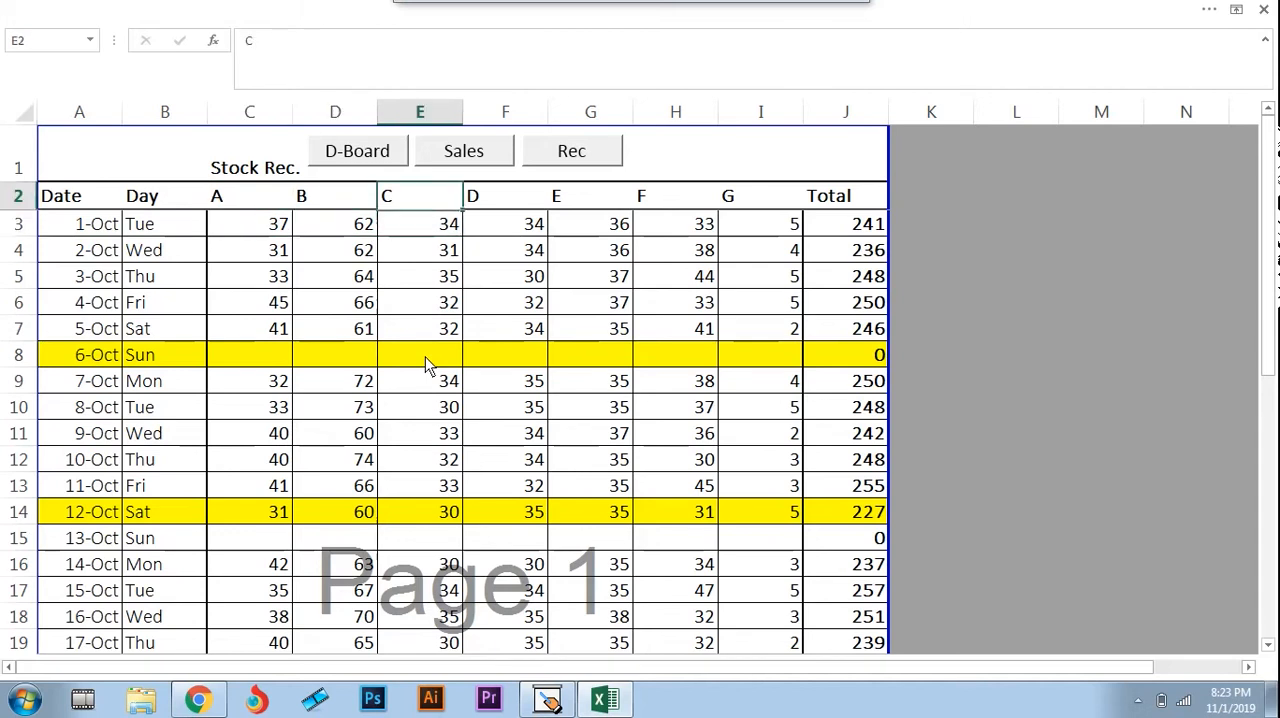
key("Down")
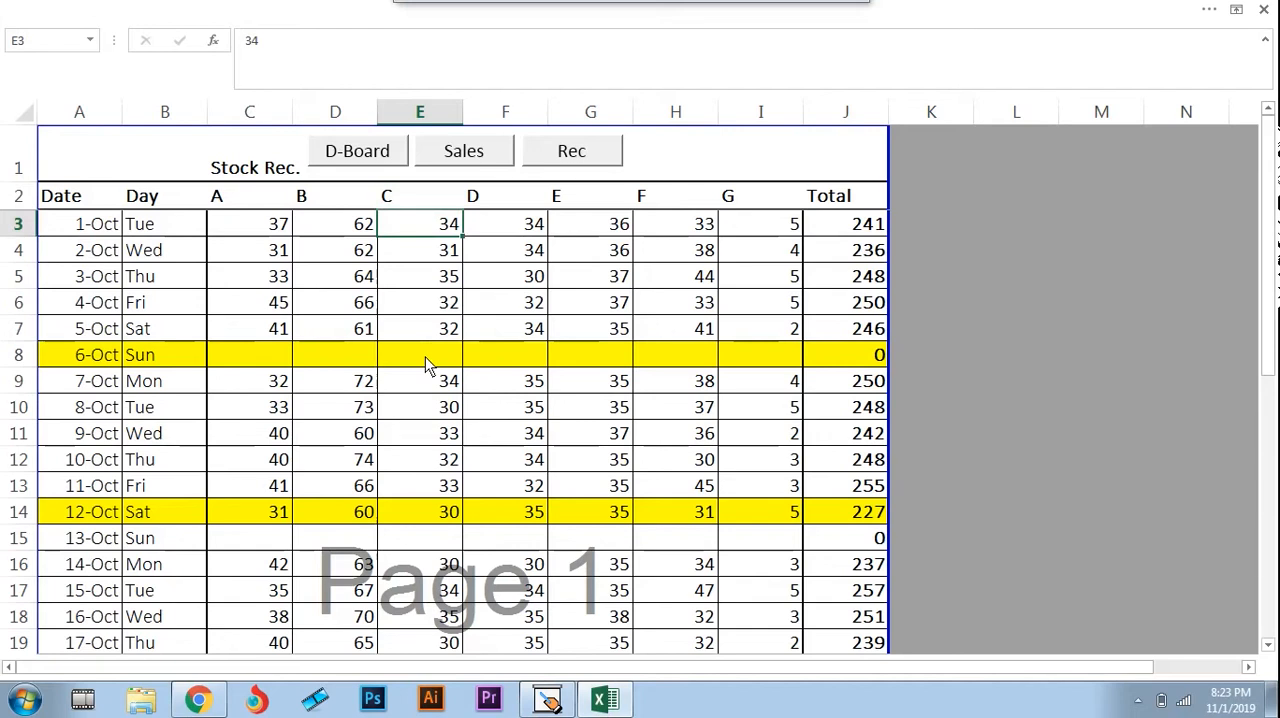
Match the 1-Oct received quantities in G3 to I3 with their brand headings E to G
key("Right")
key("Right")
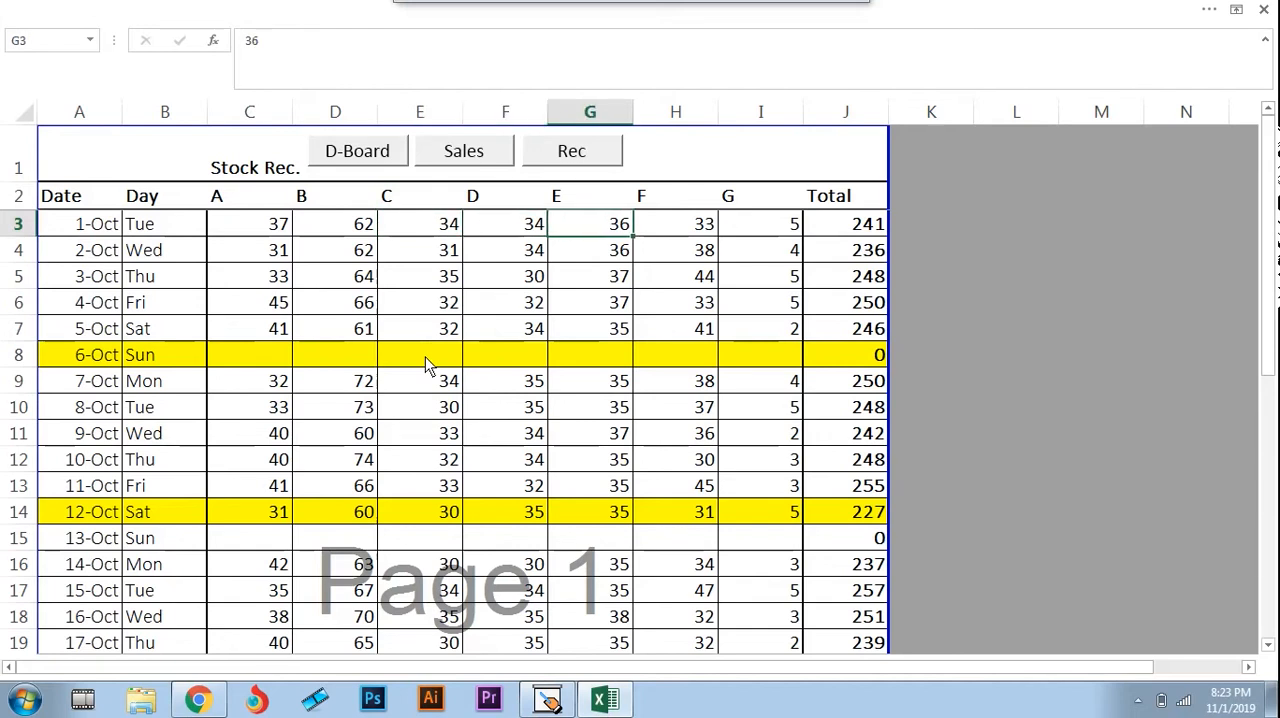
key("Up")
key("Down")
key("Right")
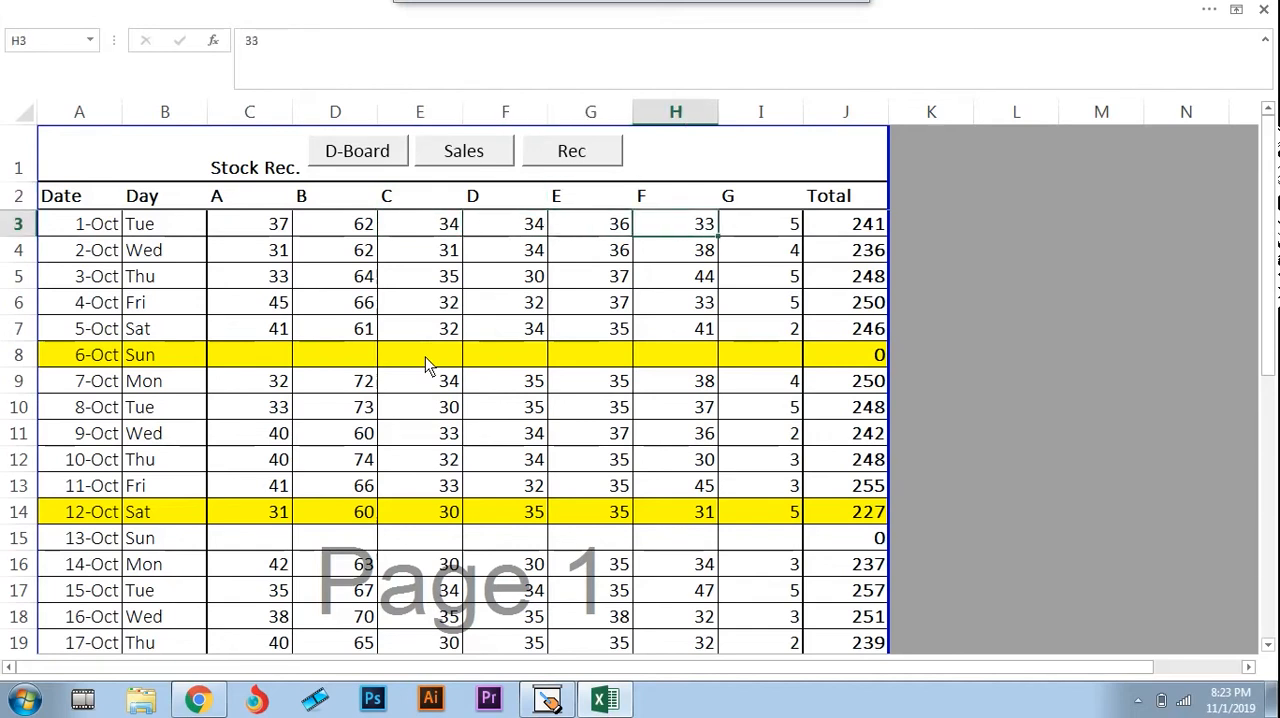
Review the 1-Oct quantities around brands E to G and return to the date in A3
key("Right")
key("Up")
key("Down")
key("Left")
key("Left")
key("Right")
Inspect the formulas of the 1-Oct total in J3 and the monthly grand total in J34
key("Right")
key("Right")
key("Left")
key("Left")
key("Home")
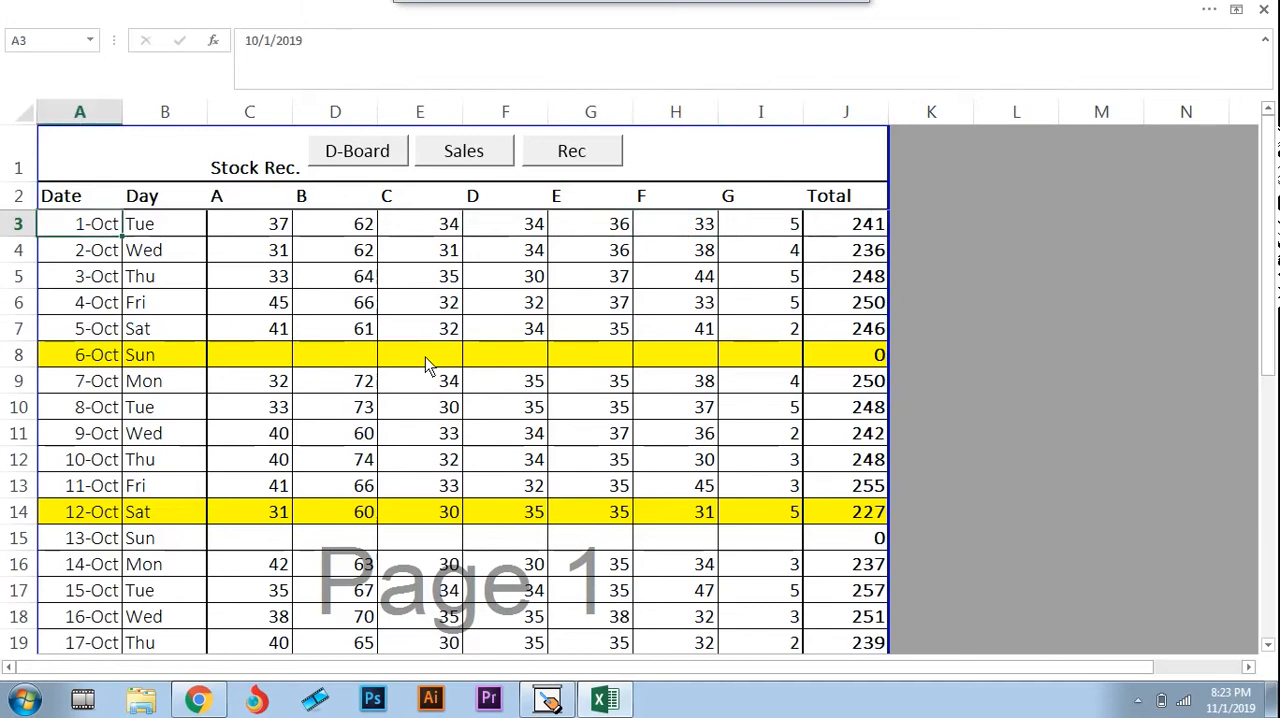
key("Right")
key("Right")
key("Right")
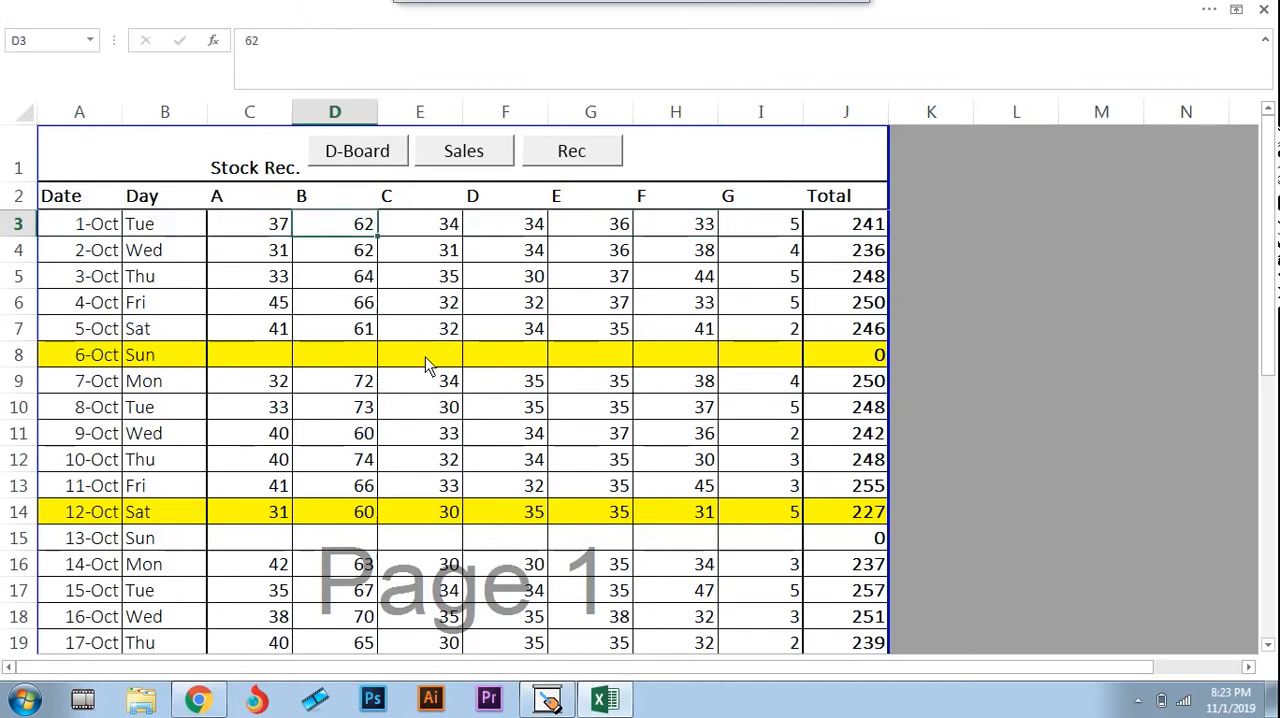
key("ctrl+Right")
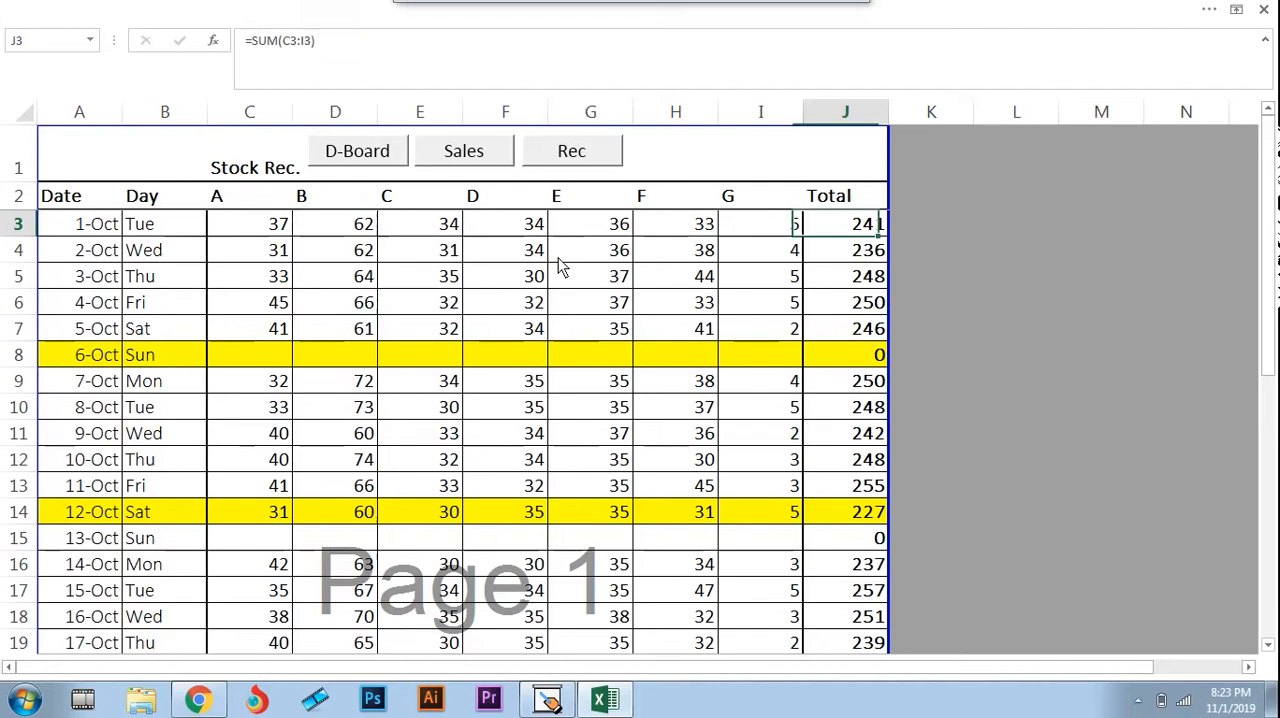
key("F2")
key("Return")
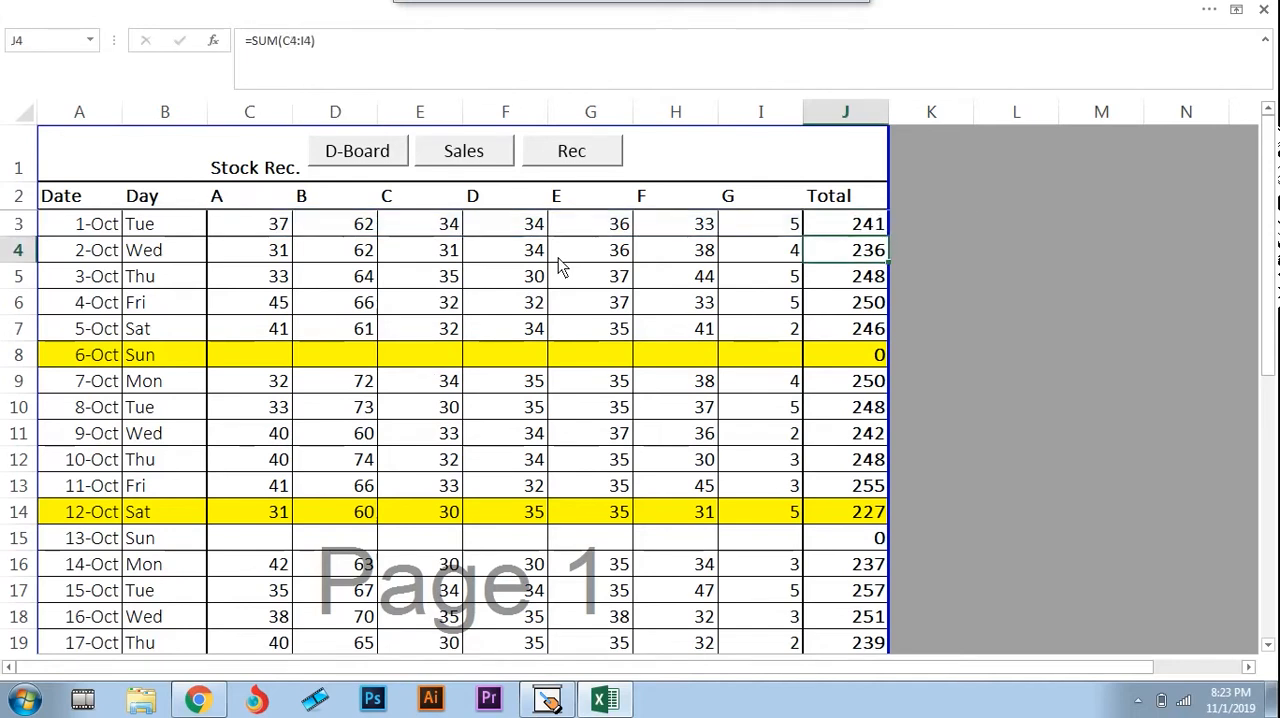
key("ctrl+Down")
key("F2")
key("Return")
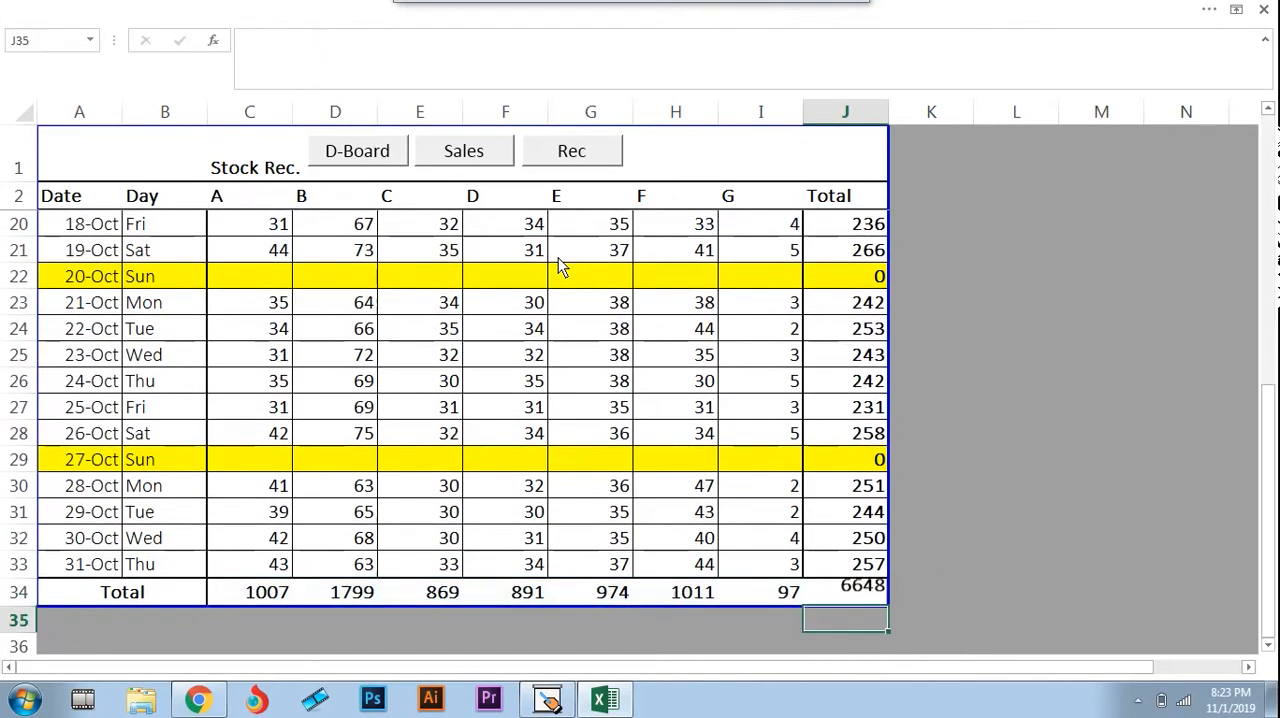
Inspect the SUM formula of brand B's monthly received total in D34
key("Up")
key("Left")
key("ctrl+Left")
key("ctrl+Left")
key("Right")
key("Right")
key("F2")
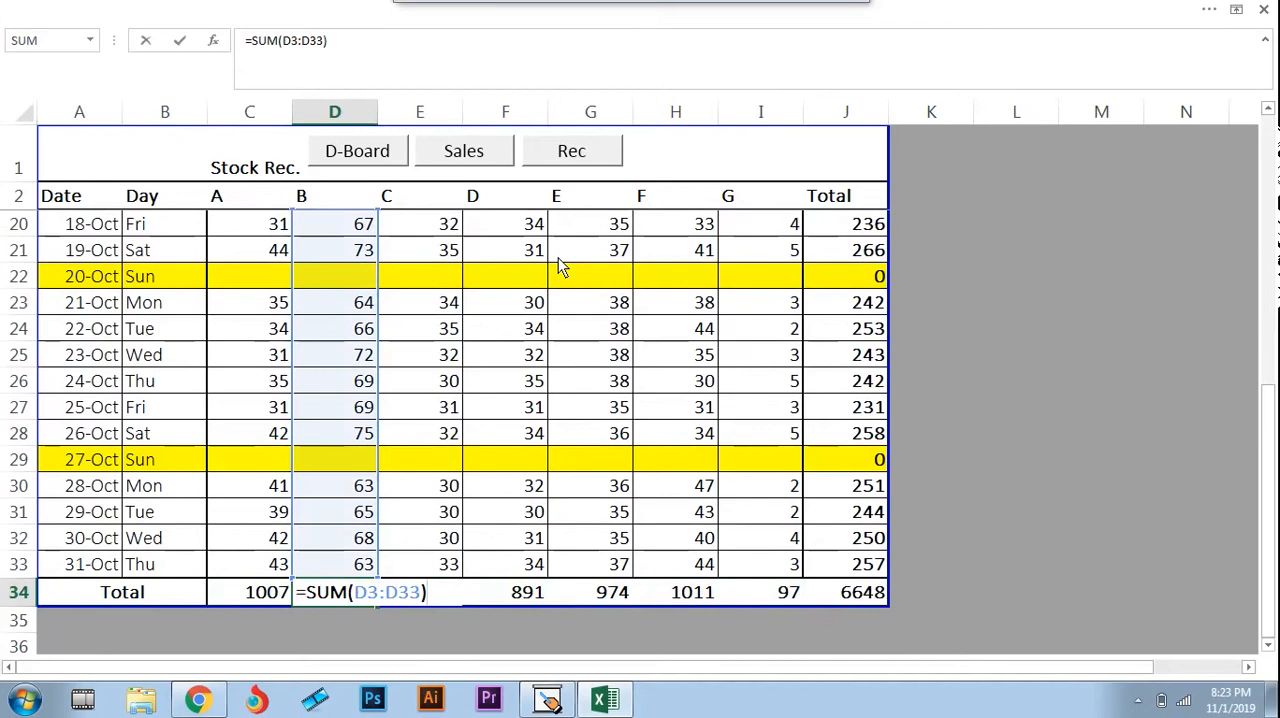
key("Return")
Inspect the SUM formulas of the monthly received totals in E34 and C34
key("Up")
key("Right")
key("F2")
key("Escape")
key("Left")
key("Left")
key("F2")
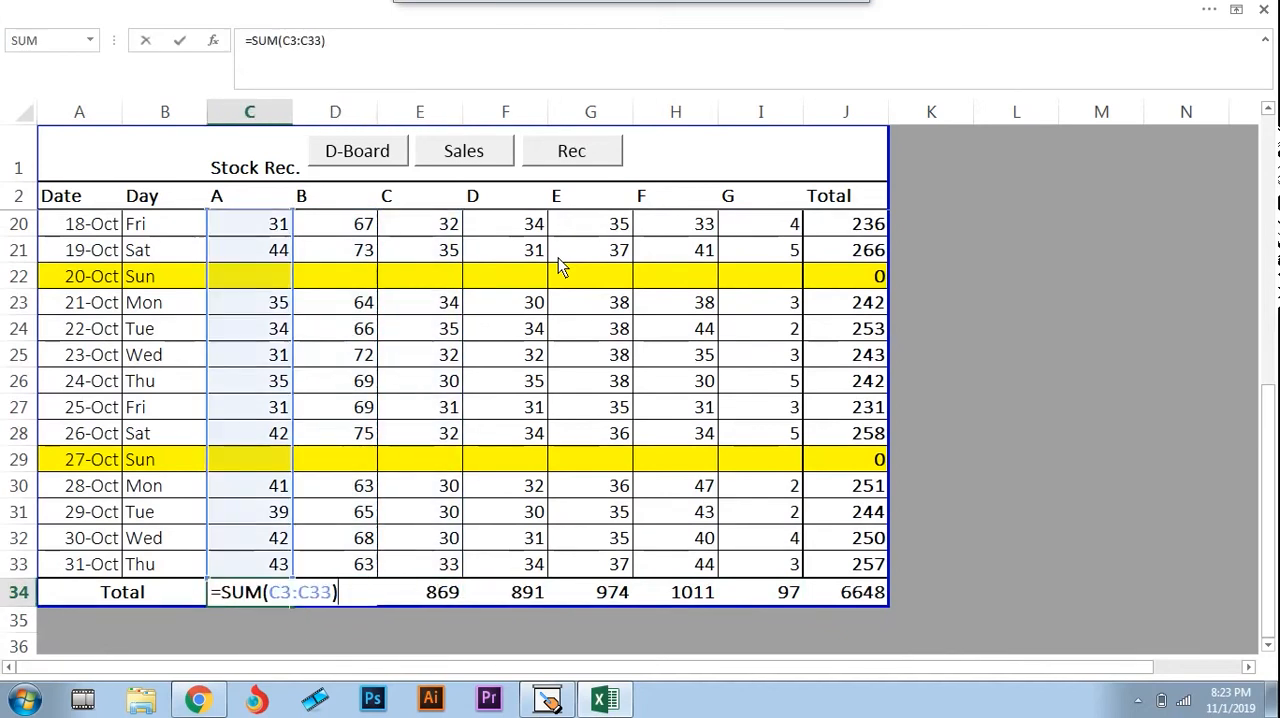
key("Escape")
Inspect brand E's total formula in G34 and continue along the monthly totals to J34
key("Right")
key("Right")
key("Right")
key("Right")
key("F2")
key("Escape")
key("Right")
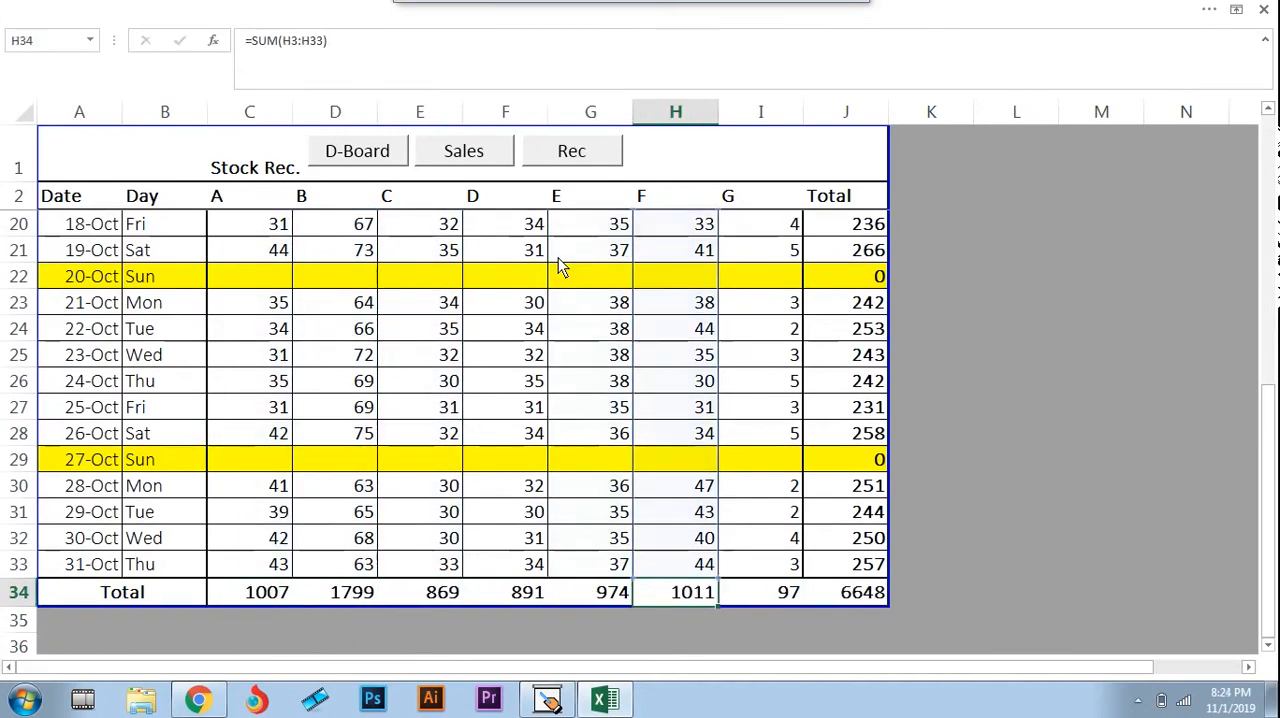
key("Right")
key("Right")
Review the first daily totals in column J, ending at the Total heading in J2
key("ctrl+Up")
key("Down")
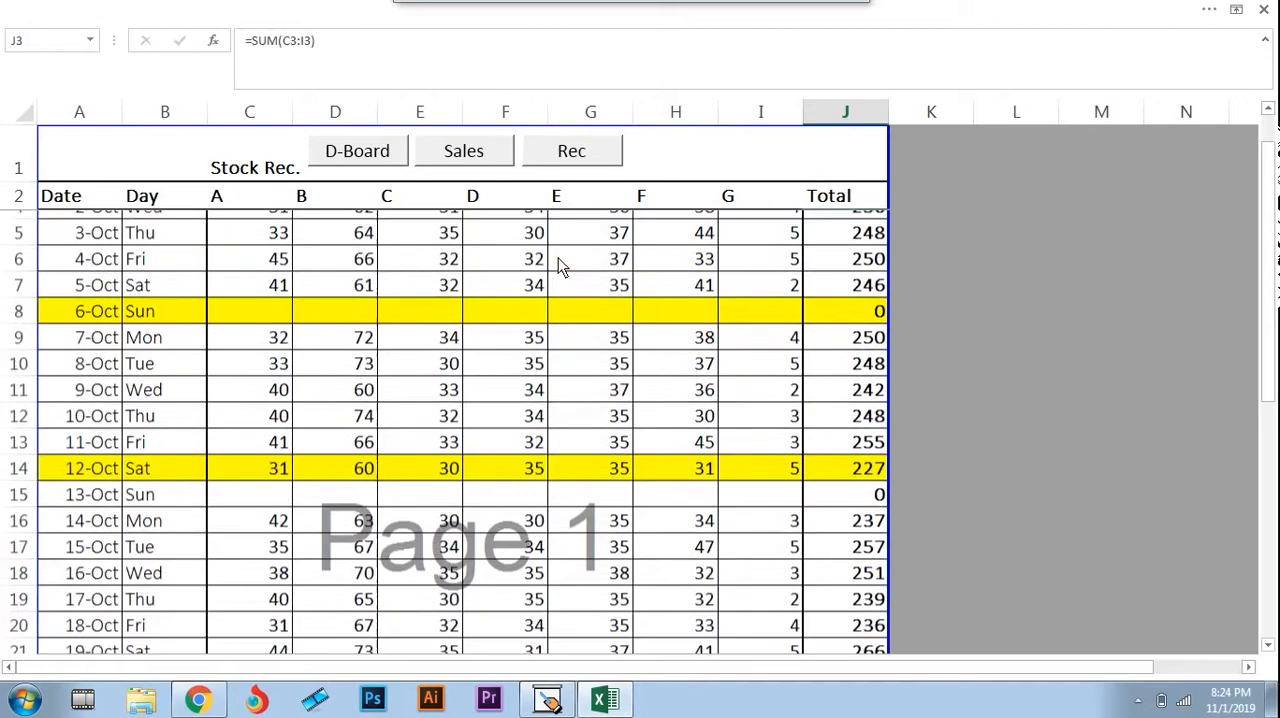
key("Down")
key("Up")
key("Up")
key("Up")
key("Down")
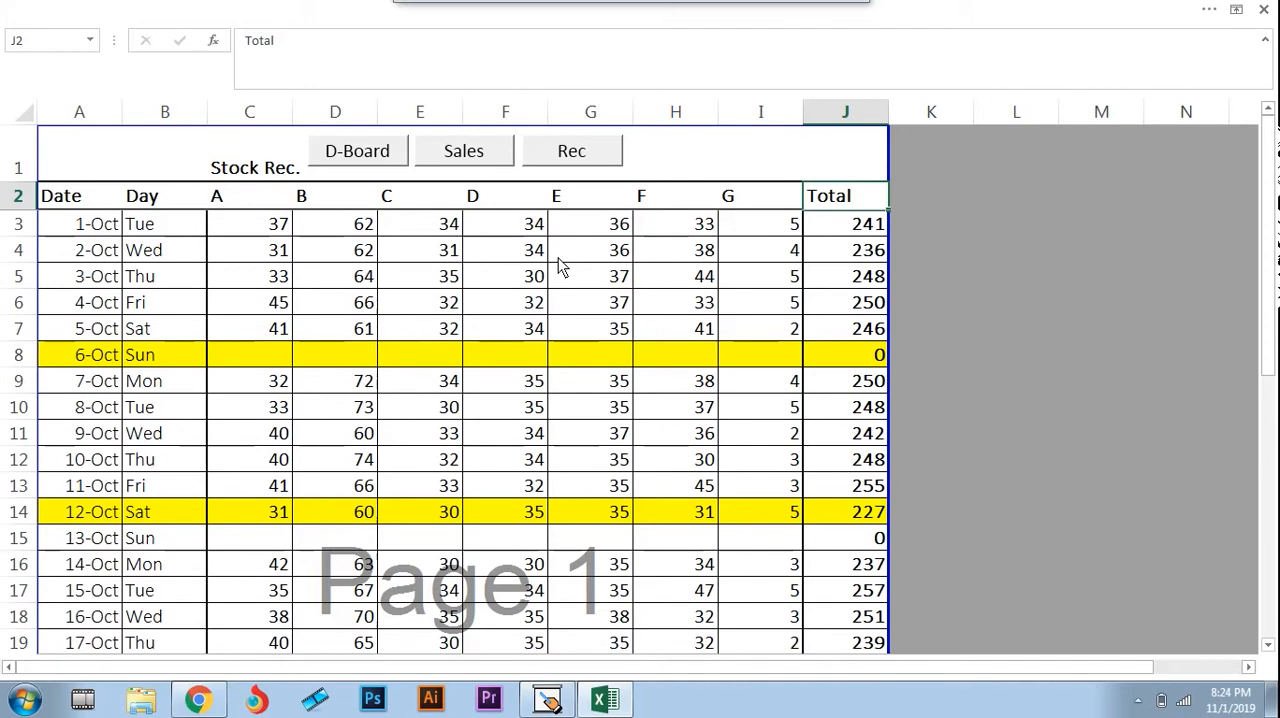
Show the Sales sheet again and go to the D-Board dashboard
left_click(580, 158)
left_click(498, 151)
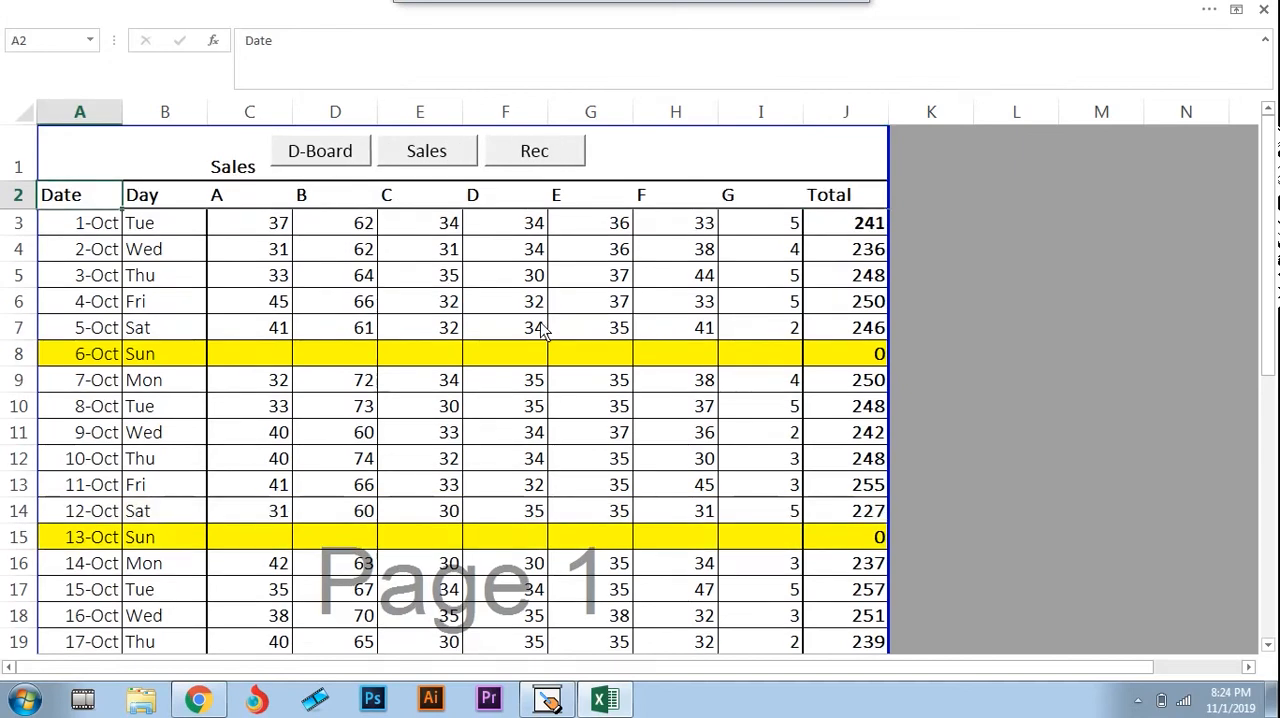
left_click(328, 158)
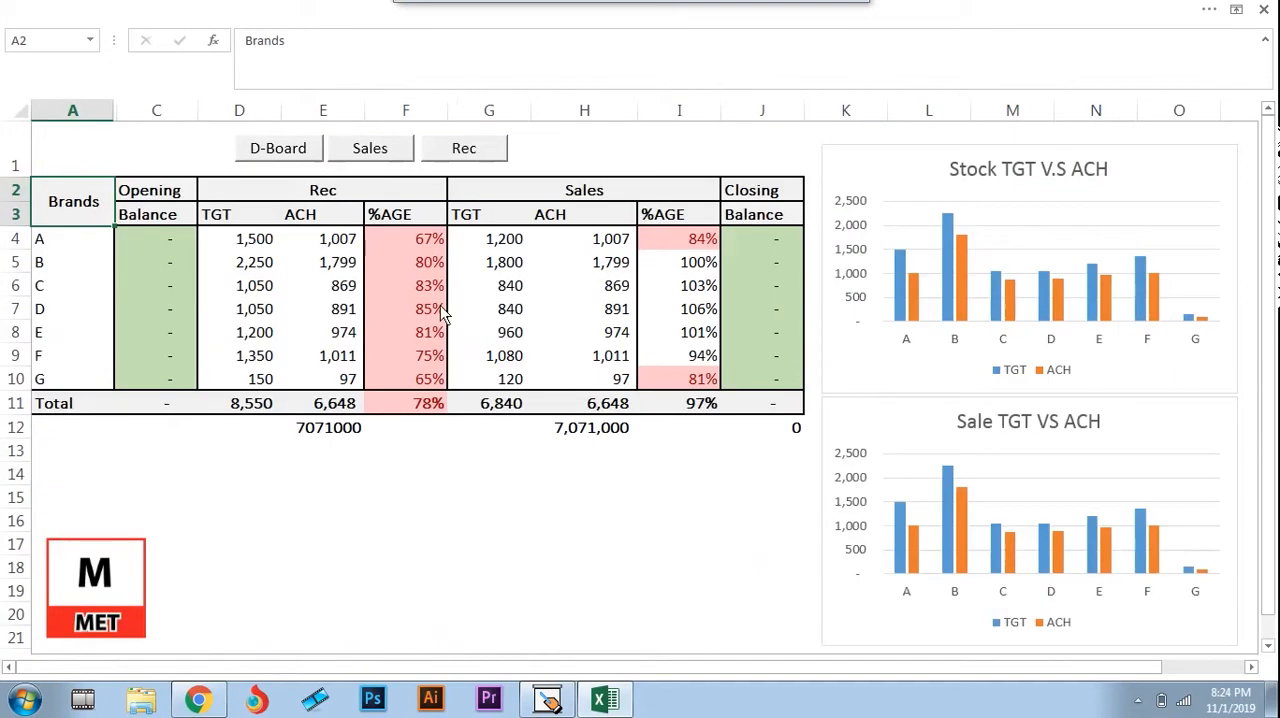
left_click(1138, 700)
left_click(1181, 575)
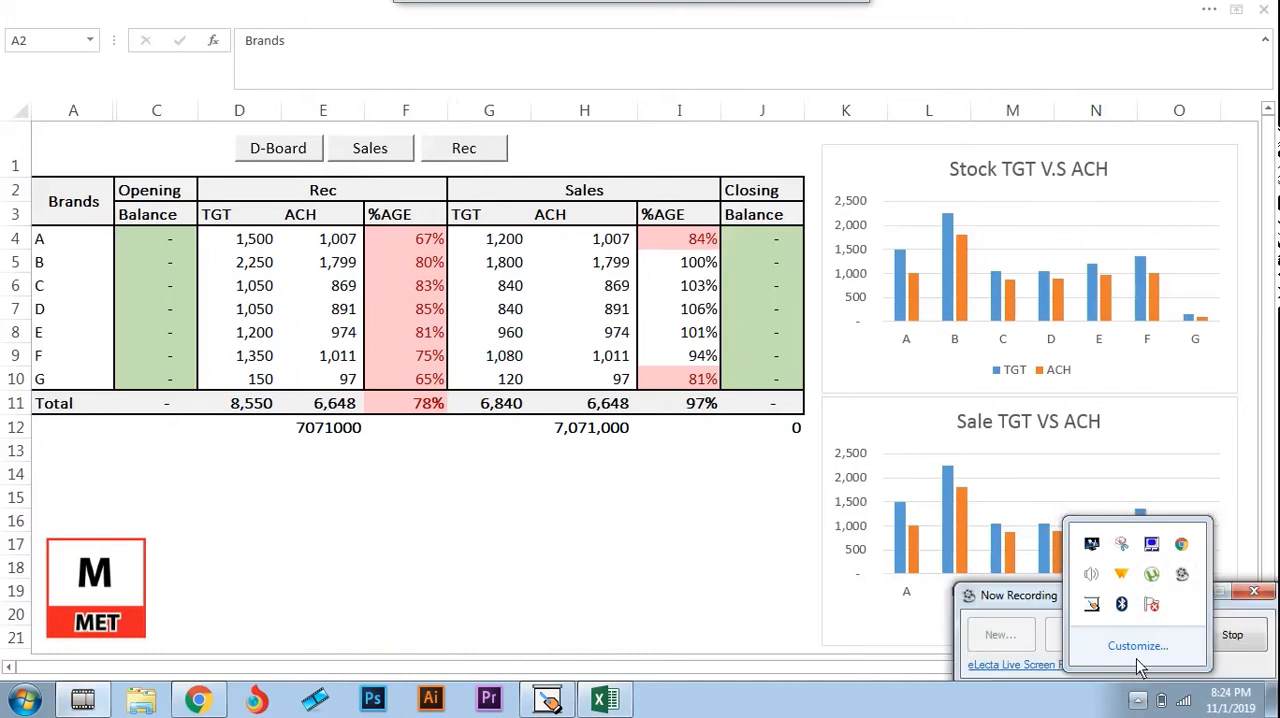
left_click(1138, 701)
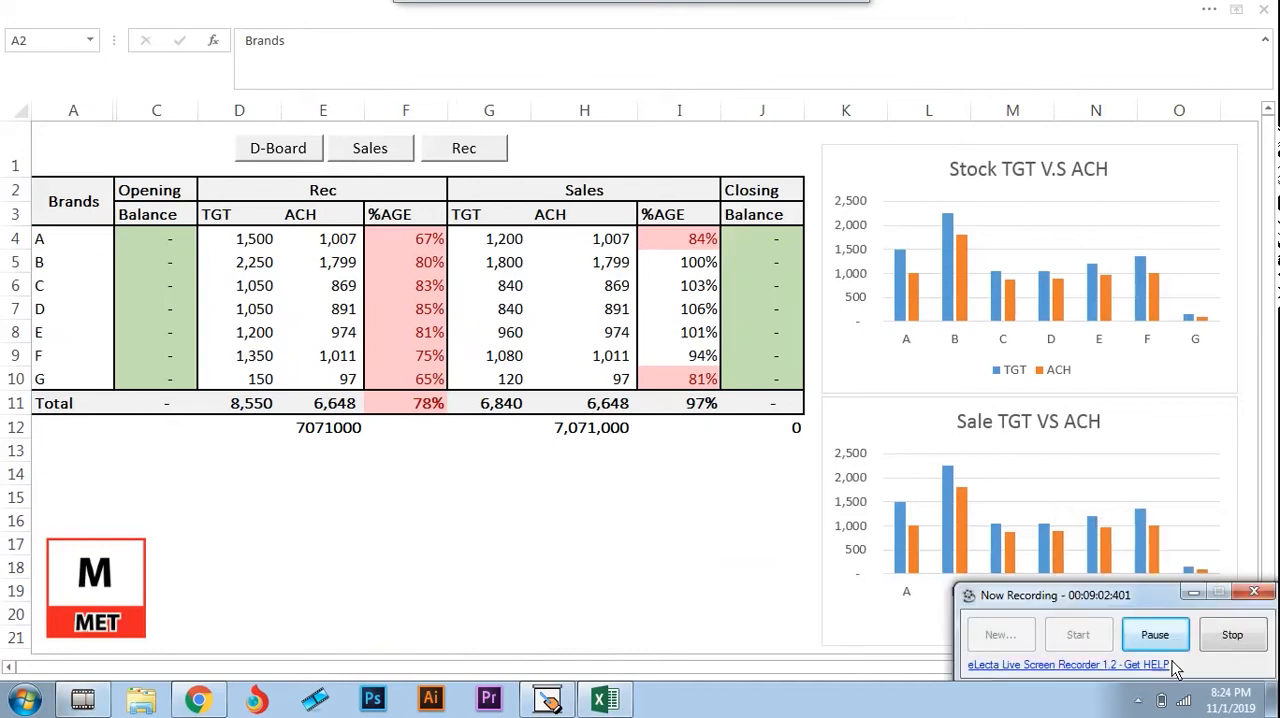
left_click(1160, 637)
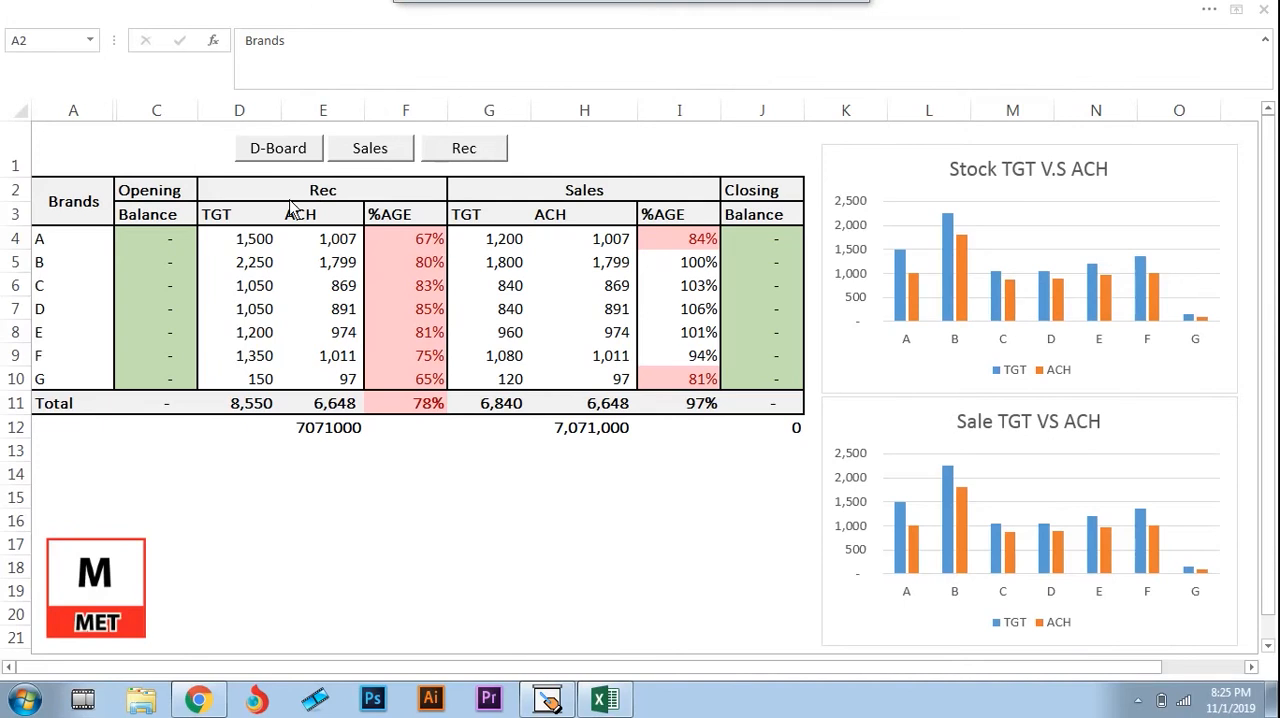
Select the Rec heading on the dashboard and review the first brands' receiving targets in column D
left_click(250, 197)
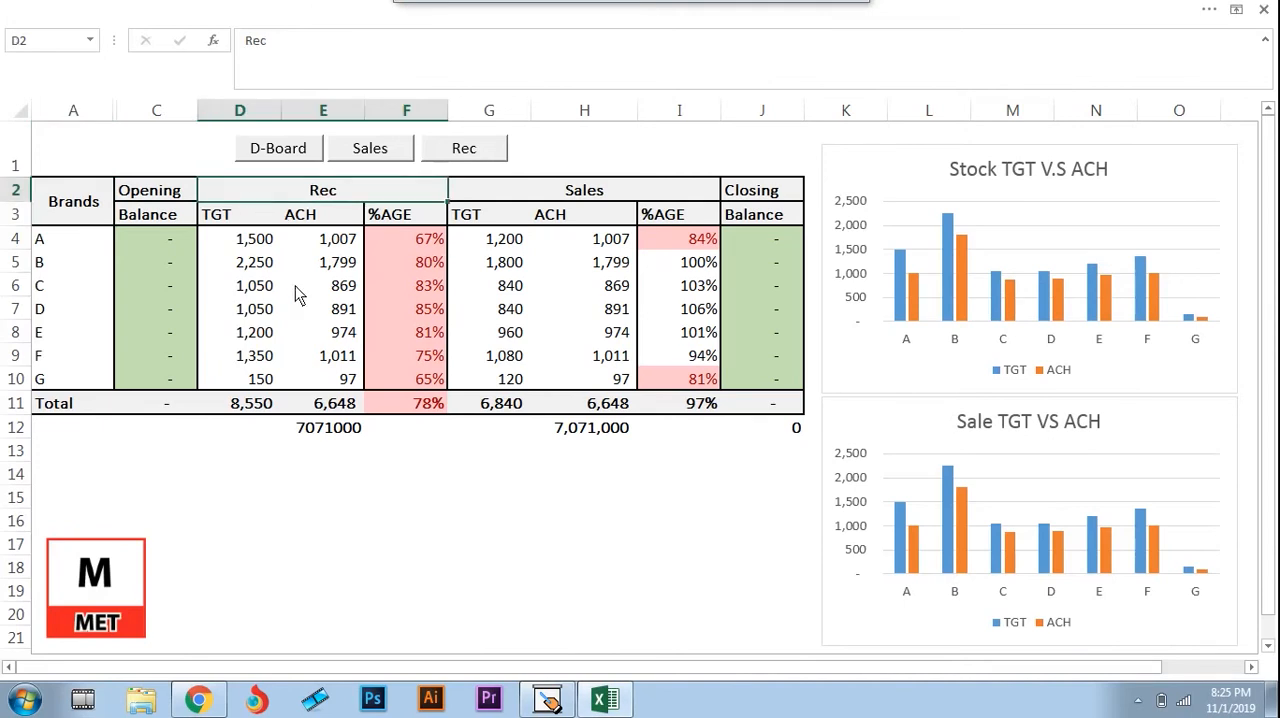
key("Down")
key("Down")
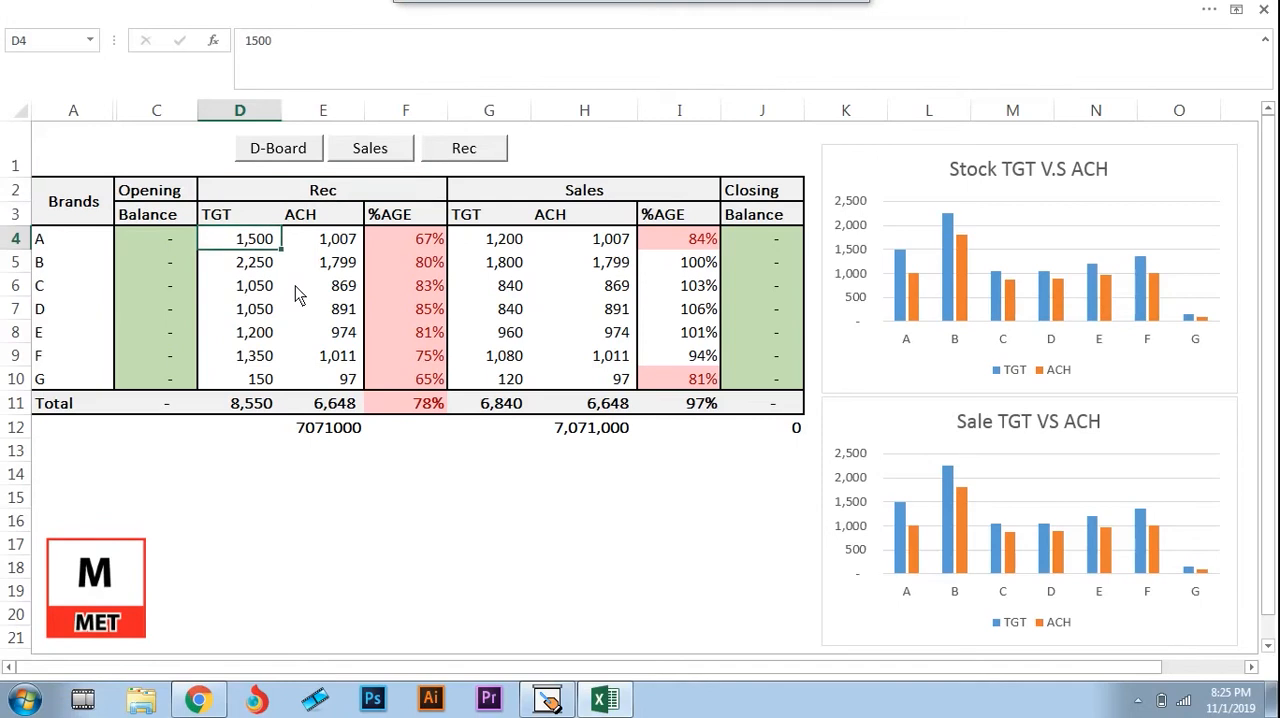
key("Down")
Review the brand names listed under the Brands heading in column A of the dashboard
key("Left")
key("Left")
key("Up")
Review the Opening Balance heading in column C and the brands' opening balance cells beneath it
key("Up")
key("Down")
key("Down")
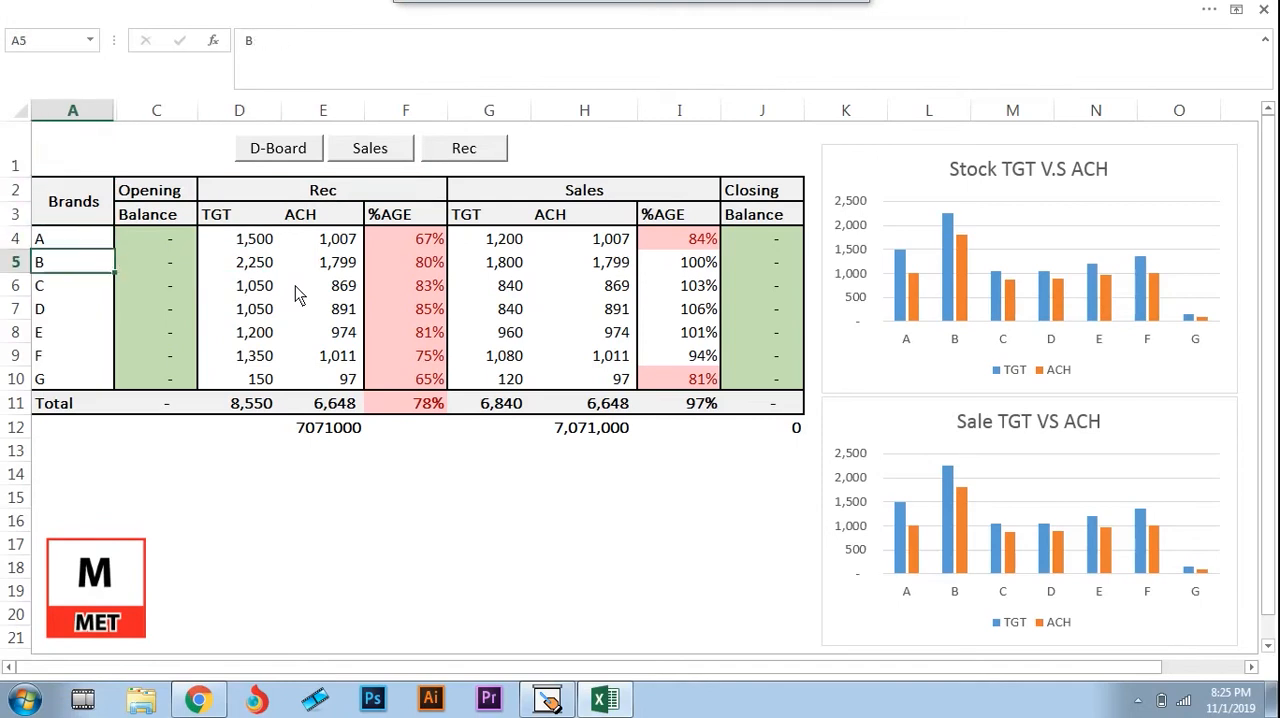
key("Down")
key("Down")
key("Down")
key("Right")
key("Up")
key("Up")
key("Up")
key("Up")
key("Up")
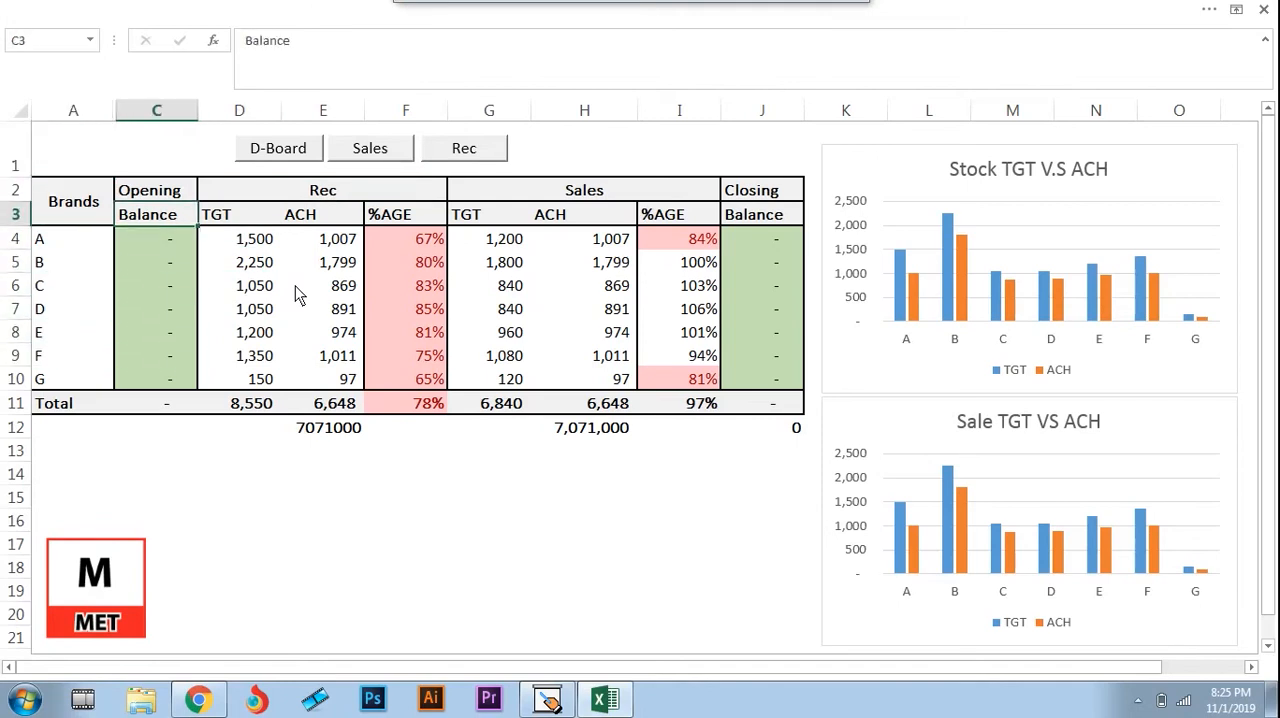
key("Down")
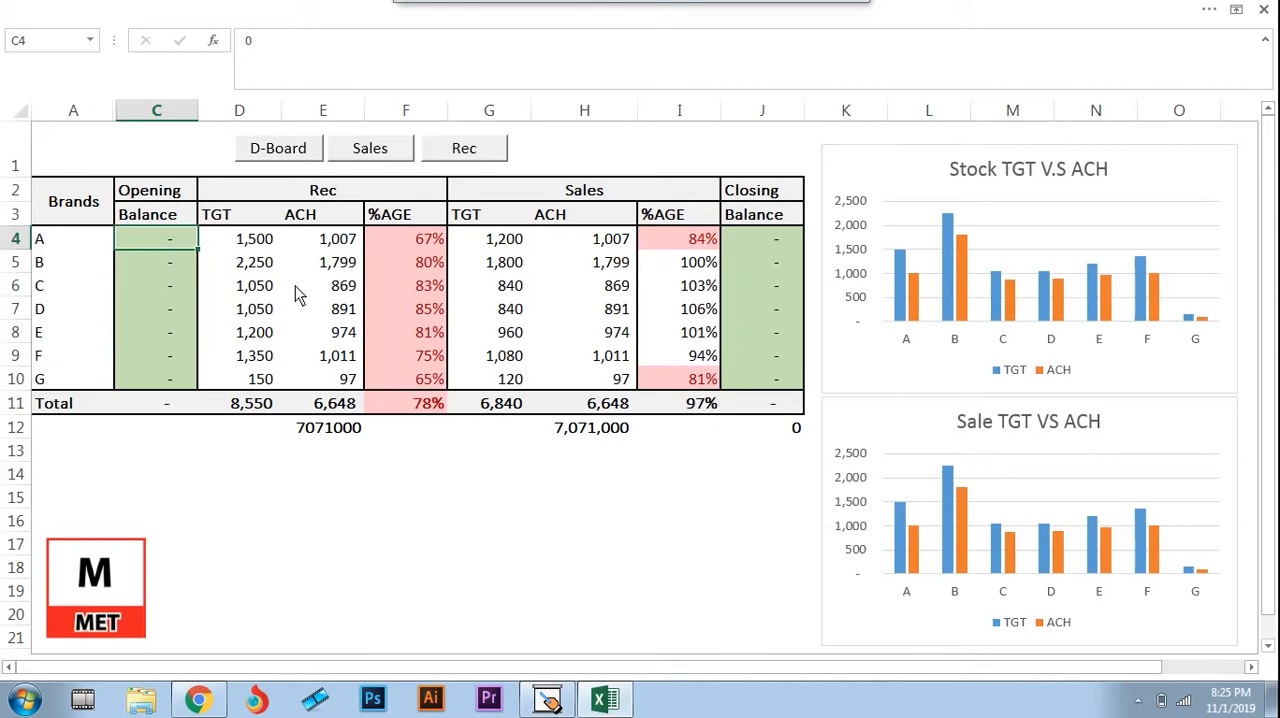
key("Down")
key("Down")
key("Down")
key("Down")
key("Down")
key("Up")
key("Up")
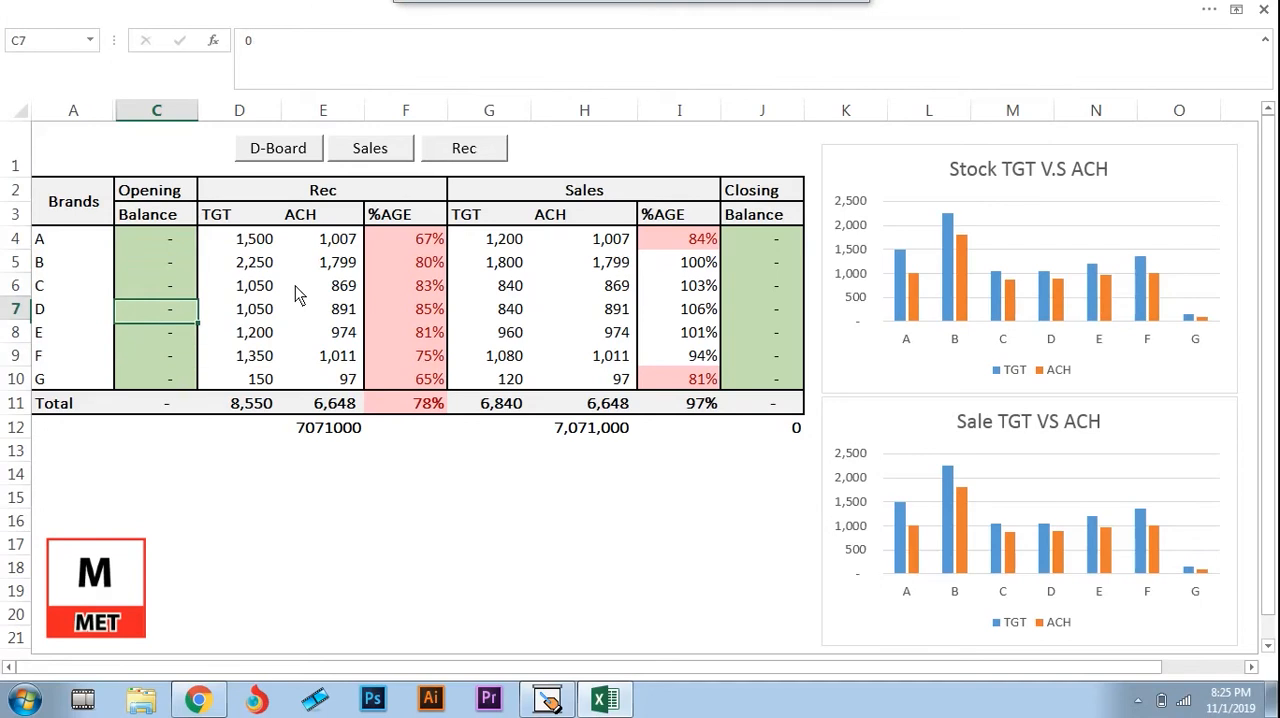
Review the Rec heading on the dashboard and the receiving targets of brands A to F in column D
key("Up")
key("Right")
key("Up")
key("Up")
key("Up")
key("Up")
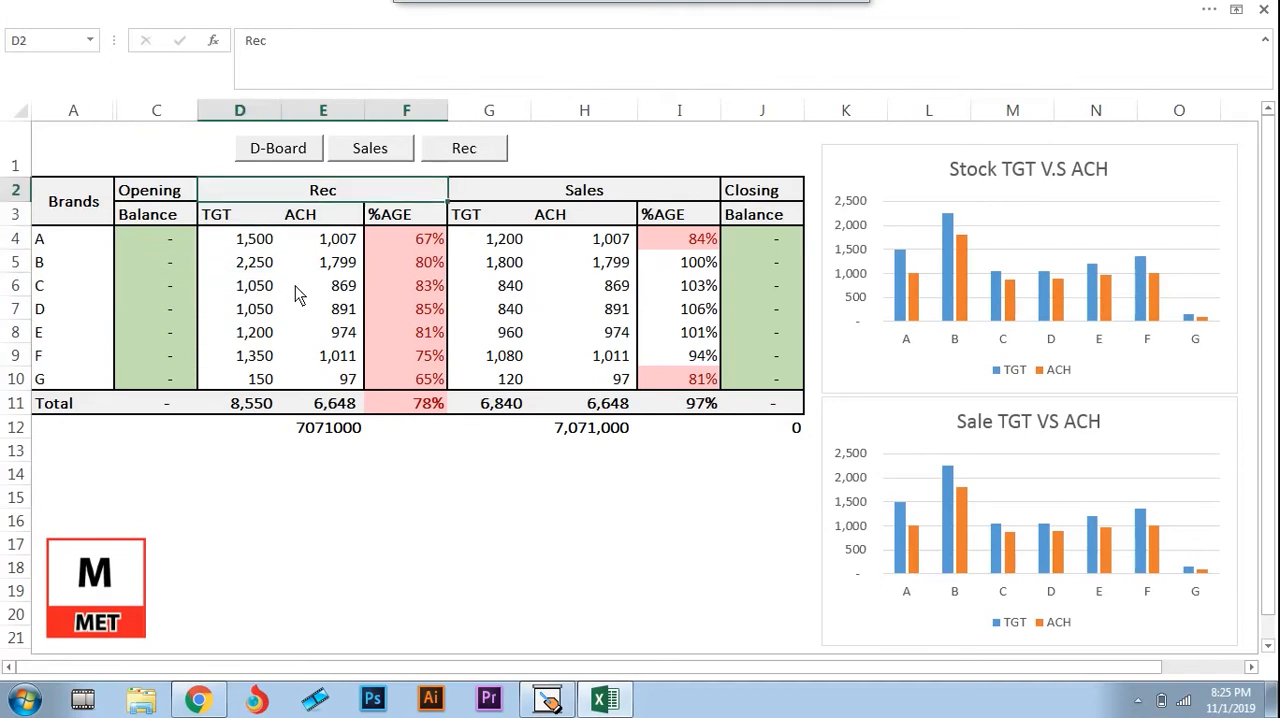
key("Down")
key("Down")
key("Left")
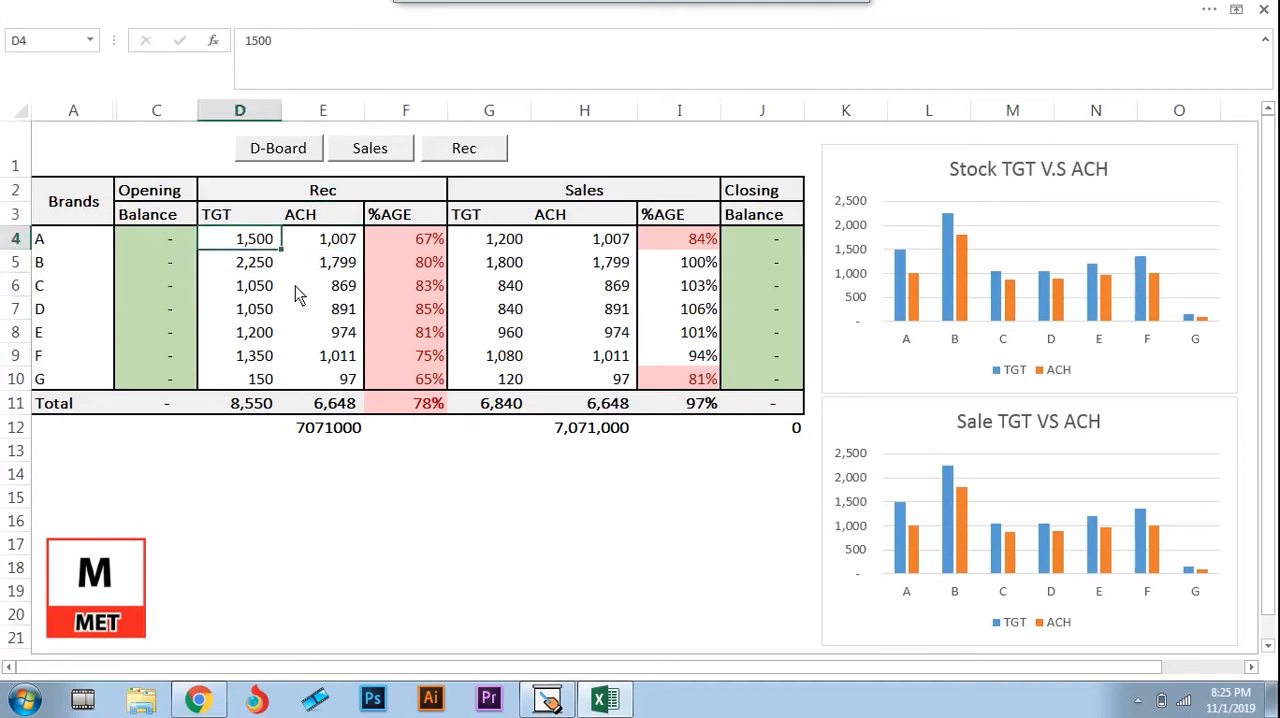
key("Down")
key("Down")
key("Down")
key("Down")
key("Down")
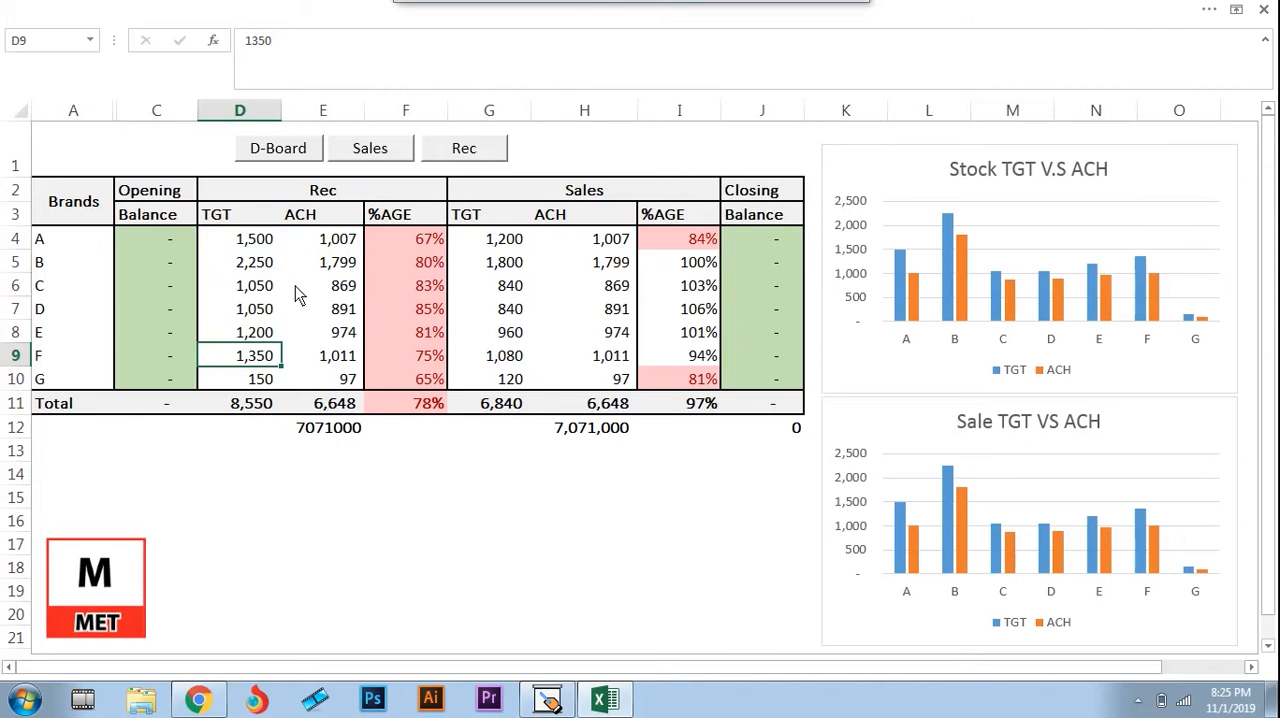
Review the Rec achievement cells in column E and the formulas behind them
key("Right")
key("Up")
key("Up")
key("Up")
key("Up")
key("Up")
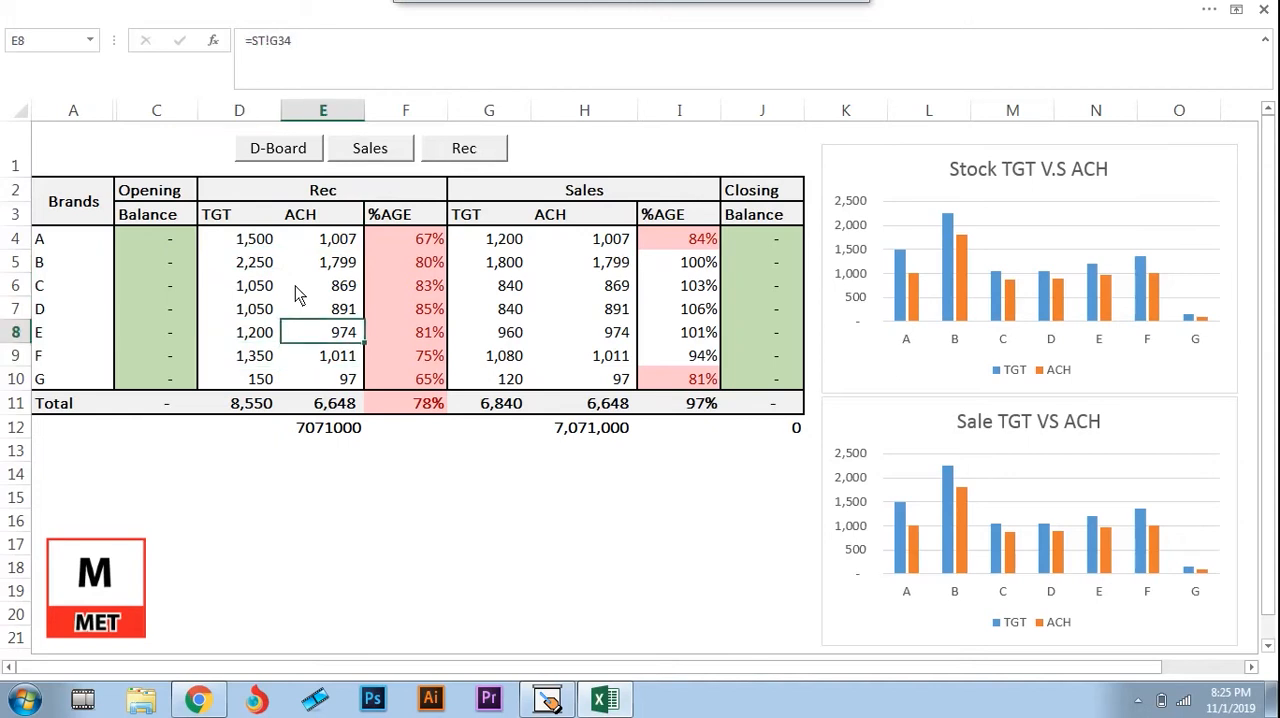
key("Down")
key("Down")
key("Down")
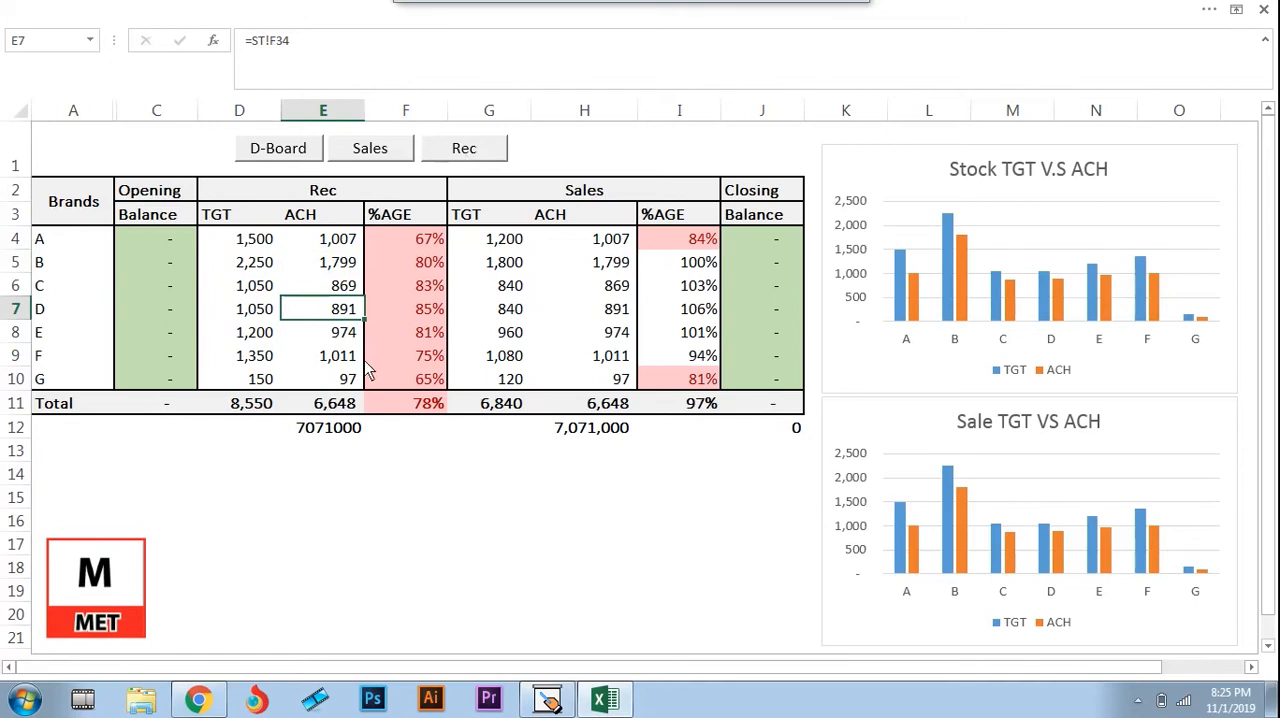
Show the Stock Rec. sheet and examine its Total column J from the daily rows to the bottom total row
left_click(469, 156)
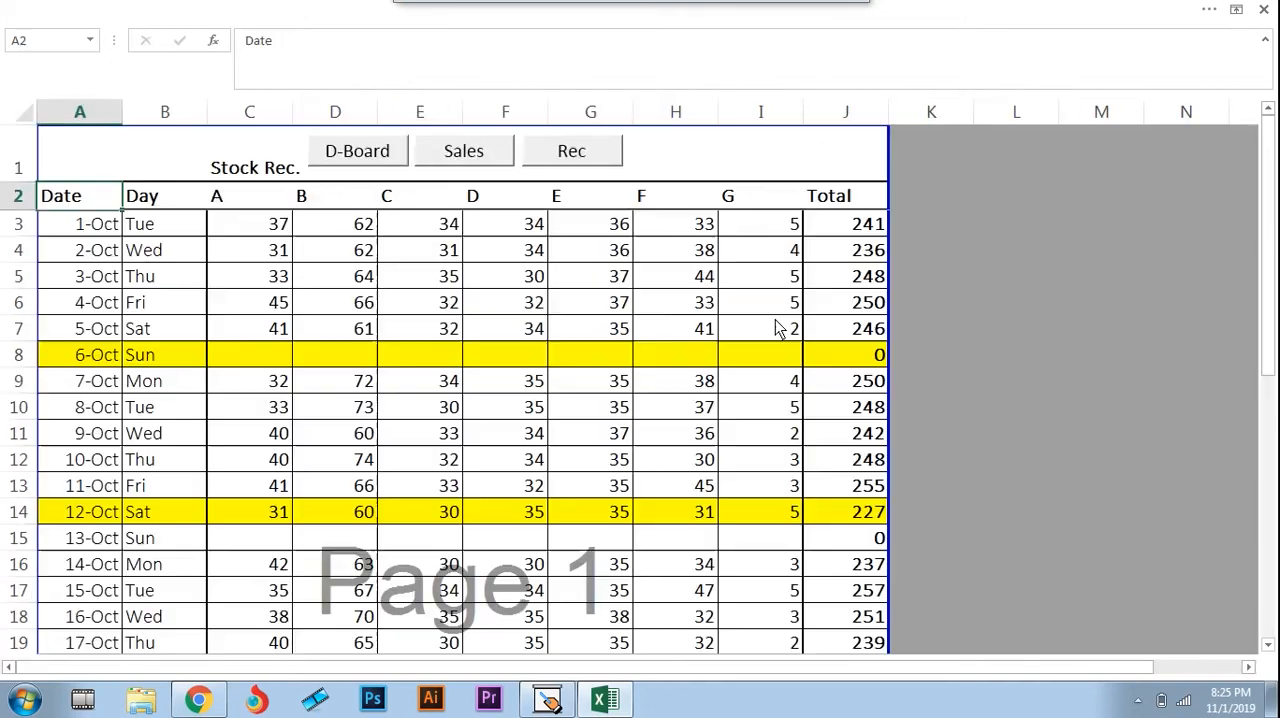
left_click(893, 300)
key("Left")
key("ctrl+Down")
key("Down")
key("Down")
key("Up")
key("Up")
key("Up")
key("ctrl+Up")
key("ctrl+Up")
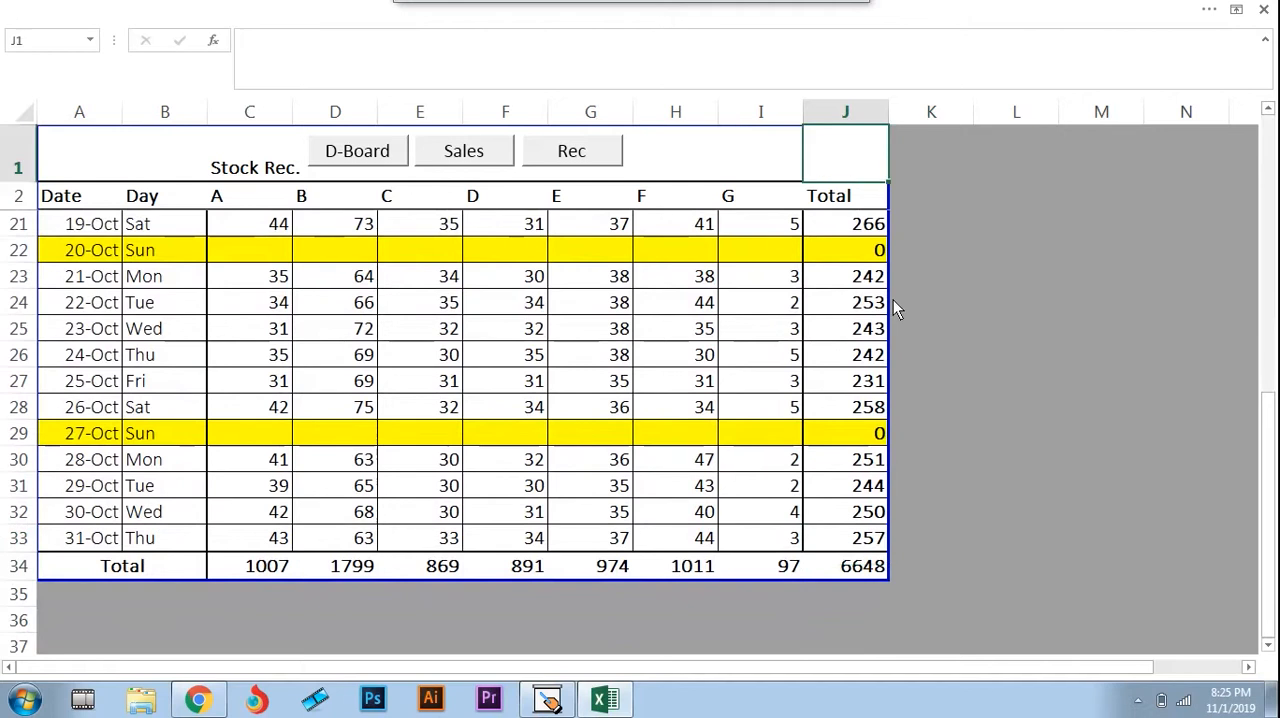
key("Down")
key("Down")
key("Down")
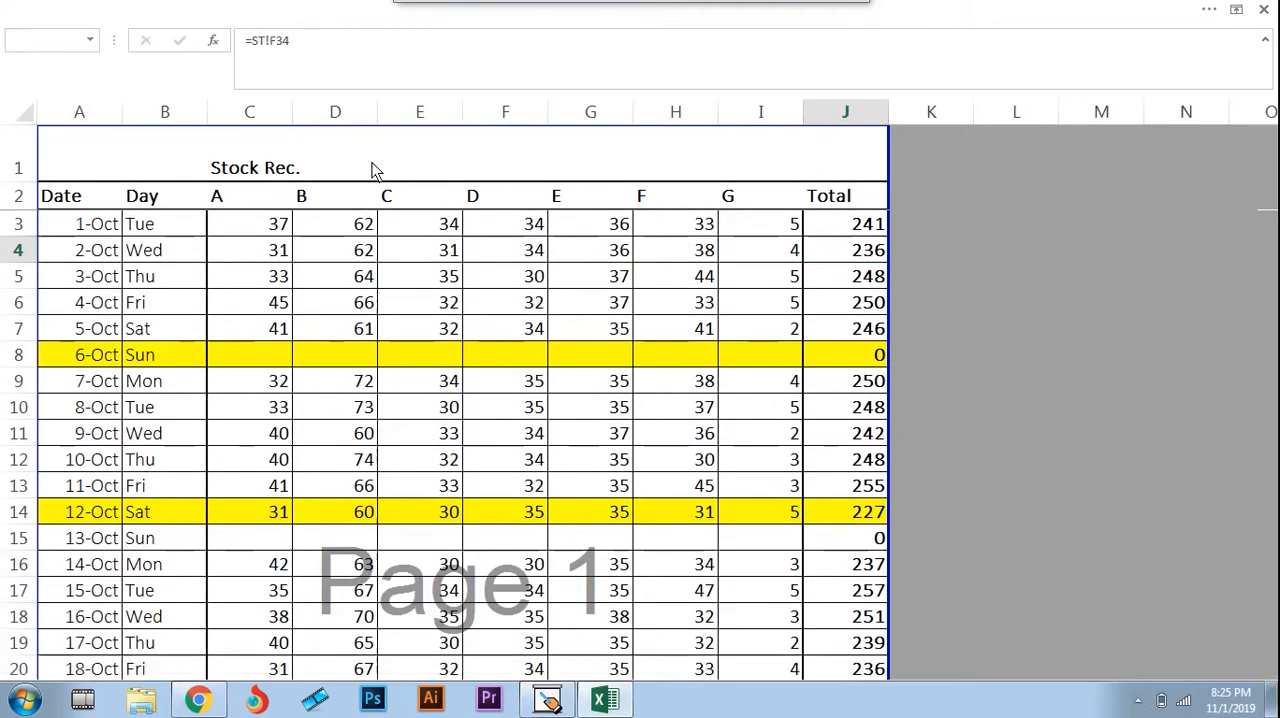
Return to the D-Board dashboard and review brand A's receiving target and achievement in D4 and E4
left_click(372, 160)
left_click(252, 248)
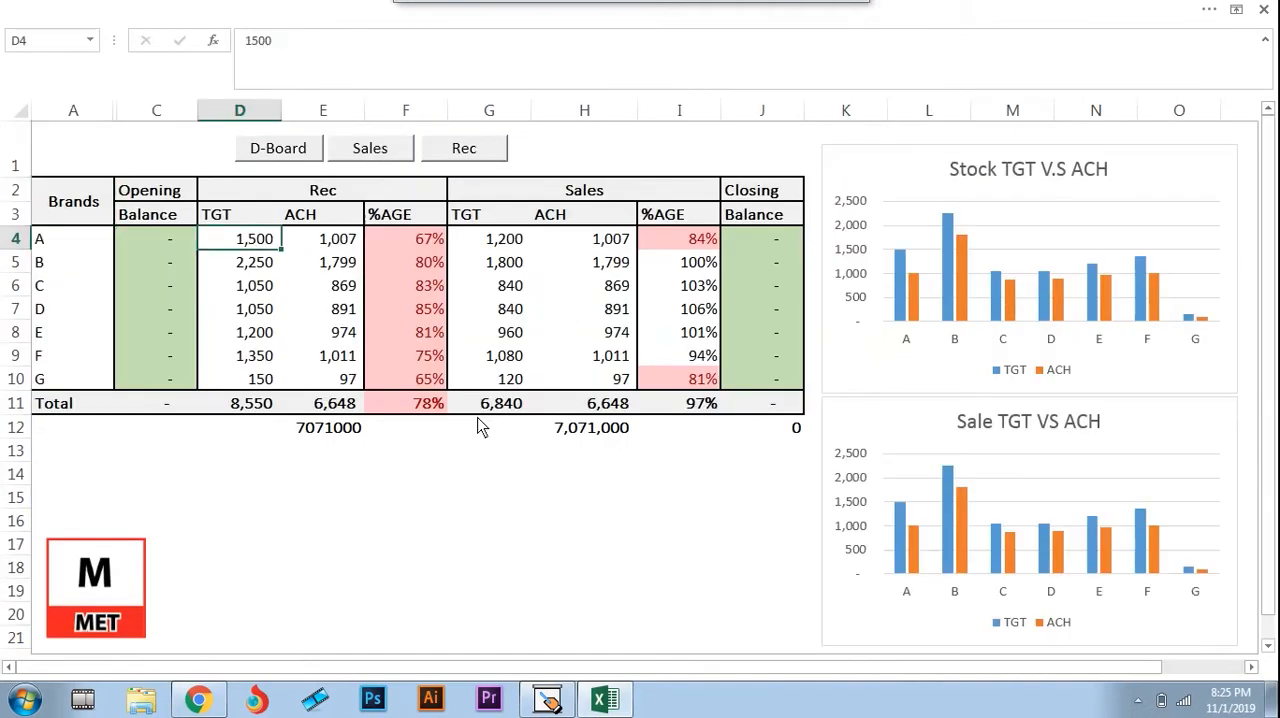
key("Right")
key("Left")
key("Left")
key("Right")
key("Right")
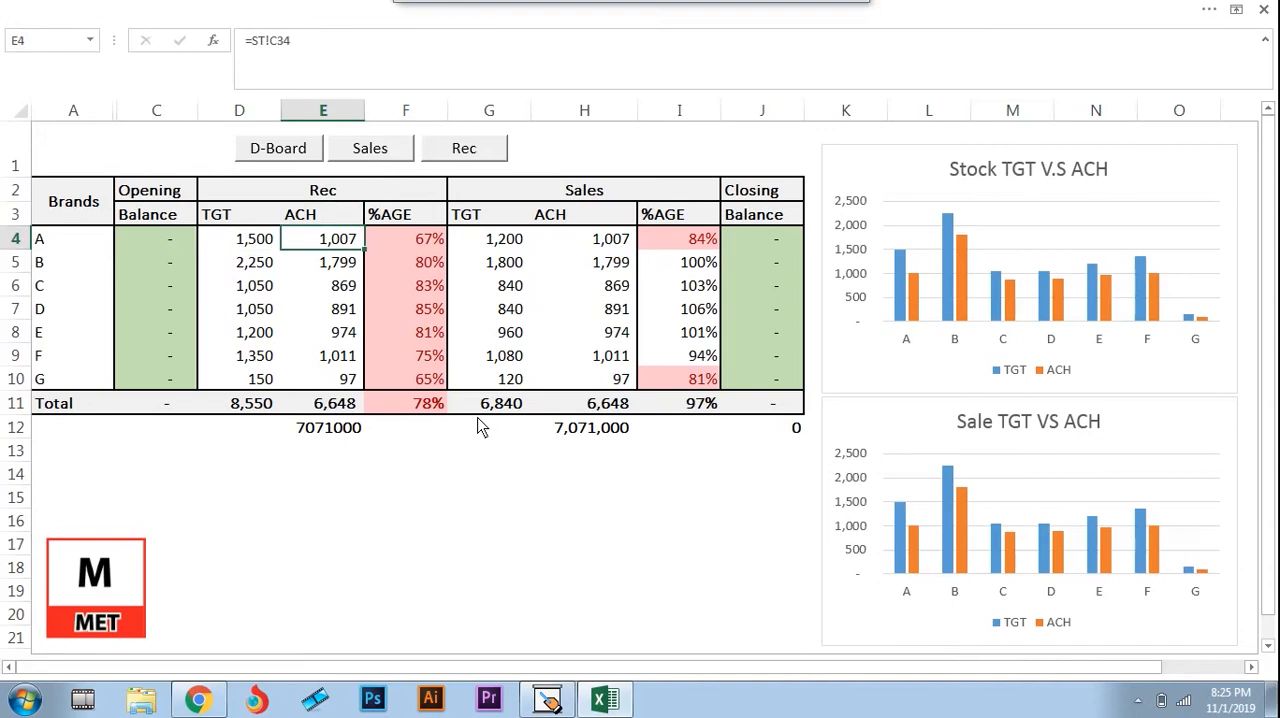
Link brand A's Rec achievement in E4 to its Stock Rec. sheet total with =ST!C34
type("=")
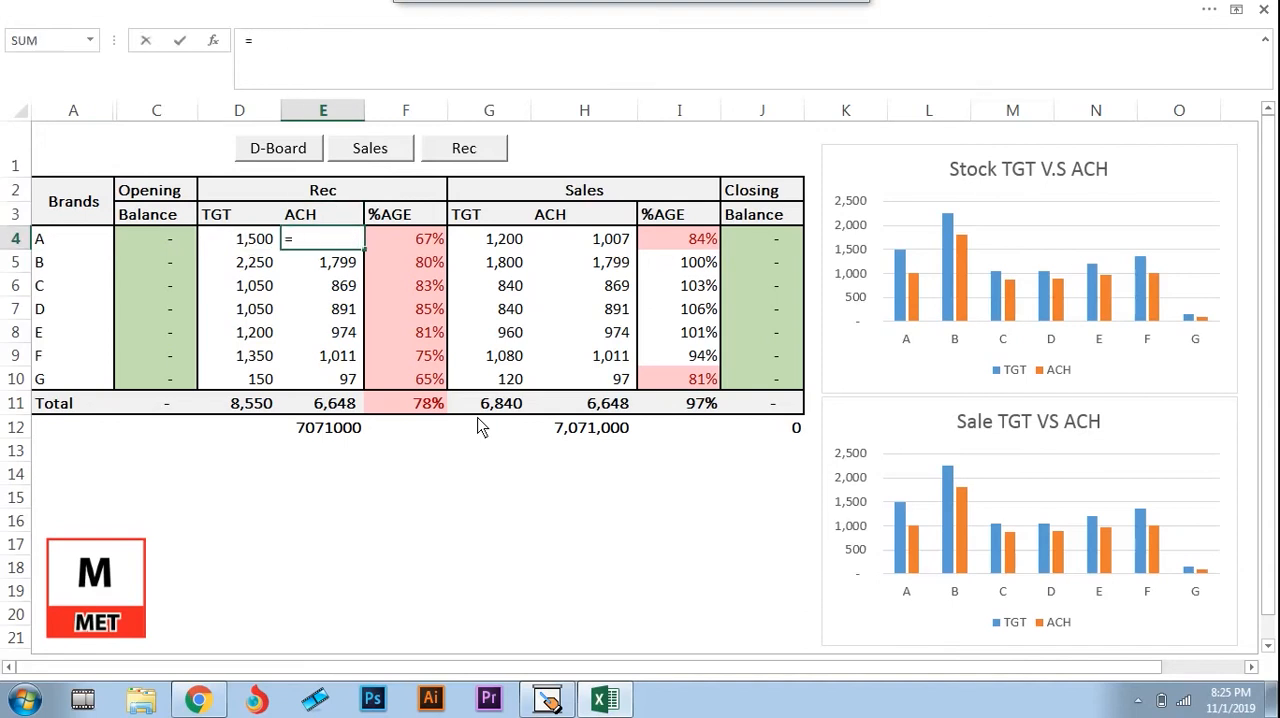
key("ctrl+Page_Down")
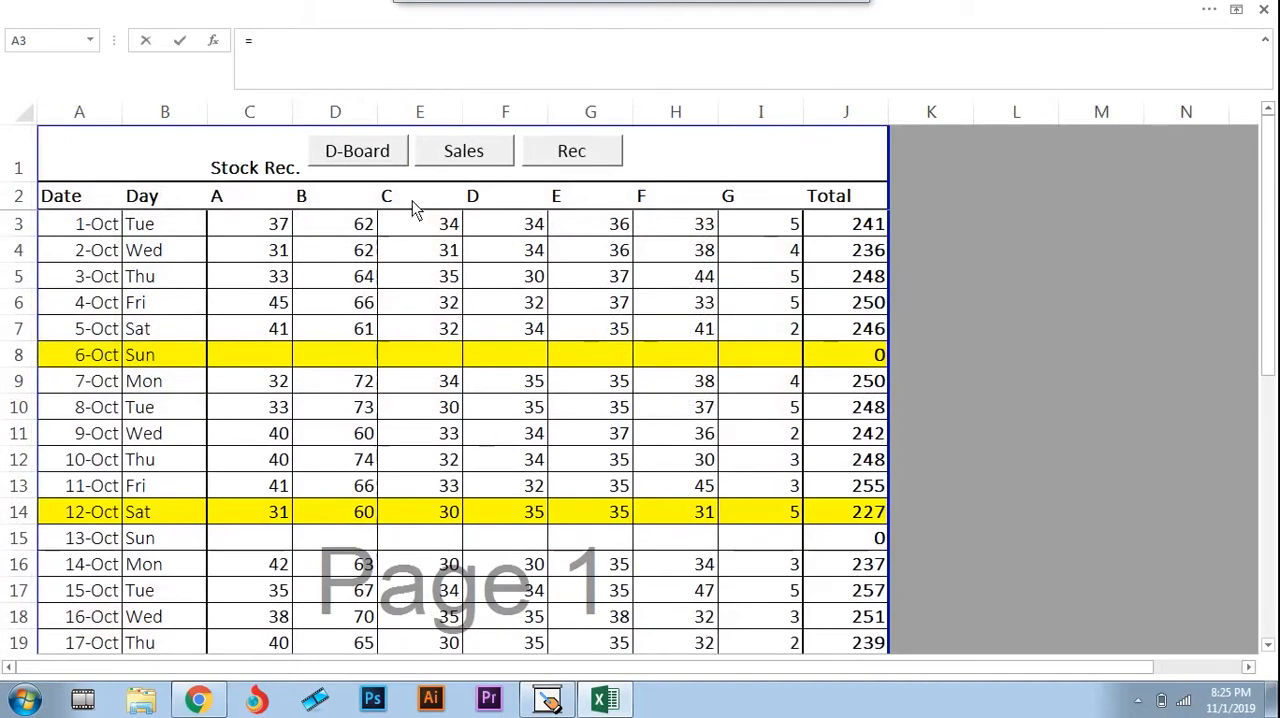
left_click(280, 225)
key("Down")
key("Down")
key("Down")
key("Down")
key("Down")
key("Down")
key("Down")
key("Down")
key("Down")
key("Down")
key("Down")
key("Down")
key("Down")
key("Down")
key("Down")
key("Down")
key("Down")
key("Down")
key("Down")
key("Down")
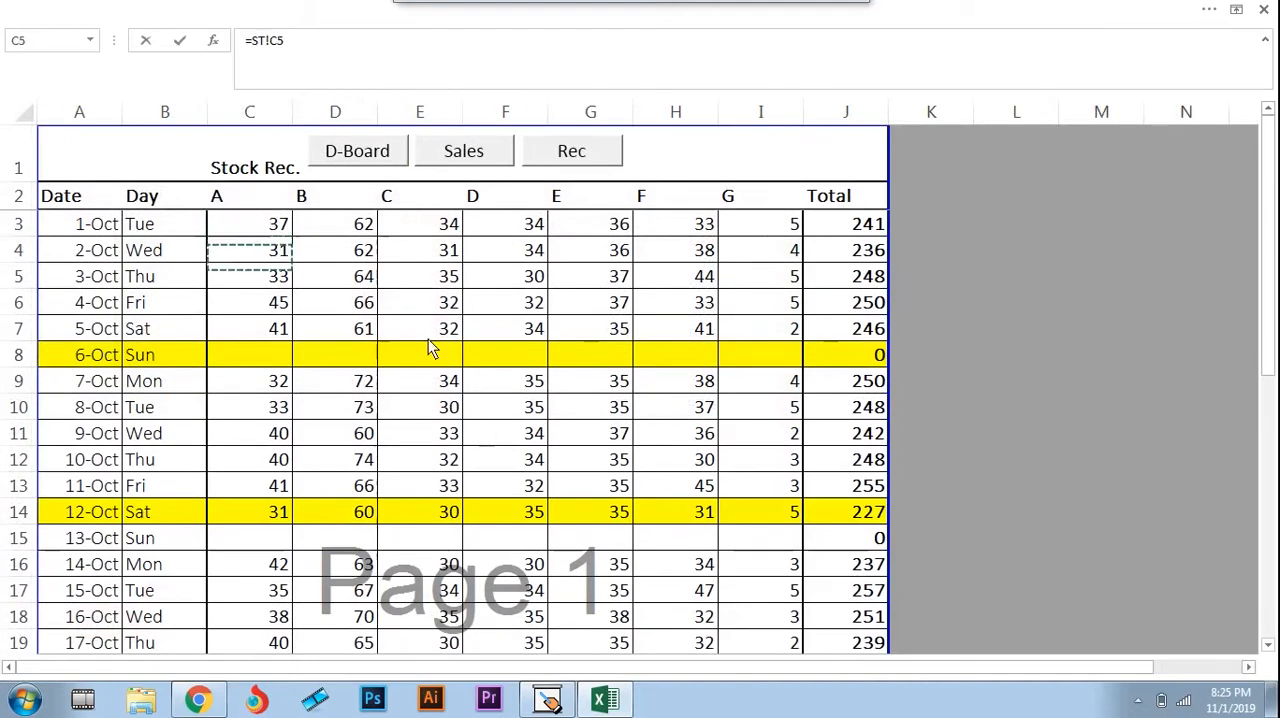
key("Down")
key("Down")
key("Down")
key("Down")
key("Down")
key("Down")
key("Down")
key("Down")
key("Down")
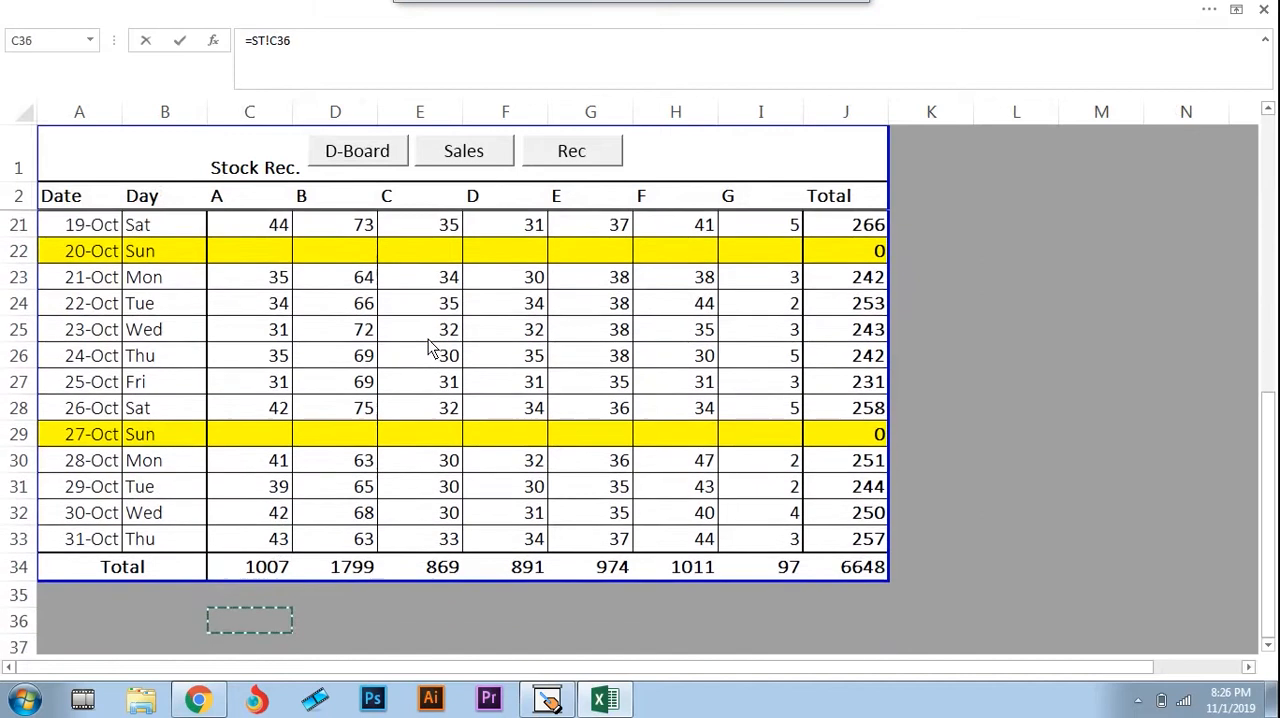
key("Down")
key("Return")
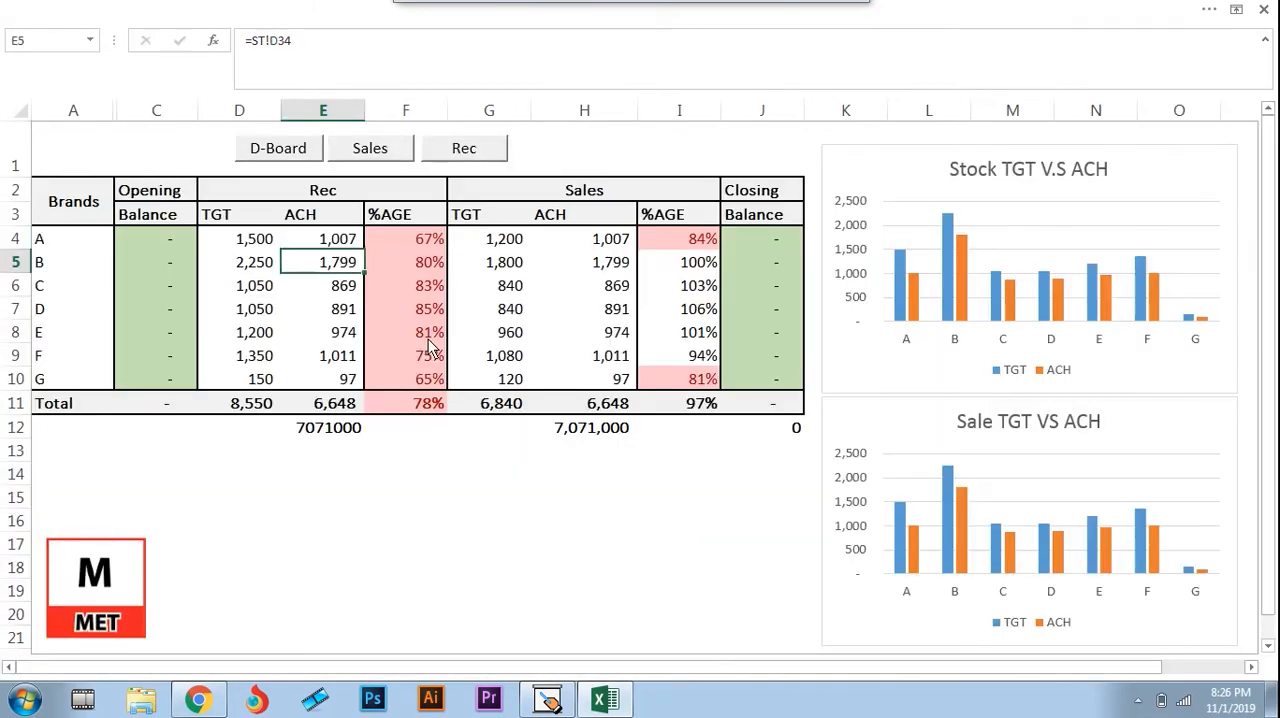
Link brand B's Rec achievement in E5 to its Stock Rec. sheet total with =ST!D34
key("Down")
key("Up")
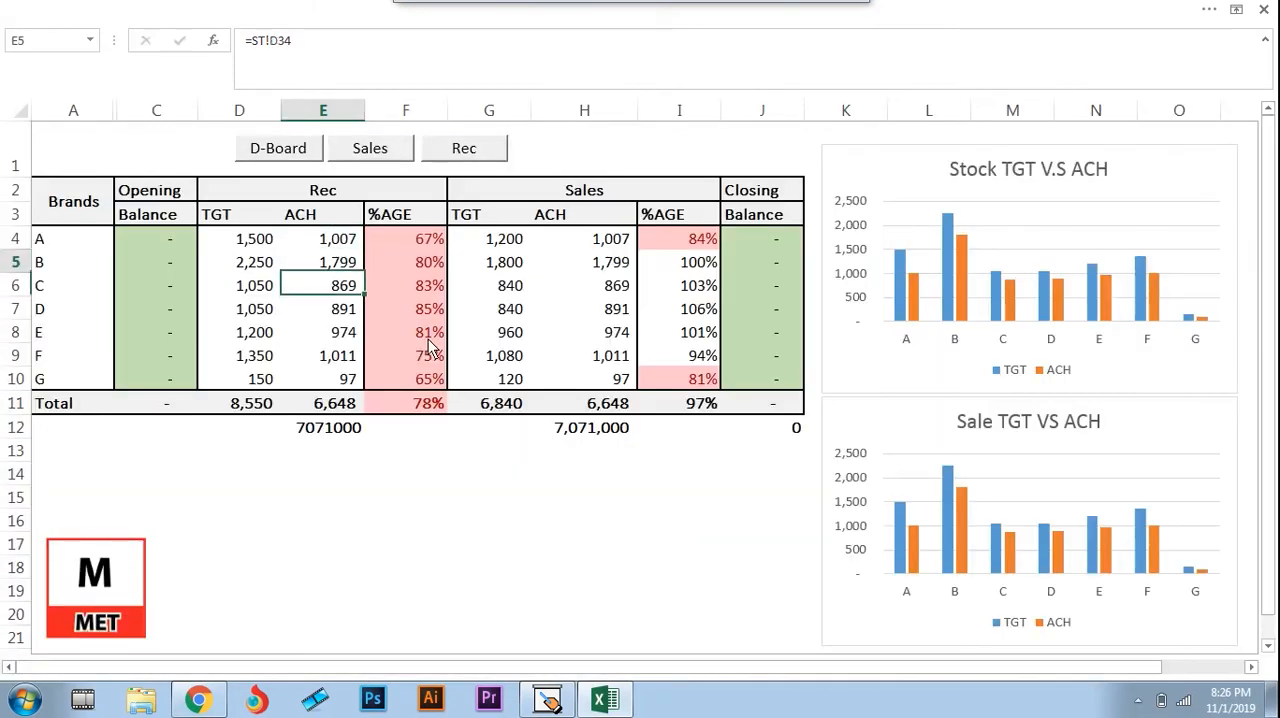
key("Right")
key("Left")
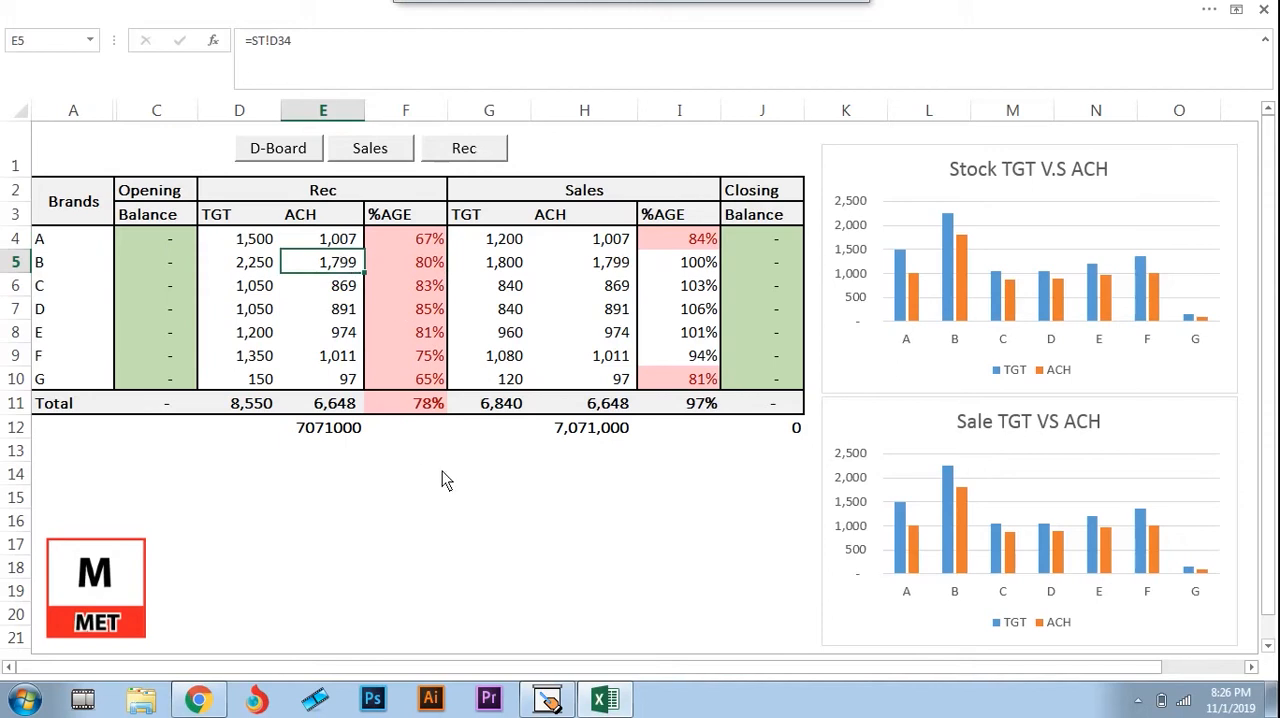
type("=")
key("ctrl+Page_Down")
key("ctrl+Page_Down")
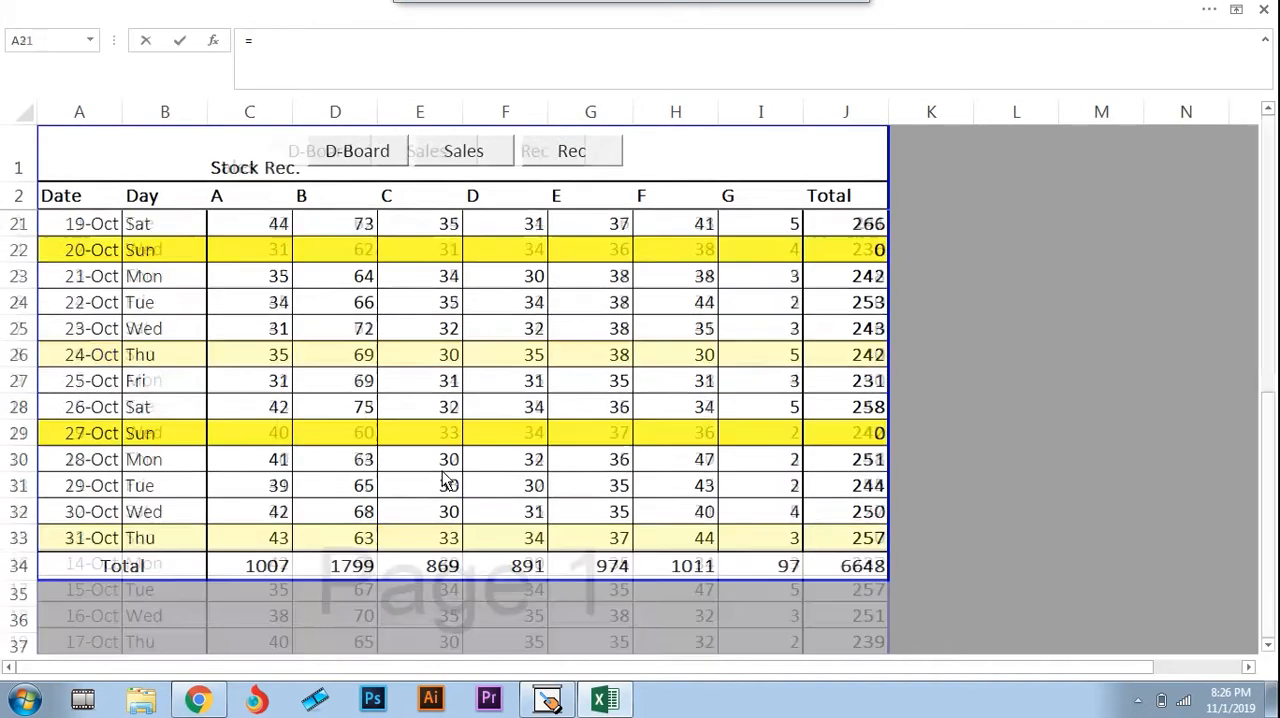
left_click(360, 563)
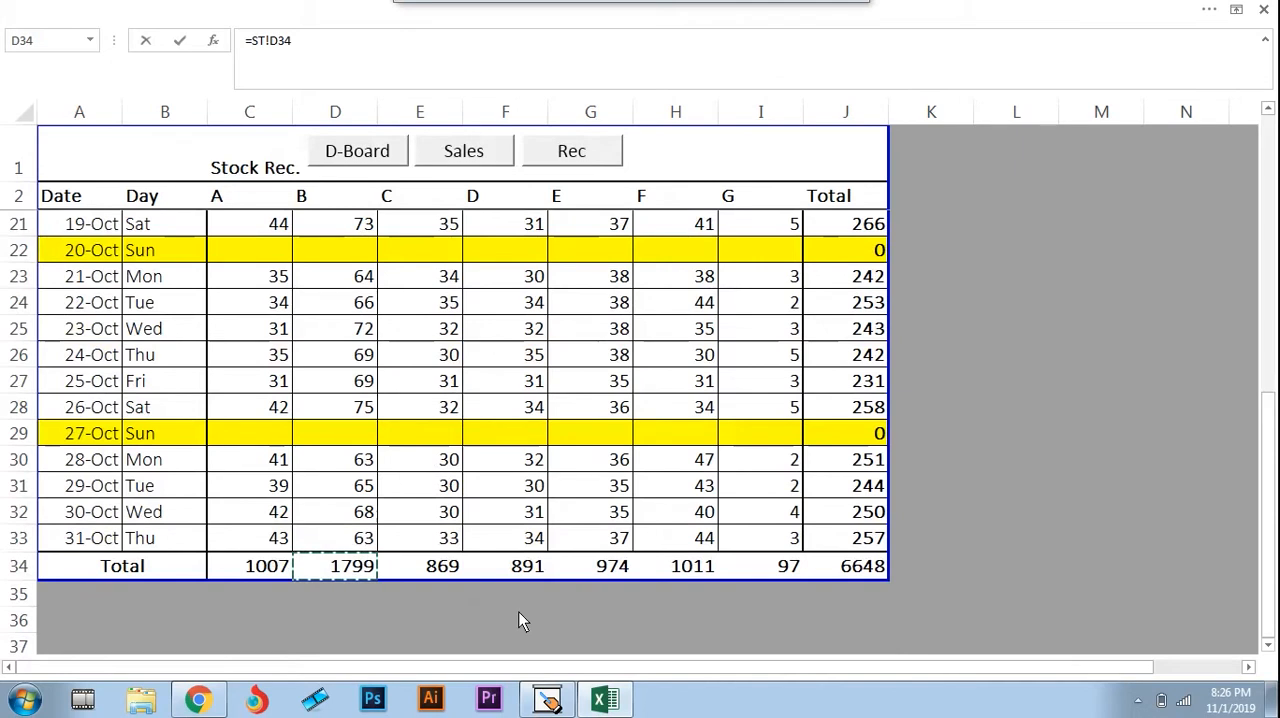
key("Return")
Check the Stock Rec. sheet links in the brands' Rec achievement cells, from E4 down column E
key("Up")
key("Up")
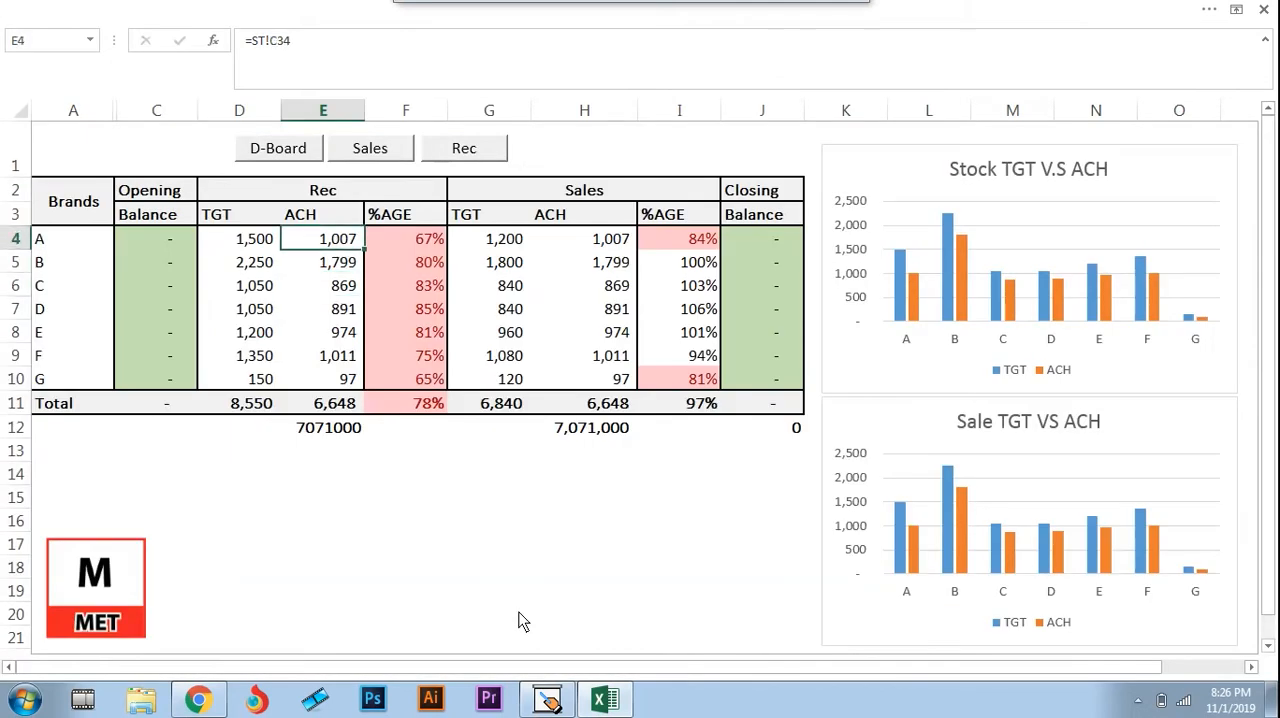
key("Down")
key("Down")
key("Down")
key("Down")
key("Down")
key("Down")
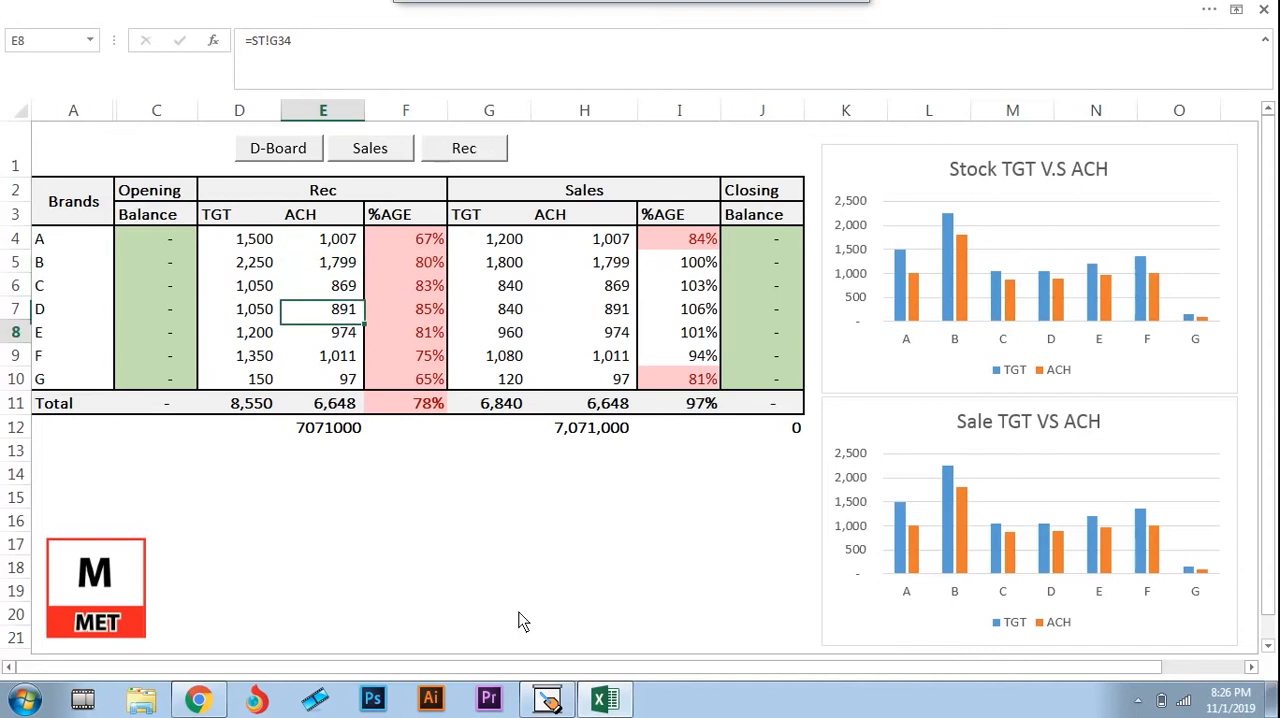
key("Up")
key("Up")
key("Up")
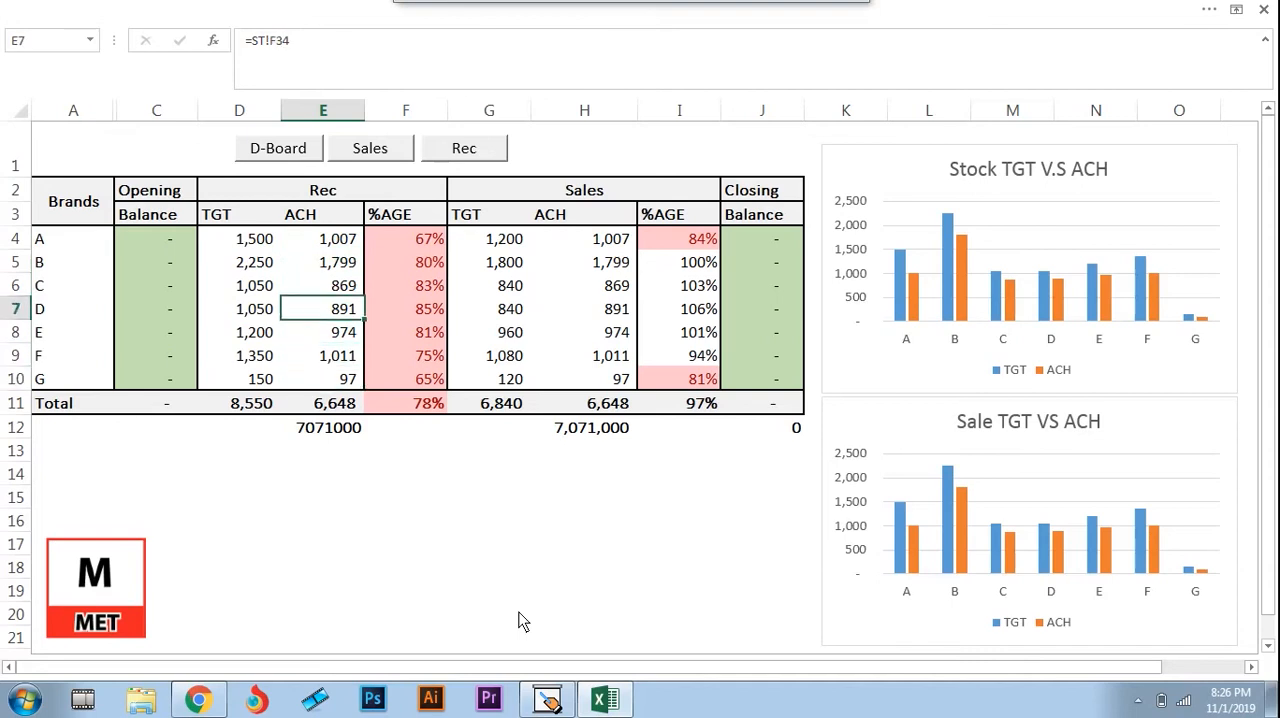
Show the Stock Rec. sheet and review the brand totals in row 34 across to the overall total in J34
left_click(466, 152)
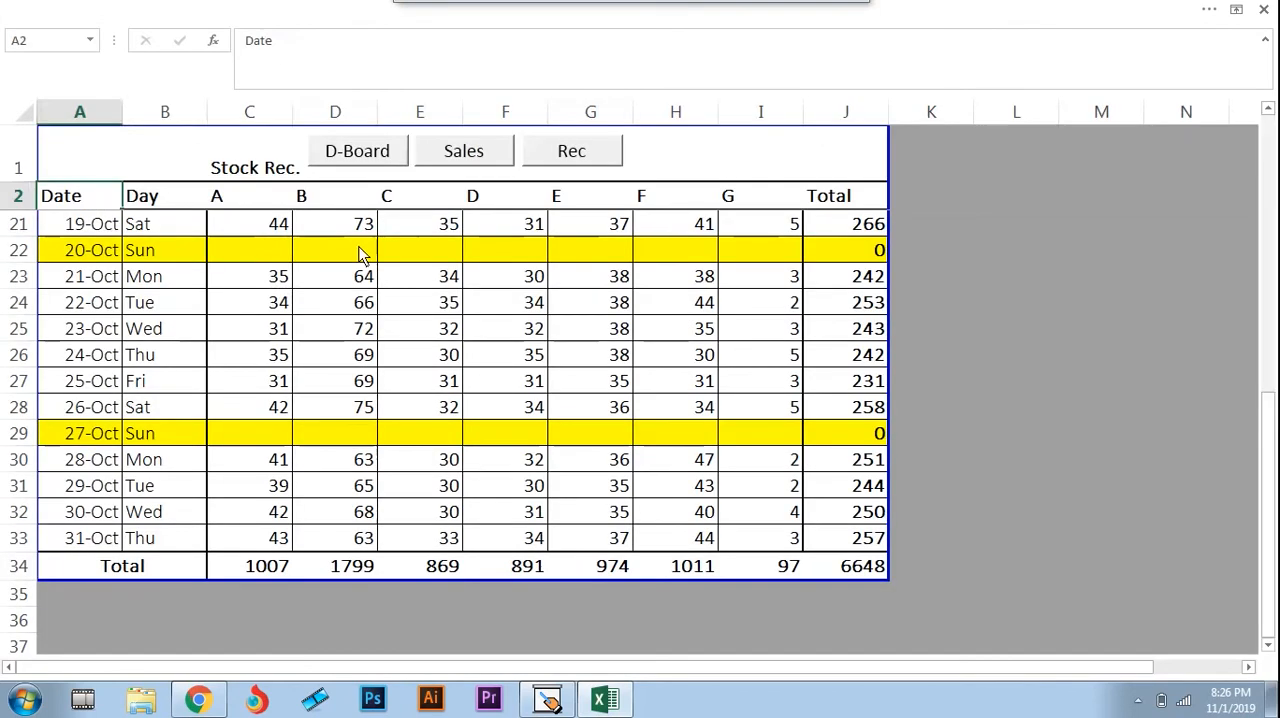
left_click(282, 284)
key("Down")
key("Down")
key("Down")
key("Down")
key("Down")
key("Down")
key("Down")
key("Down")
key("Down")
key("Down")
key("Down")
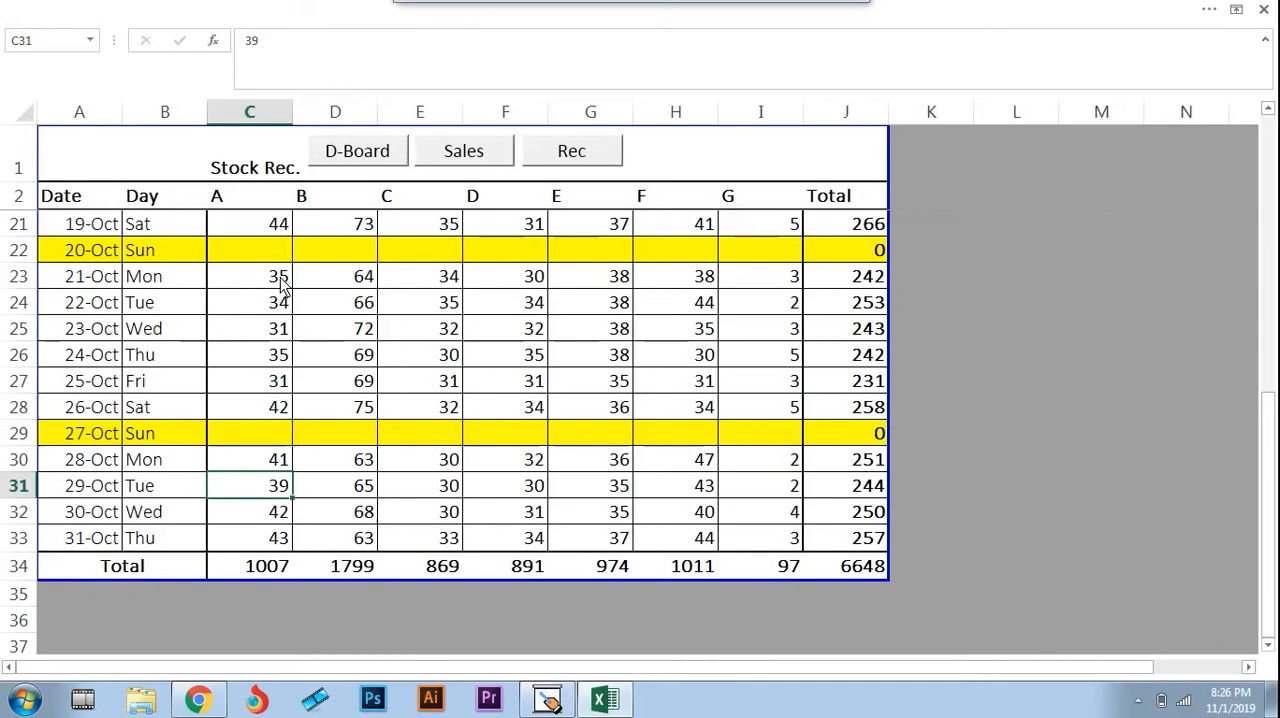
key("Right")
key("Right")
key("Right")
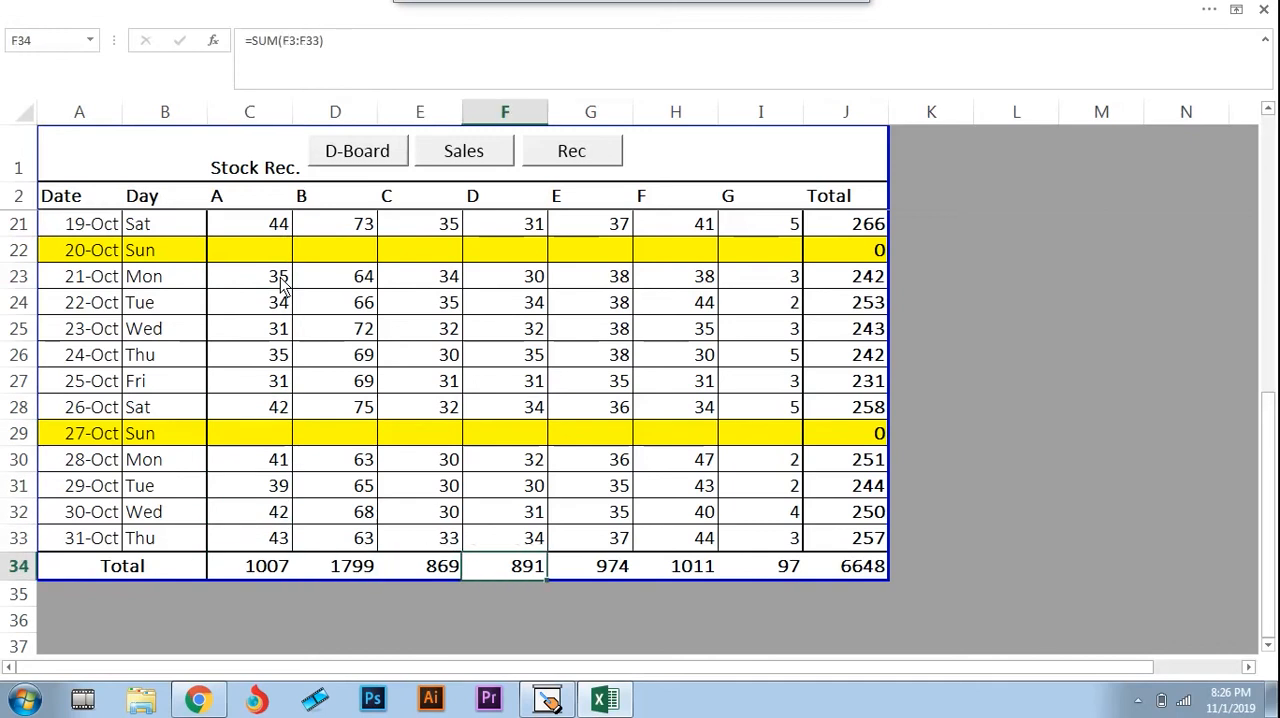
key("Right")
key("Right")
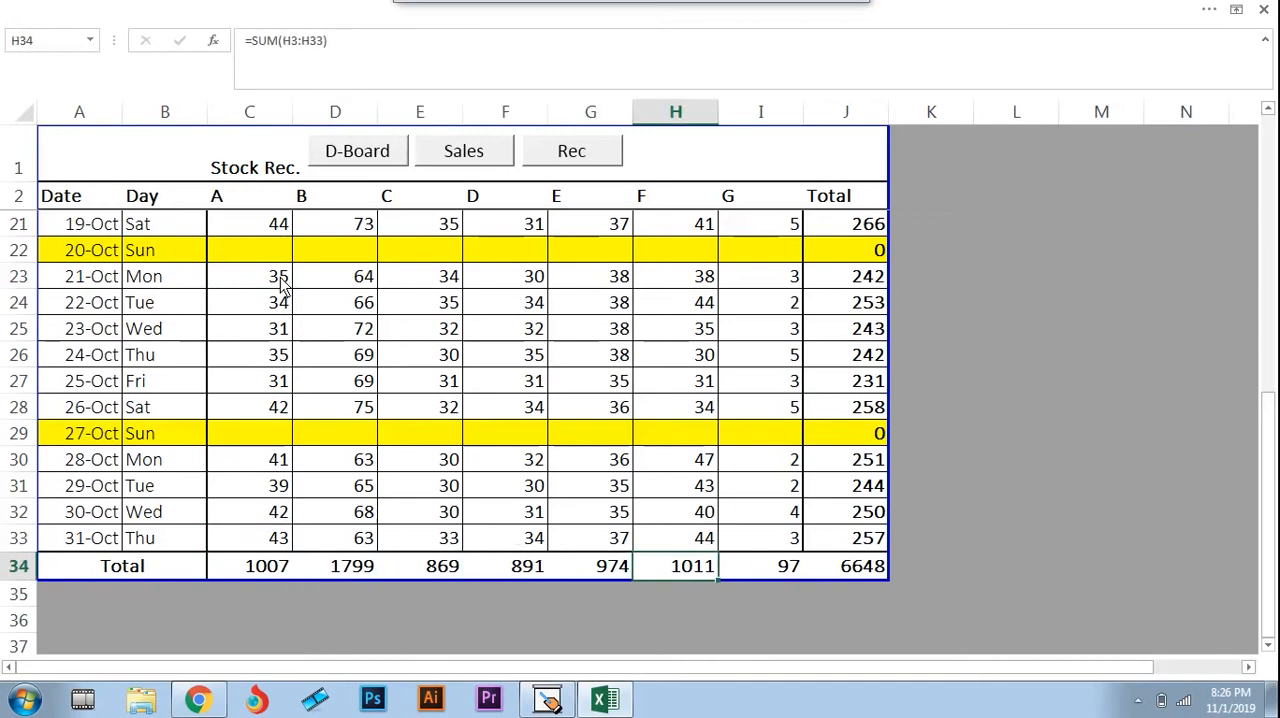
key("Right")
key("Right")
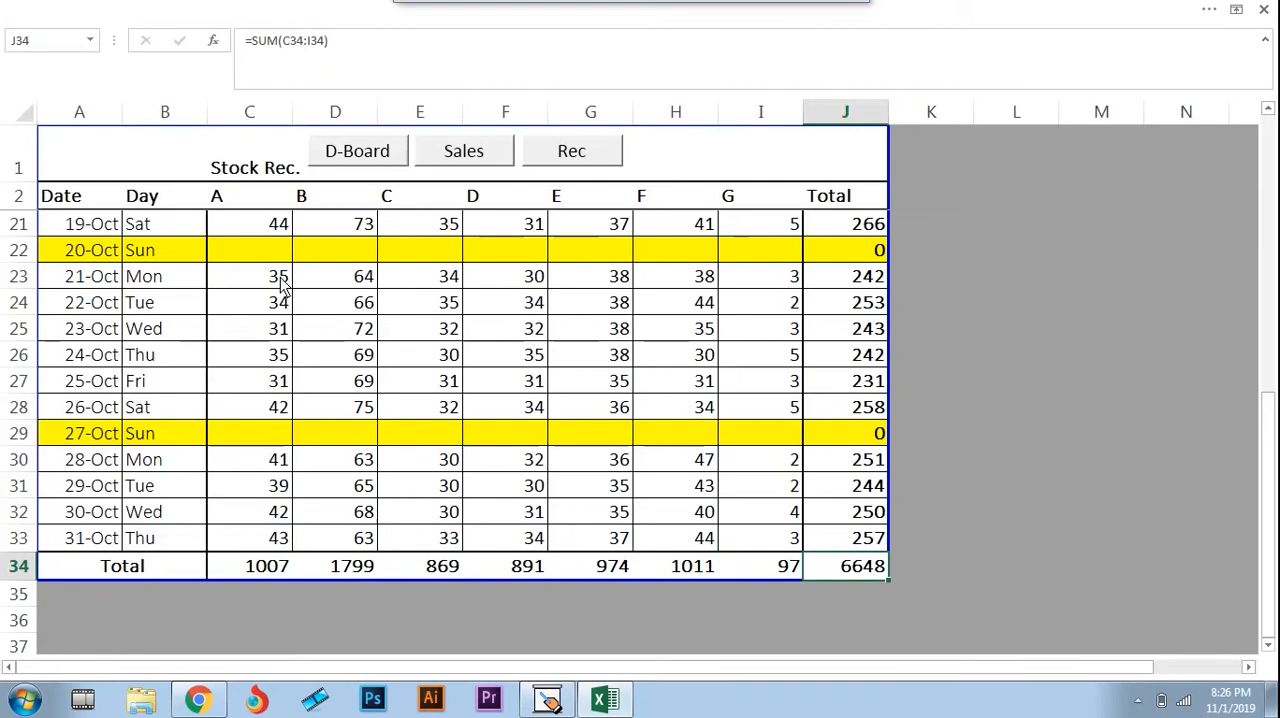
Return to the D-Board dashboard and review brand A's Rec percentage formula in F4 and its Sales figures
left_click(365, 154)
left_click(352, 244)
key("Right")
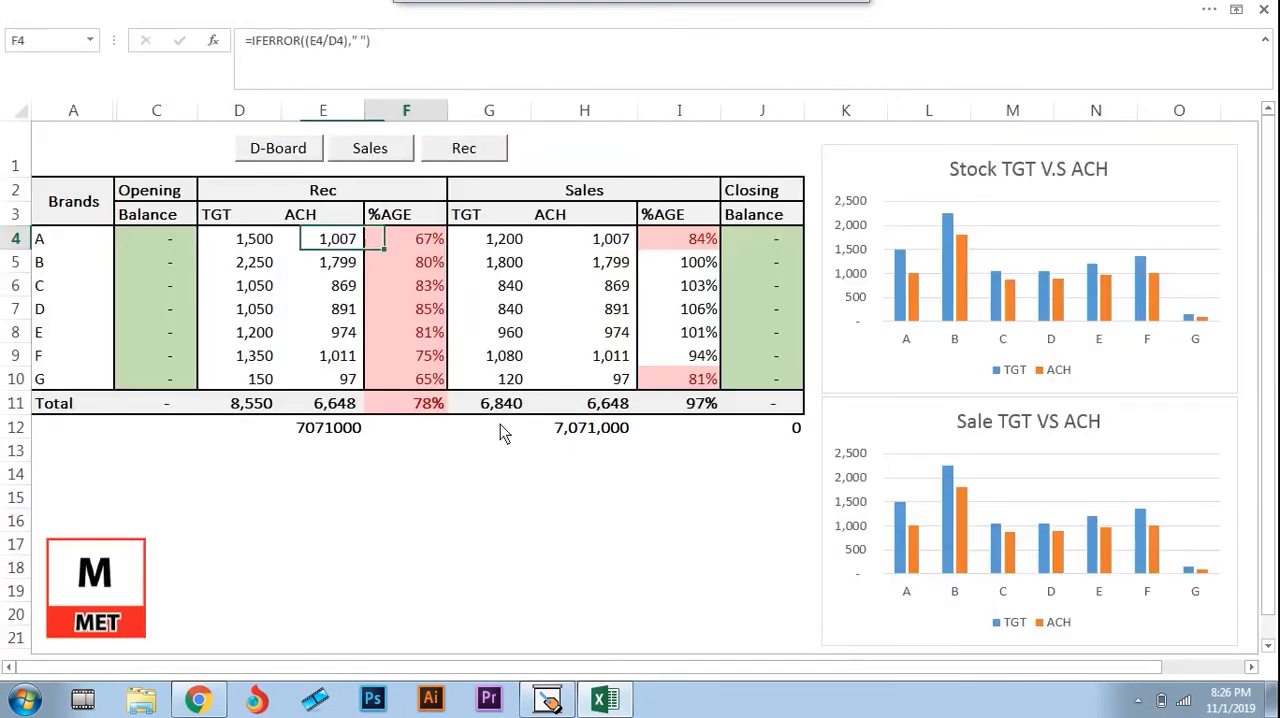
key("Right")
key("Up")
key("Down")
key("Right")
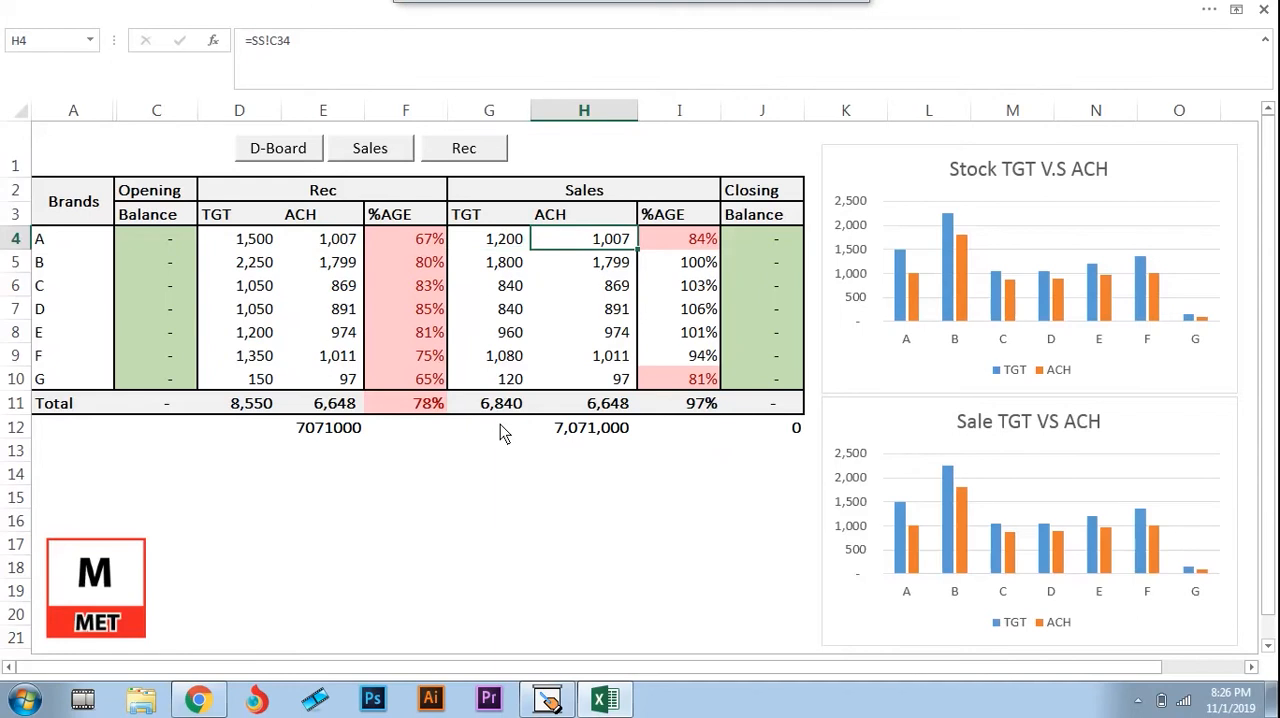
Review the Sales TGT and ACH columns for the brands, ending at brand G's achievement in H10
key("Left")
key("Up")
key("Right")
key("Down")
key("Left")
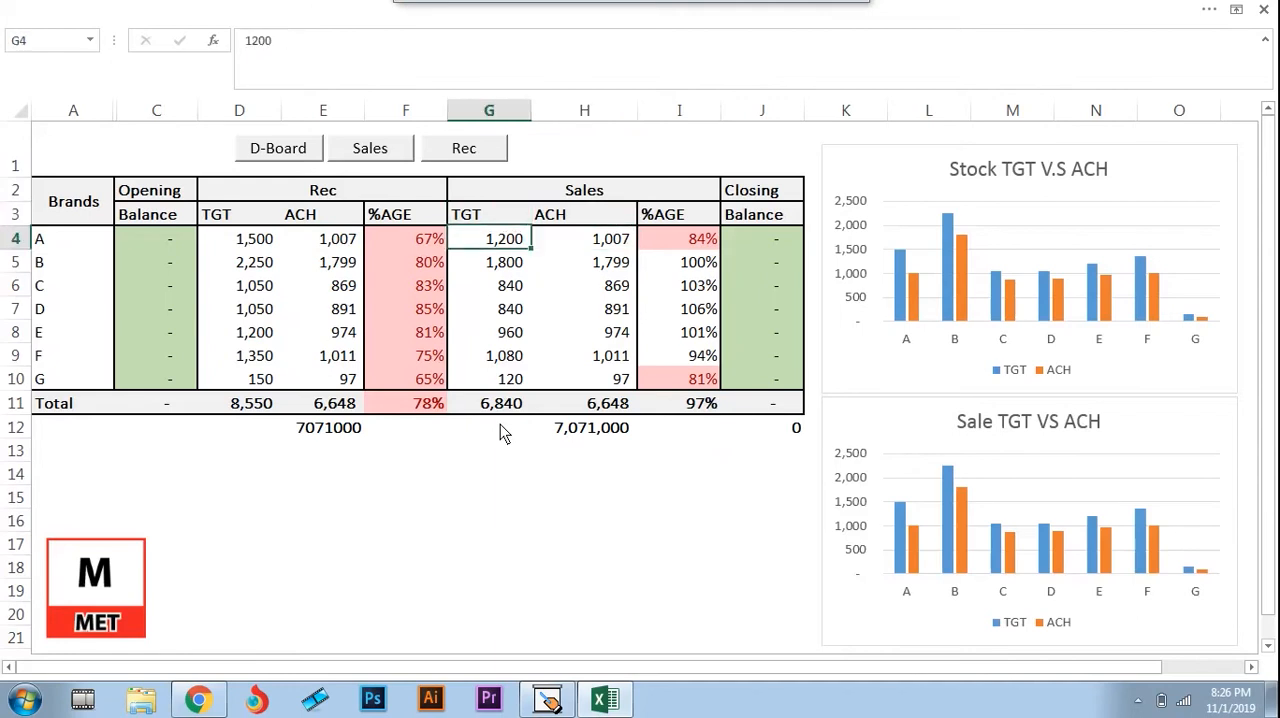
key("Down")
key("Down")
key("Down")
key("Down")
key("Down")
key("Down")
key("Right")
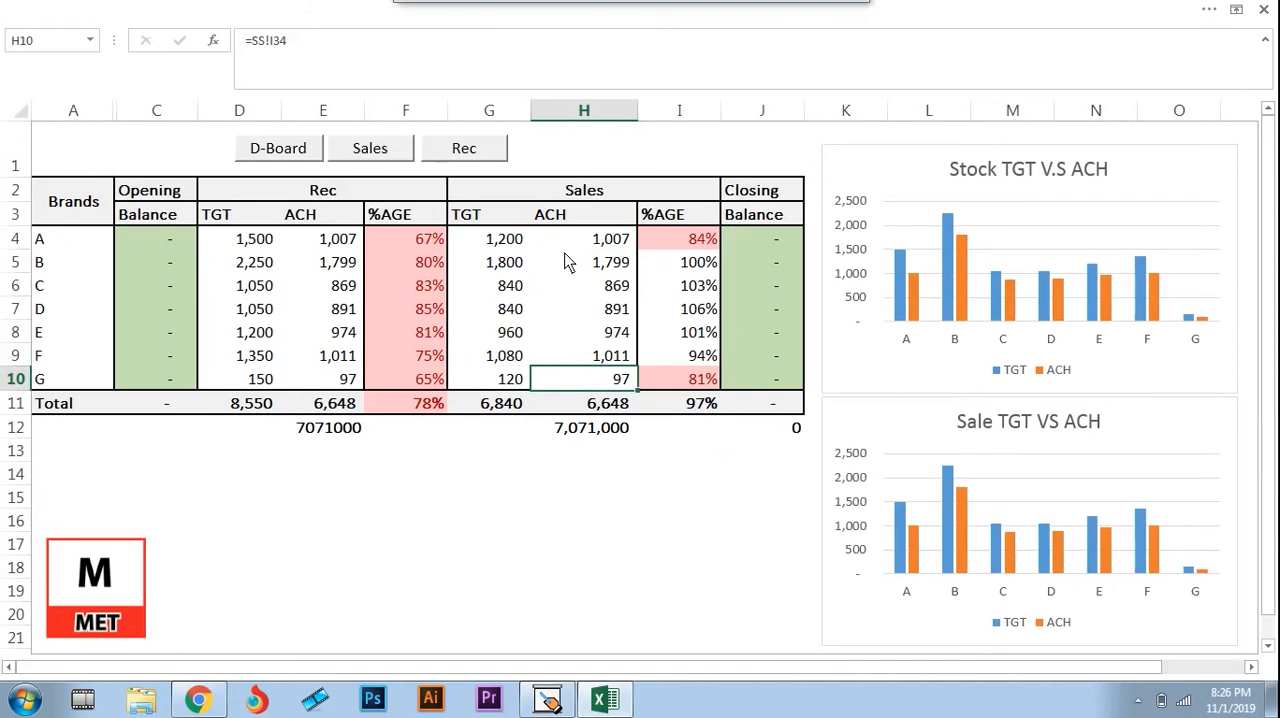
Link brand A's Sales achievement in H4 to its total on the Sales sheet with the formula =SS!C34
left_click(595, 245)
type("=")
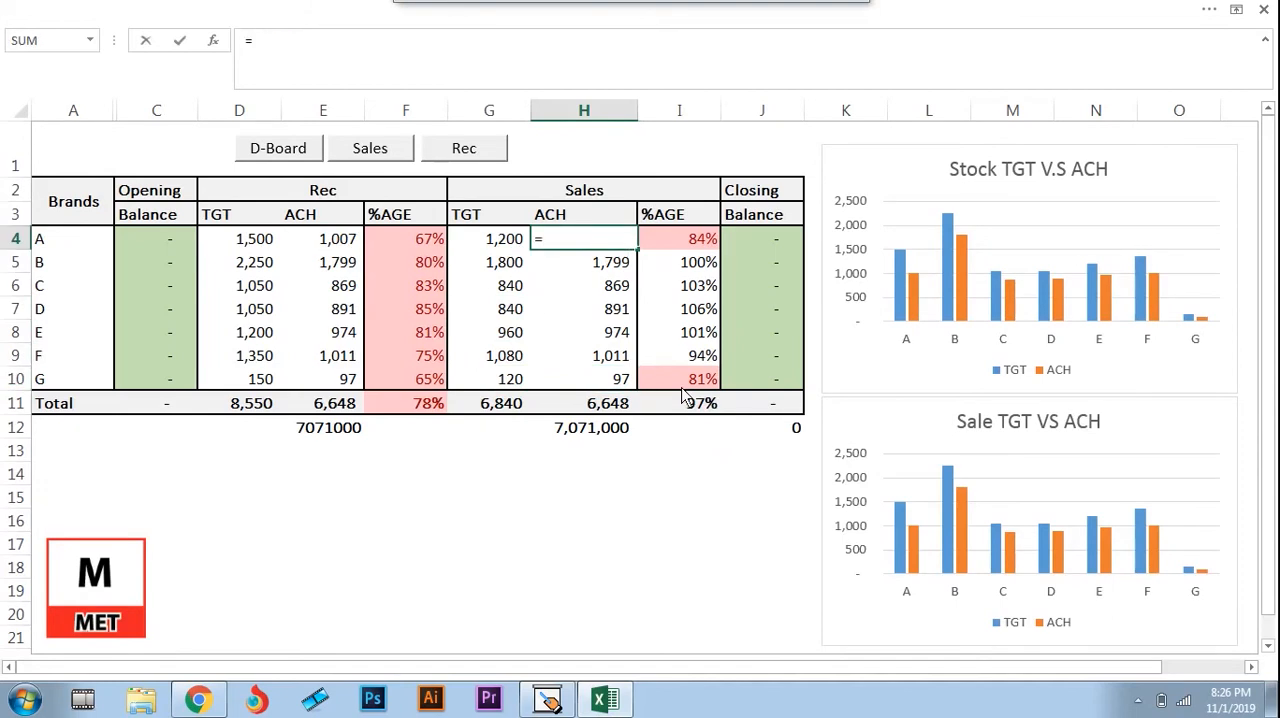
key("ctrl+Page_Down")
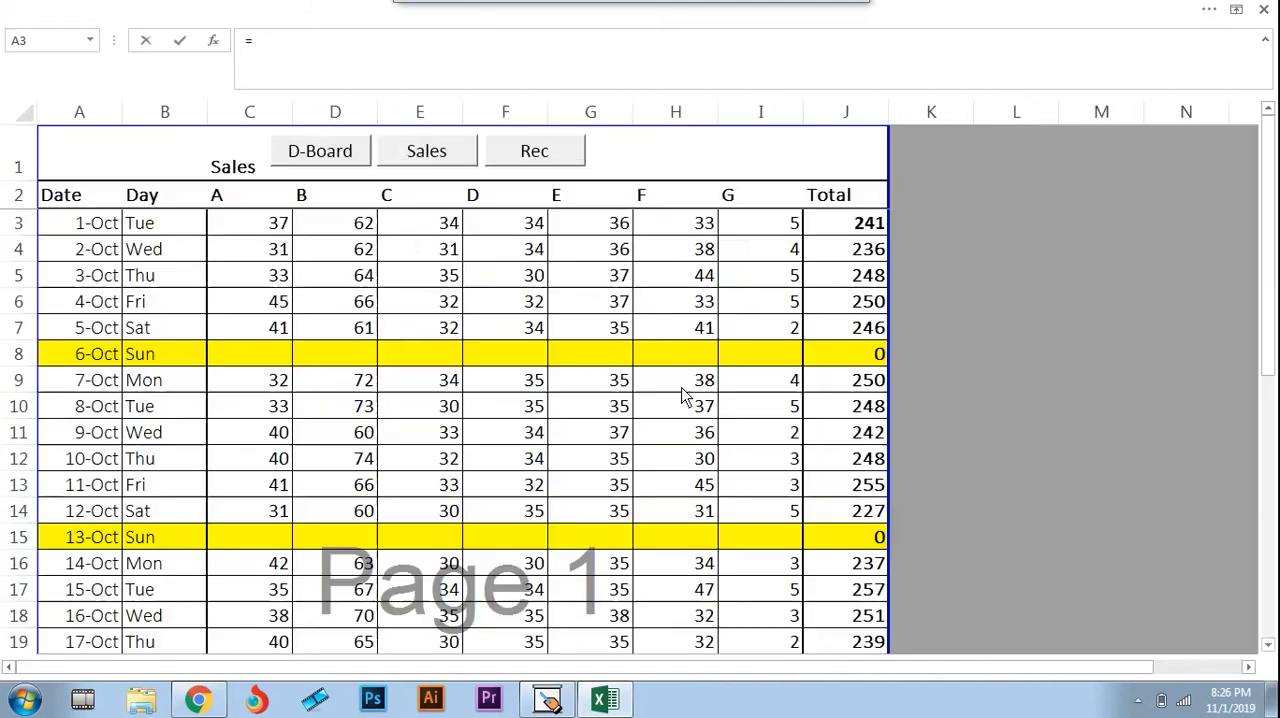
left_click(262, 223)
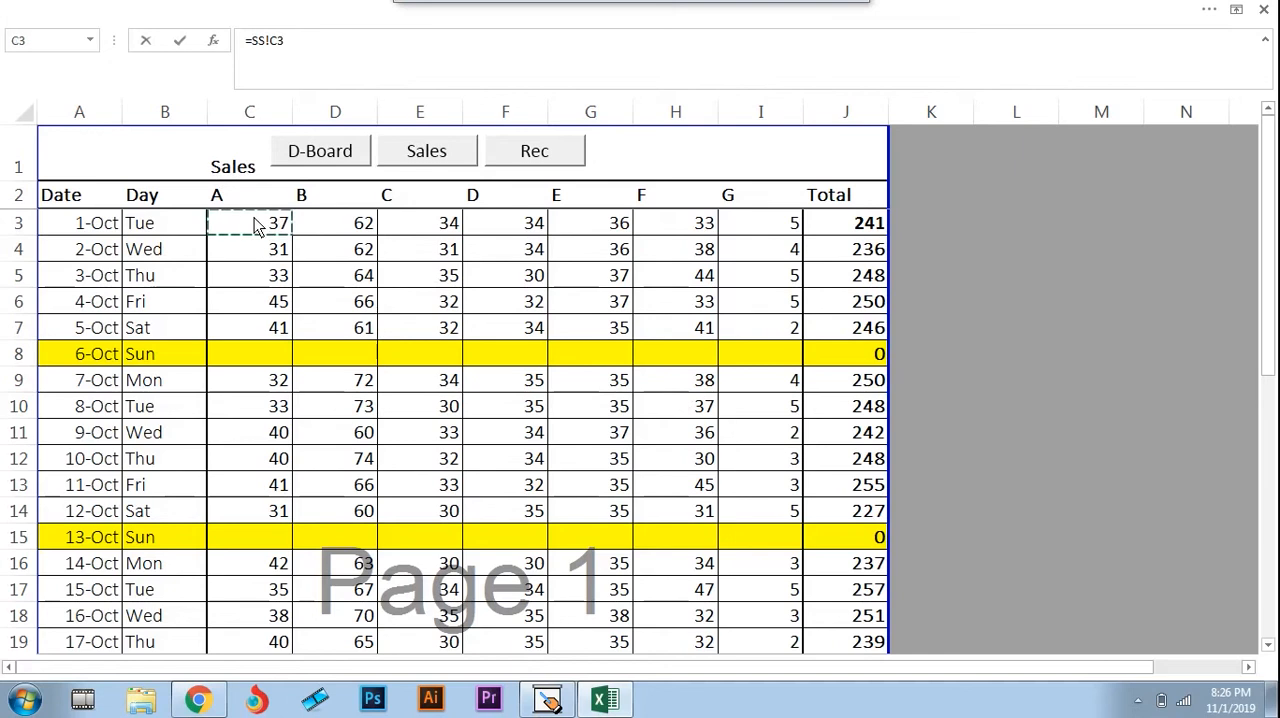
key("Down")
key("Down")
key("Down")
key("Down")
key("Down")
key("Down")
key("Down")
key("Down")
key("Down")
key("Down")
key("Down")
key("Down")
key("Down")
key("Down")
key("Down")
key("Down")
key("Down")
key("Down")
key("Down")
key("Down")
key("Down")
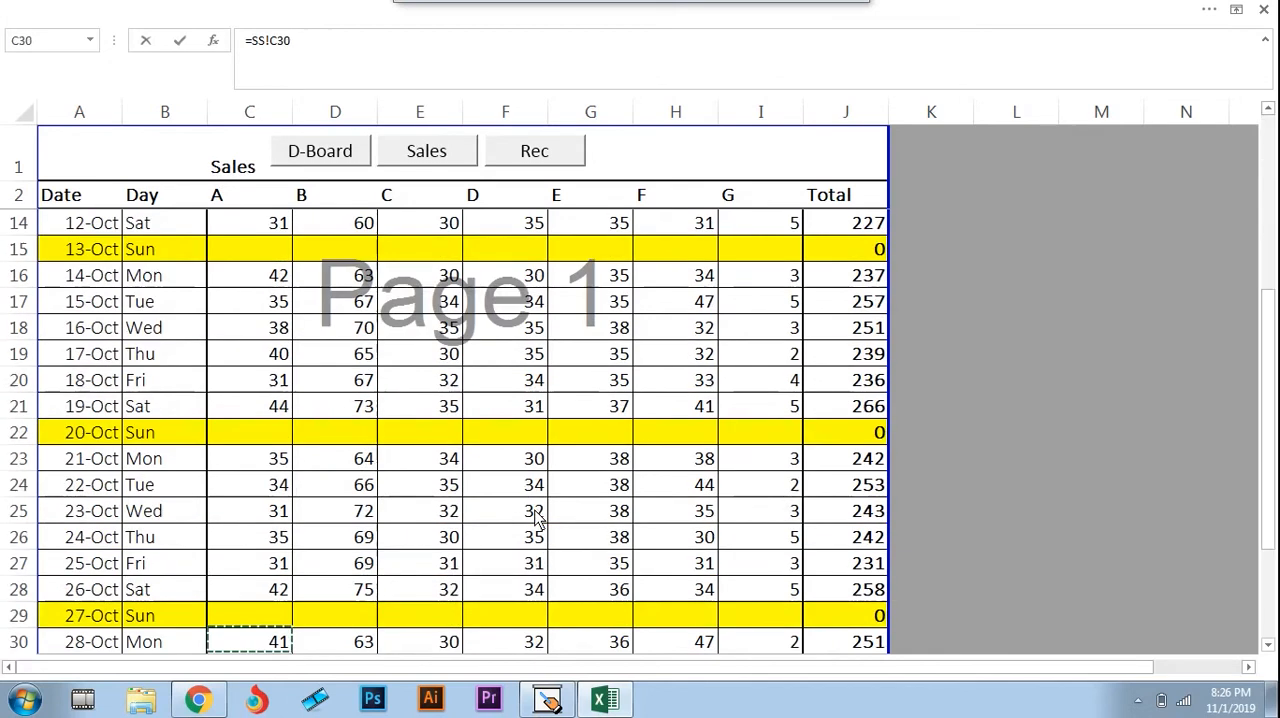
key("Down")
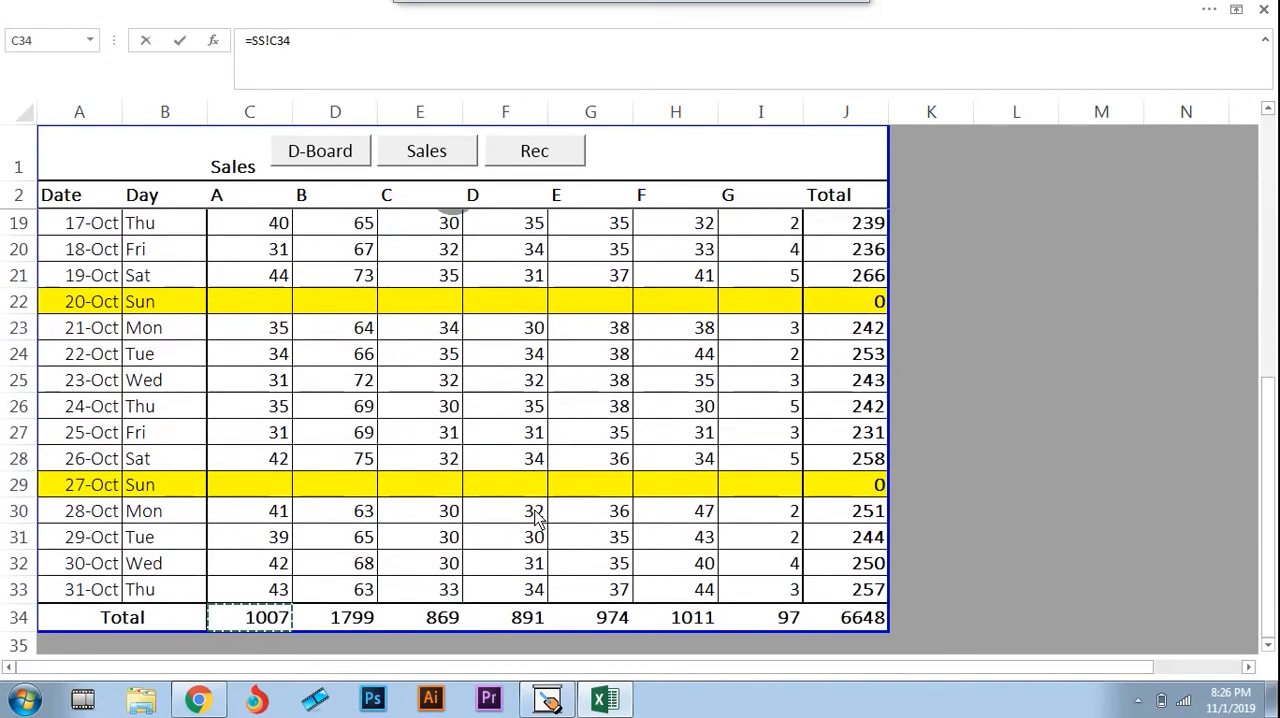
key("Return")
Review the Sales achievement cells down to the total in H11, then return to brand A's Sales target in G4
key("Up")
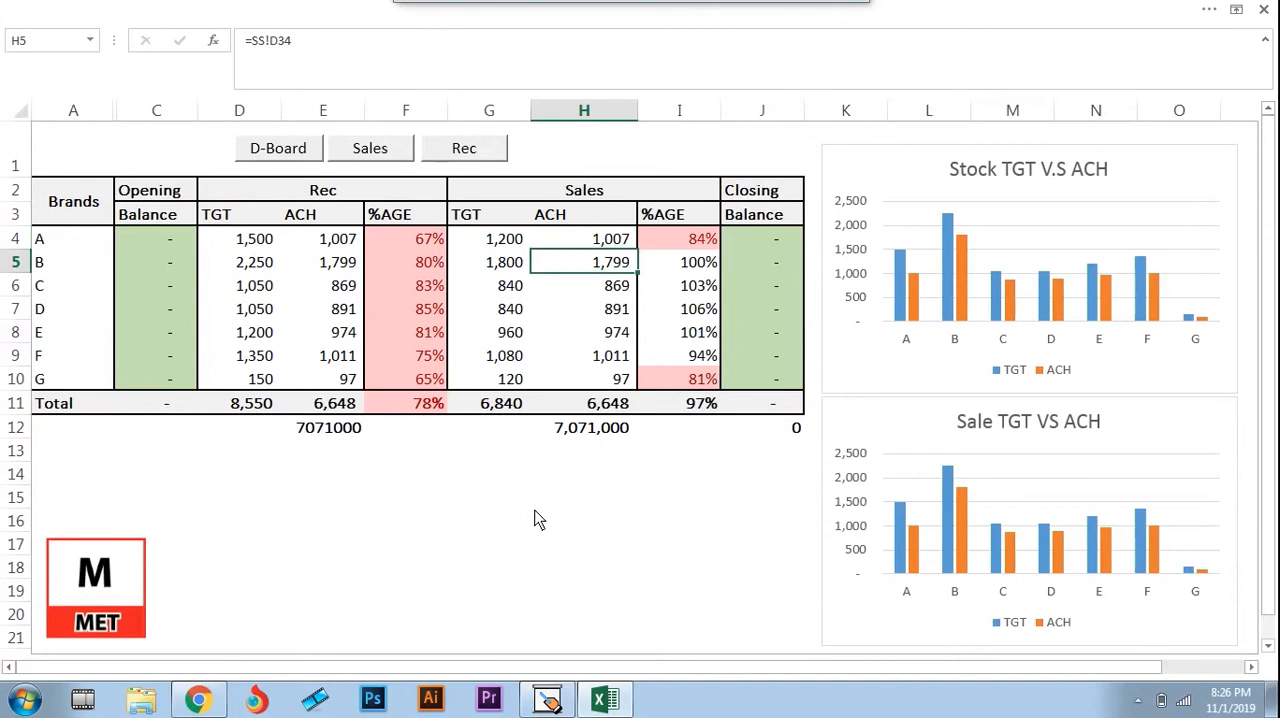
key("Down")
key("Down")
key("Down")
key("Down")
key("Down")
key("Down")
key("Down")
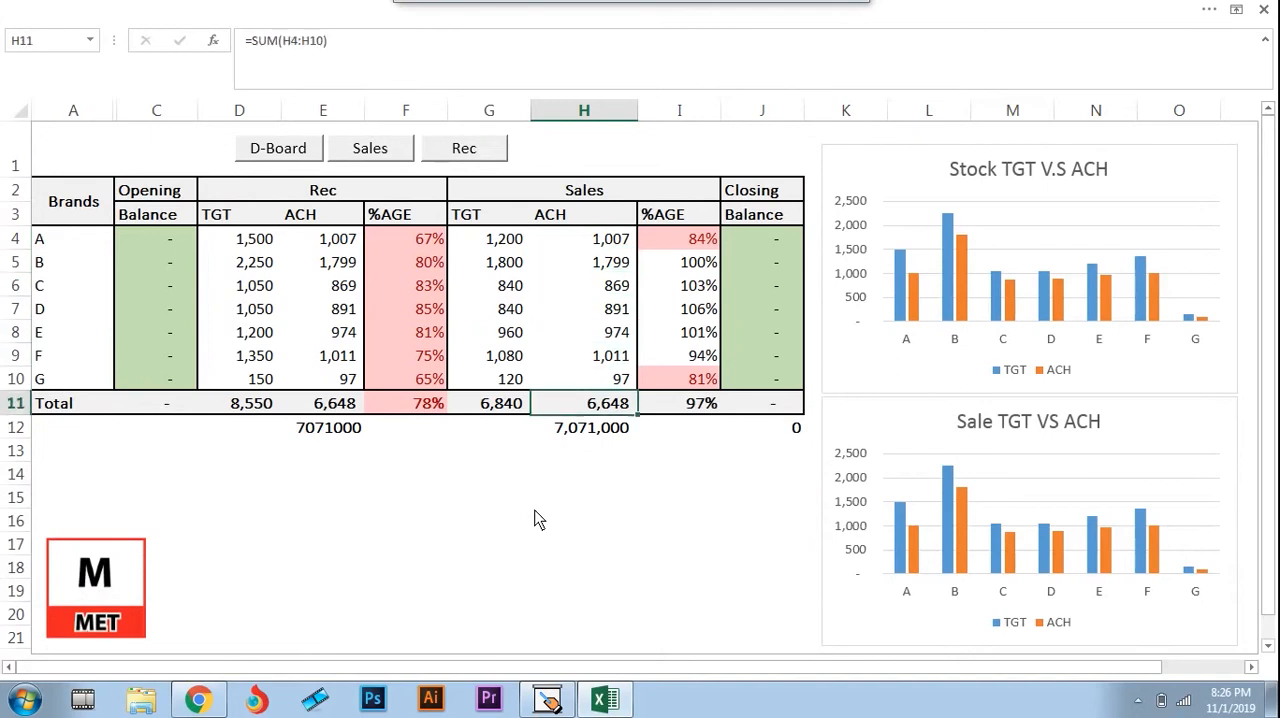
key("Up")
key("Up")
key("Up")
key("Up")
key("Up")
key("Up")
key("Up")
key("Left")
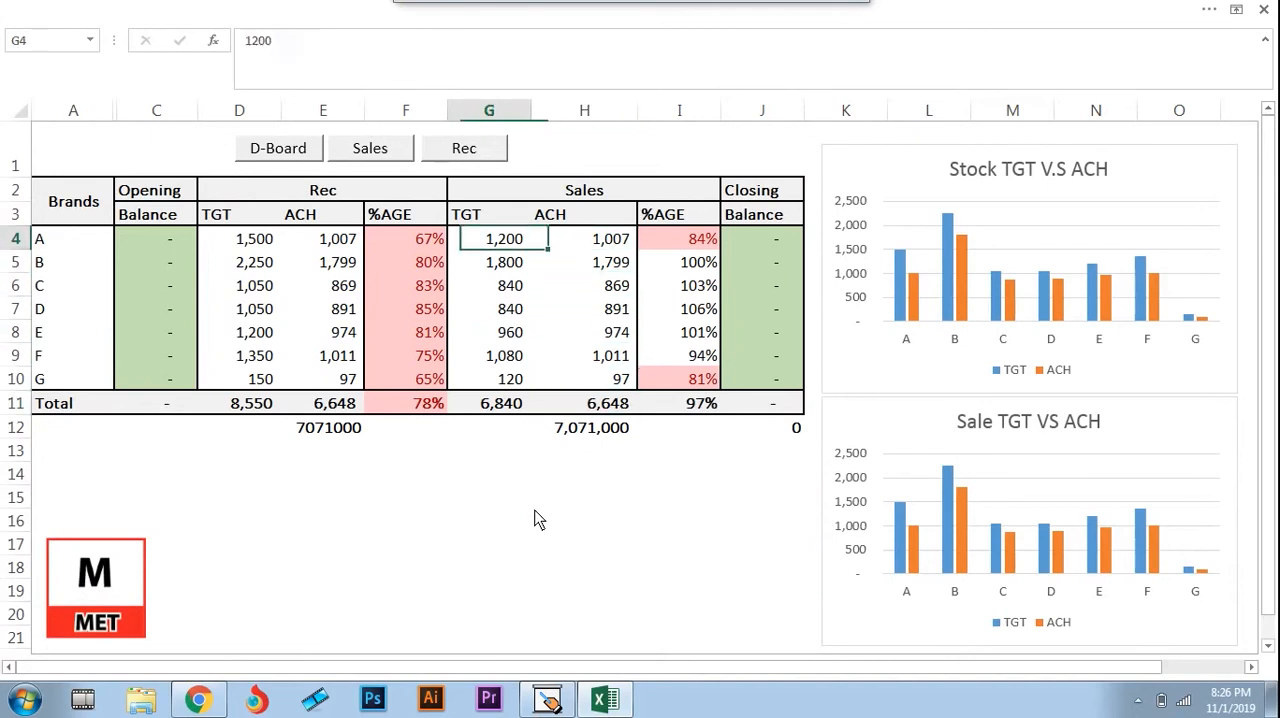
Inspect the cell references in brand A's Rec percentage formula in F4
key("Right")
key("Right")
key("Left")
key("Left")
key("Left")
key("F2")
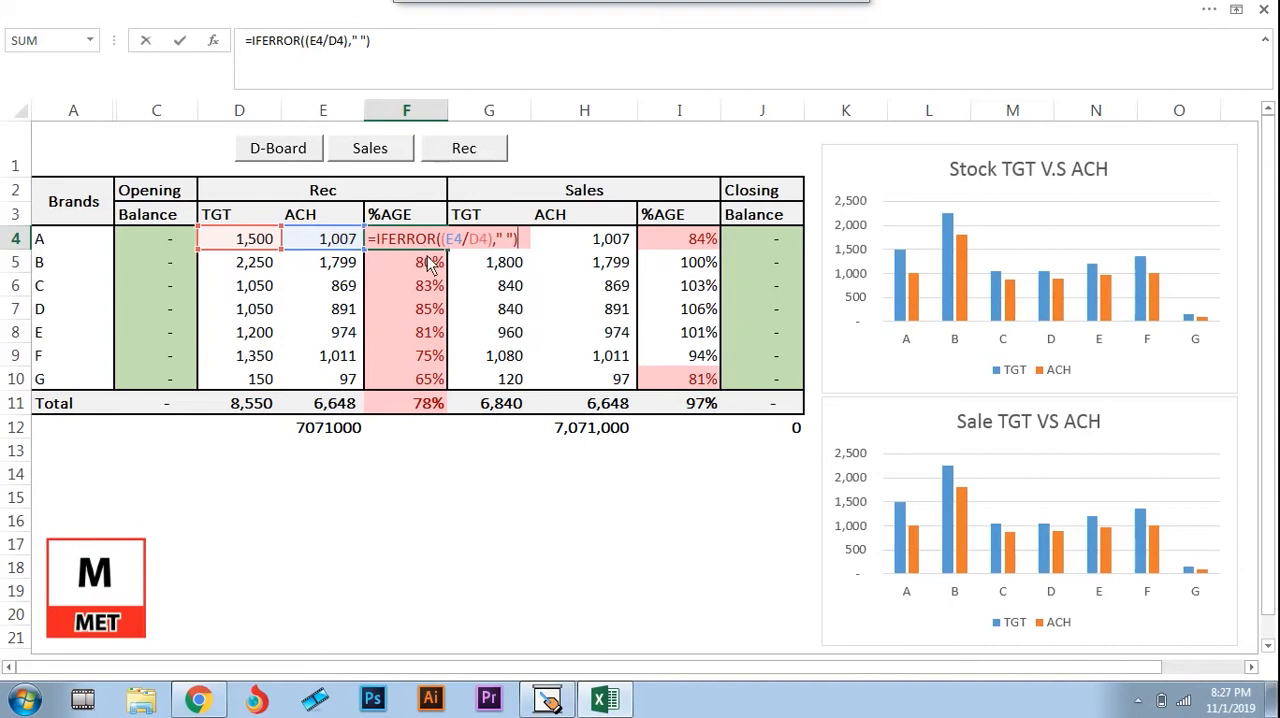
key("Return")
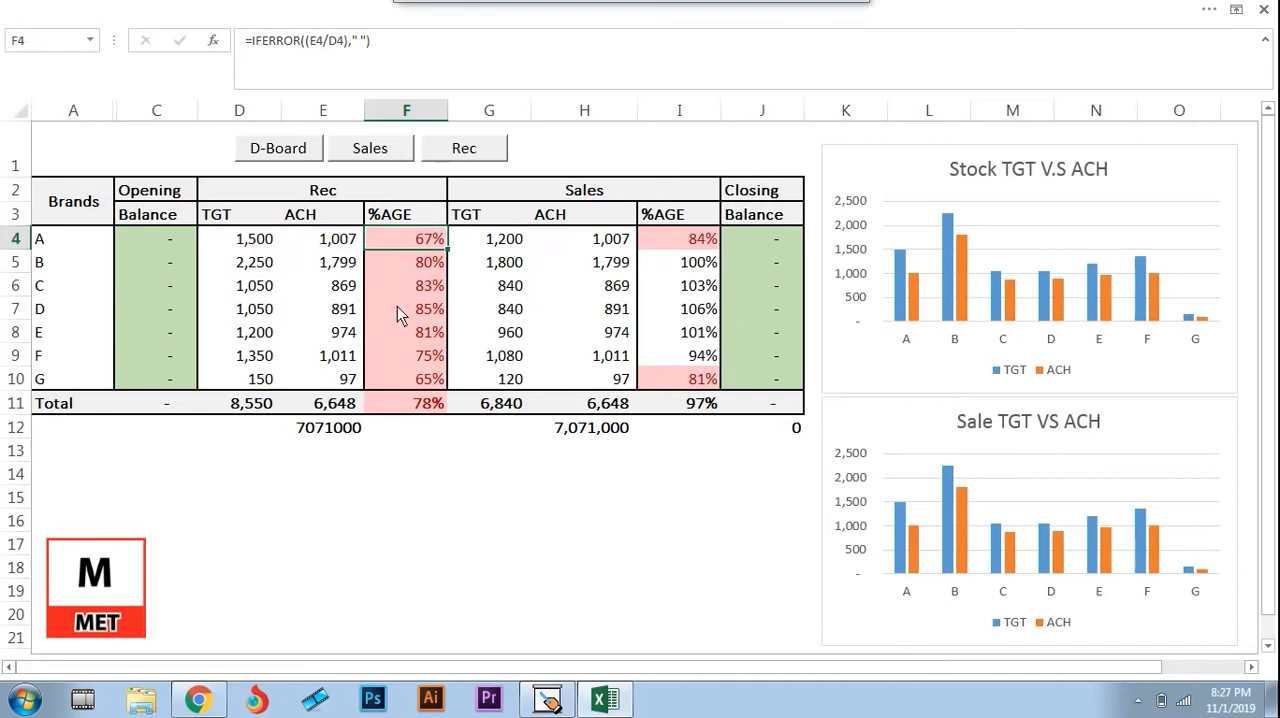
Review the brands' Sales percentage formulas in column I
key("Down")
key("Right")
key("Right")
key("Right")
key("Up")
key("Up")
key("Down")
key("Down")
key("Down")
key("Down")
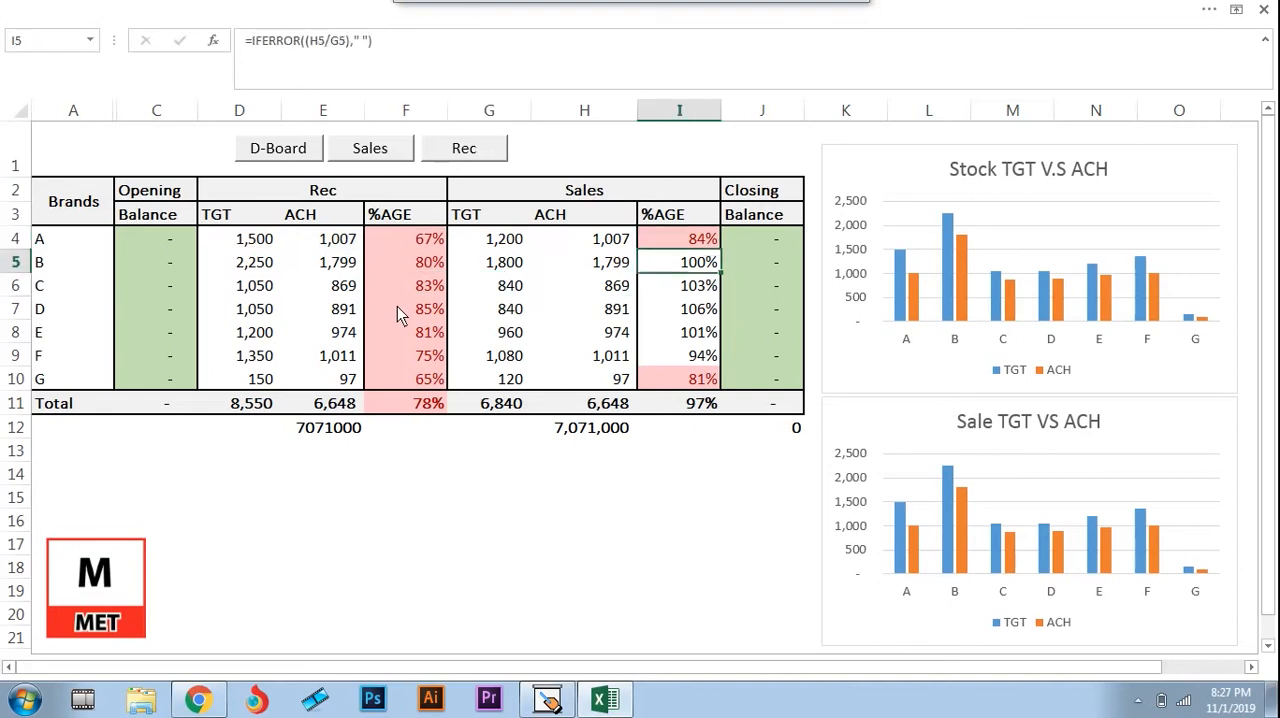
key("Down")
key("Down")
Review the Rec totals in row 11: target in D11, achievement in E11 and percentage in F11
key("Left")
key("Left")
key("Left")
key("Down")
key("Left")
key("Left")
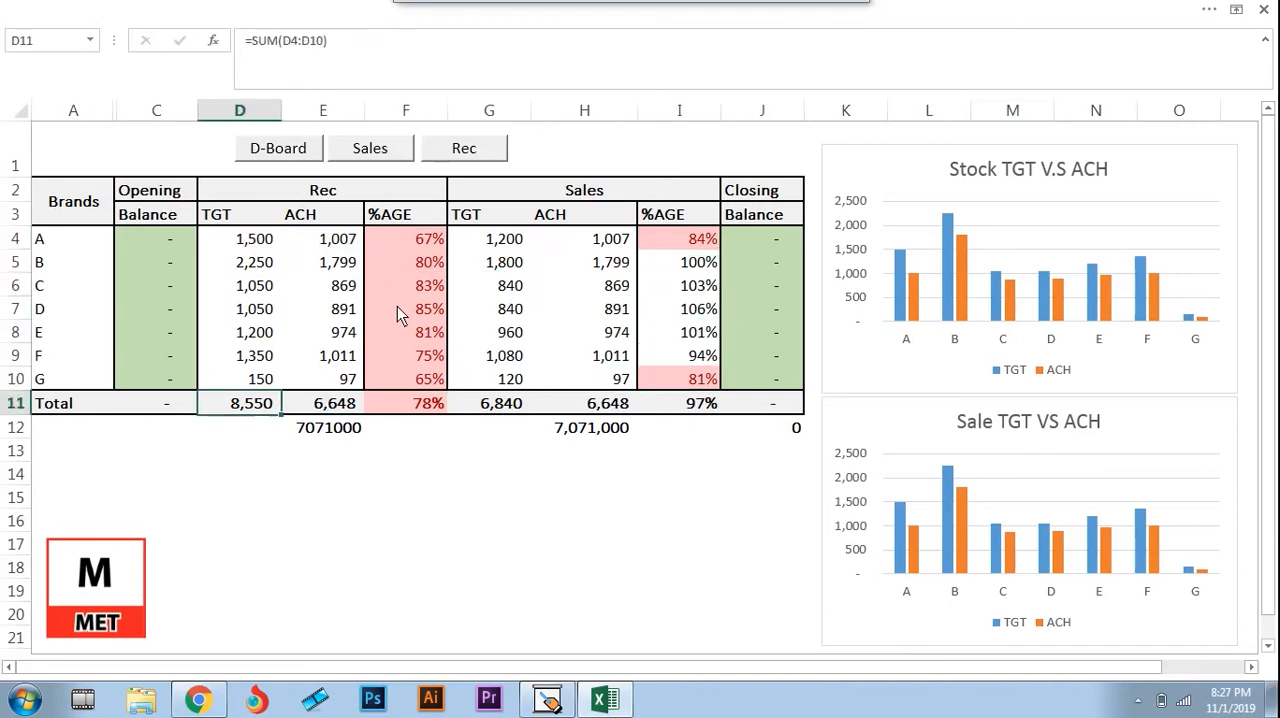
key("Up")
key("Up")
key("Up")
key("Up")
key("Up")
key("Up")
key("Up")
key("Up")
key("Up")
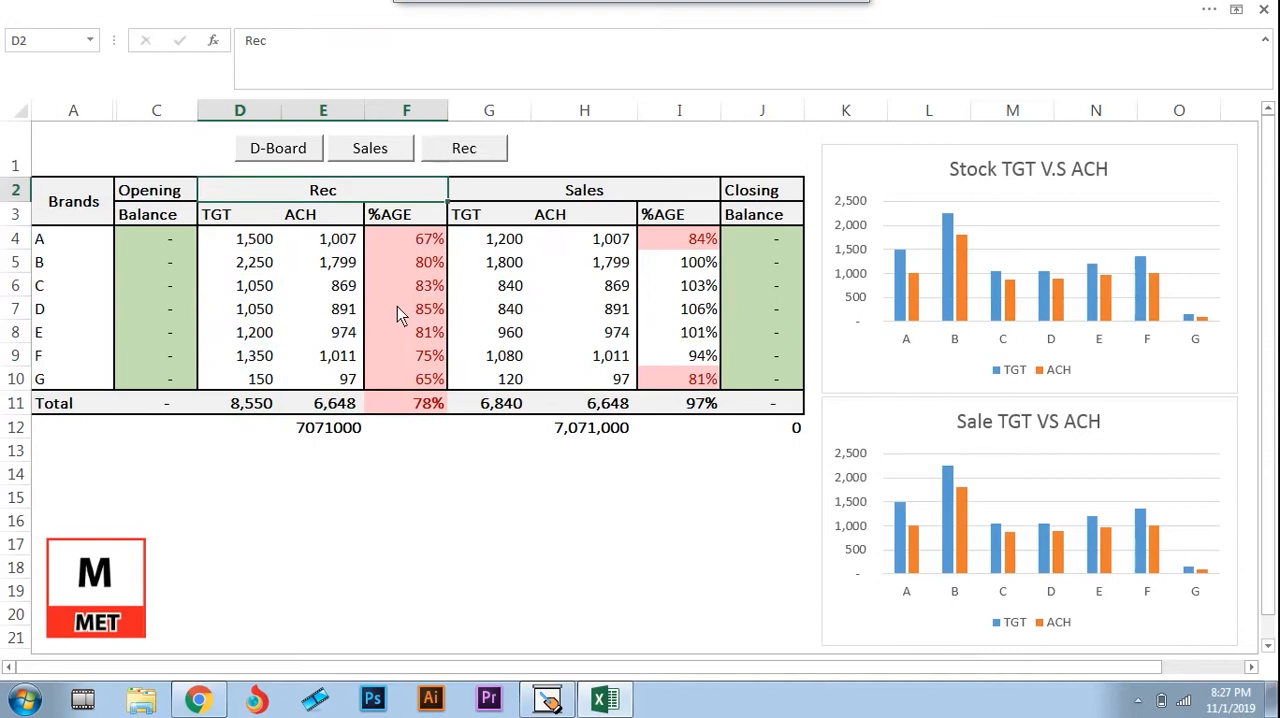
key("Down")
key("Down")
key("Down")
key("Down")
key("Down")
key("Down")
key("Down")
key("Down")
key("Down")
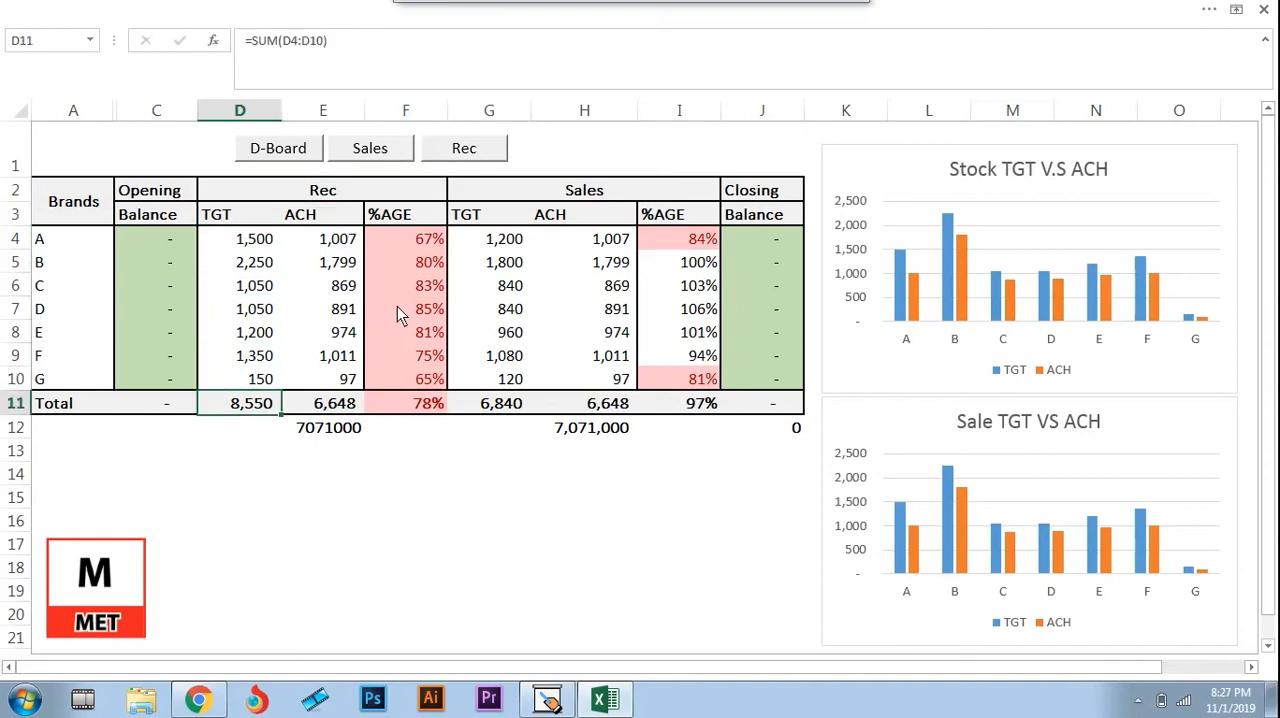
key("Right")
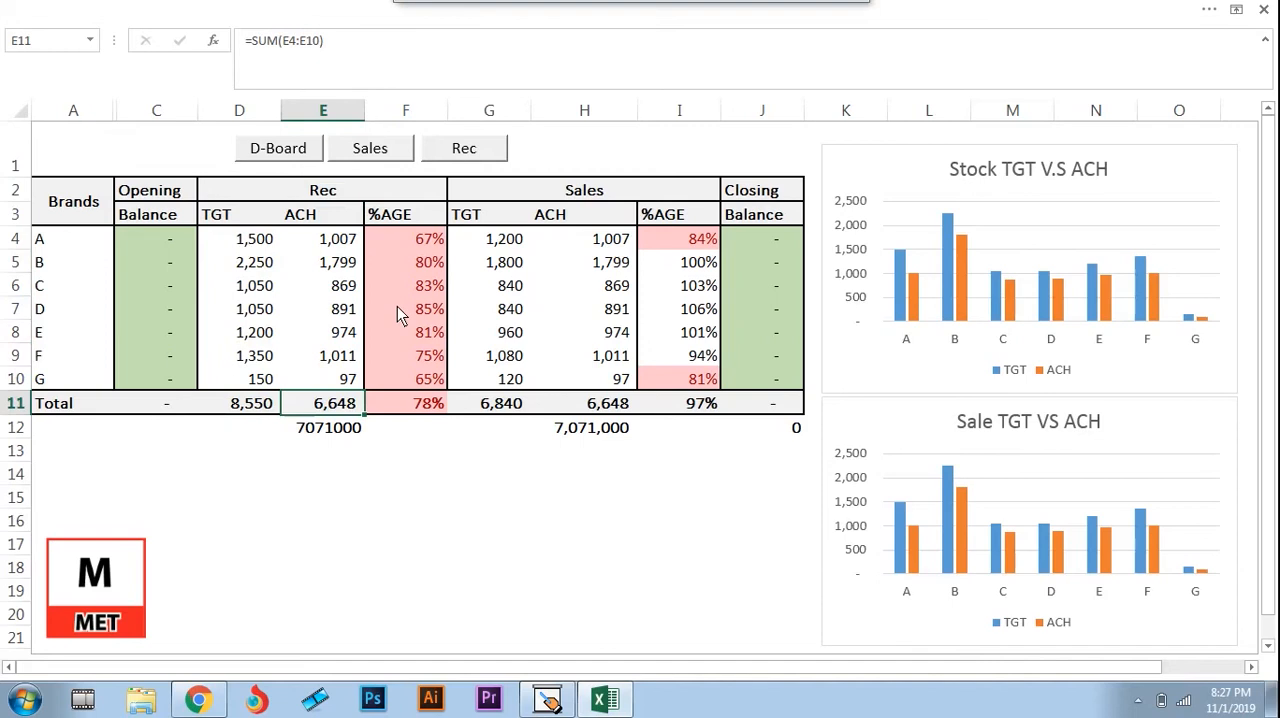
key("Right")
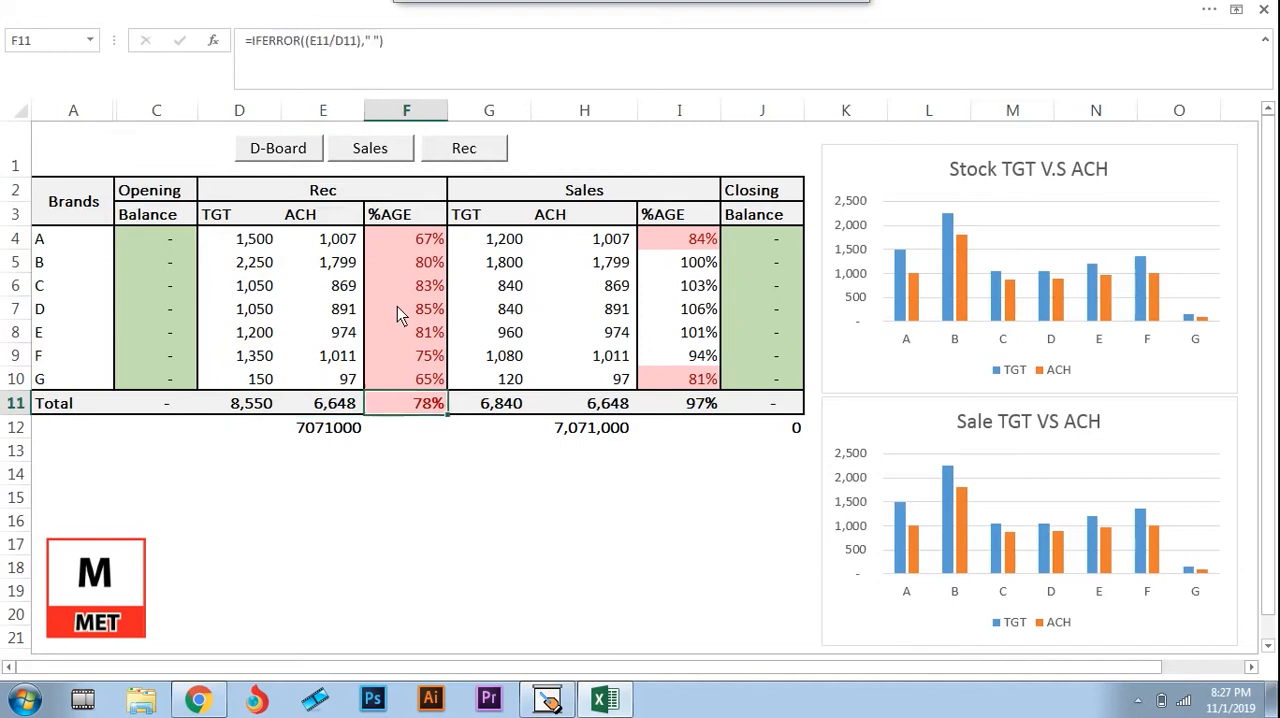
Review the brands' Sales targets in column G and the SUM formula of their total in G11
key("Left")
key("Right")
key("Right")
key("Right")
key("Right")
key("Left")
key("Left")
key("Up")
key("Up")
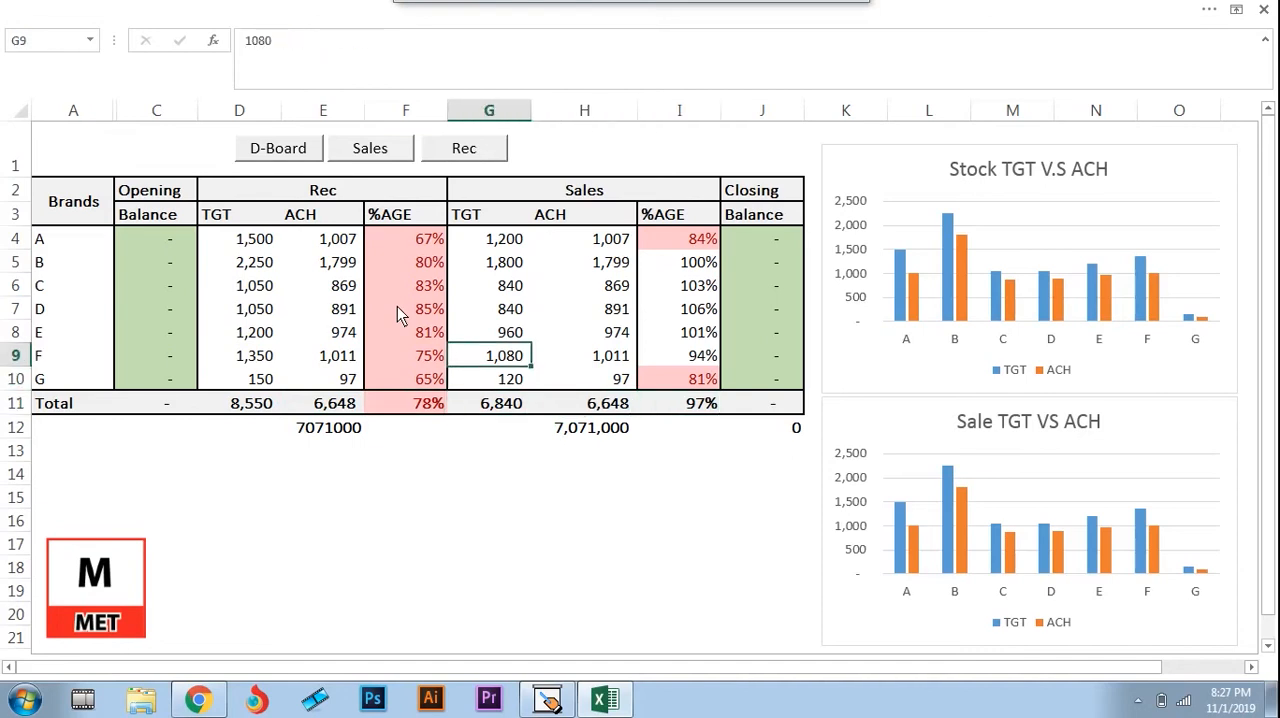
key("Down")
key("Up")
key("Up")
key("Up")
key("Up")
key("Up")
key("Up")
key("Up")
key("Up")
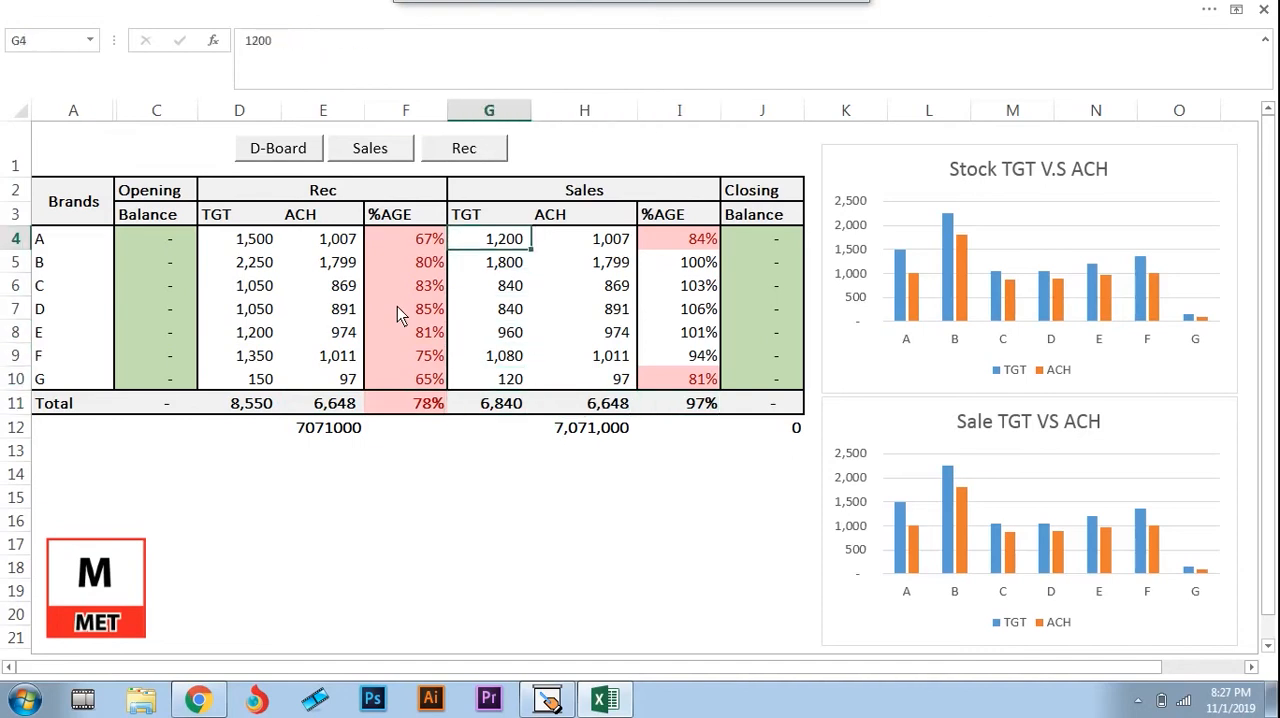
key("Down")
key("Down")
key("Down")
key("Down")
key("Down")
key("Down")
key("Down")
key("Down")
key("Down")
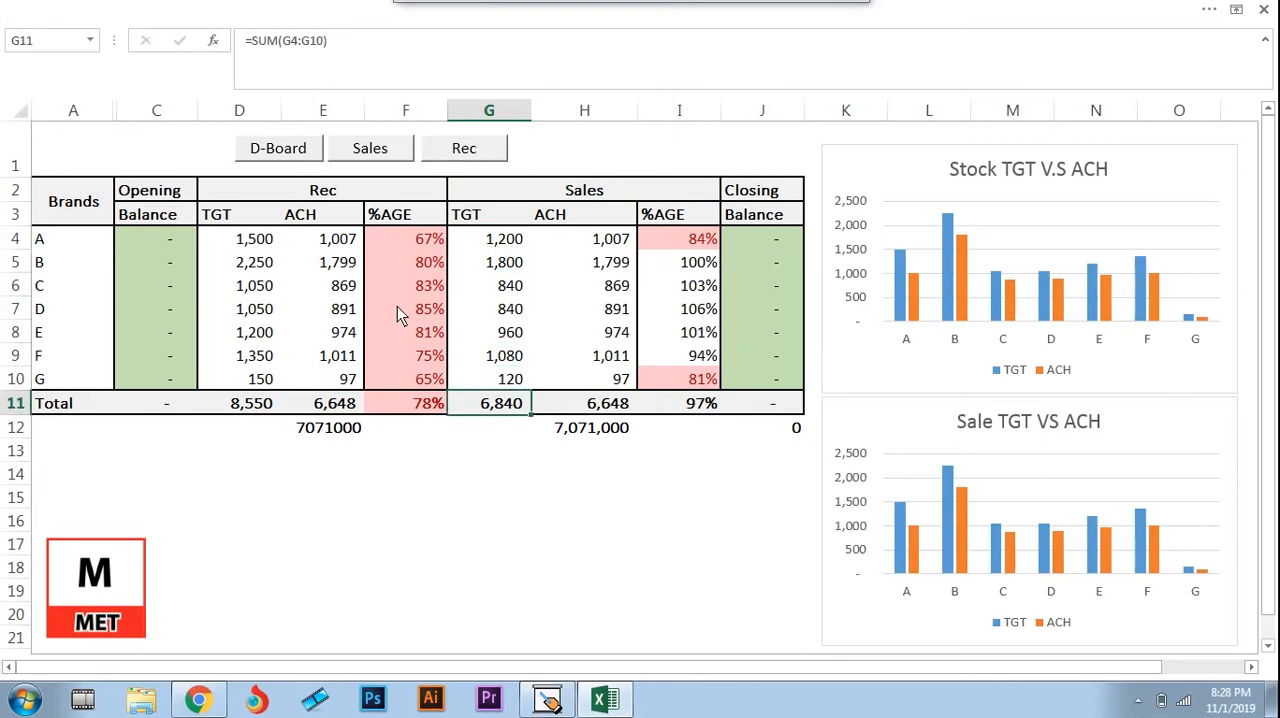
Check the formulas of the total Sales achievement in H11 and the total Sales percentage in I11
key("Right")
key("Up")
key("Down")
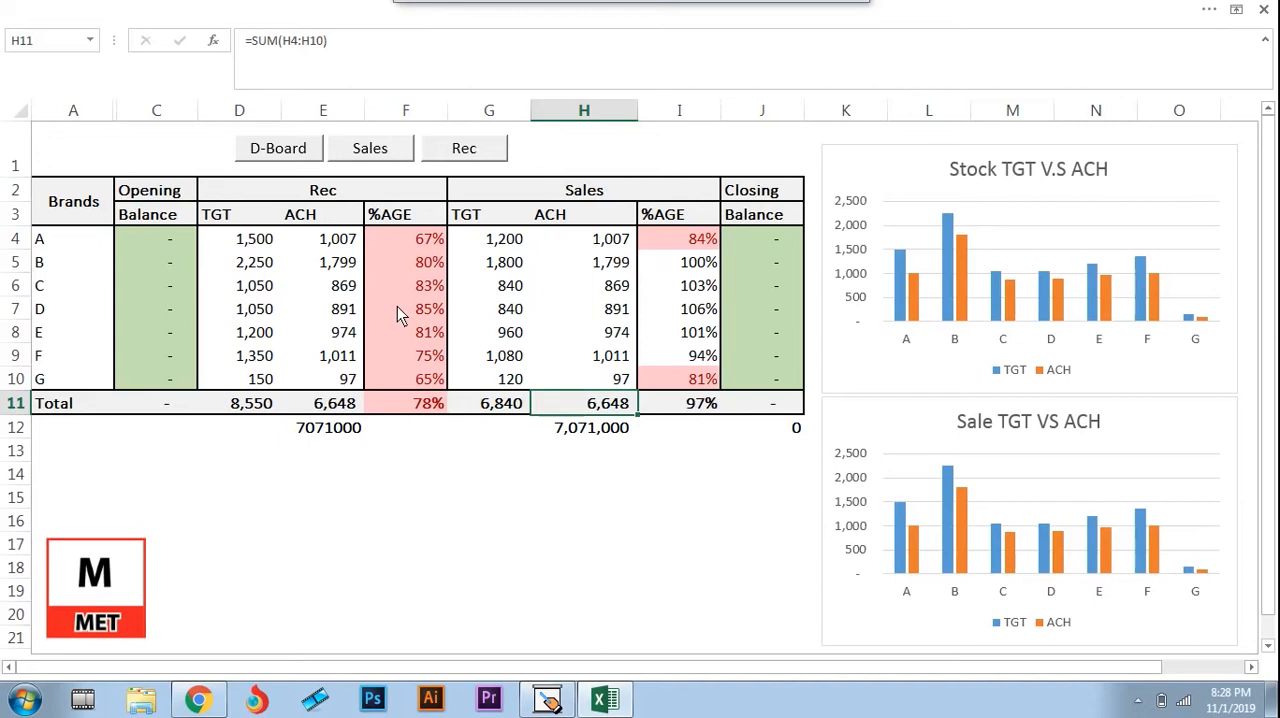
key("Right")
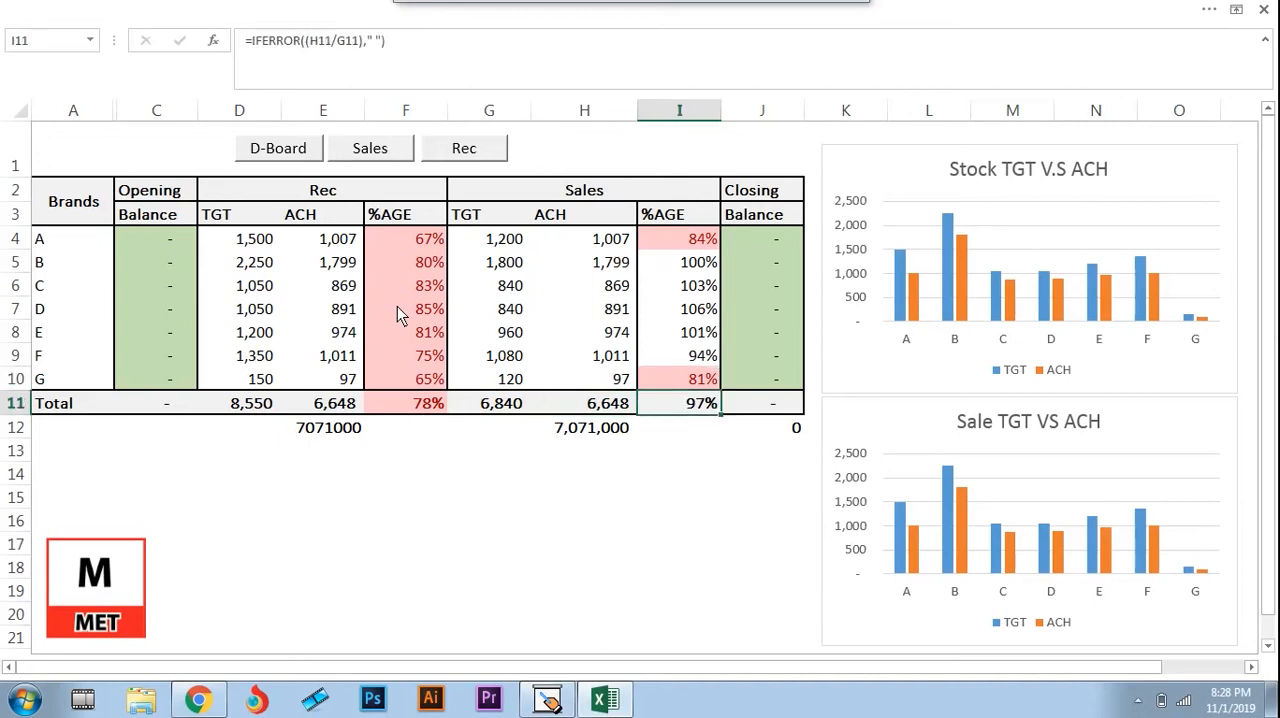
Inspect the SUMPRODUCT formula in E12 below the total Rec achievement
key("Left")
key("Left")
key("Left")
key("Left")
key("Down")
key("Up")
key("Up")
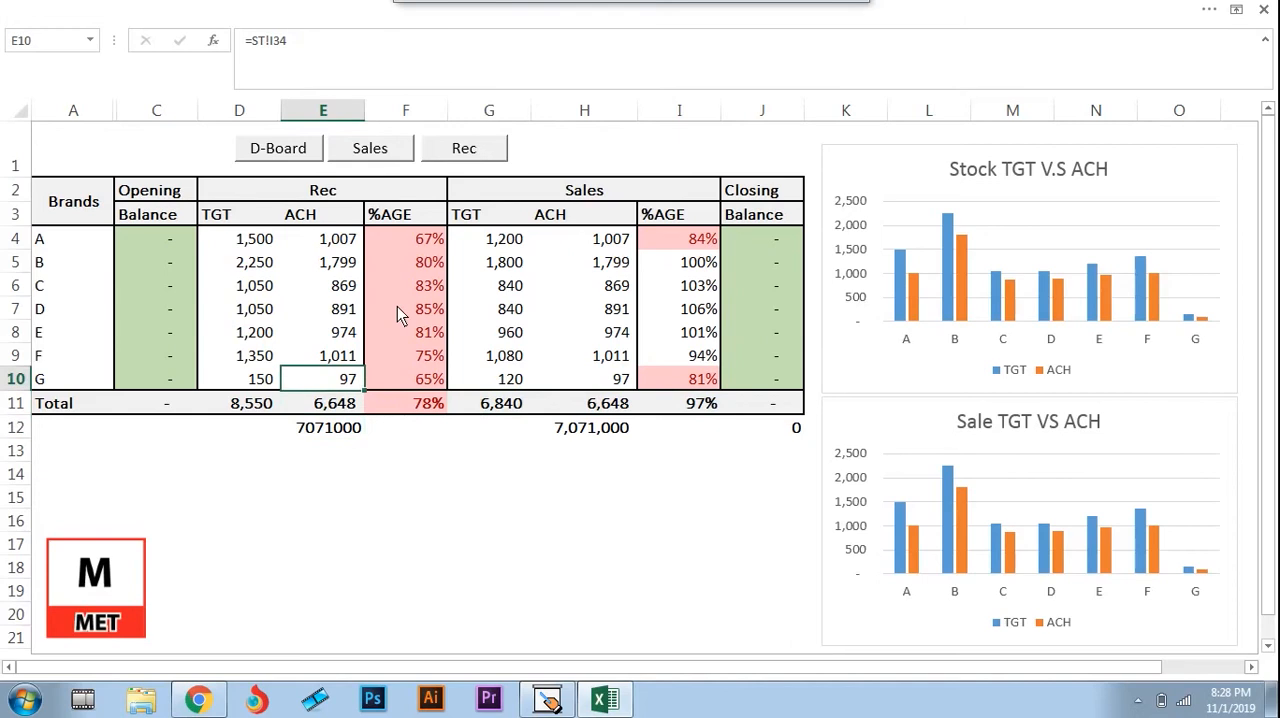
key("Down")
key("Down")
key("F2")
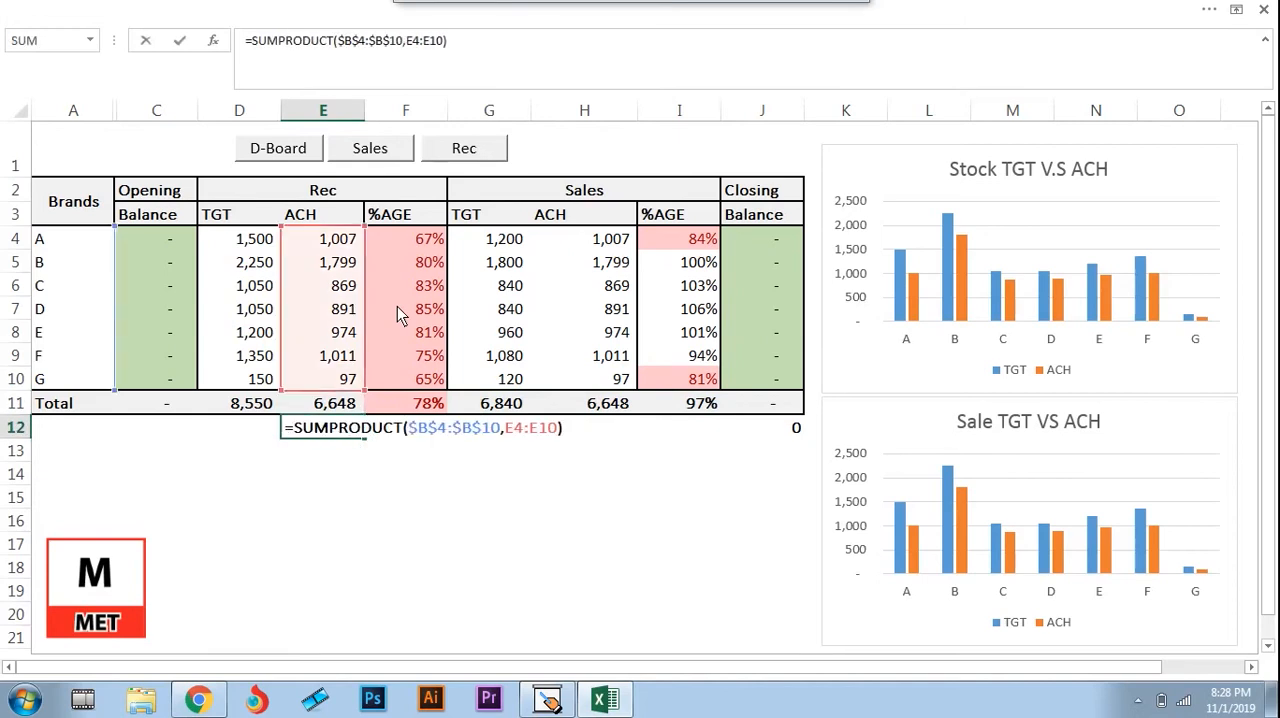
key("ctrl+Return")
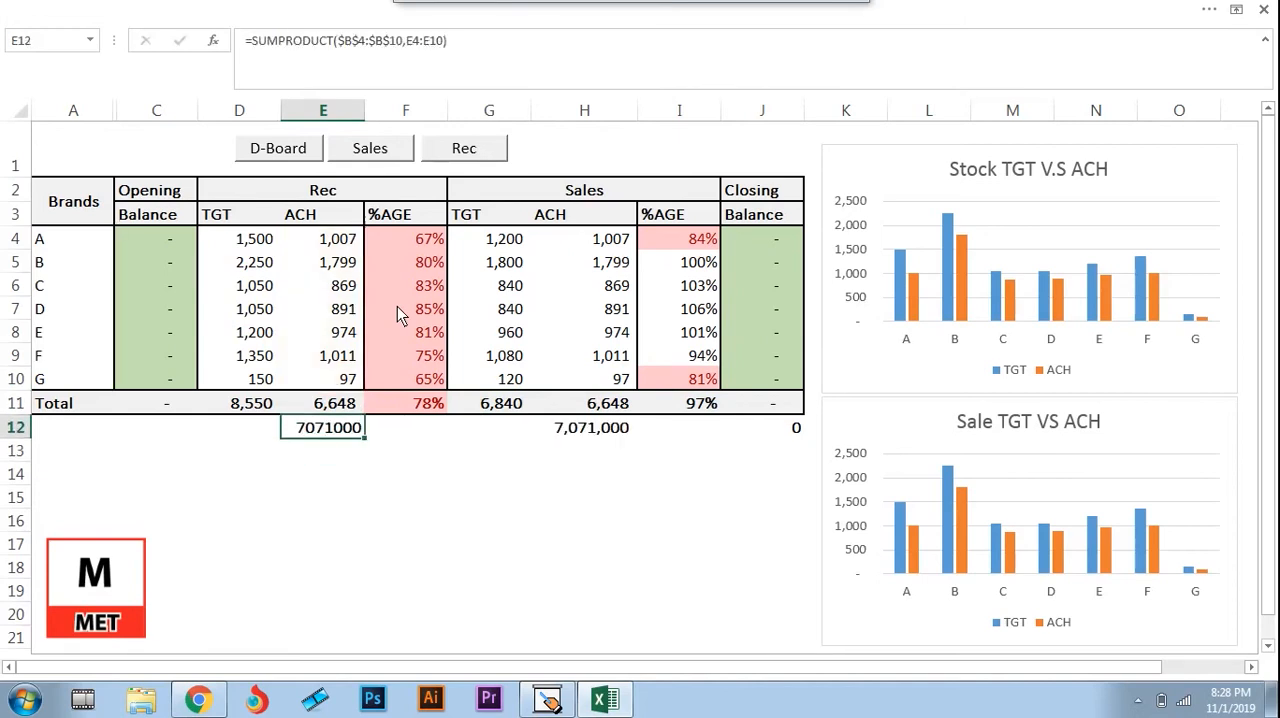
Unhide the Rate List column B between columns A and C
left_click_drag(72, 111, 131, 111)
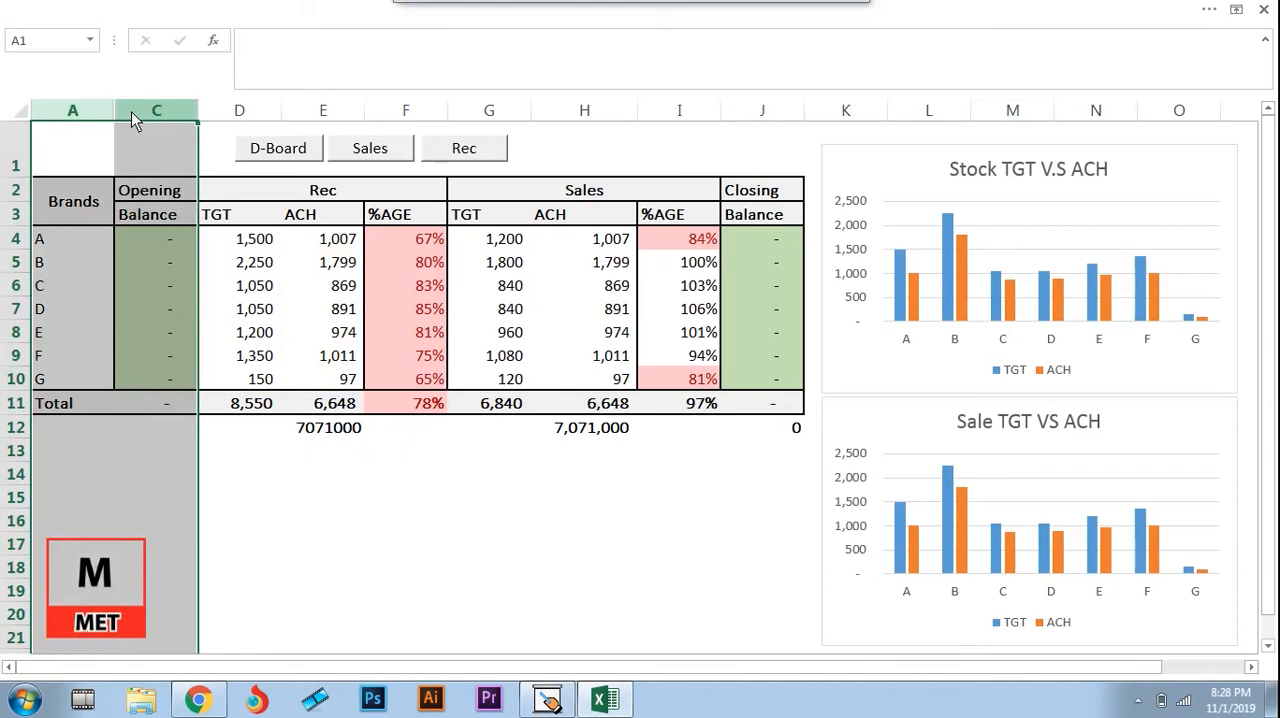
right_click(131, 111)
left_click(193, 384)
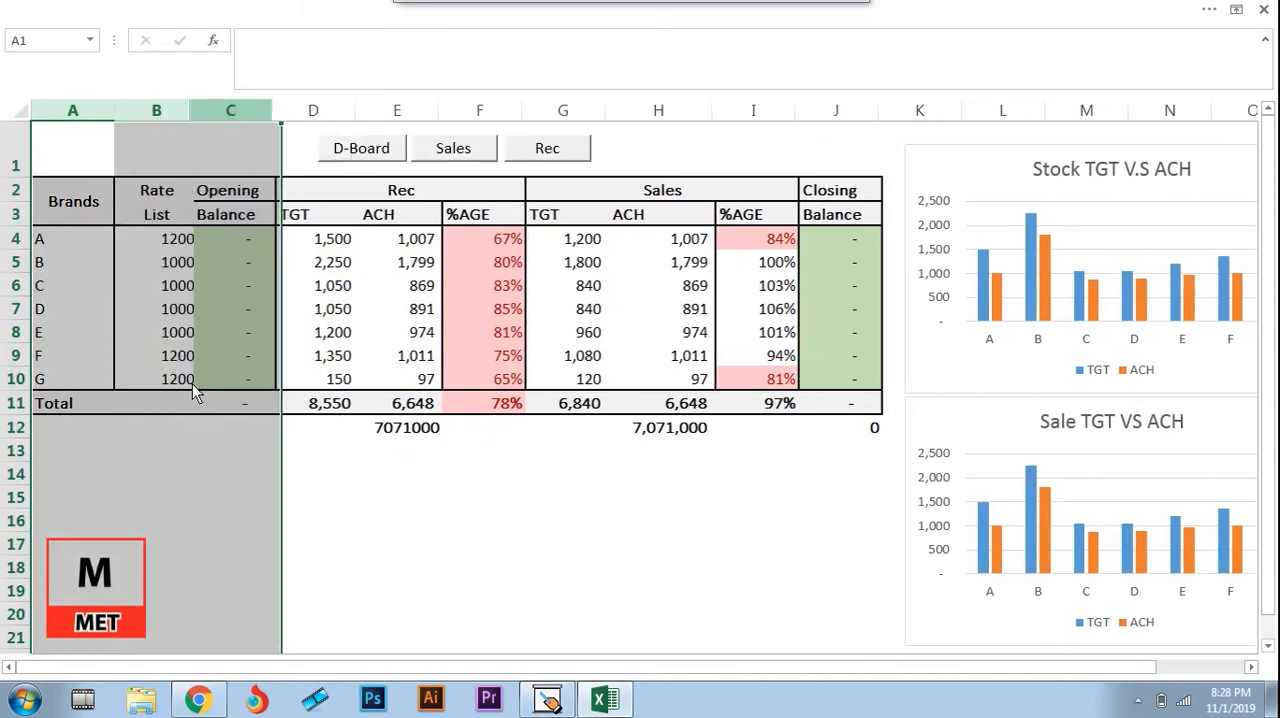
Review each brand's rate in the Rate List column, from brand A in B4 to brand G in B10
left_click(164, 247)
key("Left")
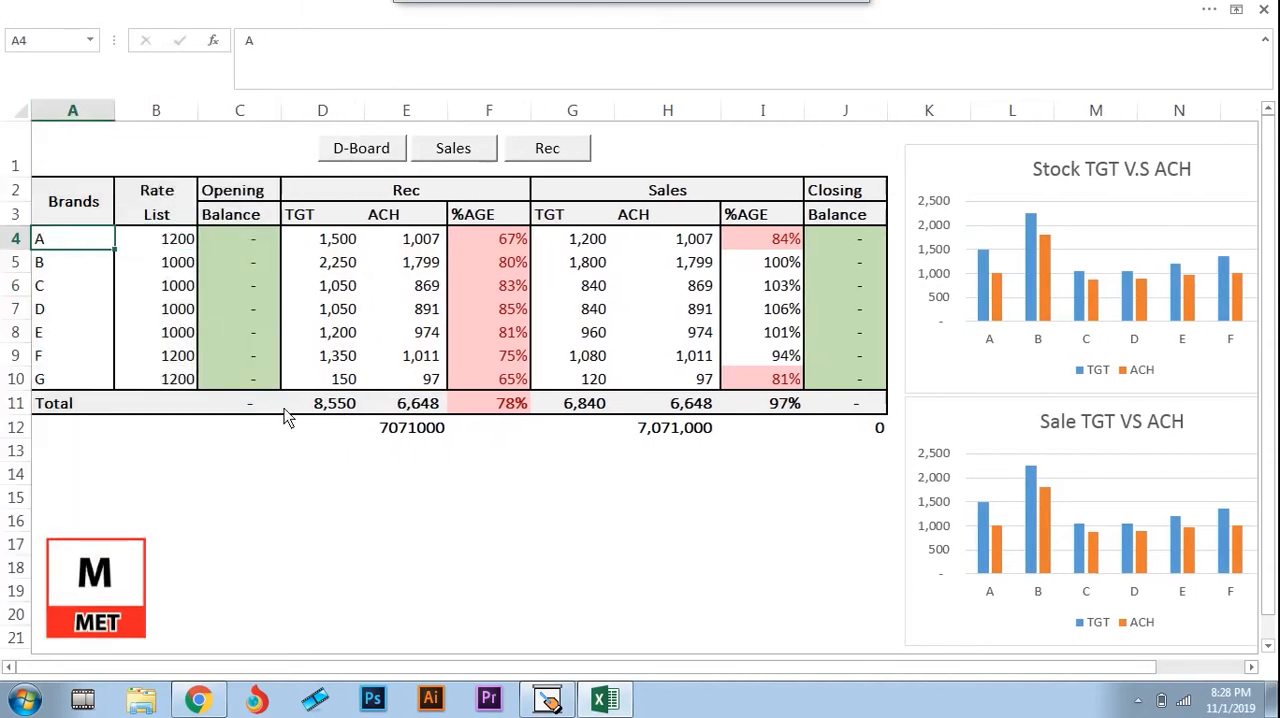
key("Right")
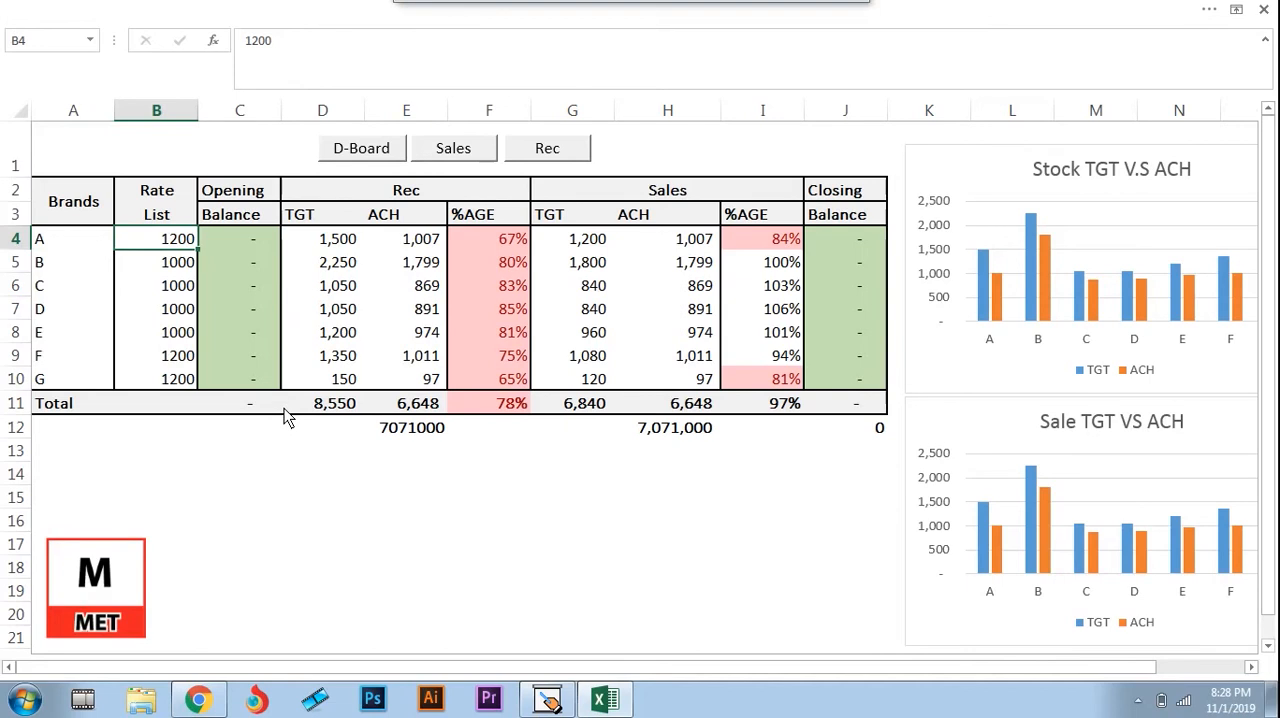
key("Down")
key("Left")
key("Right")
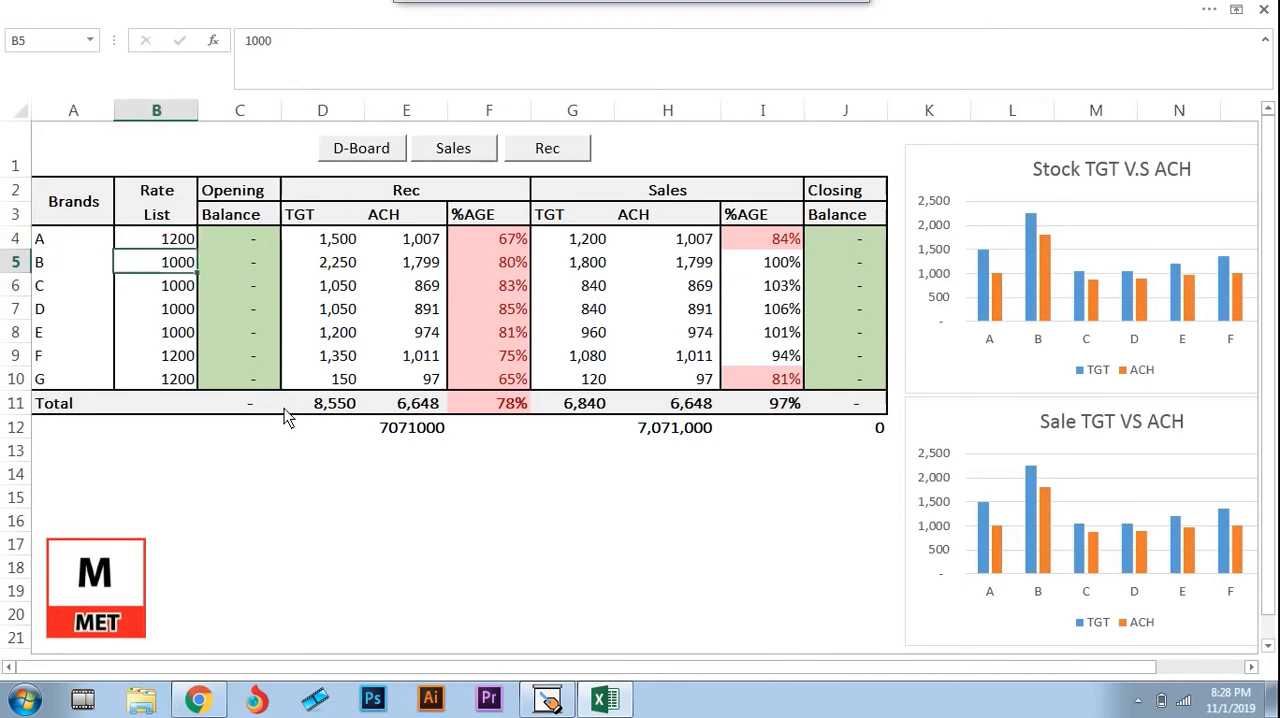
key("Down")
key("Left")
key("Right")
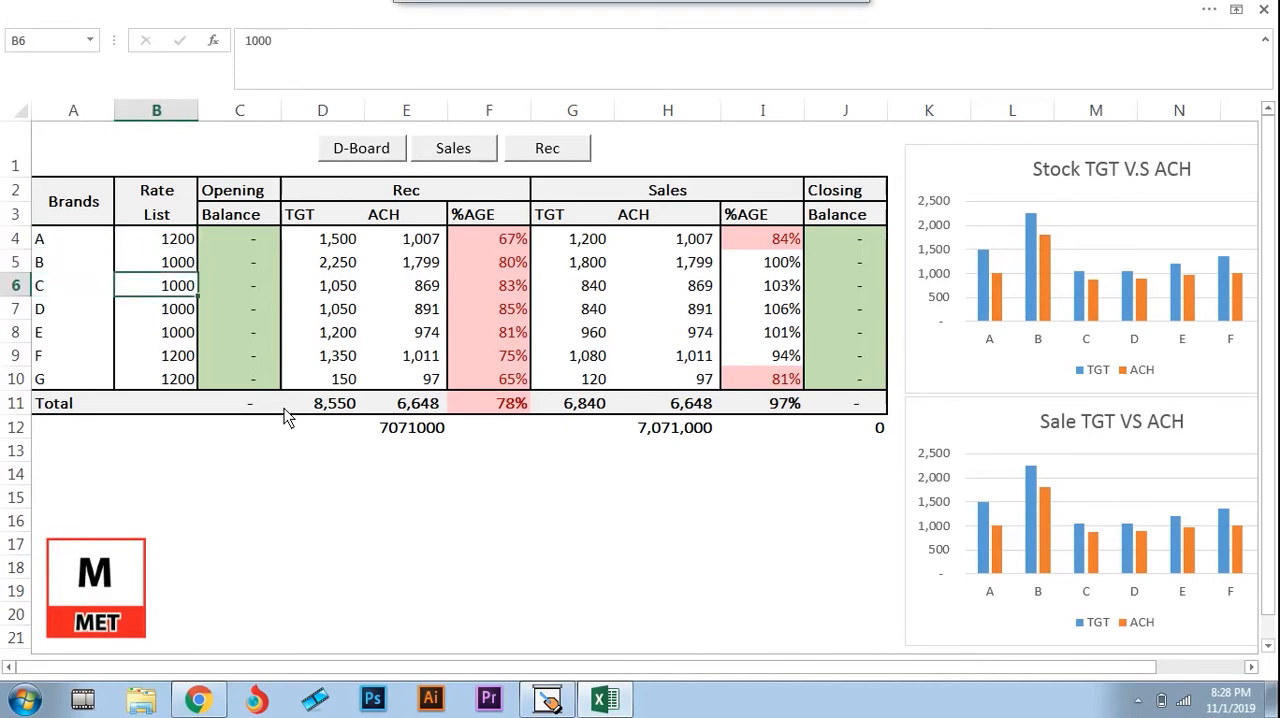
key("Down")
key("Left")
key("Right")
key("Down")
key("Left")
key("Right")
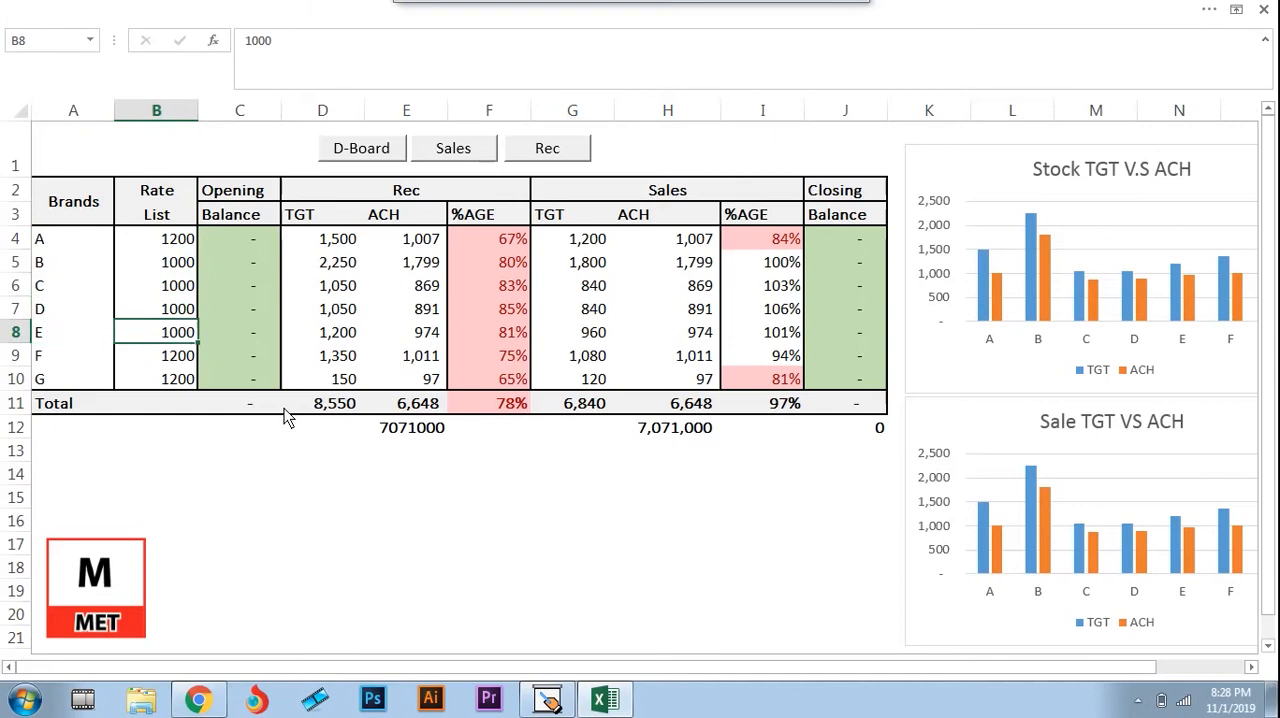
key("Down")
key("Left")
key("Right")
key("Down")
key("Left")
key("Right")
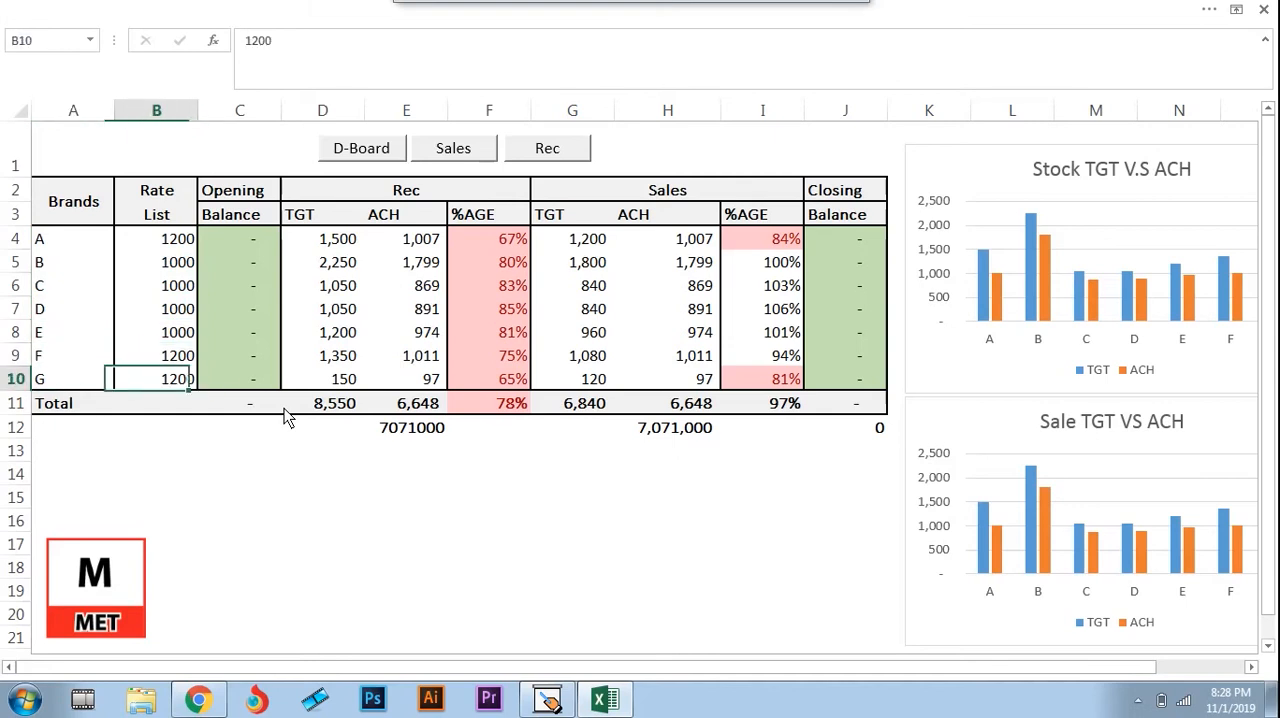
Review the Rec achievements in column E and open the SUMPRODUCT formula in E12 to examine its Rate List and achievement ranges
key("Right")
key("Right")
key("Right")
key("Up")
key("Up")
key("Up")
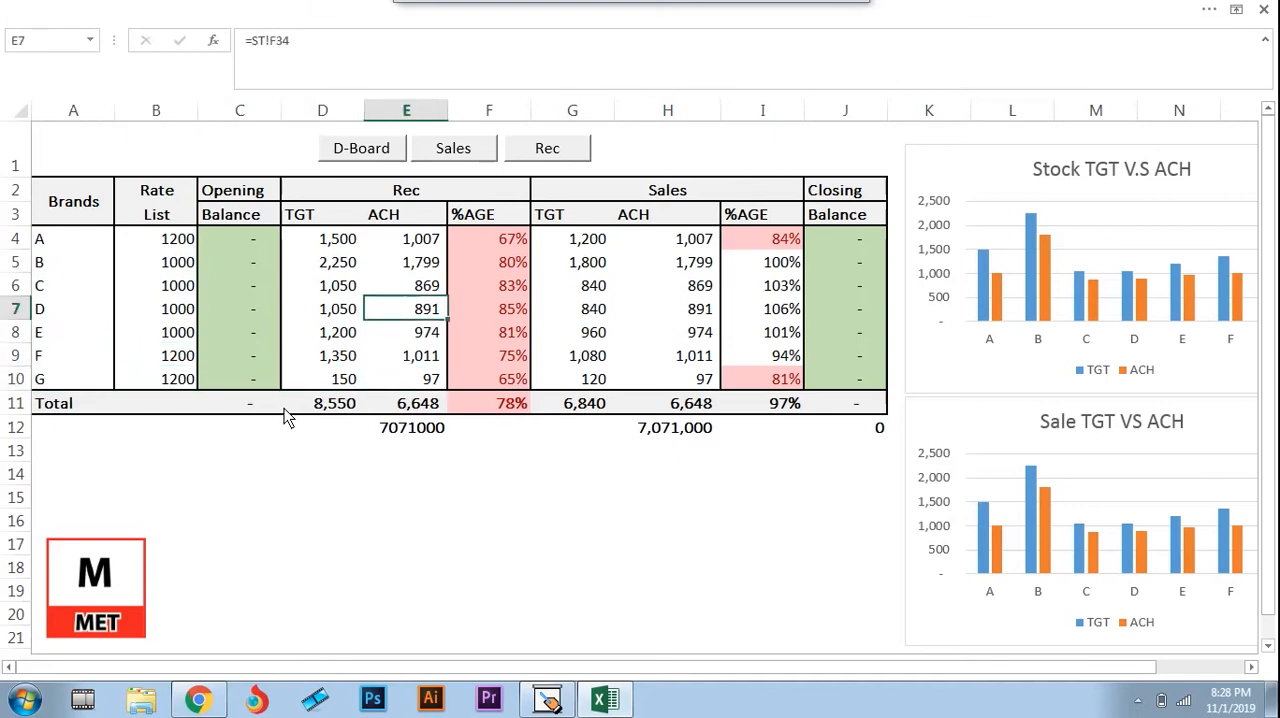
key("Right")
key("Up")
key("Left")
key("Down")
key("Down")
key("Down")
key("Down")
key("Down")
key("Down")
key("Down")
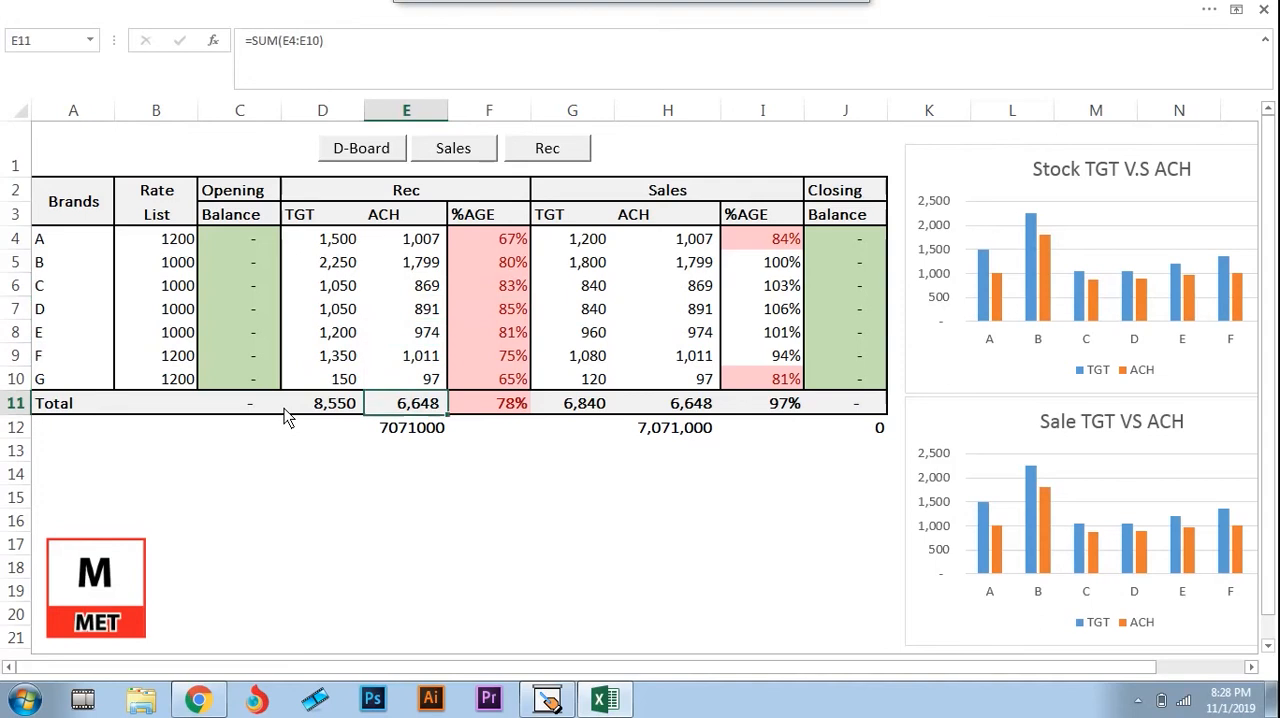
key("Up")
key("F2")
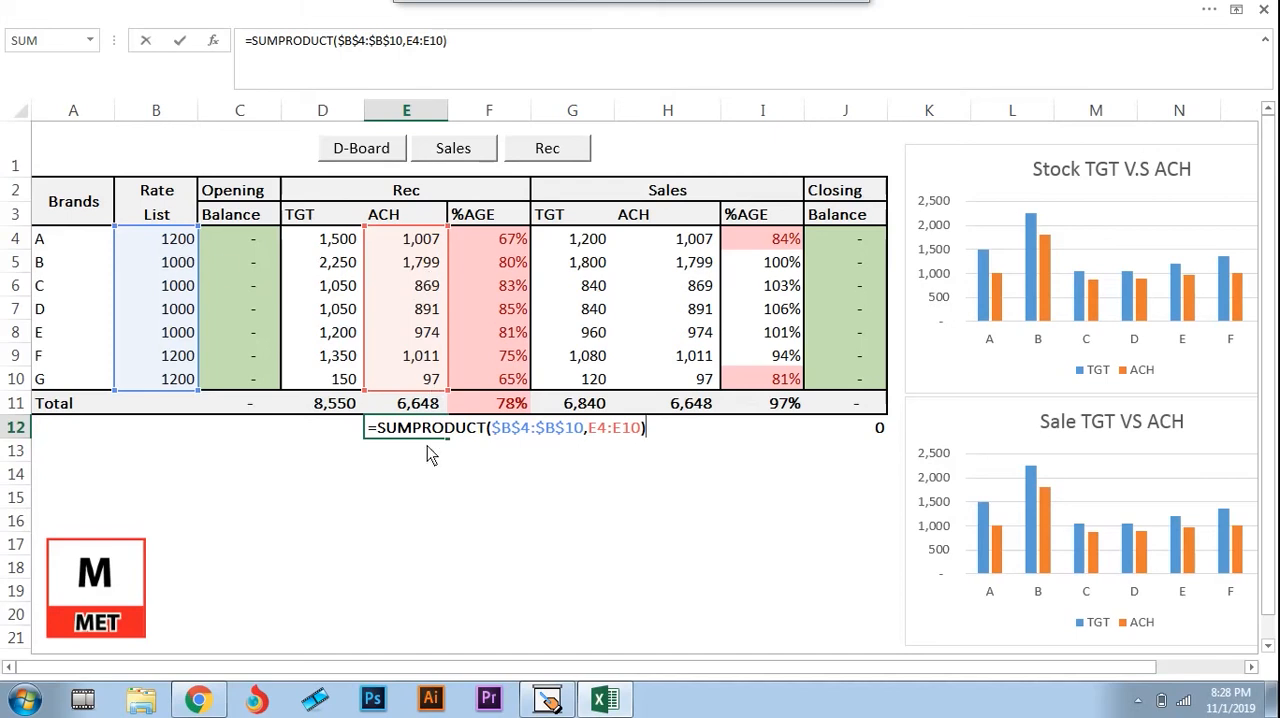
Close the SUMPRODUCT formula in E12 and compare it with the Rec total in E11 and the achievements above
key("Return")
key("Up")
key("Up")
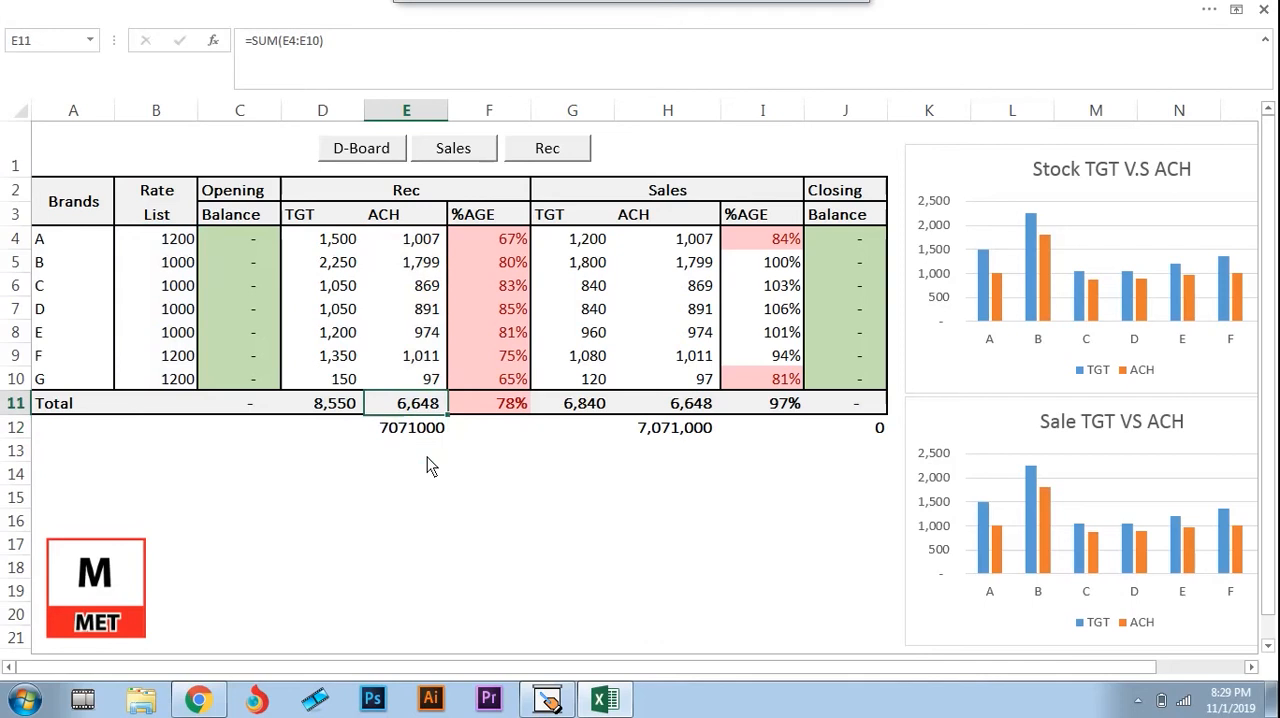
key("Down")
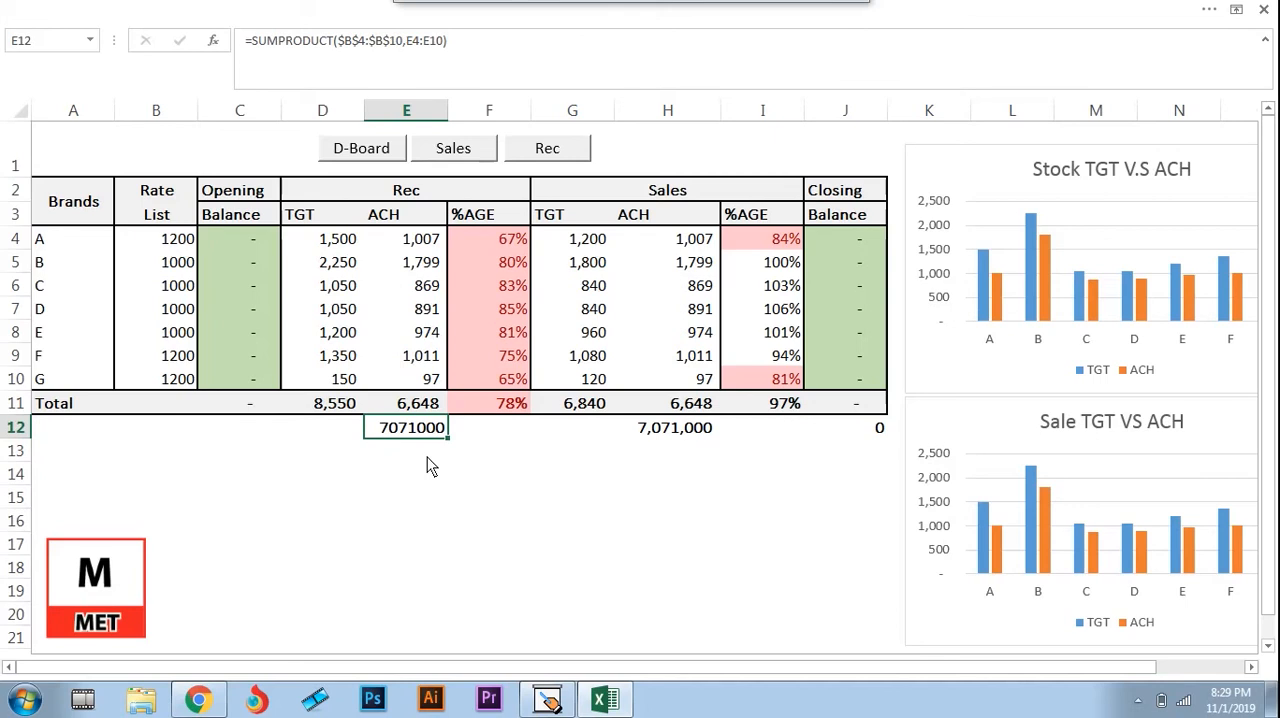
key("Up")
key("Up")
key("Up")
key("Up")
key("Up")
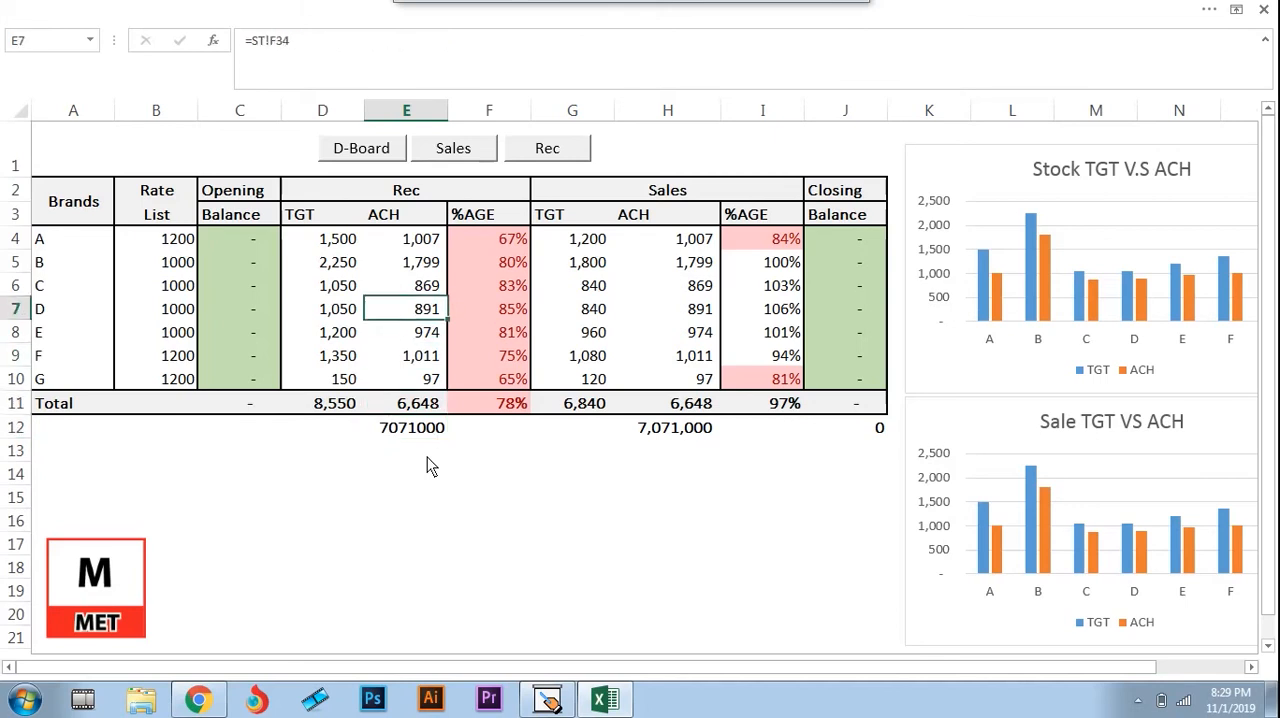
key("Down")
key("Down")
key("Down")
key("Down")
key("Down")
Examine the SUMPRODUCT formula in H12, which multiplies the Rate List by the Sales achievements in H4:H10
key("Right")
key("Right")
key("Right")
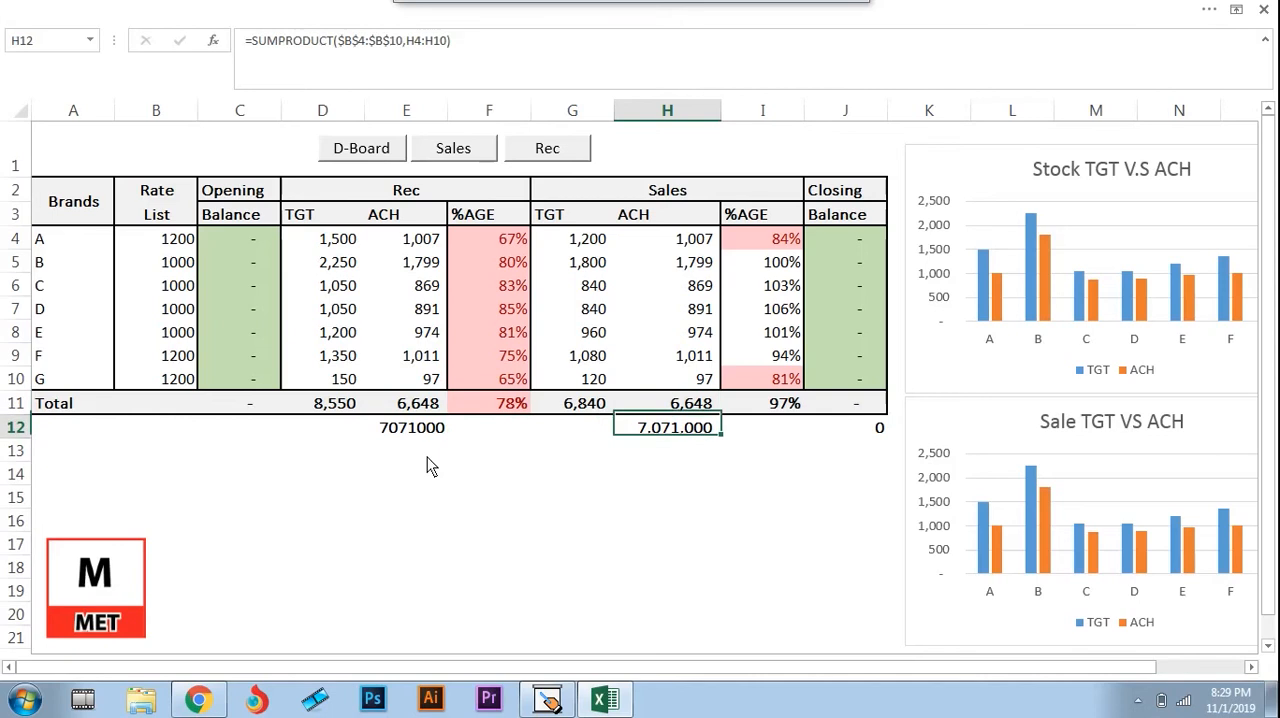
key("Up")
key("Up")
key("Up")
key("Up")
key("Up")
key("Down")
key("Down")
key("Down")
key("Down")
key("Down")
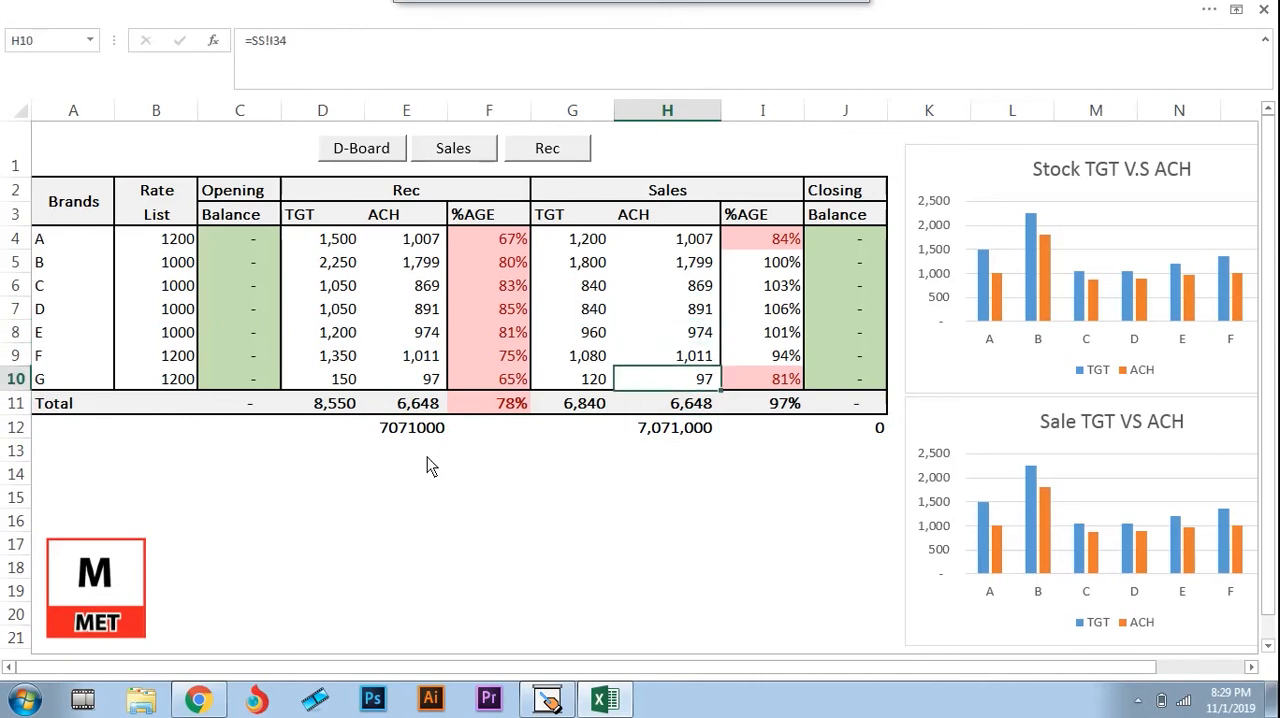
key("F2")
key("ctrl+Return")
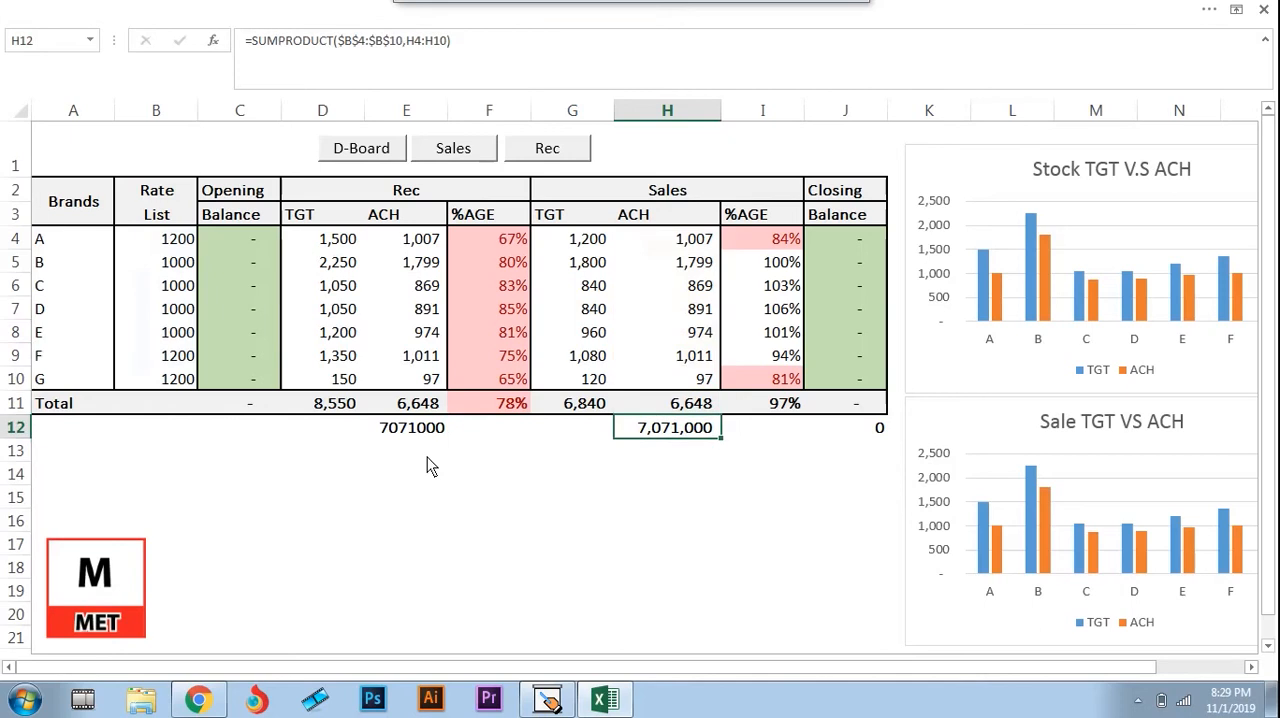
Compare the Sales achievements and their total in H11 with the rate-based value in H12
key("Up")
key("Up")
key("Up")
key("Down")
key("Down")
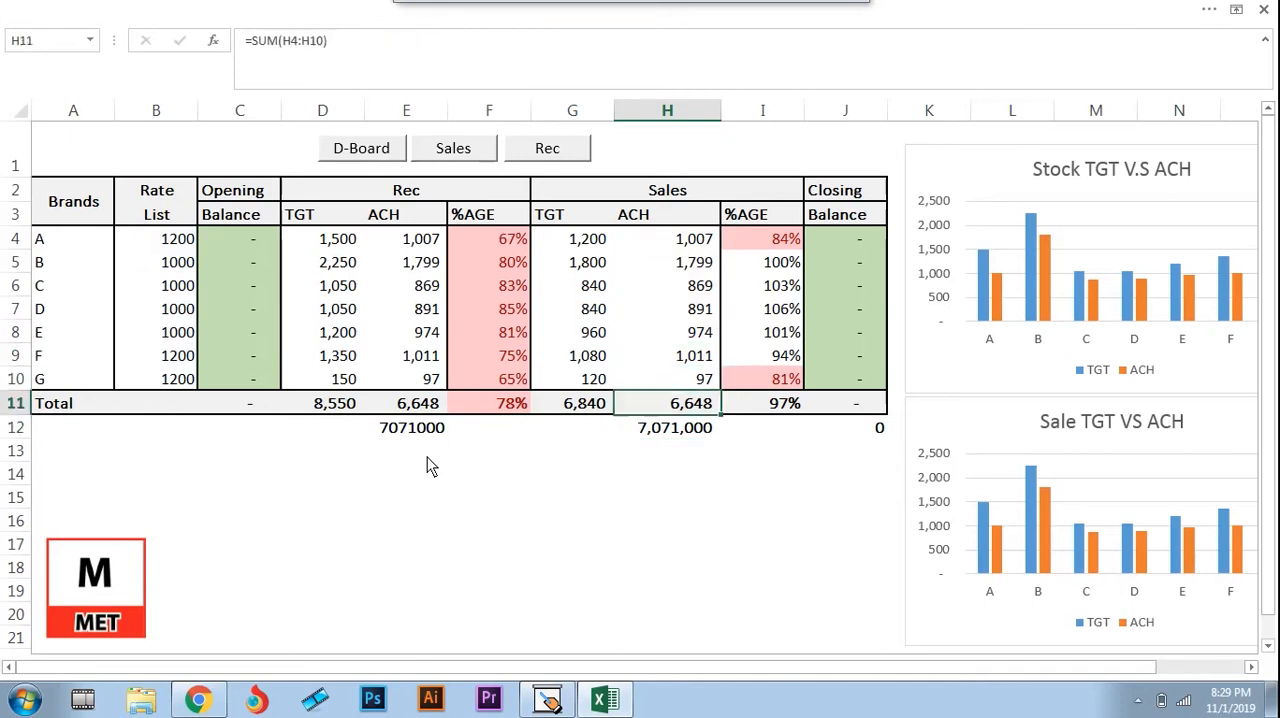
key("Down")
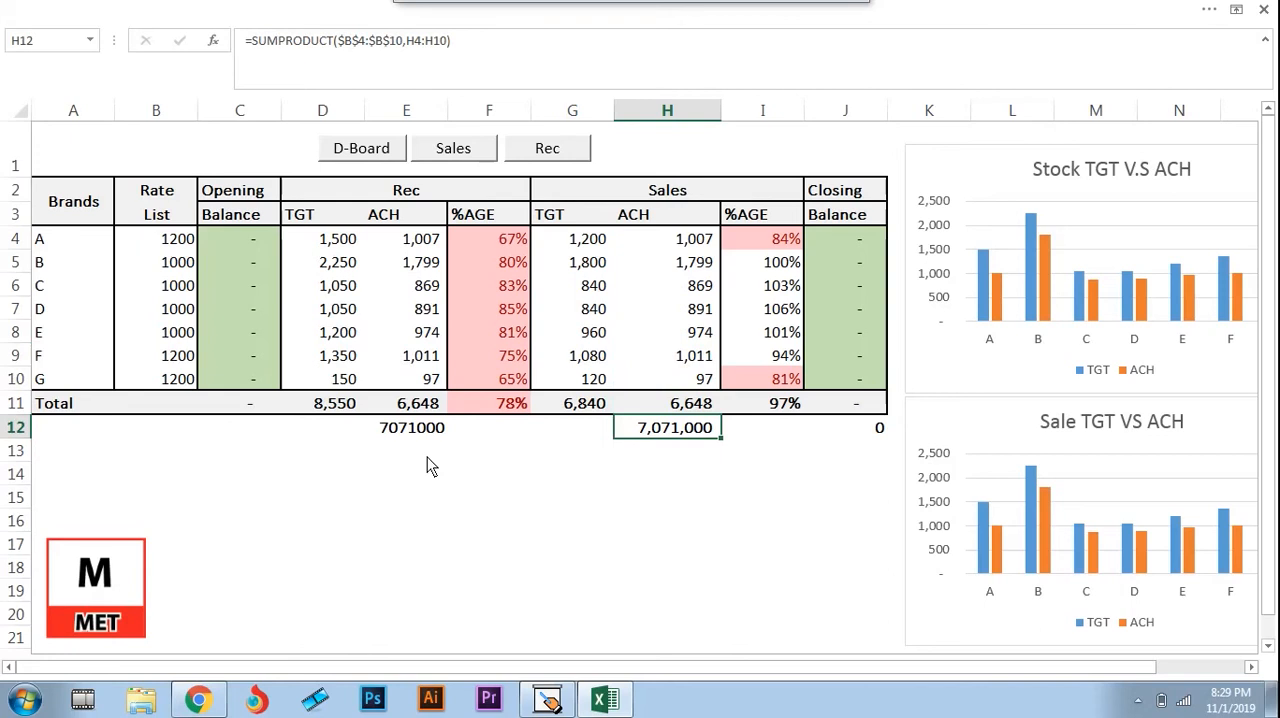
View the Sales and Stock Rec. sheets through the navigation links and return to the D-Board
left_click(455, 155)
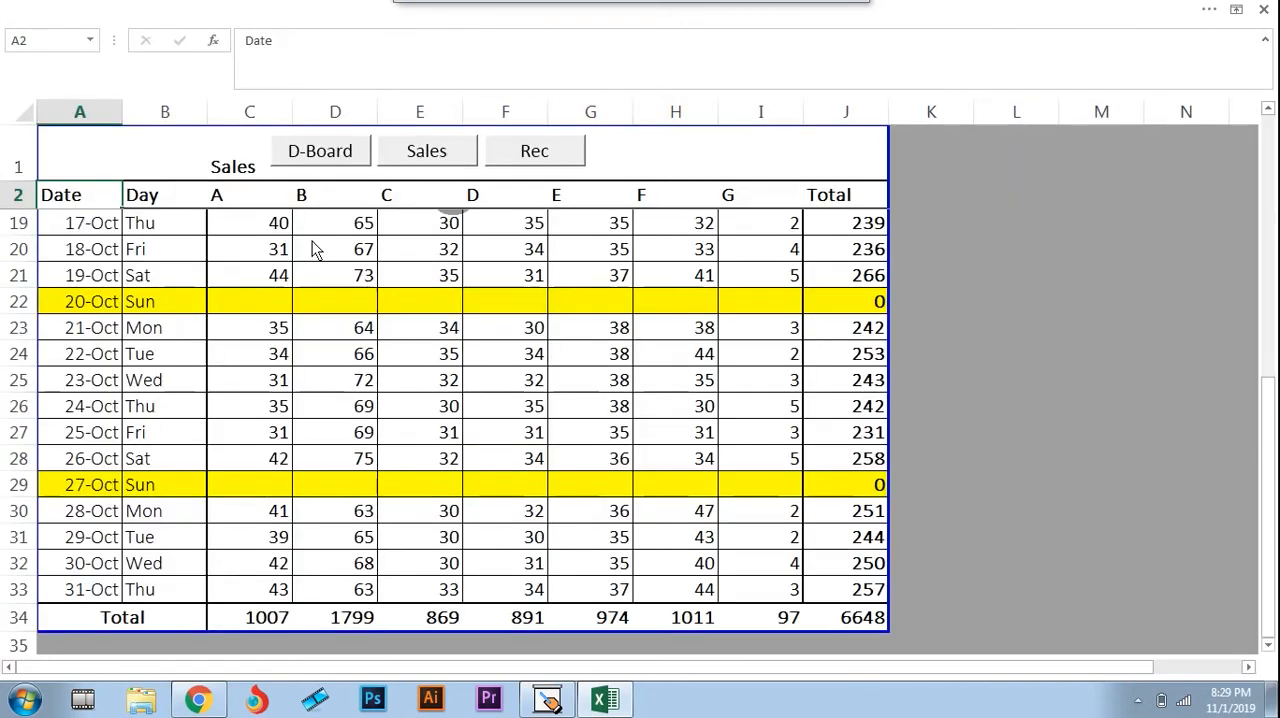
left_click(574, 153)
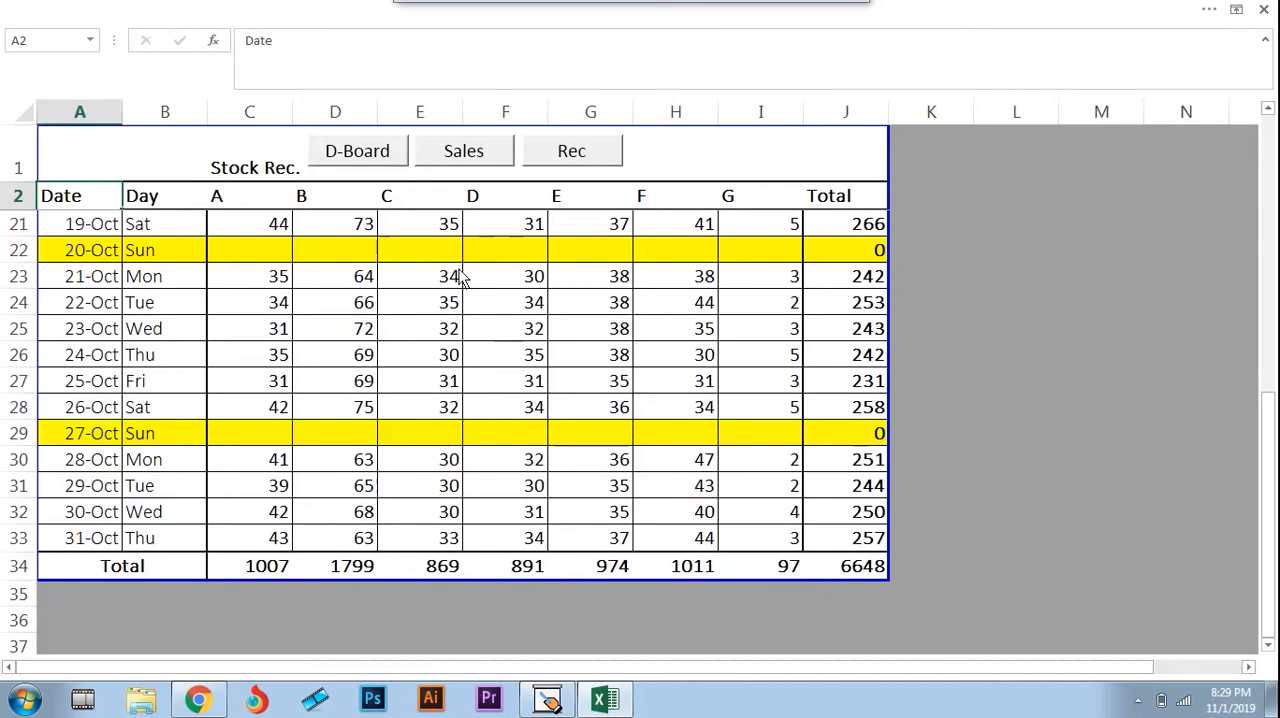
left_click(366, 160)
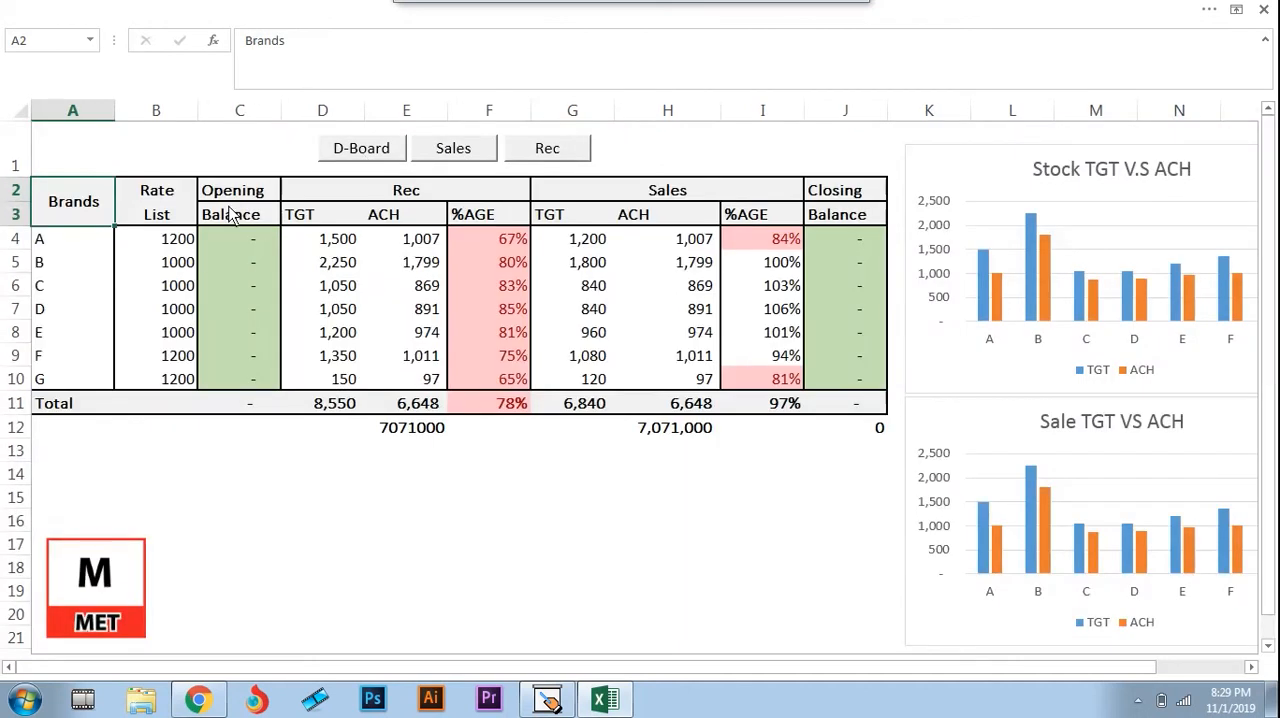
Review brand A's Rec target, achievement and percentage in row 4, and the SUMPRODUCT value in E12
left_click(376, 199)
key("Down")
key("Down")
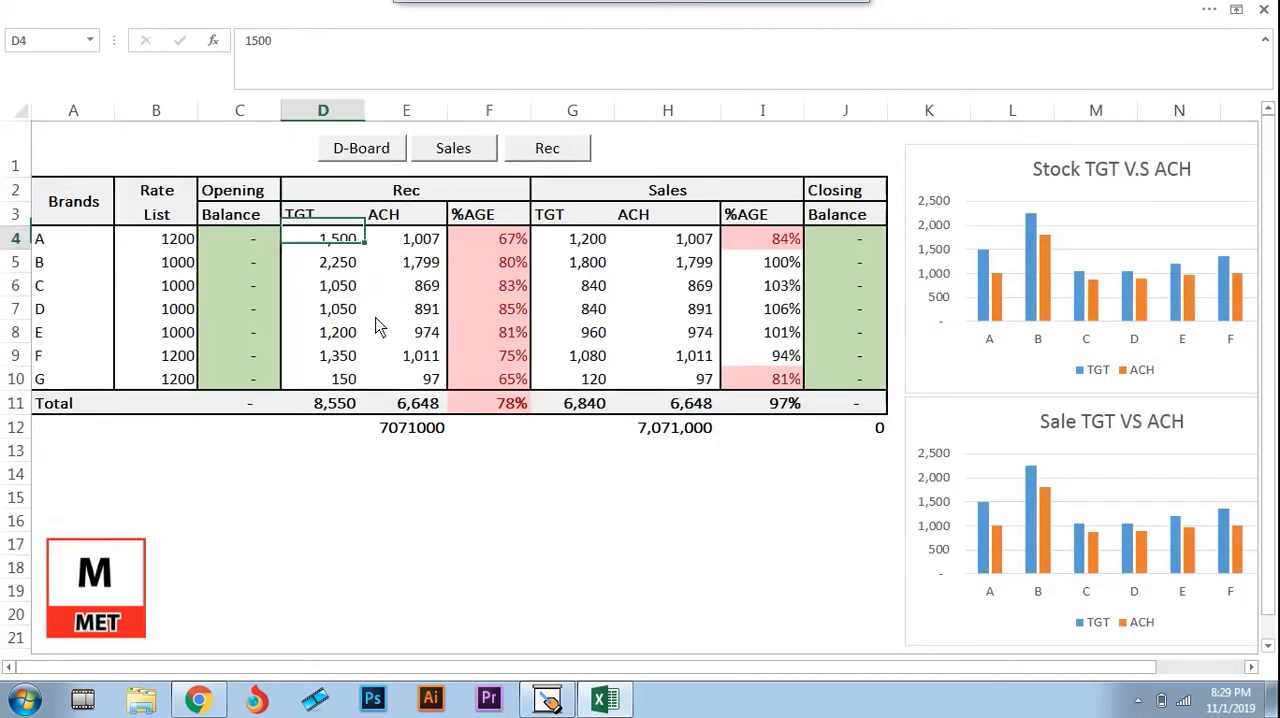
key("Right")
key("Right")
key("Left")
key("Left")
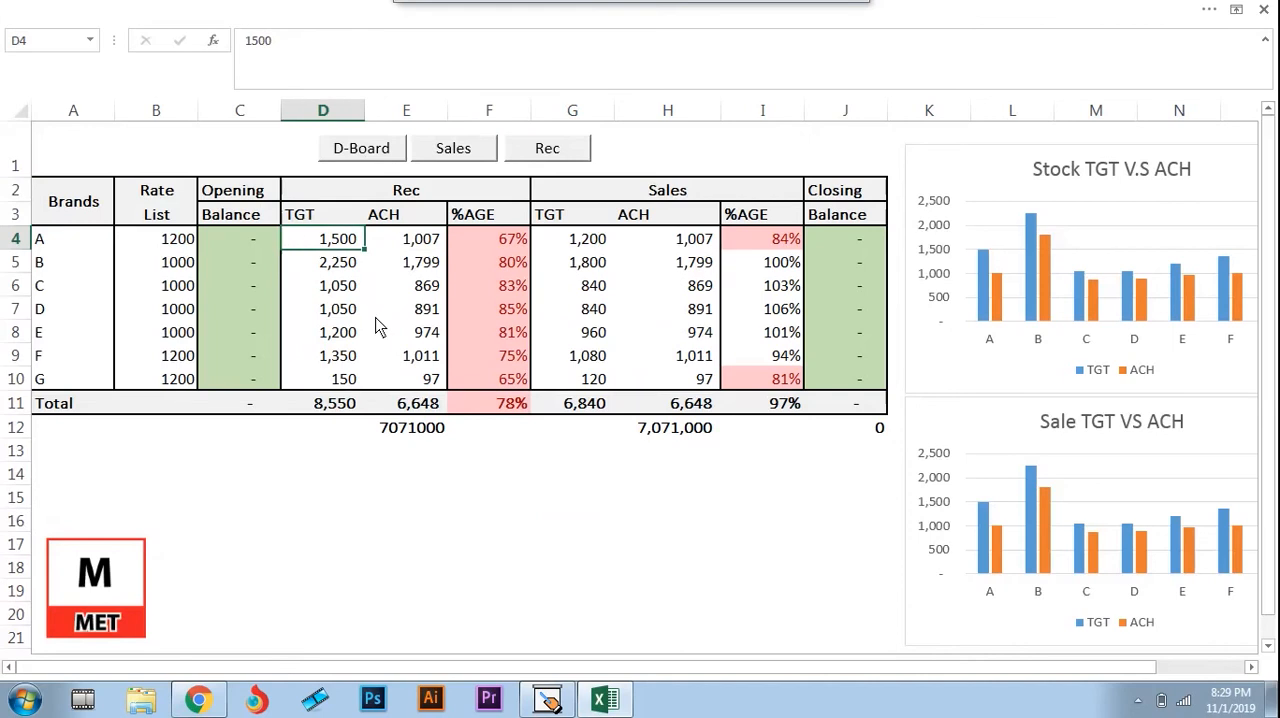
key("Right")
key("Down")
key("Down")
key("Down")
key("Down")
key("Down")
key("Down")
key("Down")
key("Down")
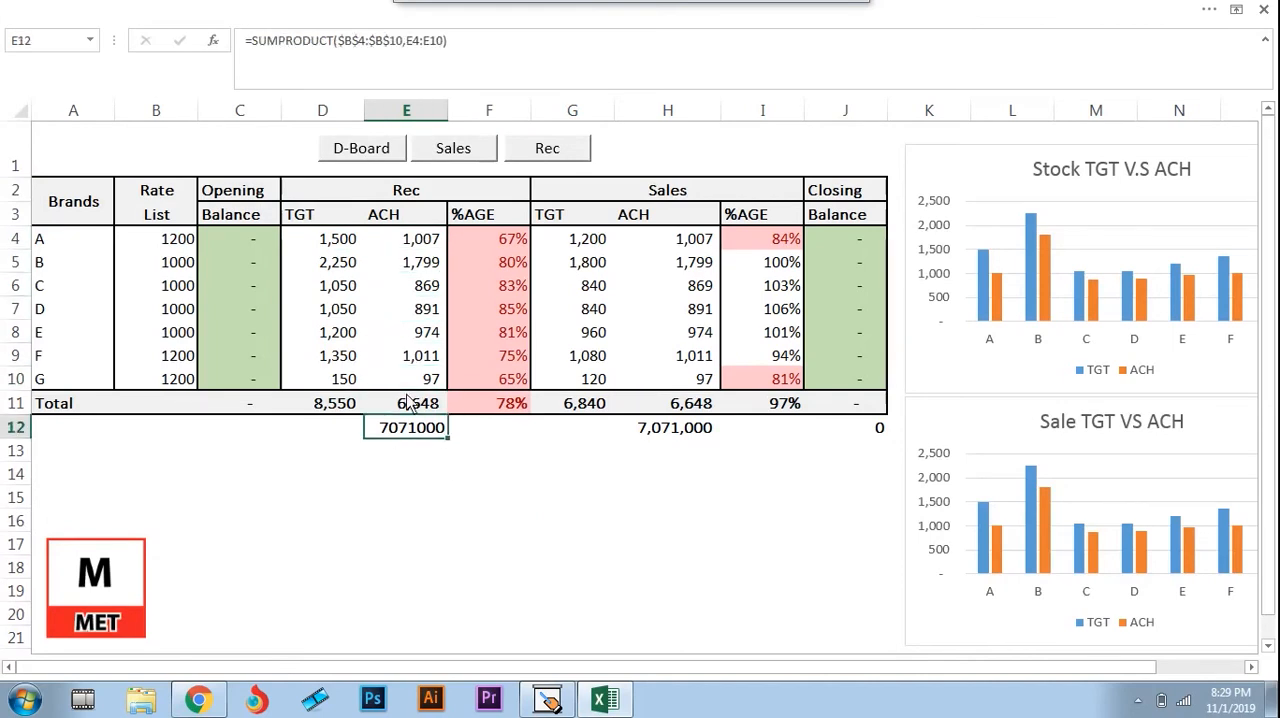
Hide the Rate List column B on the D-Board
left_click(158, 240)
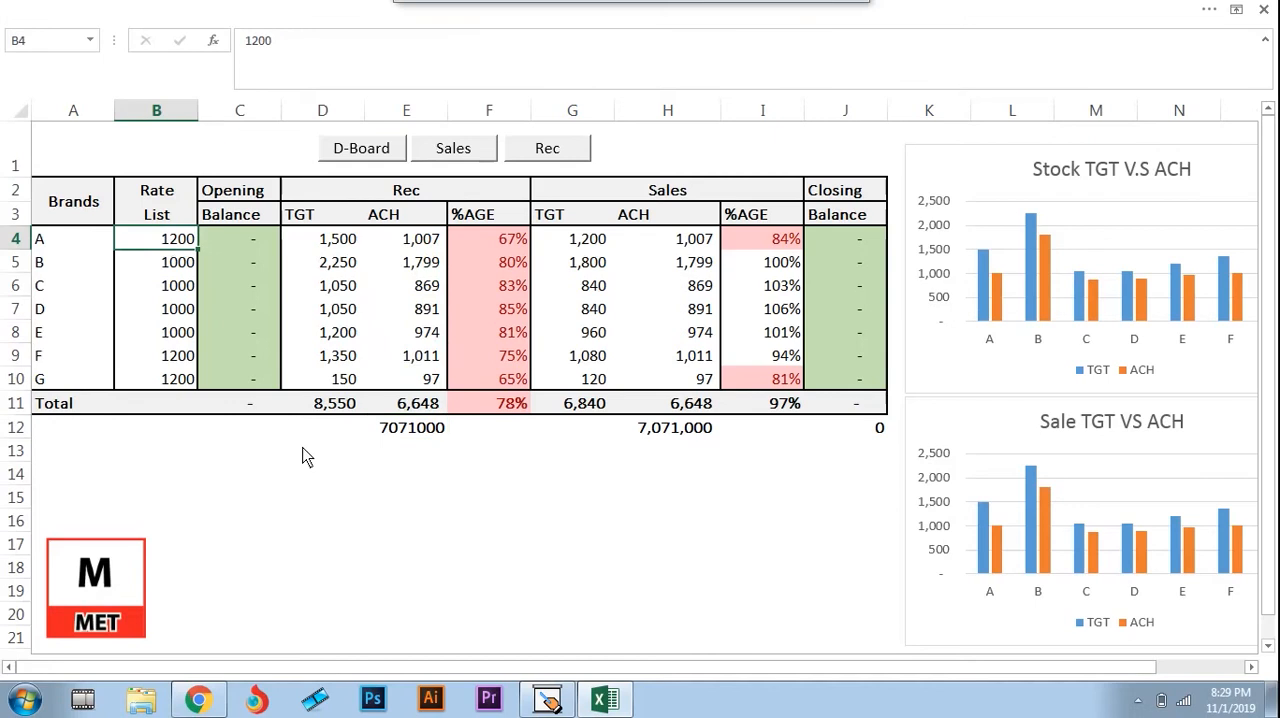
key("ctrl+0")
Review the Sales achievements from H5 down to the SUMPRODUCT value in H12 with the Rate List hidden
left_click(601, 262)
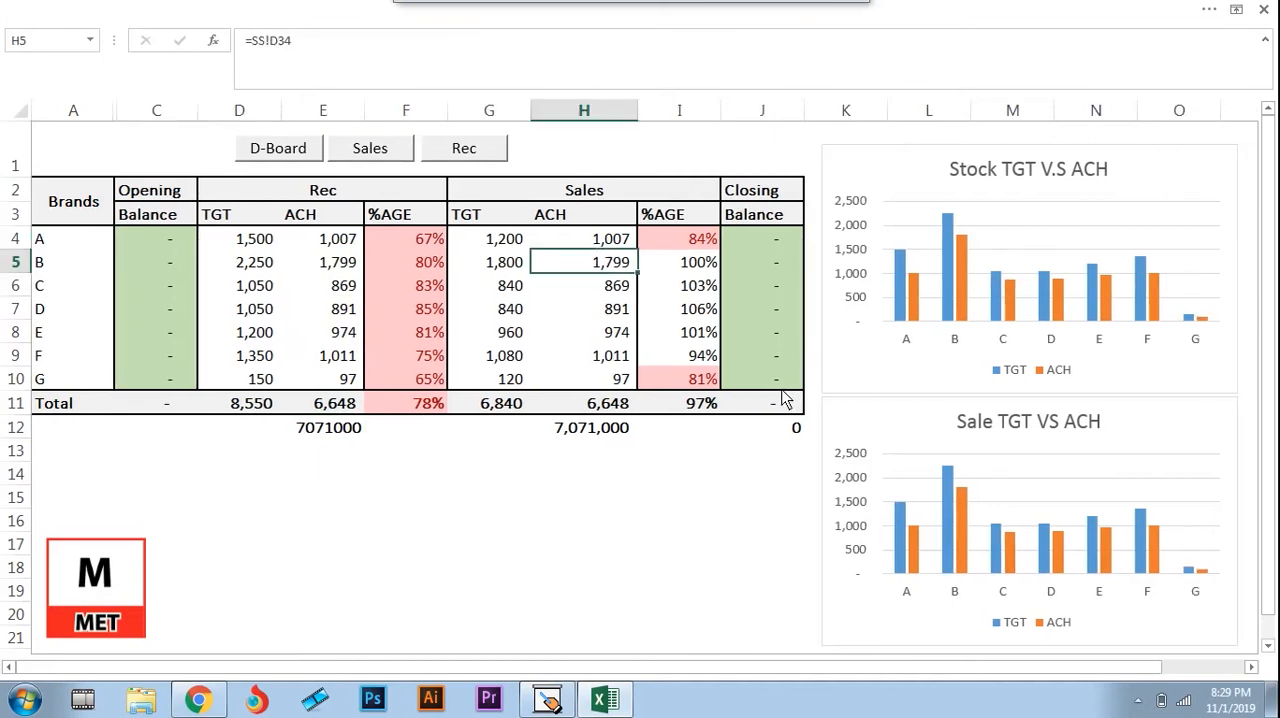
key("Down")
key("Down")
key("Down")
left_click(605, 430)
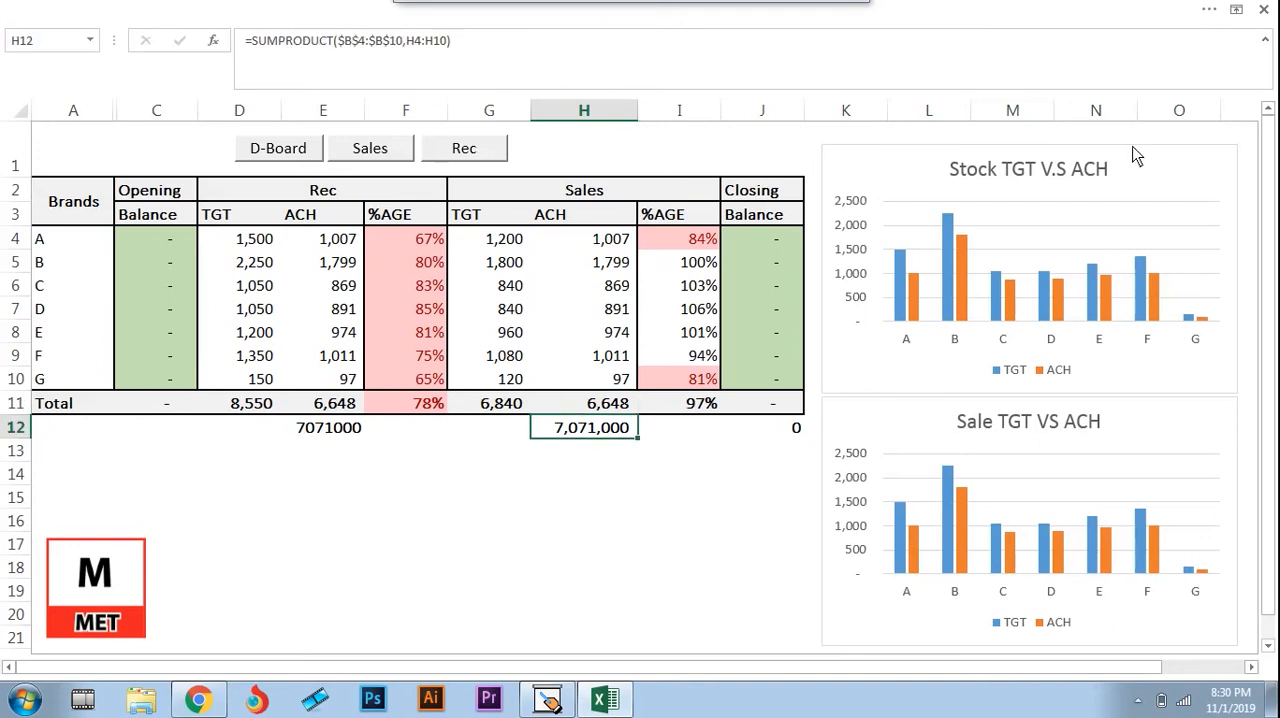
Examine brand A's target and achievement bars in the Stock TGT V.S ACH chart and dismiss the battery notification
left_click(1165, 157)
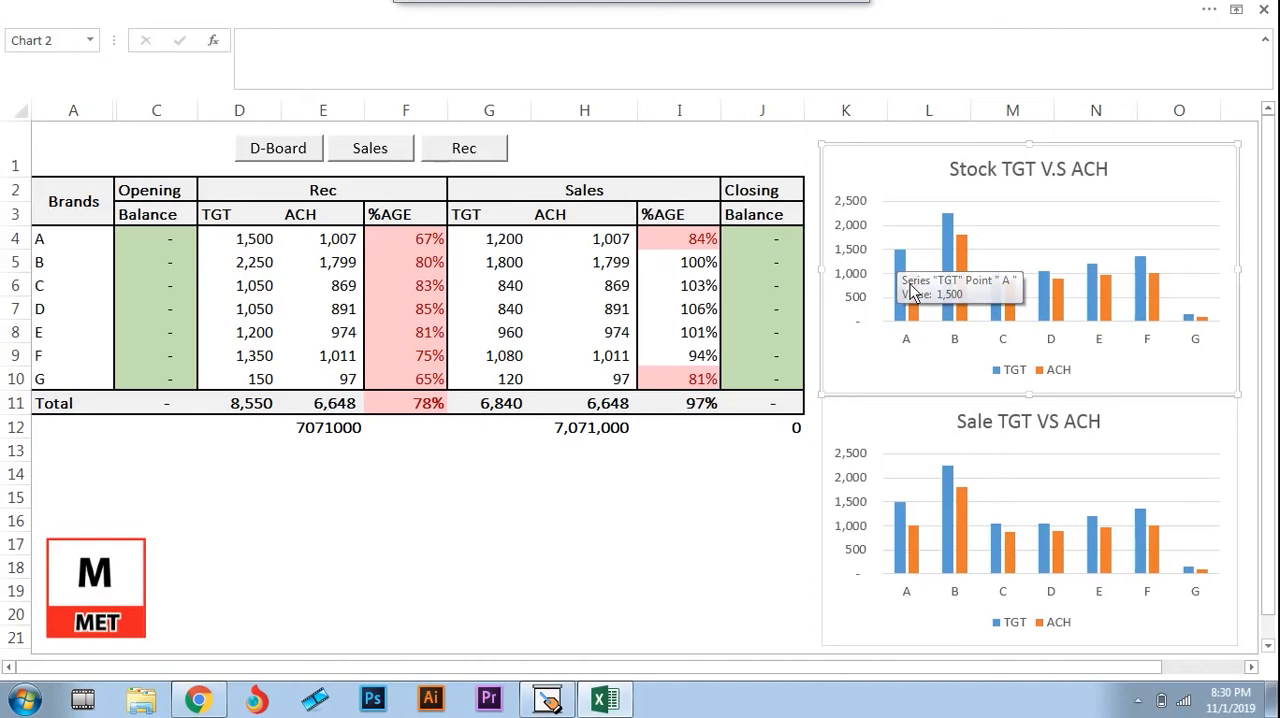
mouse_move(913, 287)
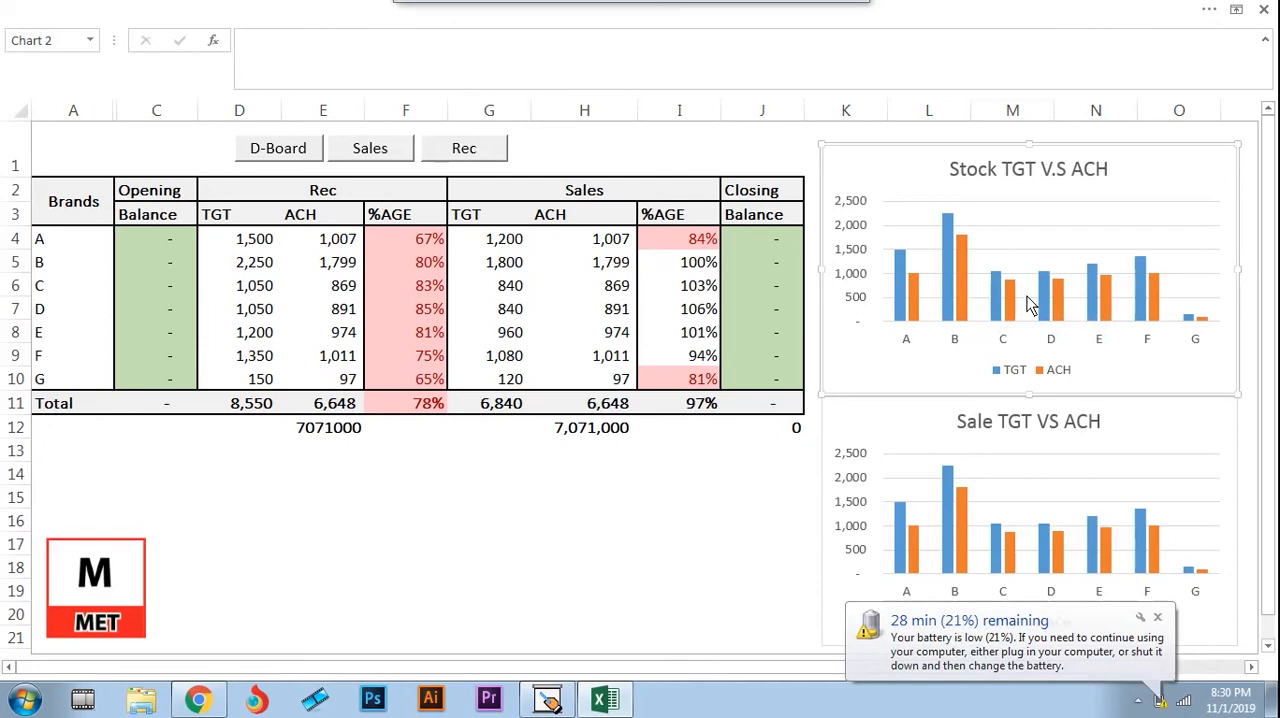
left_click(1157, 618)
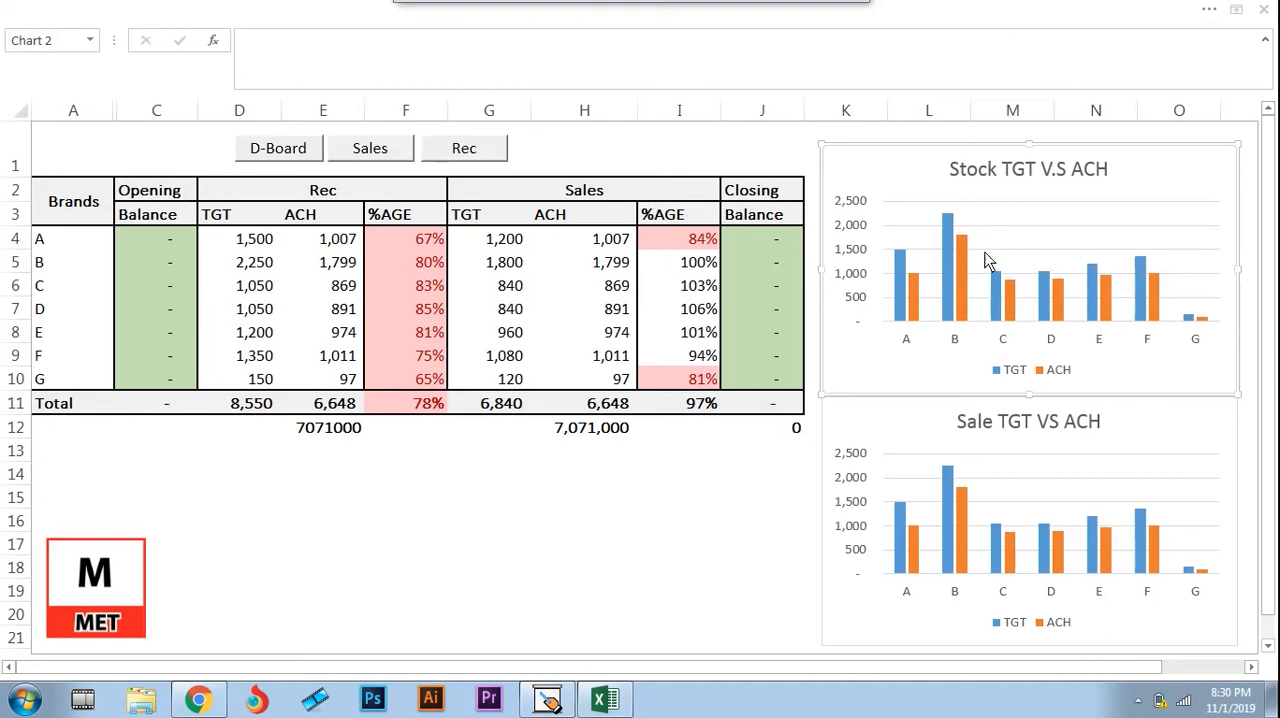
left_click(734, 499)
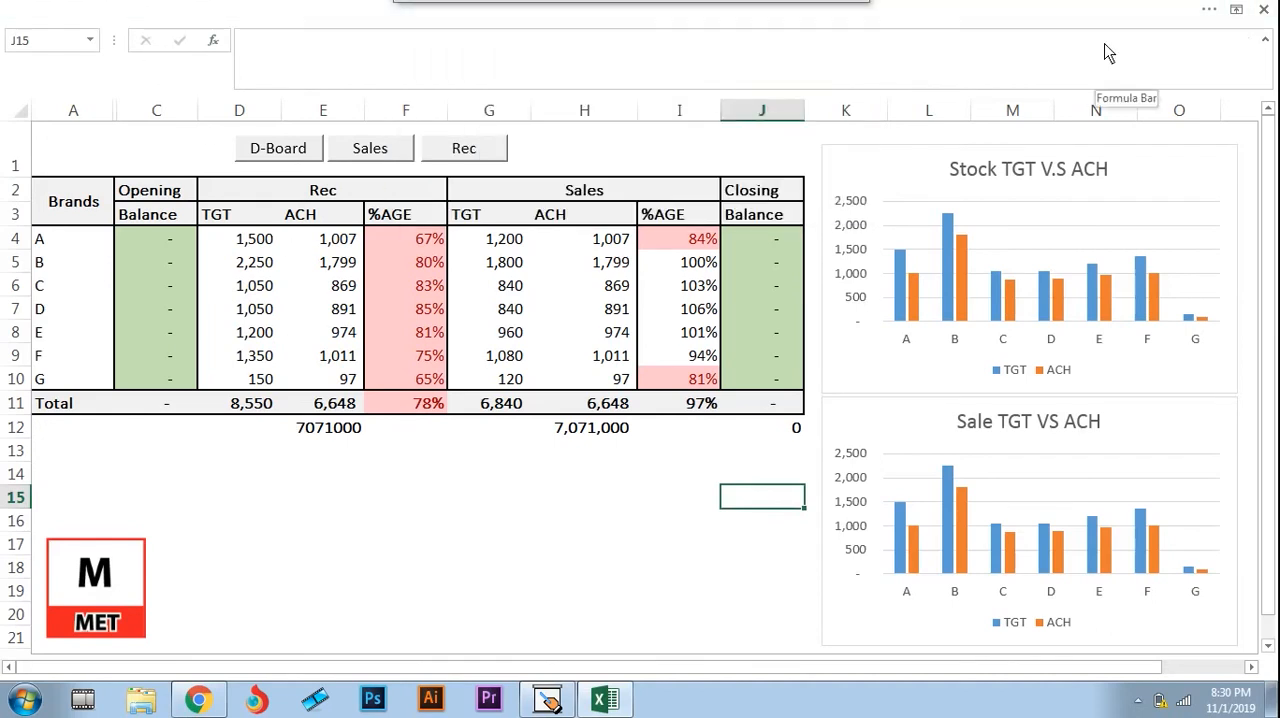
key("alt+Tab")
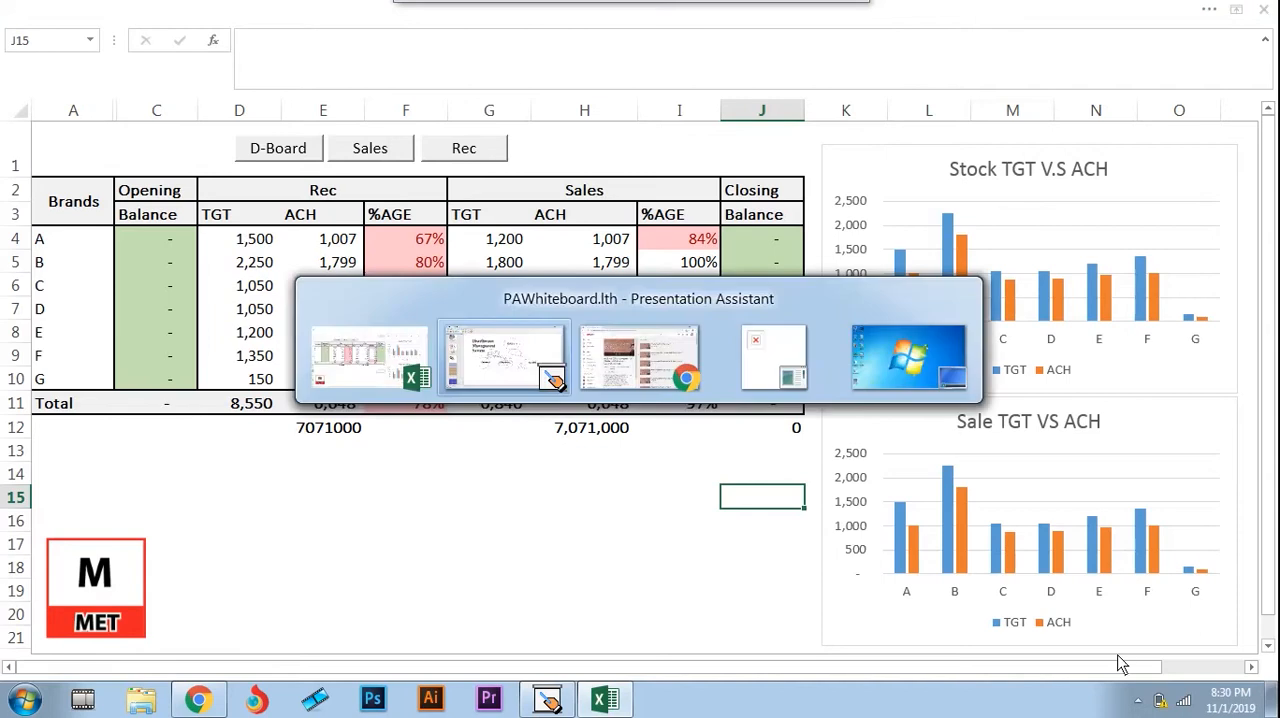
key("alt+Tab")
left_click(1138, 700)
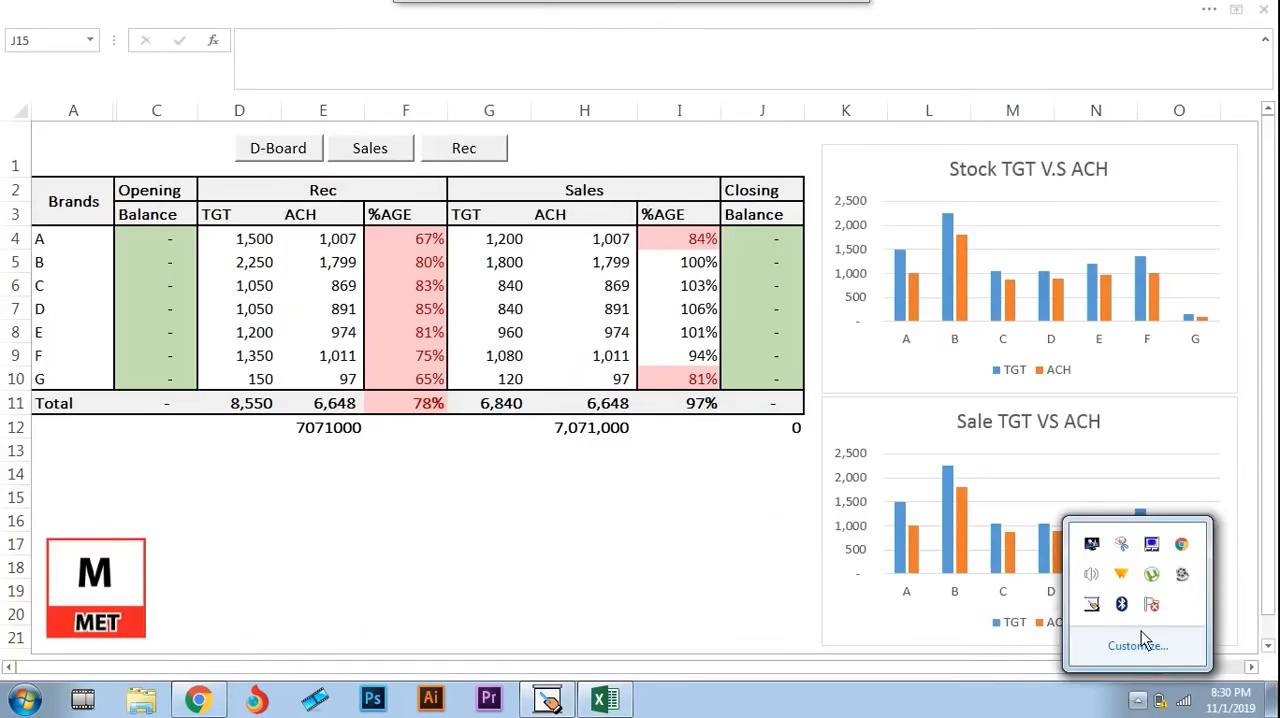
left_click(1182, 574)
left_click(1138, 699)
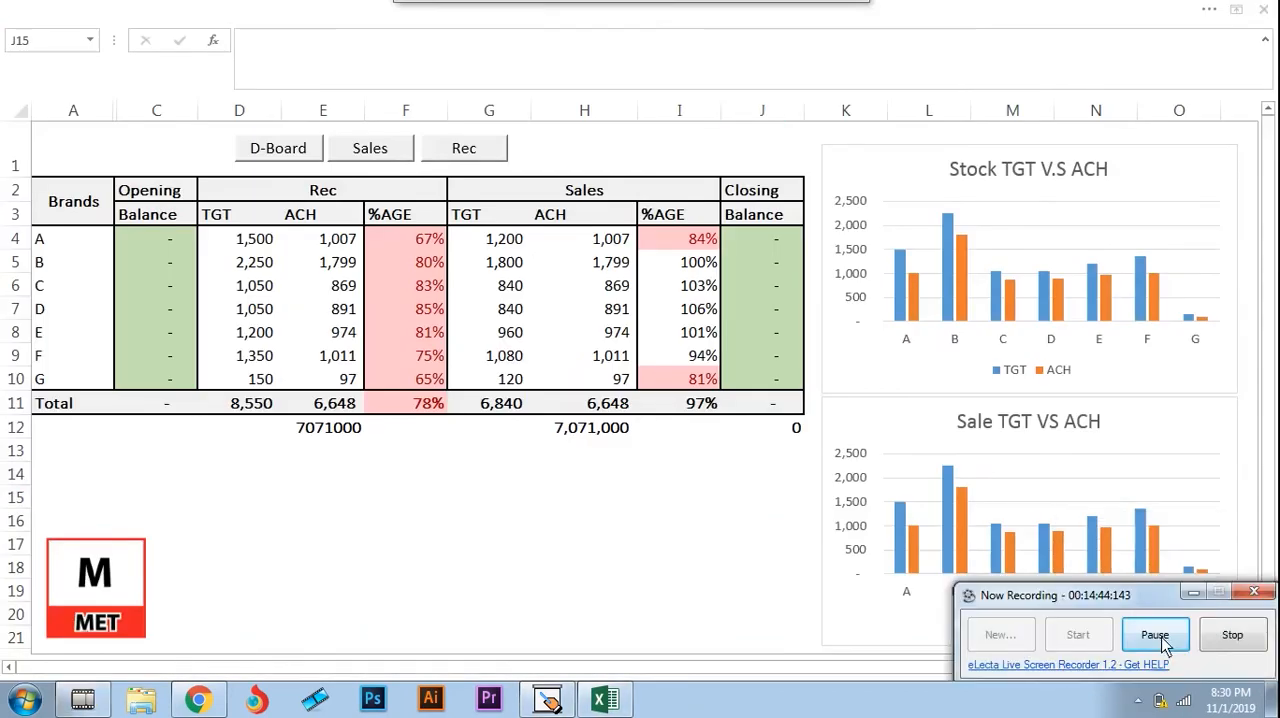
left_click(1162, 638)
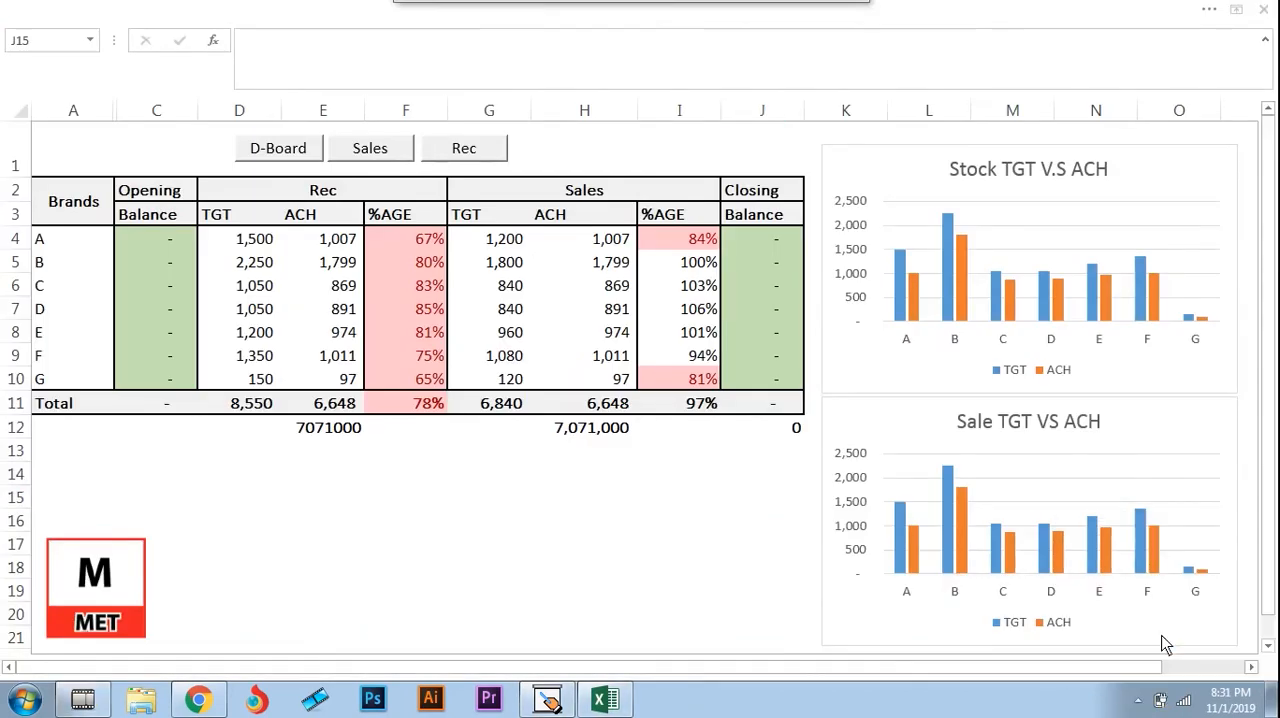
Show the ribbon with its tabs and commands, and switch it back to Auto-hide Ribbon
left_click(1237, 12)
left_click(1237, 12)
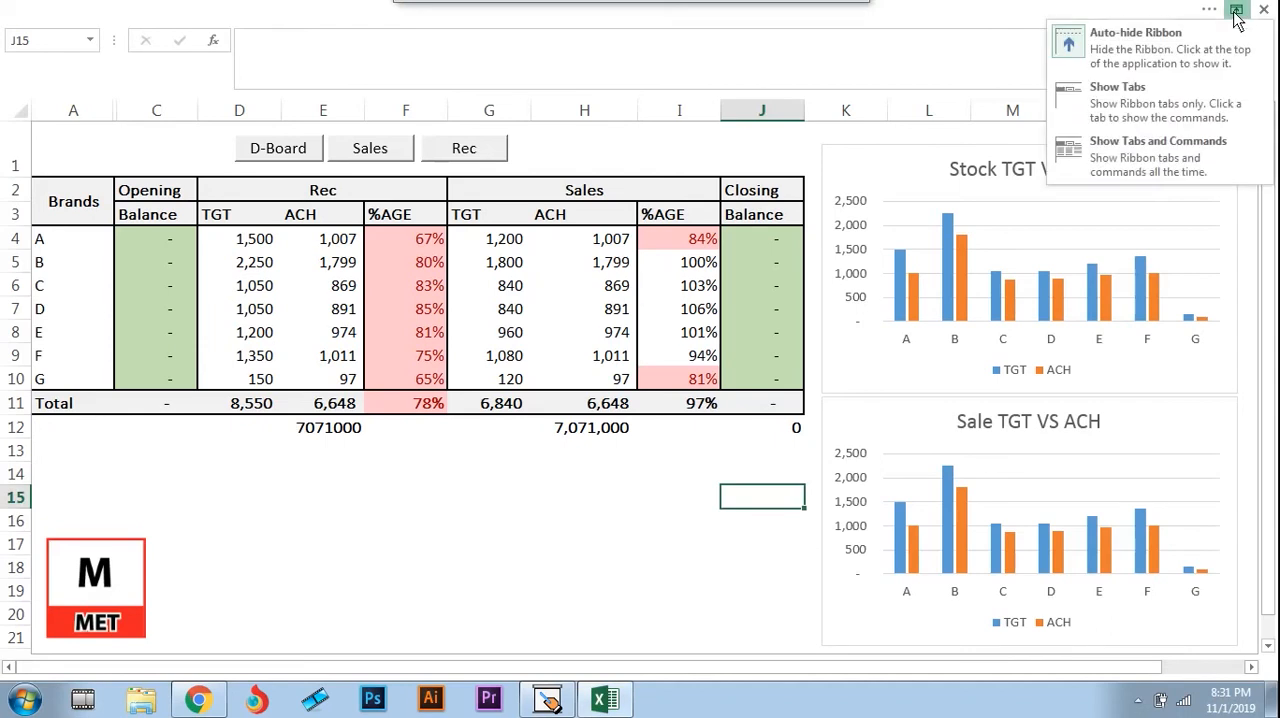
left_click(1143, 156)
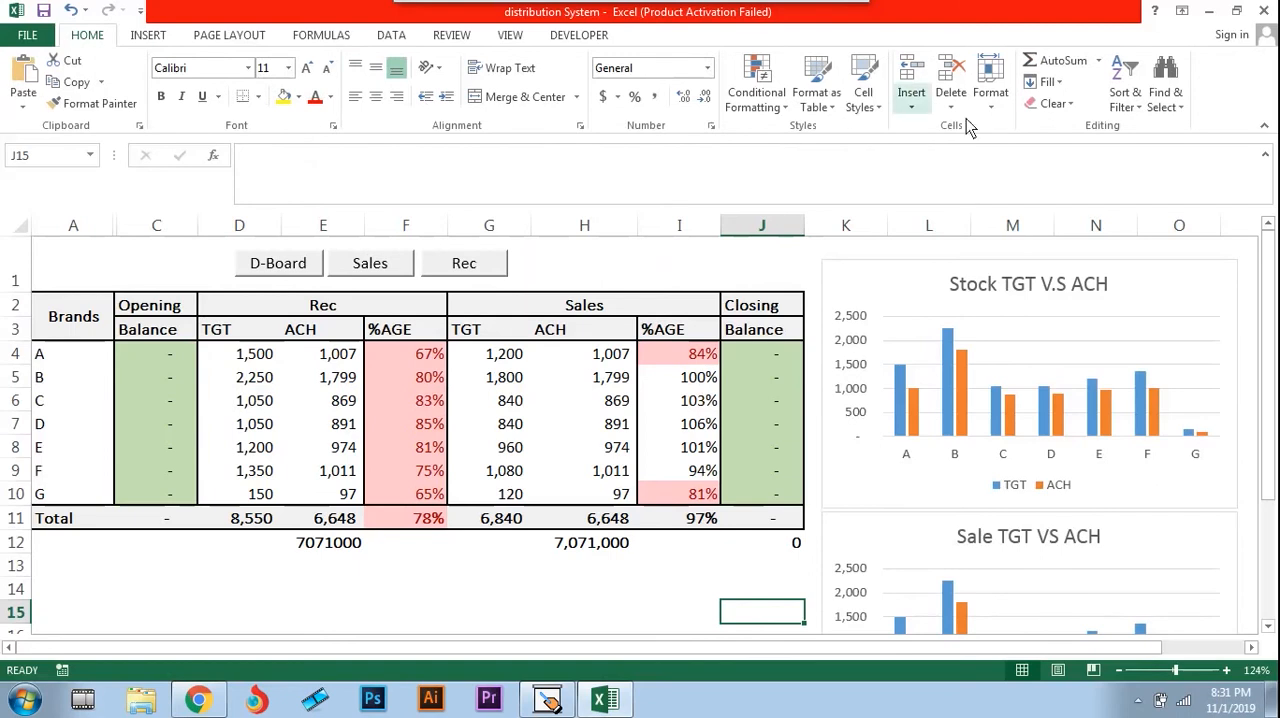
left_click(1182, 10)
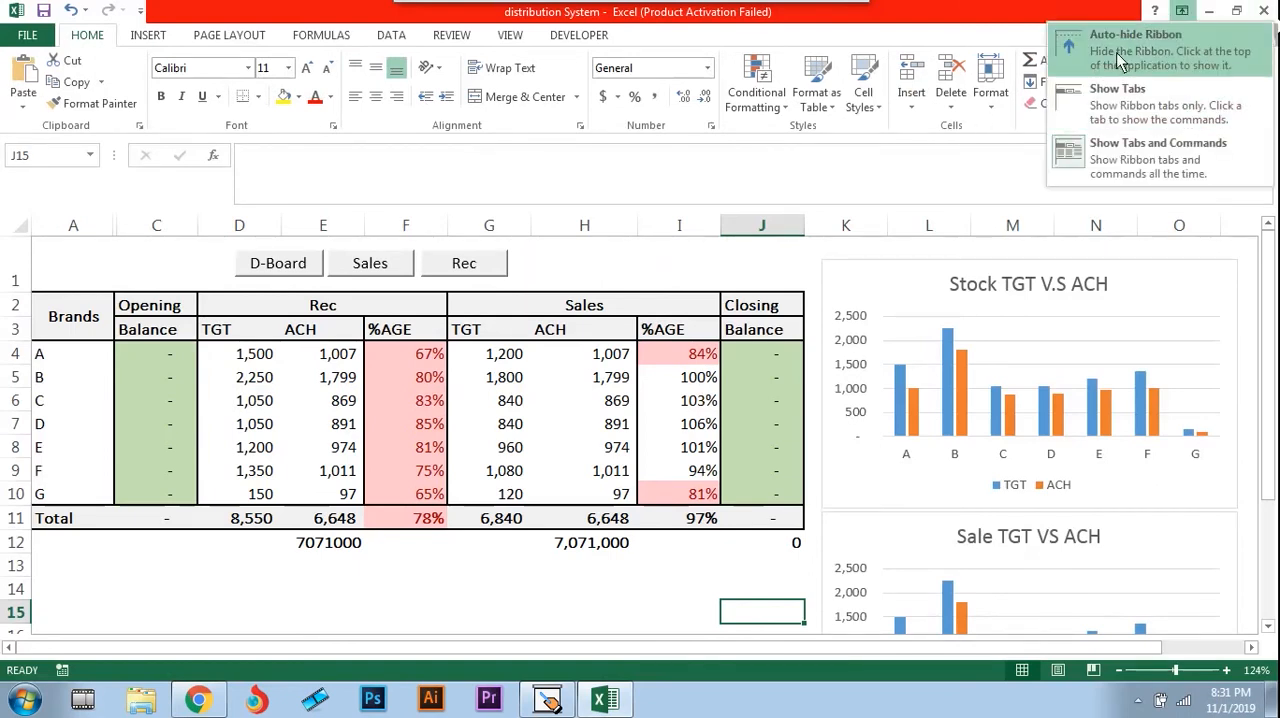
left_click(1124, 60)
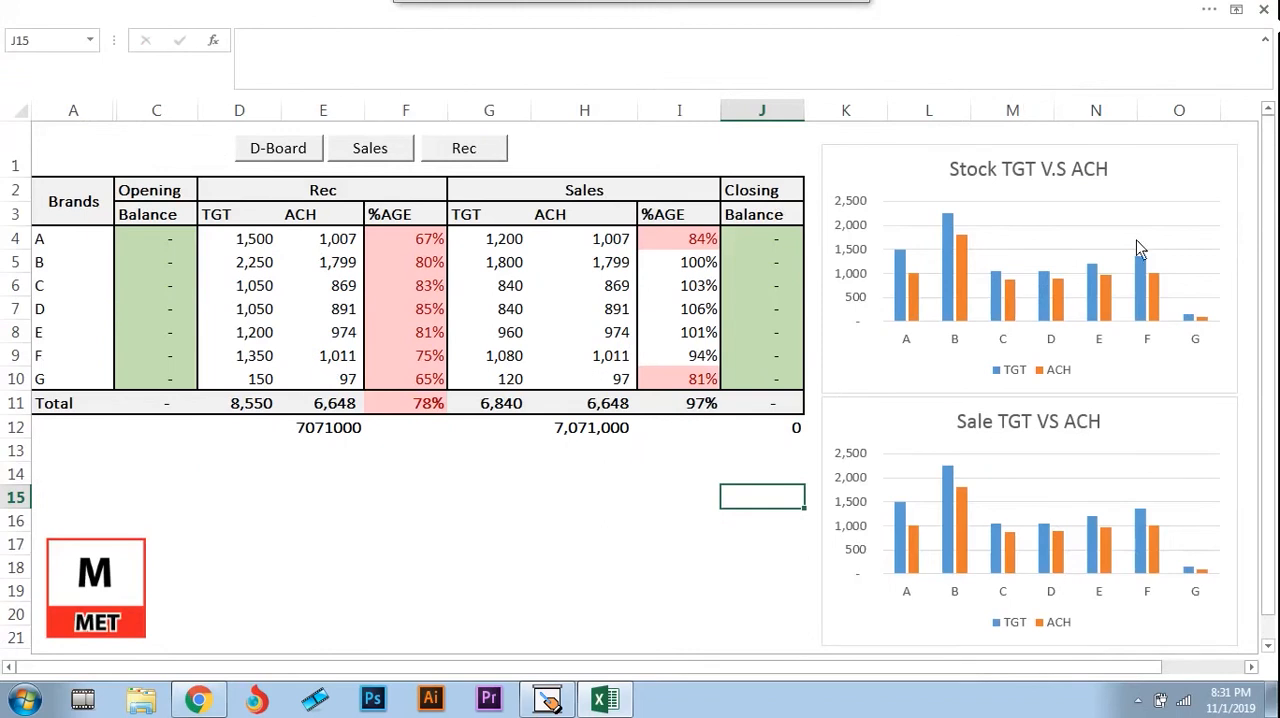
Set the ribbon display to Show Tabs and Commands
left_click(1236, 9)
left_click(1152, 60)
left_click(1236, 9)
left_click(1124, 170)
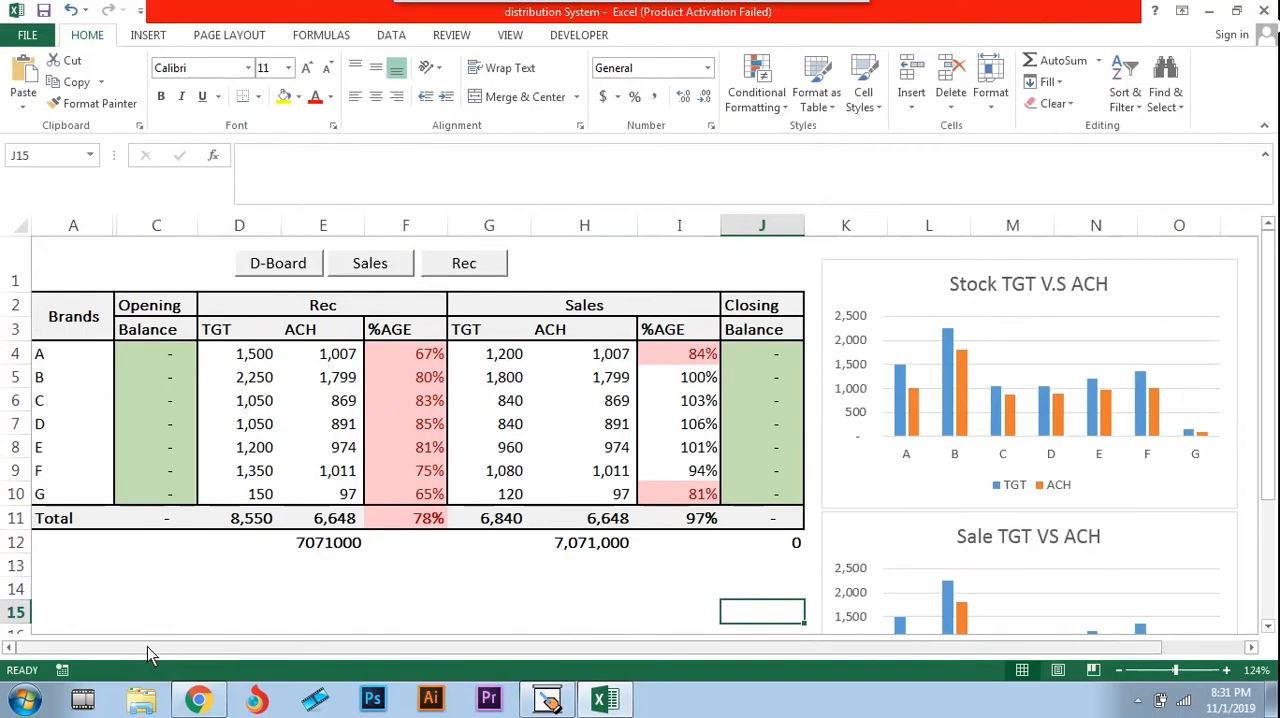
Turn on the display of sheet tabs for the distribution System workbook in the advanced Excel options
left_click(35, 40)
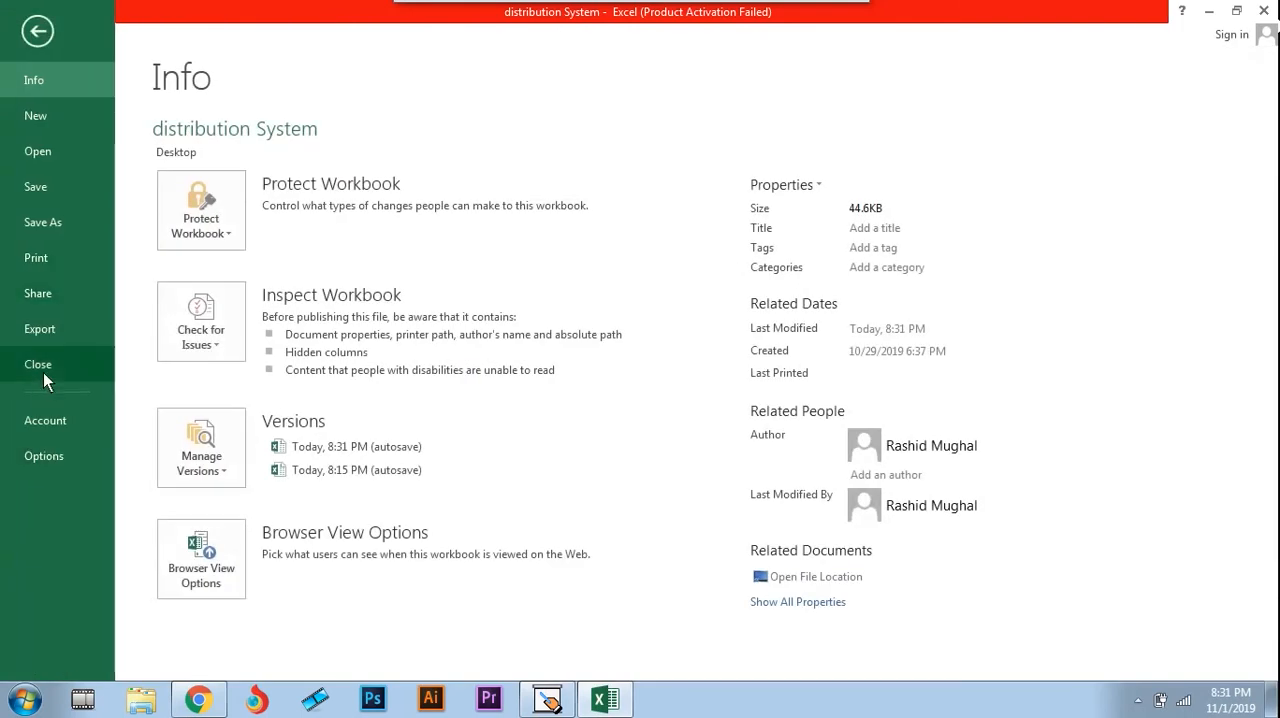
left_click(40, 458)
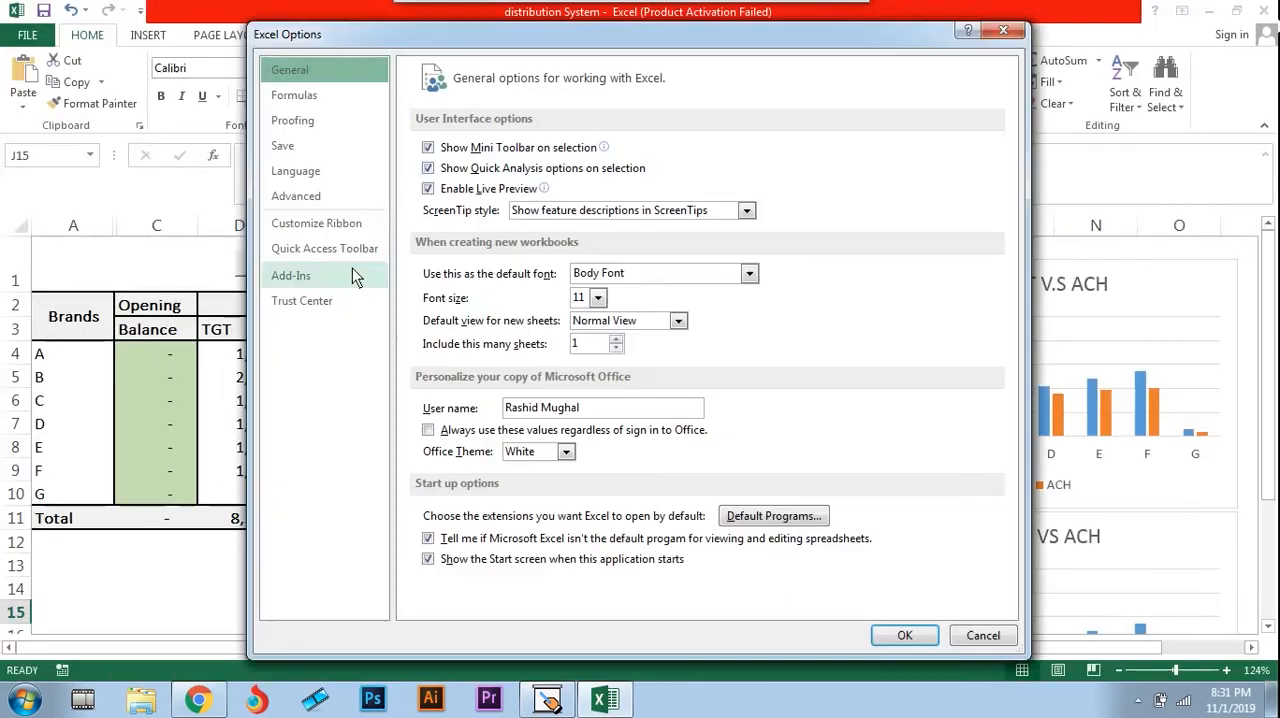
left_click(313, 201)
left_click_drag(1011, 145, 1009, 308)
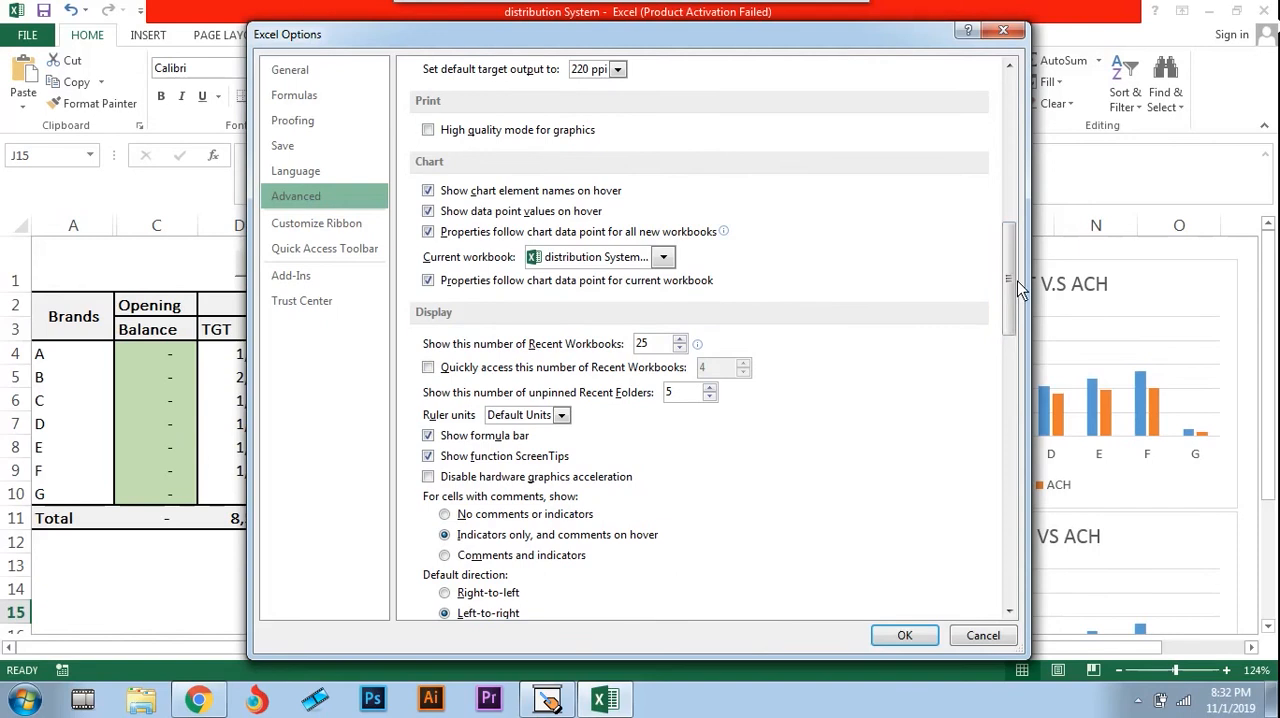
left_click_drag(1014, 285, 1012, 330)
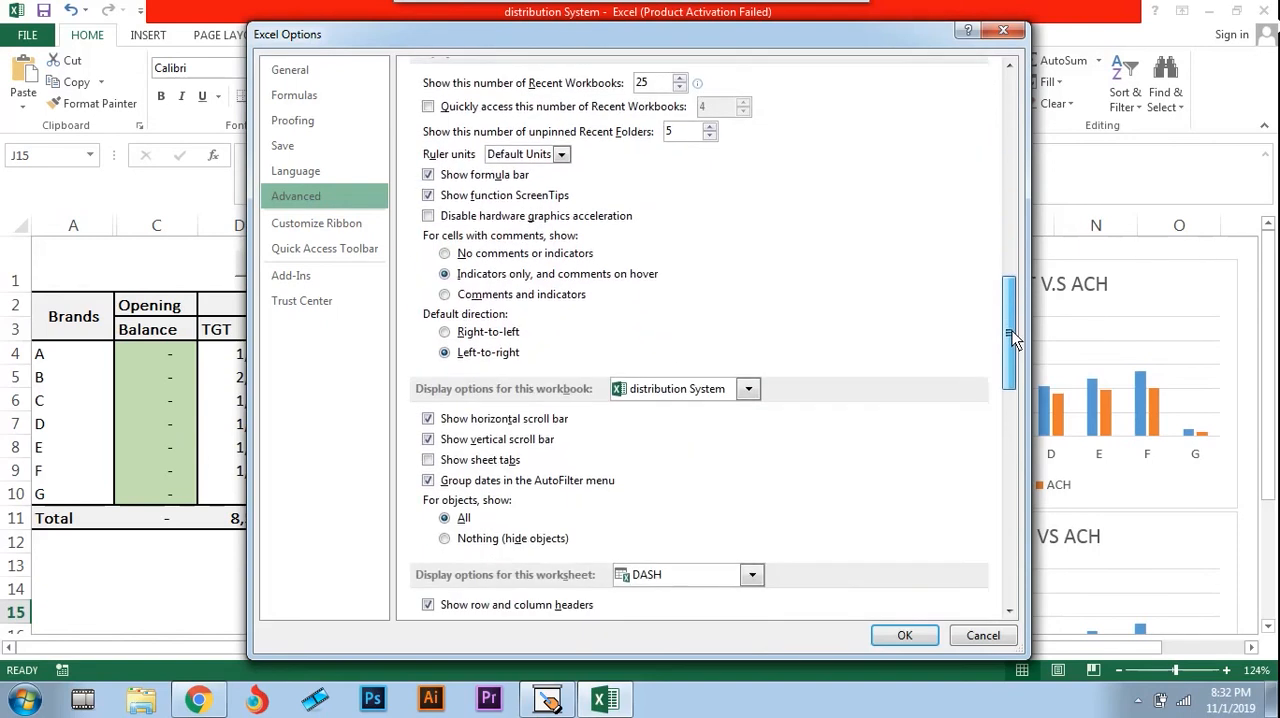
left_click(428, 462)
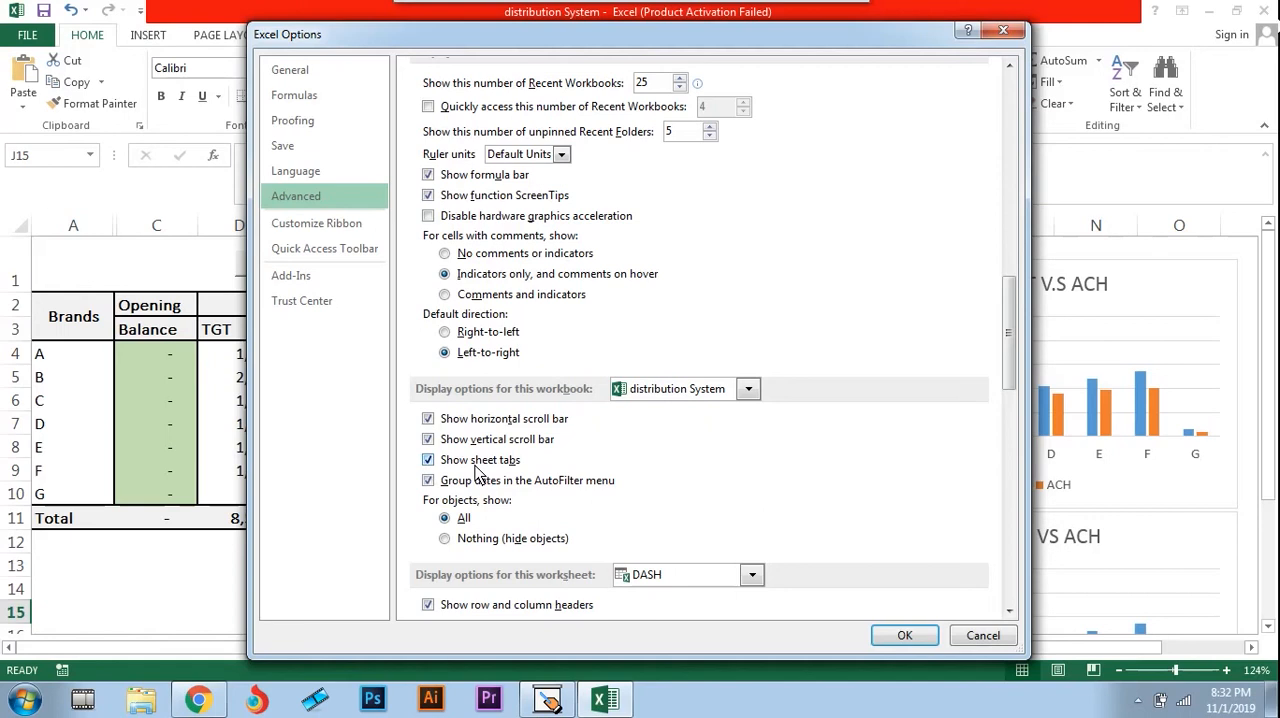
left_click(906, 638)
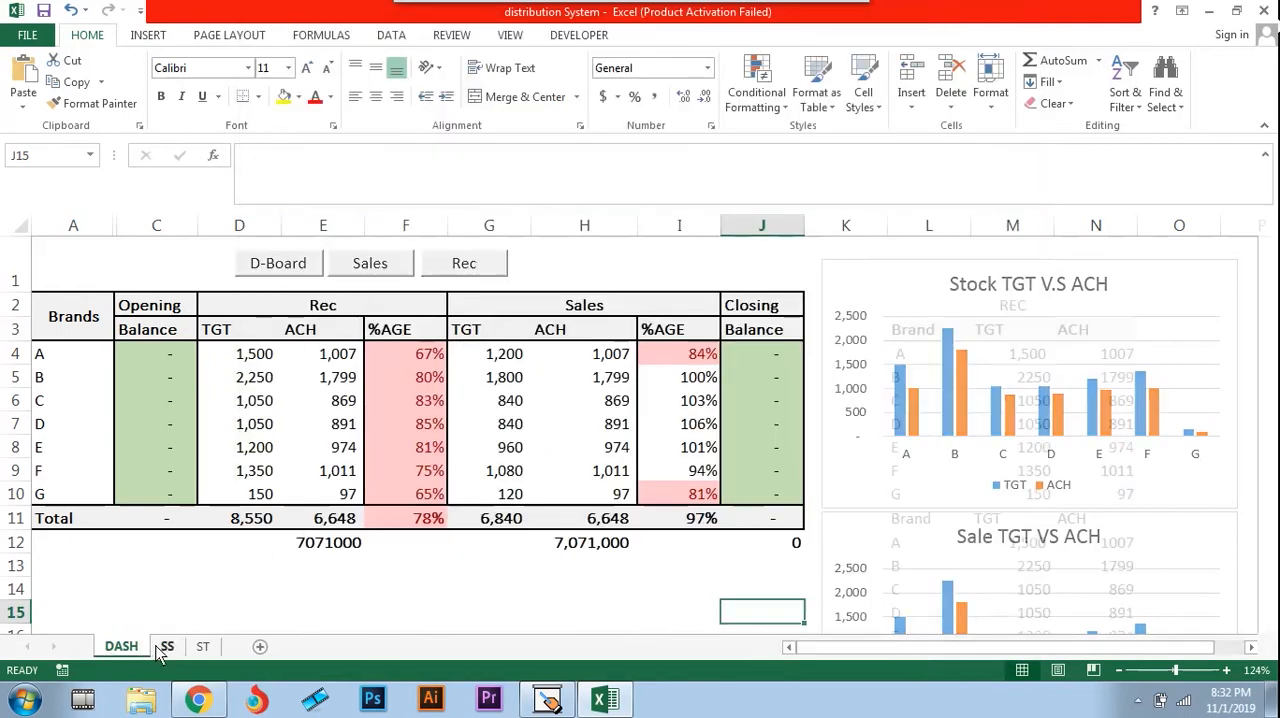
Look through the SS and ST sheets using the sheet tabs and return to the DASH sheet
left_click(162, 648)
left_click(201, 647)
left_click(166, 647)
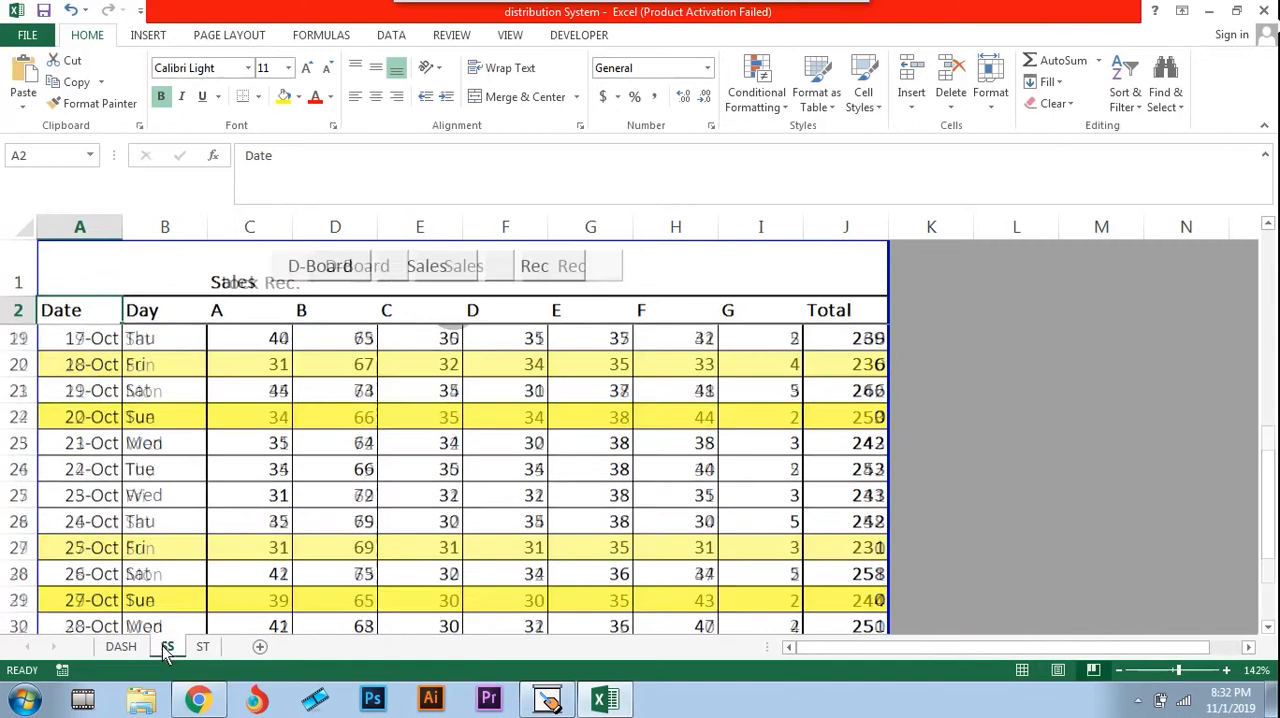
left_click(122, 650)
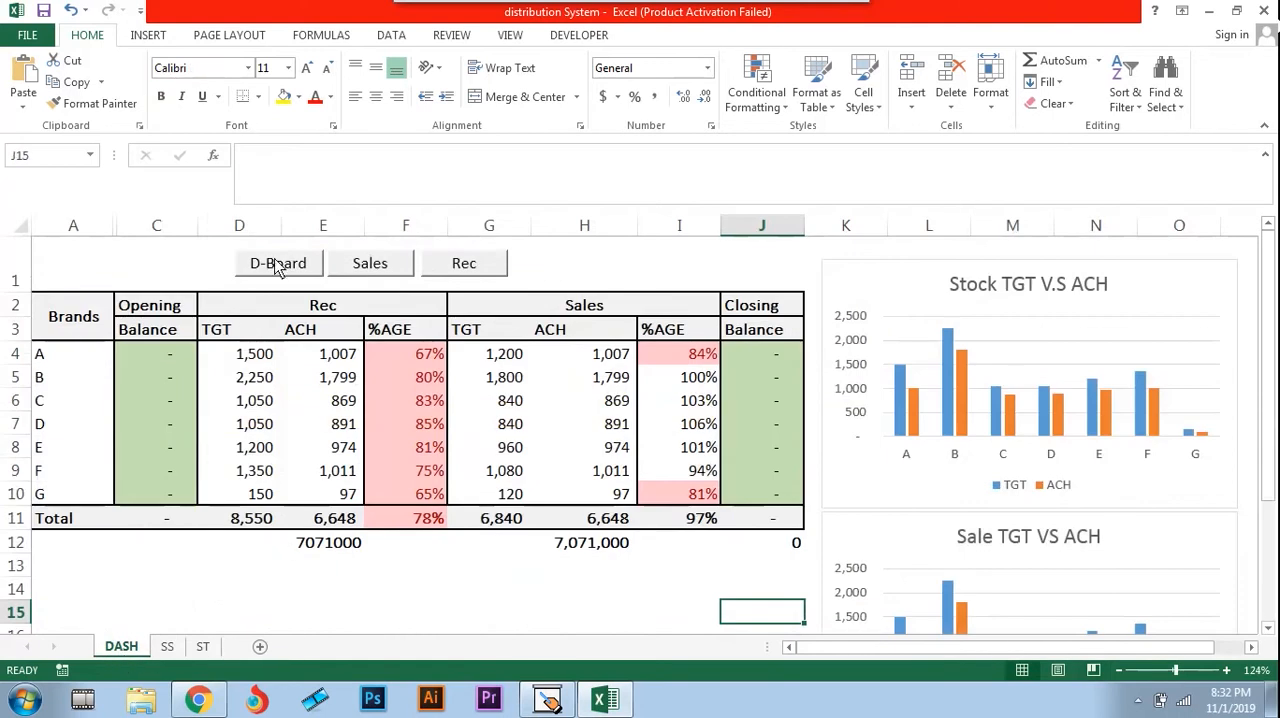
Try the in-sheet D-Board, Sales and Rec navigation links across the three sheets, ending on the dashboard
left_click(297, 275)
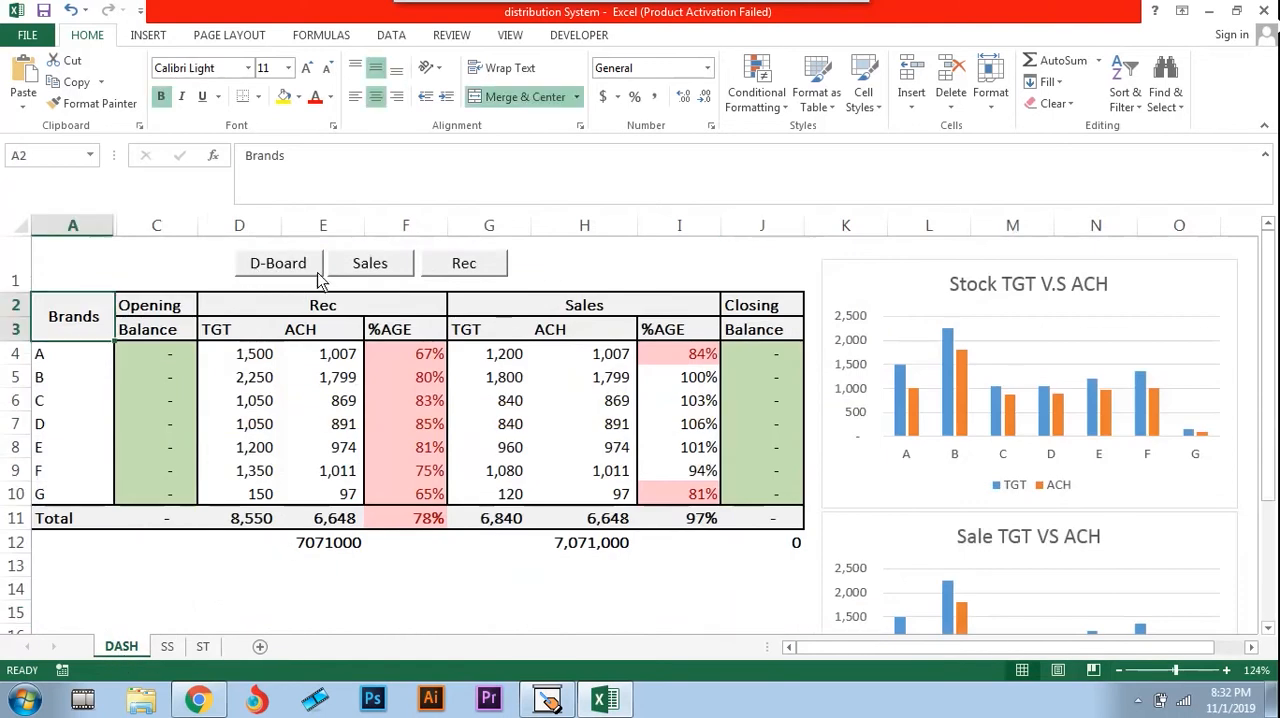
left_click(370, 266)
scroll(535, 268, "down", 1)
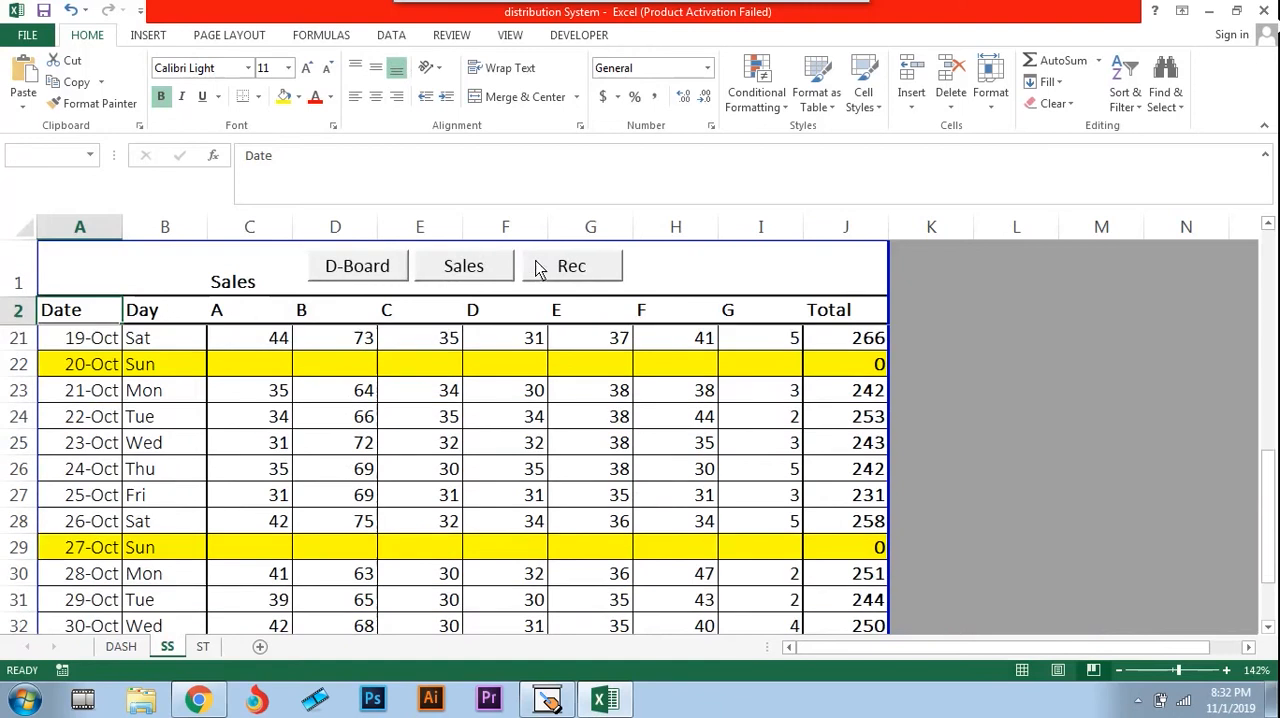
left_click(535, 268)
left_click(458, 268)
left_click(341, 272)
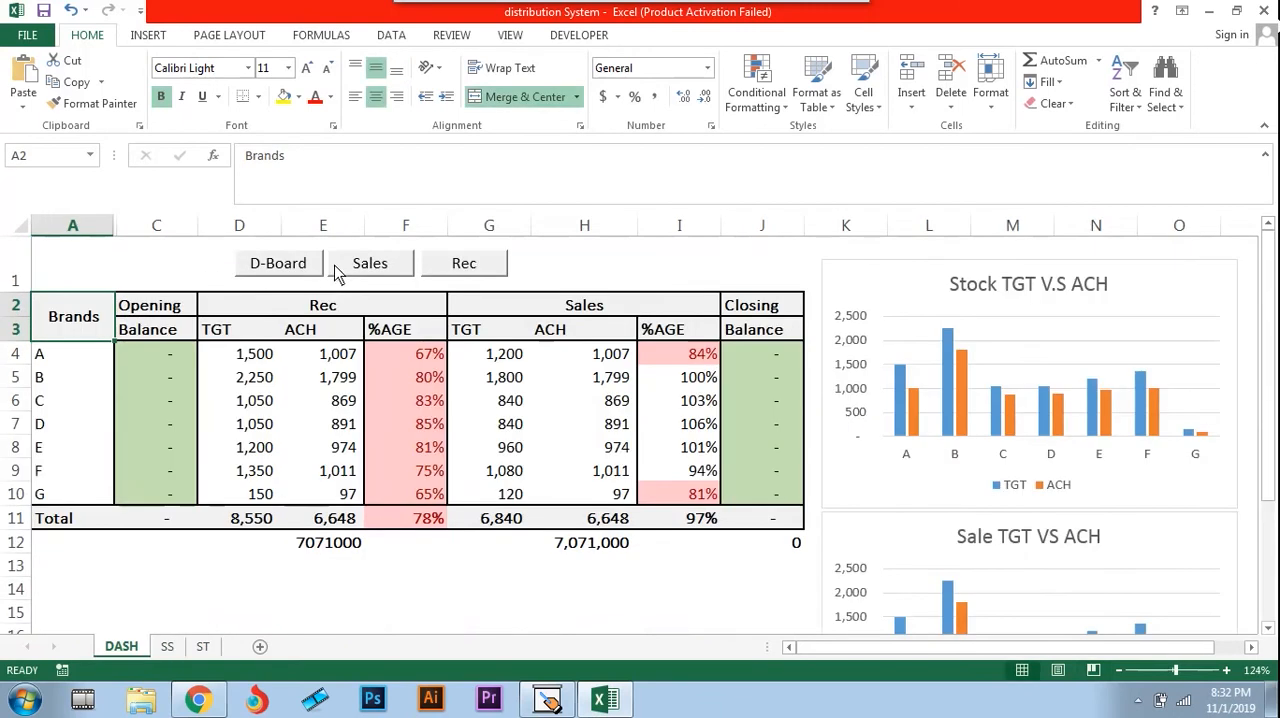
Draw a rectangle shape about 0.32" high and 0.61" wide below the Total row, around column C
left_click(148, 40)
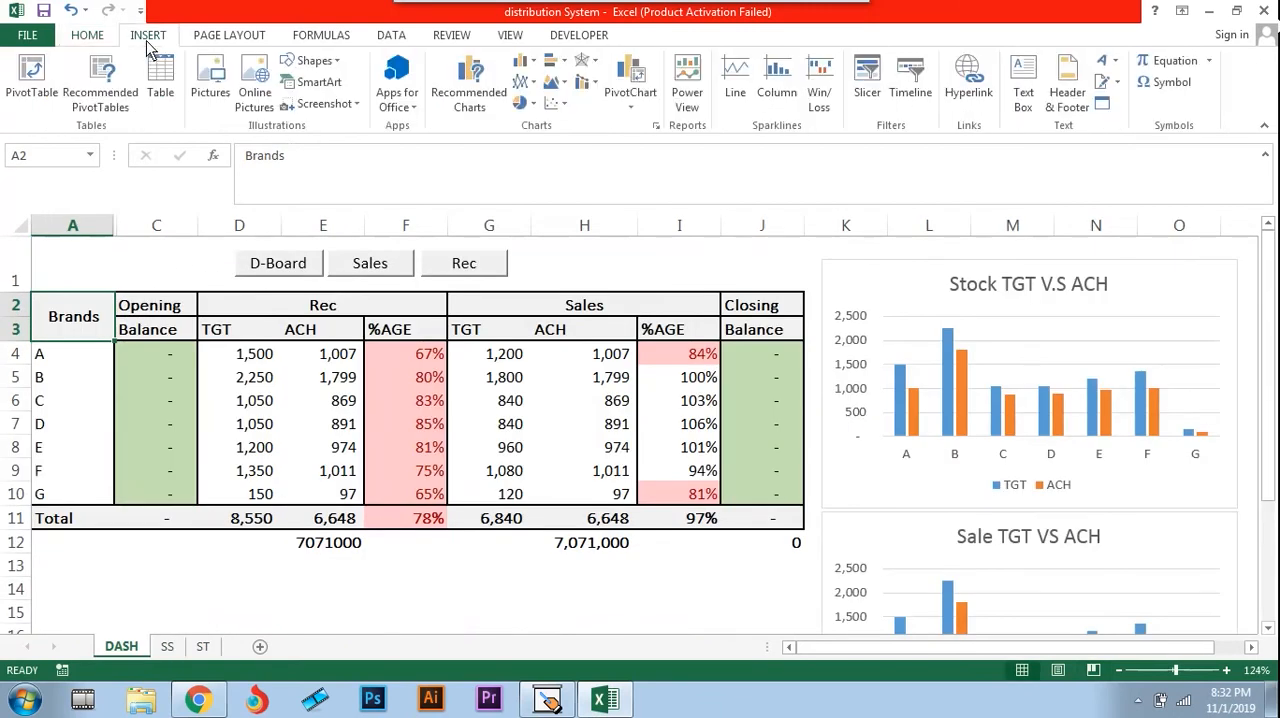
left_click(314, 61)
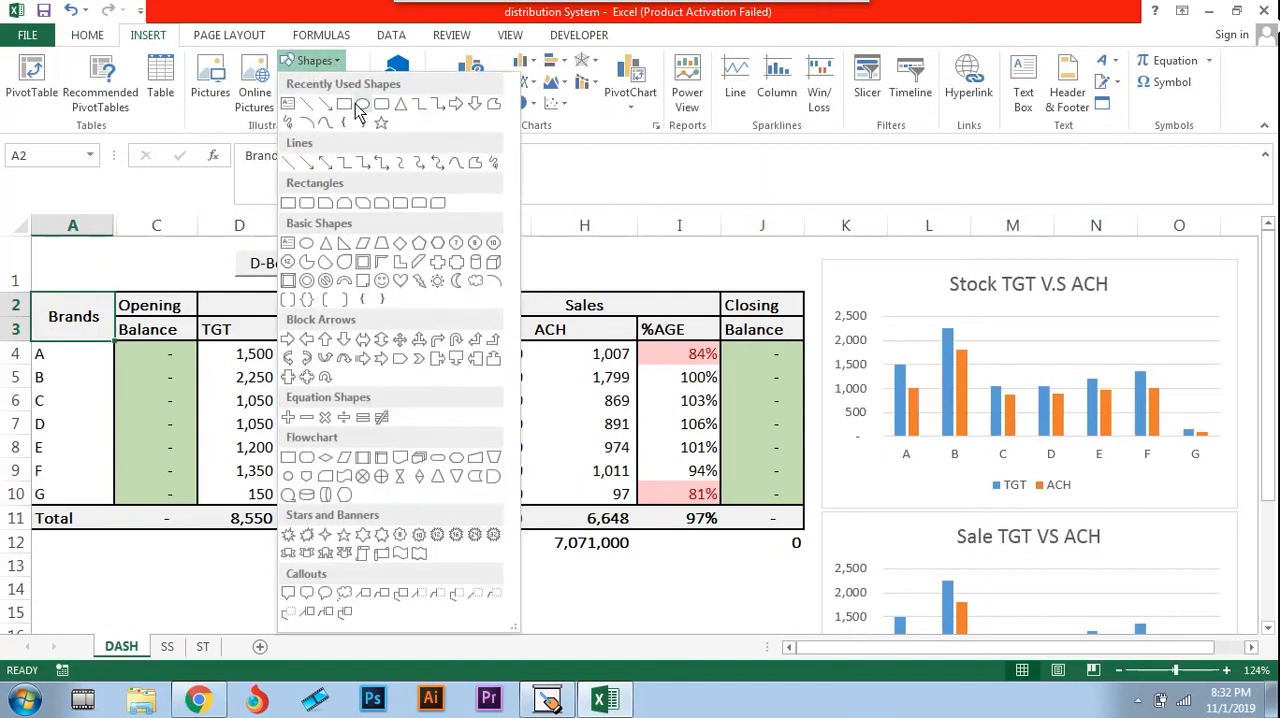
left_click(347, 104)
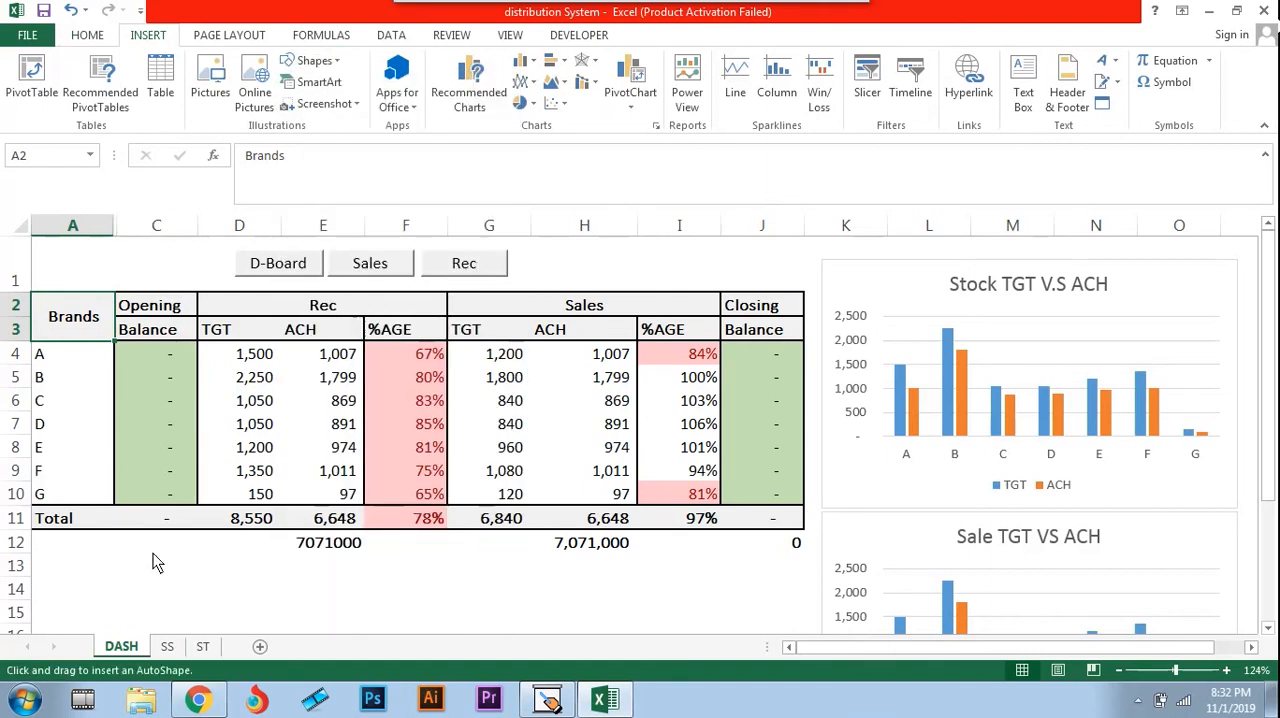
left_click_drag(207, 582, 221, 590)
left_click(265, 592)
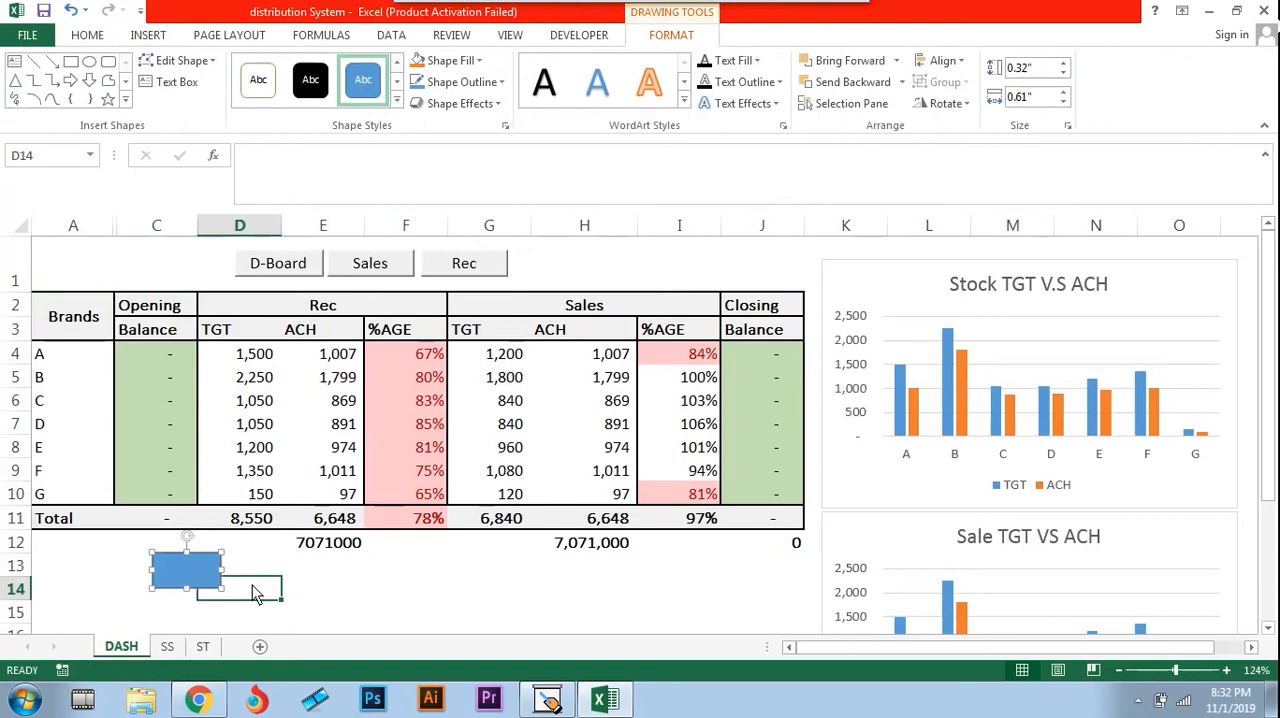
Hyperlink the blue rectangle to cell A1 of the SS sheet in this document
right_click(188, 572)
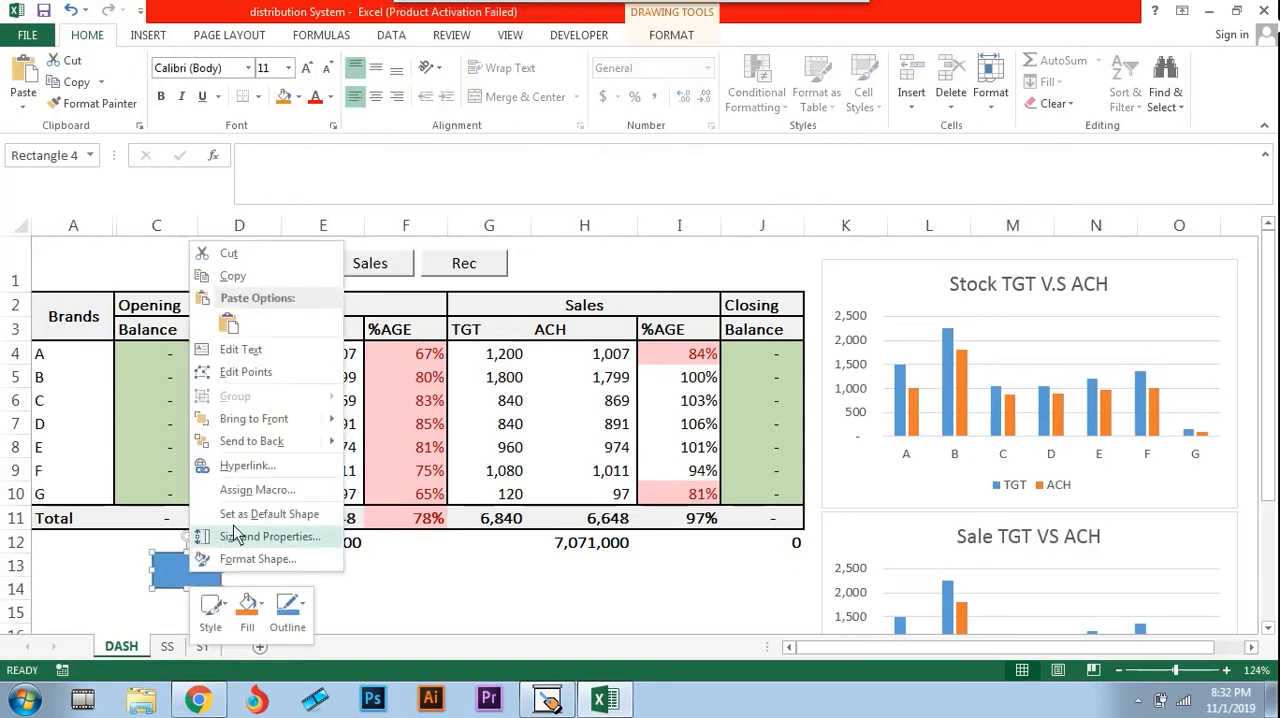
left_click(250, 470)
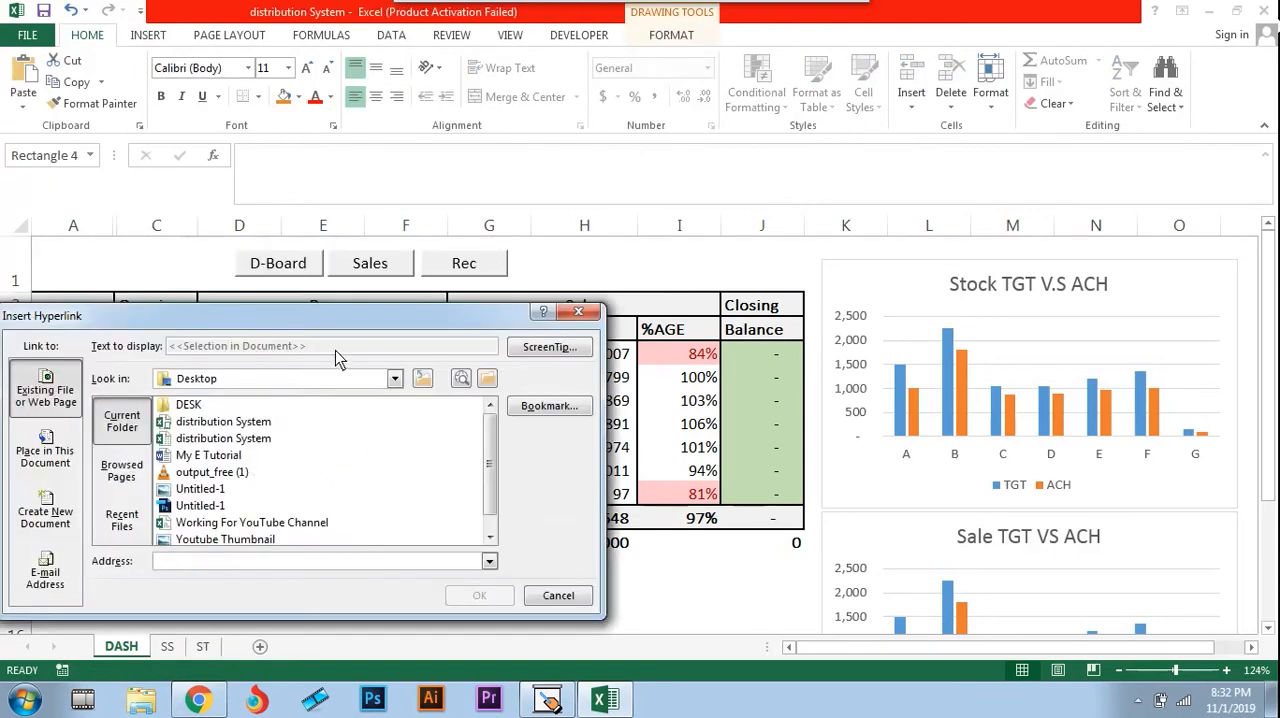
left_click_drag(335, 315, 793, 157)
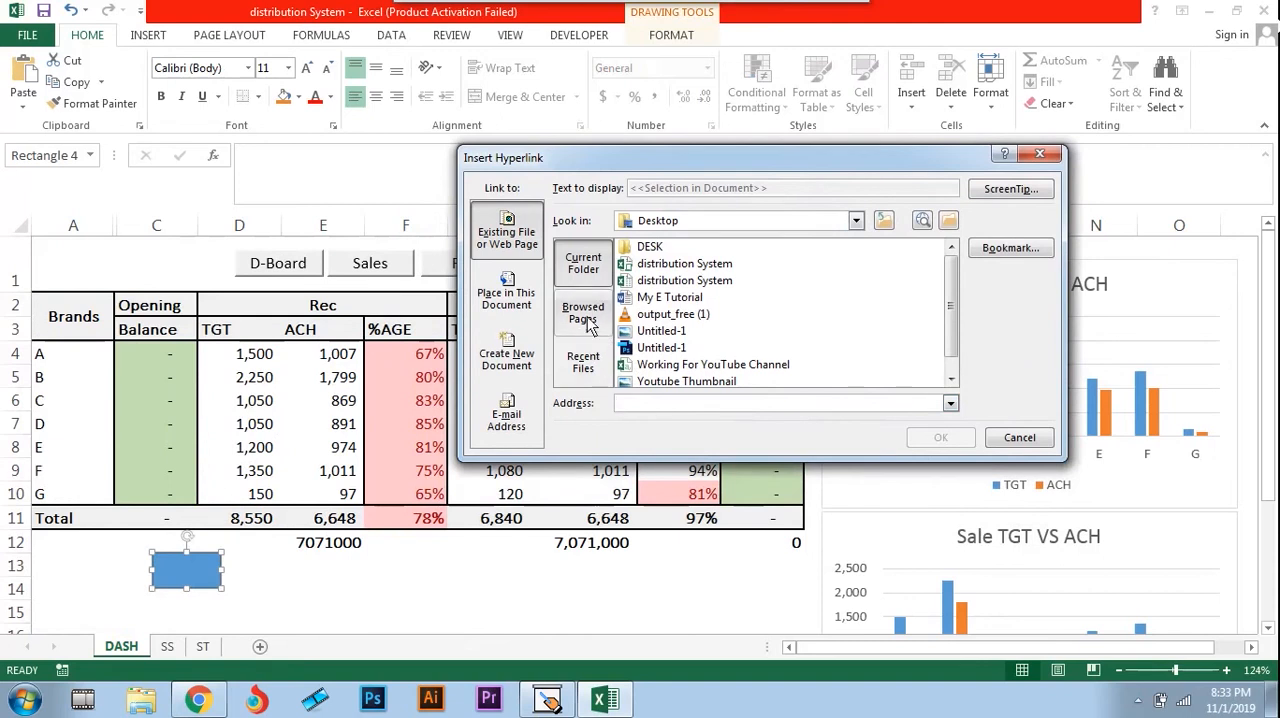
left_click(514, 300)
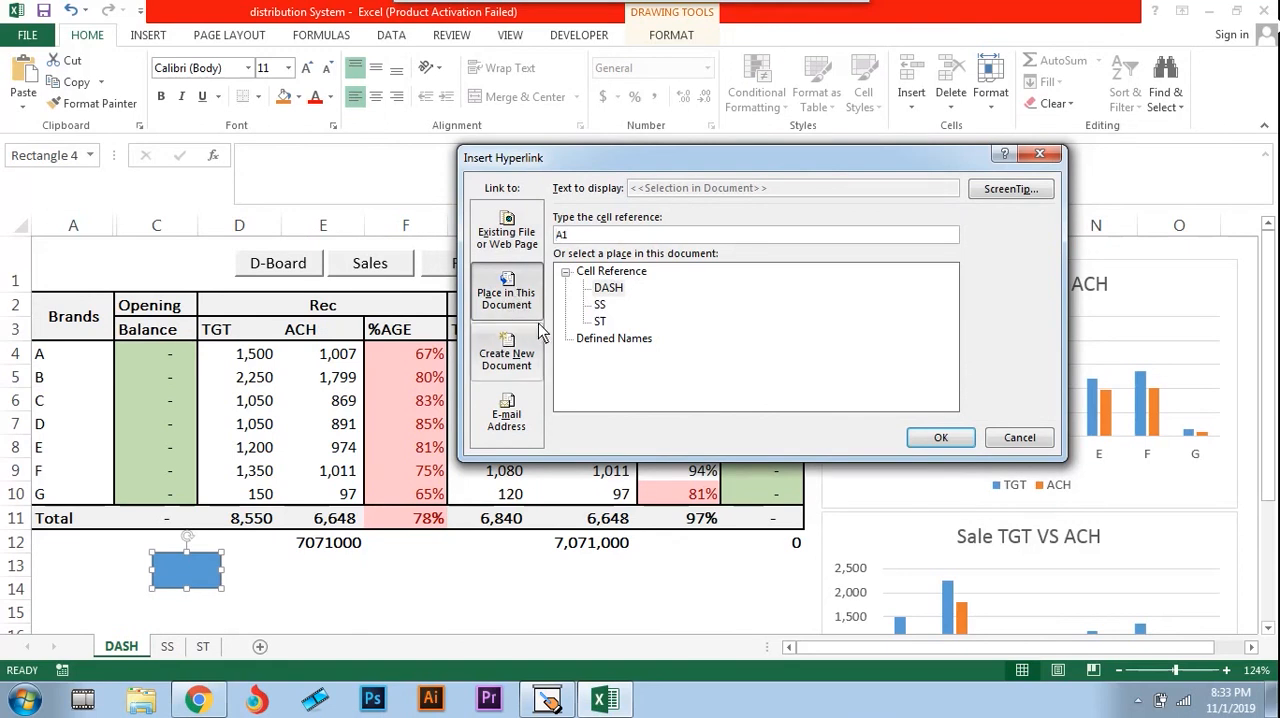
left_click(604, 306)
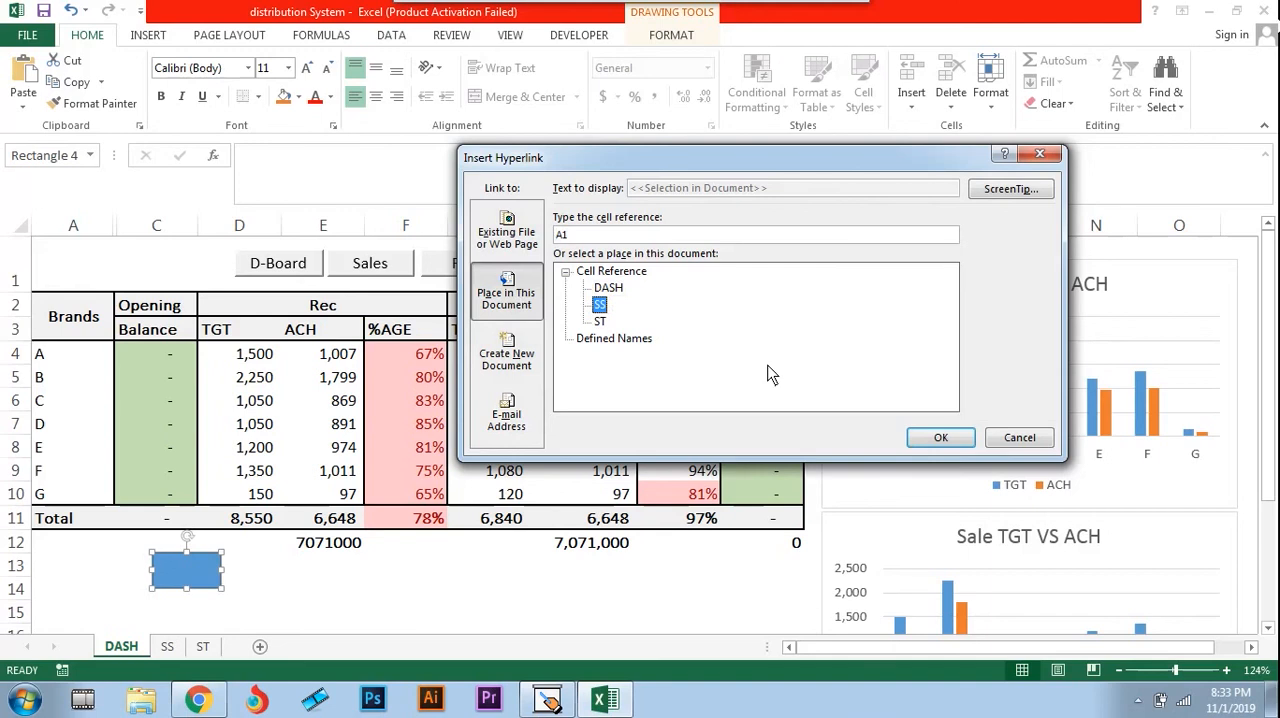
left_click(925, 440)
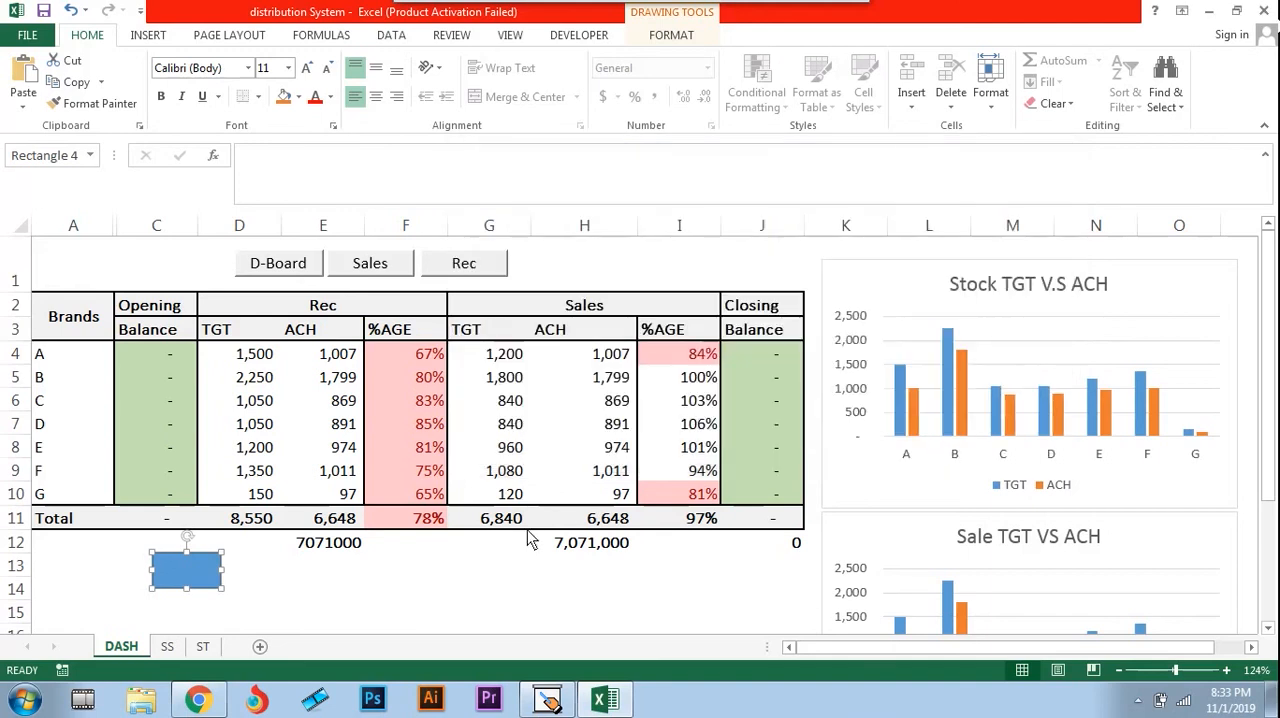
Test the blue rectangle's link to the SS sheet and return to the DASH sheet
left_click(420, 572)
left_click(188, 572)
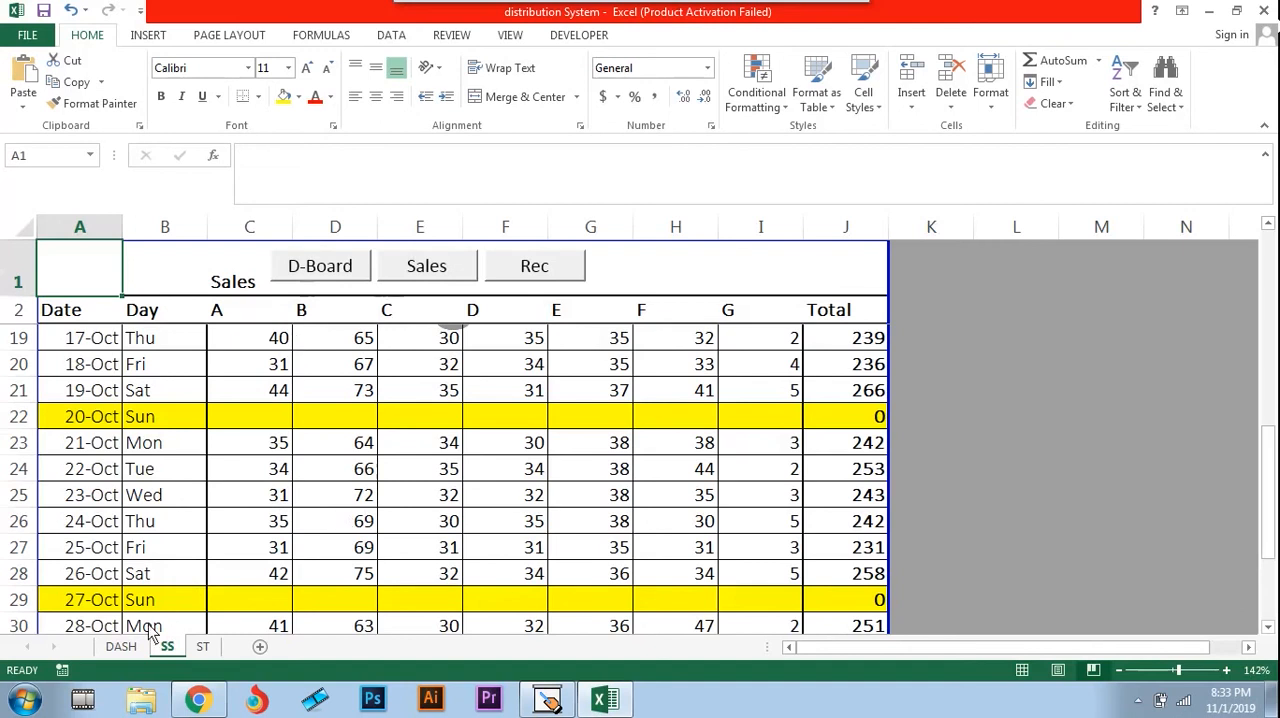
left_click(121, 646)
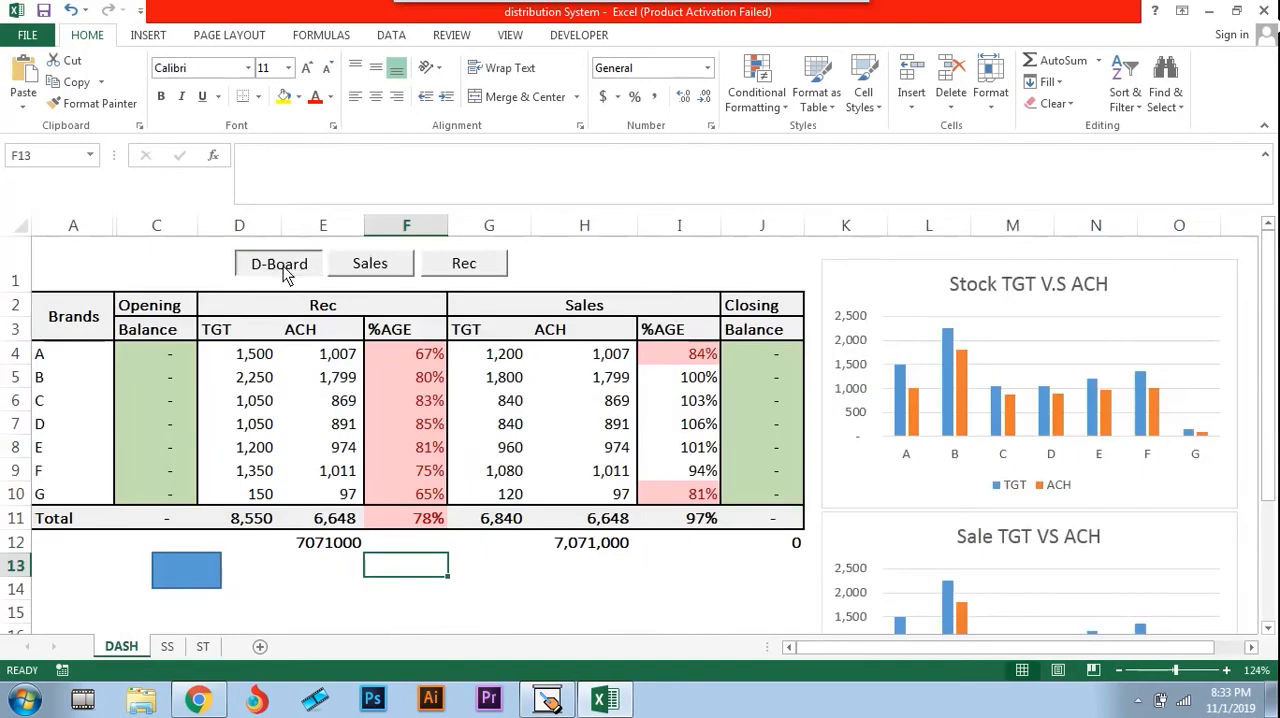
Compare the existing D-Board, Sales and Rec links by visiting the sales and stock sheets and returning to the dashboard
left_click(282, 266)
left_click(370, 264)
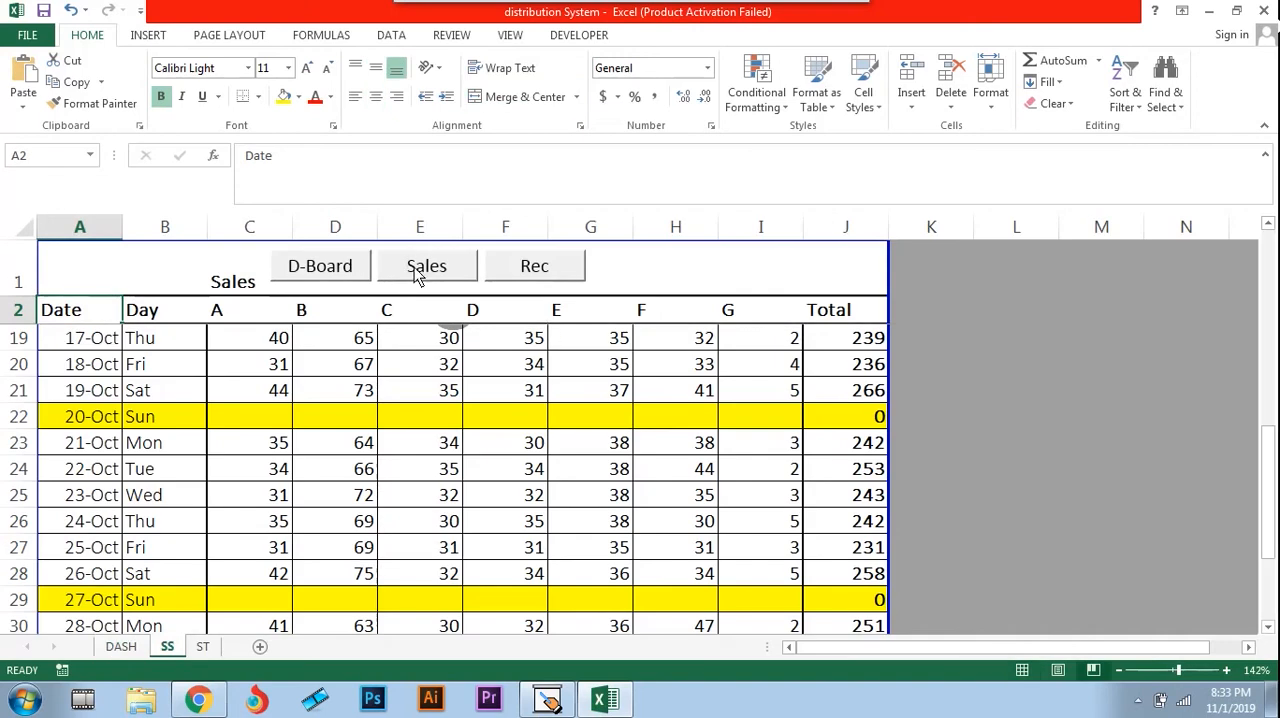
left_click(515, 266)
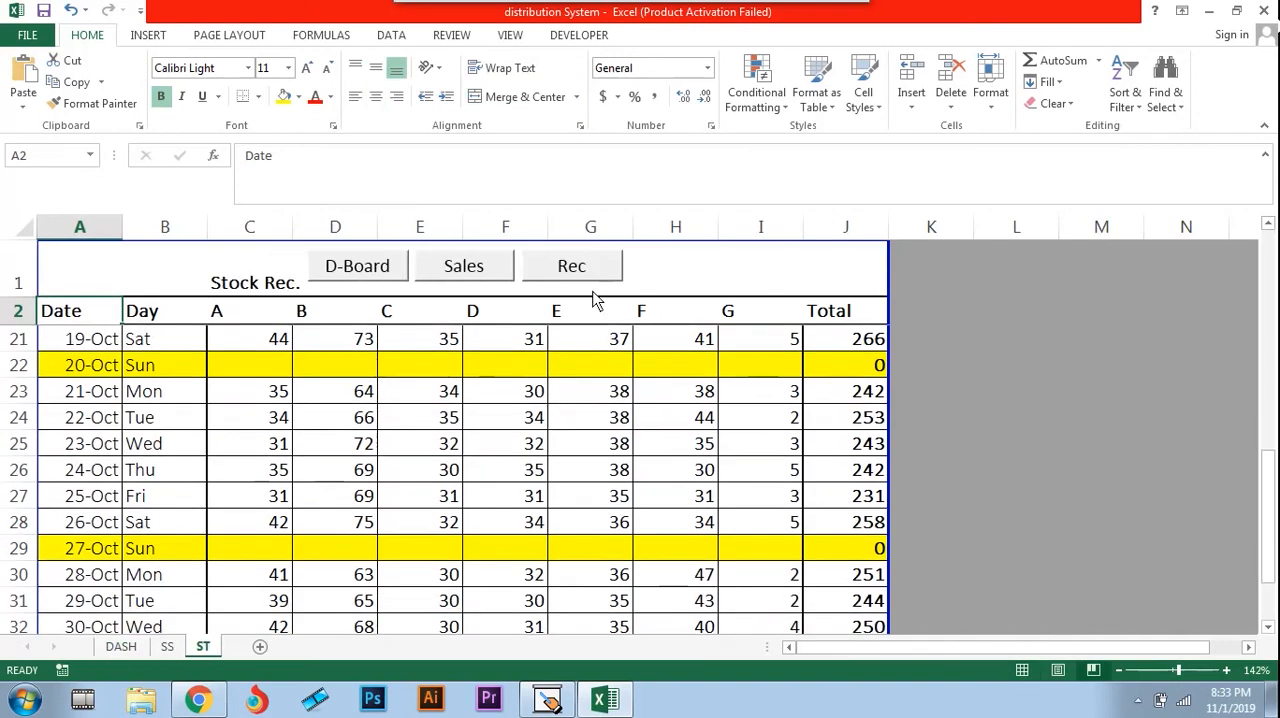
left_click(368, 270)
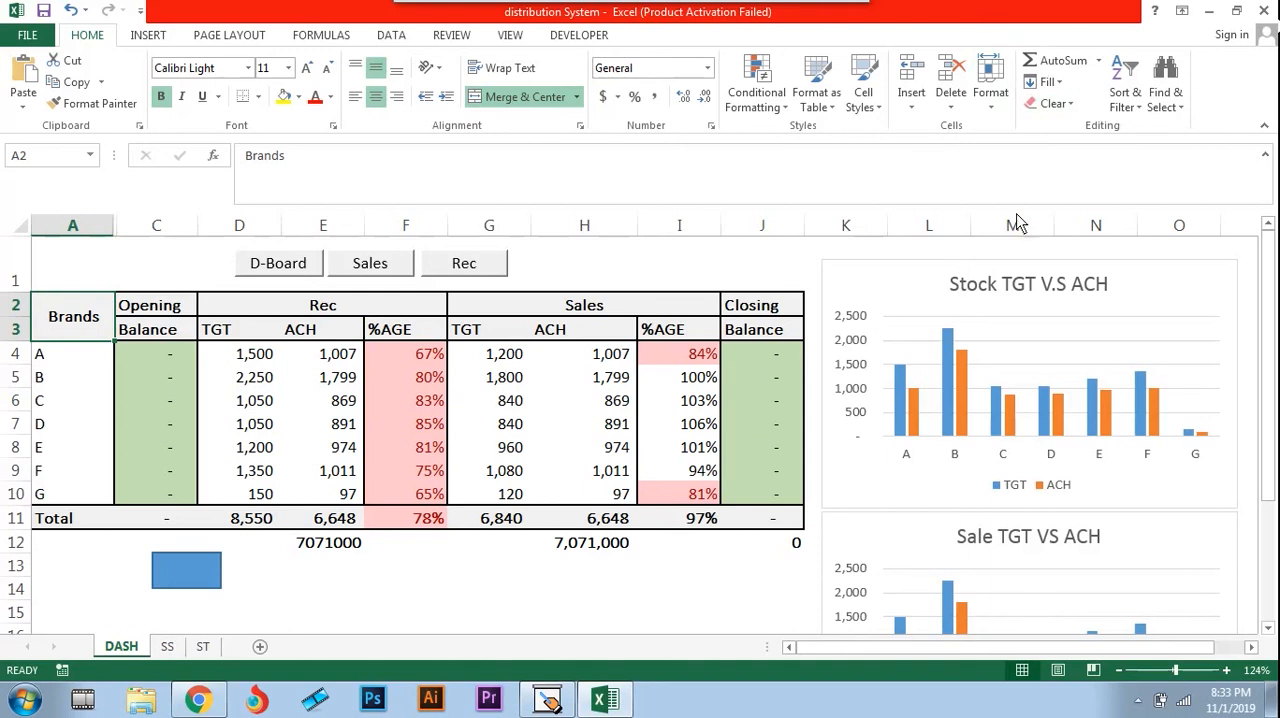
Move the Stock TGT V.S ACH chart off the REC table in columns L to N and inspect its data source range
left_click_drag(955, 282, 368, 296)
left_click(933, 338)
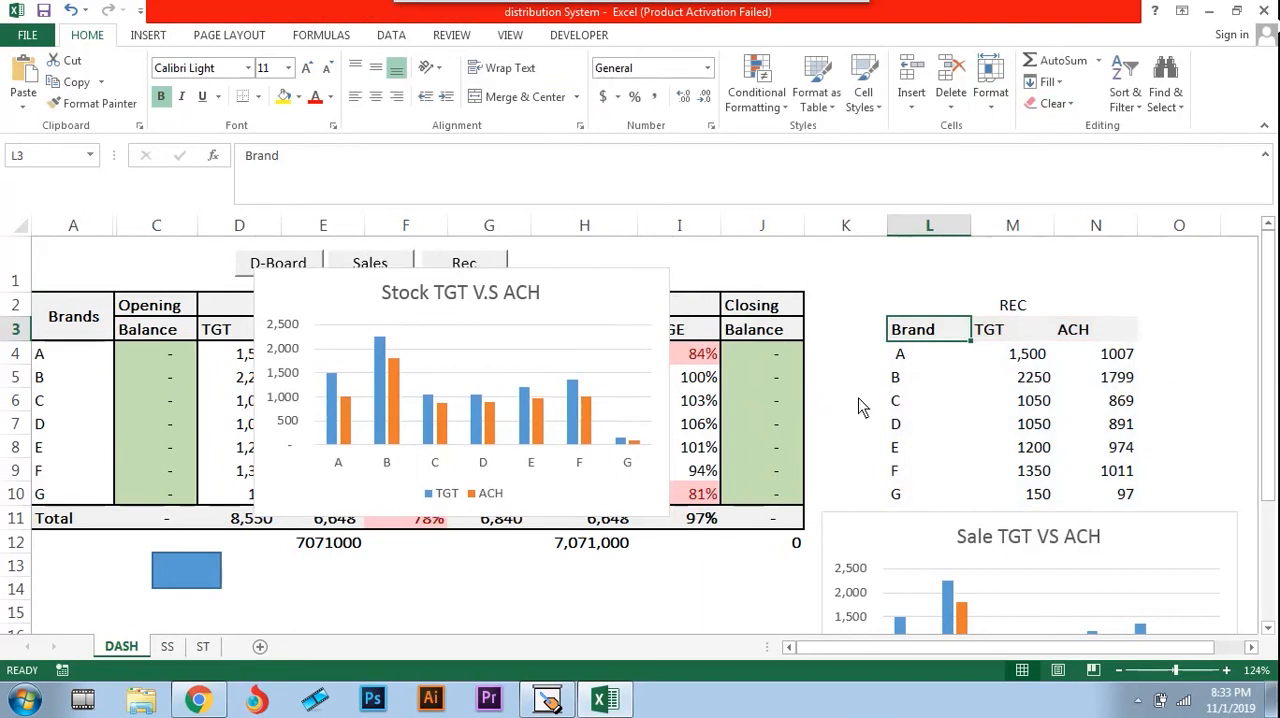
left_click(605, 318)
right_click(587, 296)
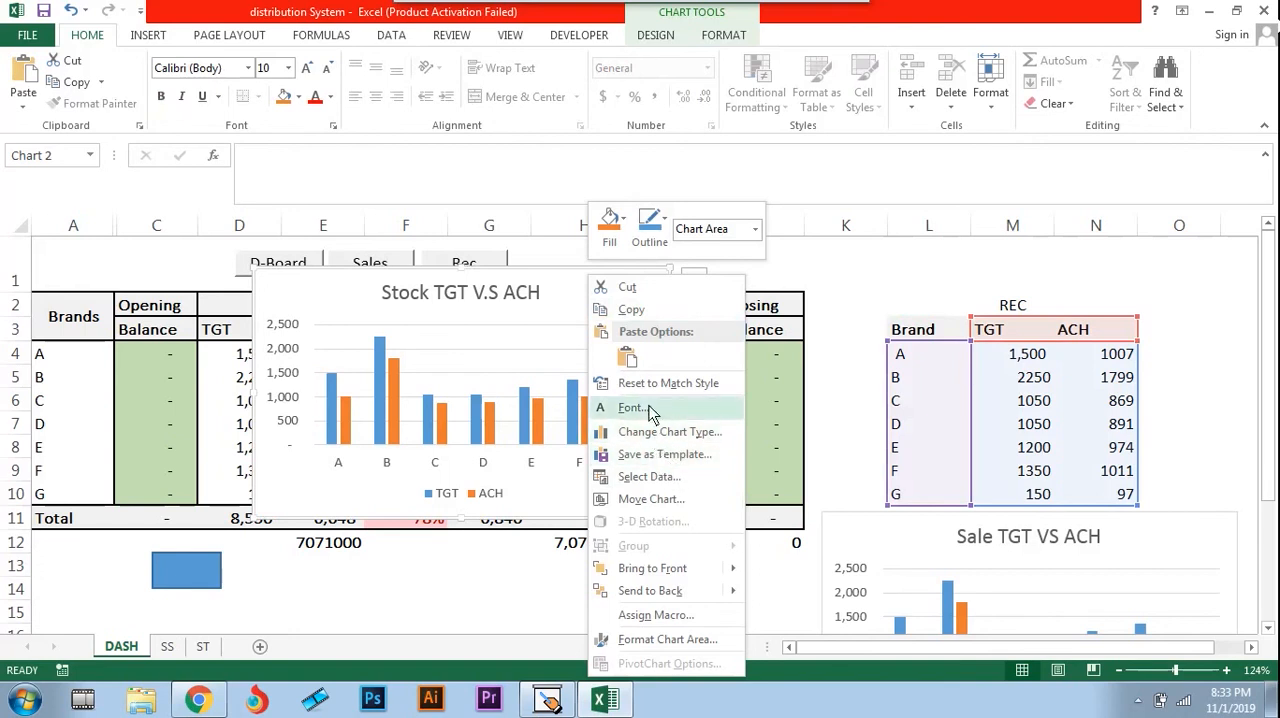
left_click(650, 477)
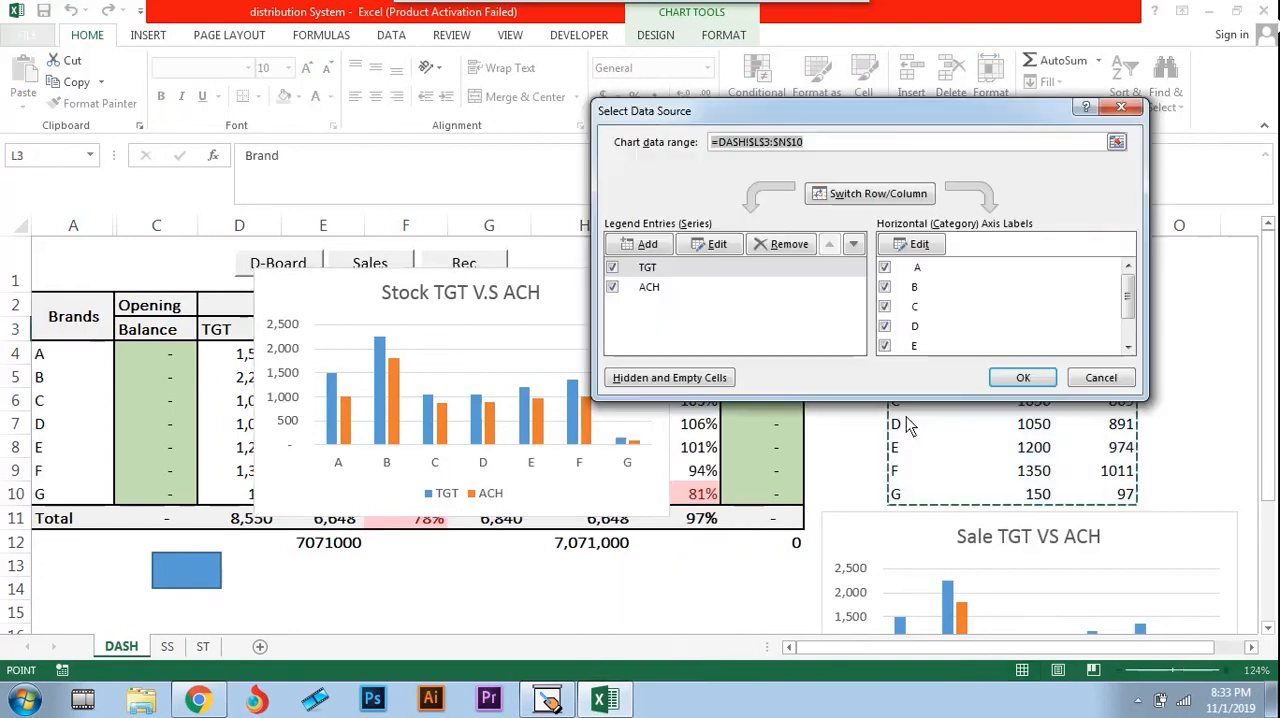
left_click_drag(895, 117, 412, 143)
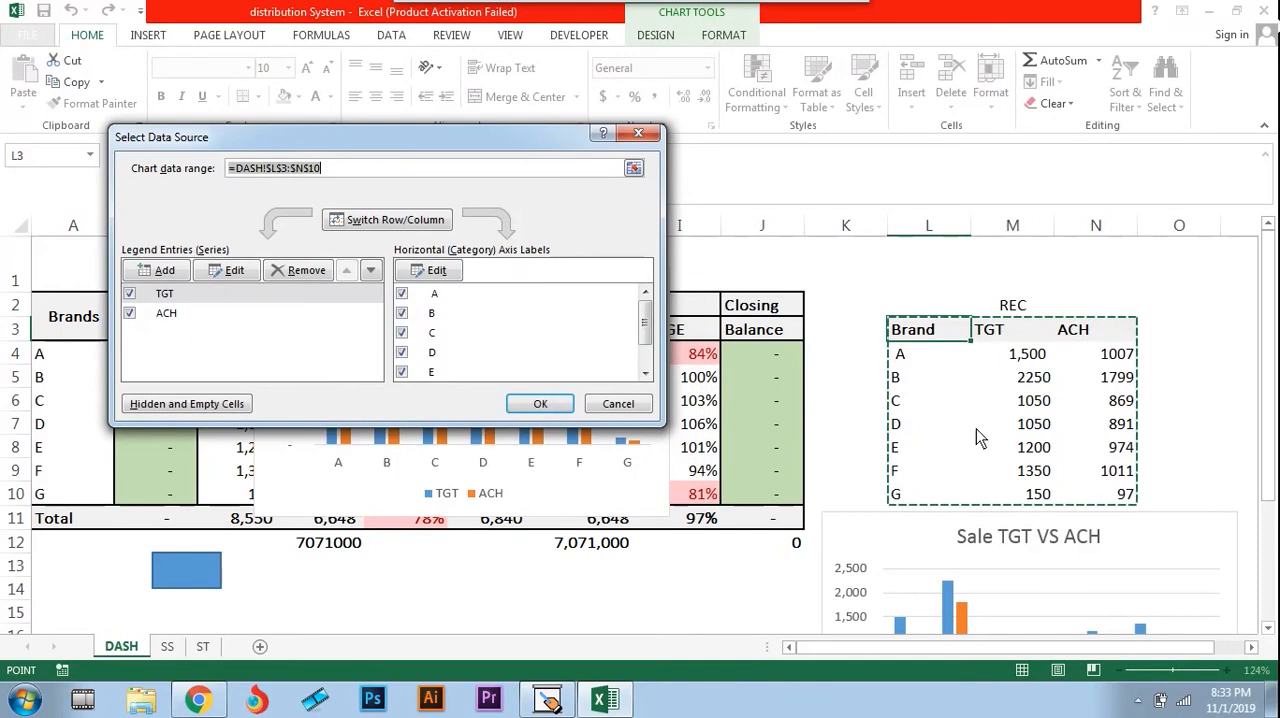
left_click(638, 133)
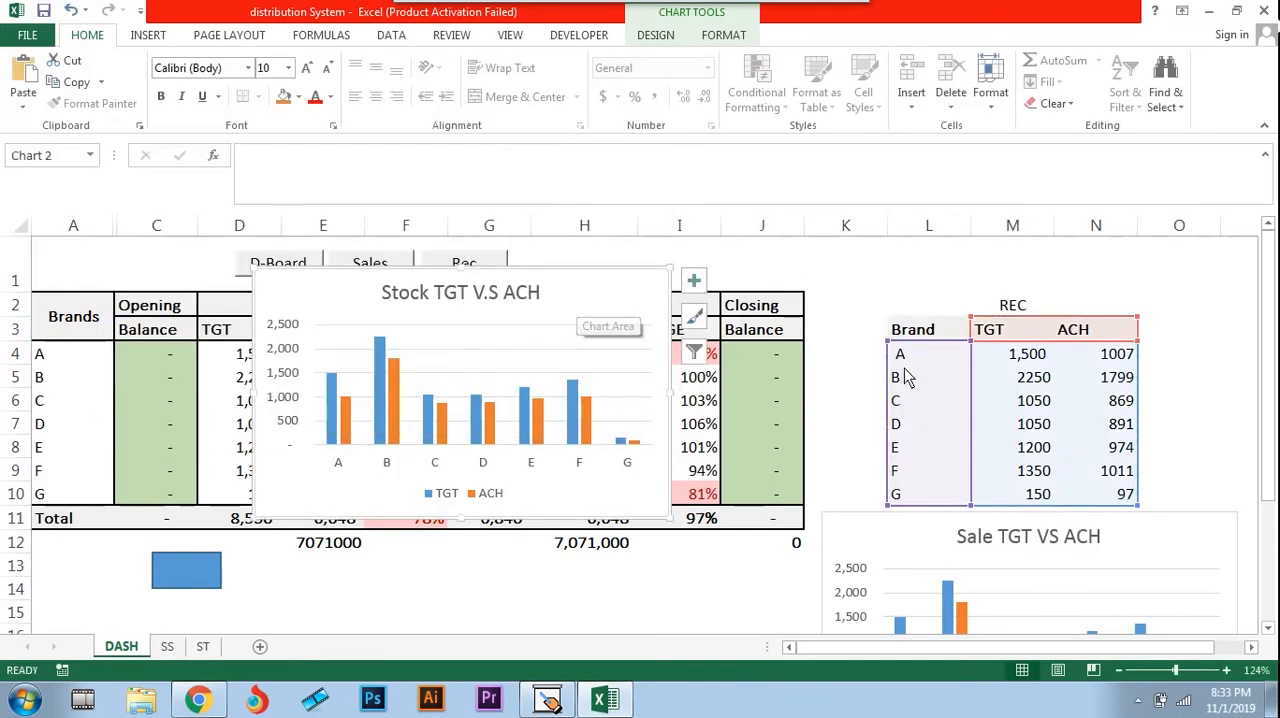
Insert a 2-D clustered column chart from the REC table's Brand, TGT and ACH data and move it up over the dashboard table
left_click(916, 335)
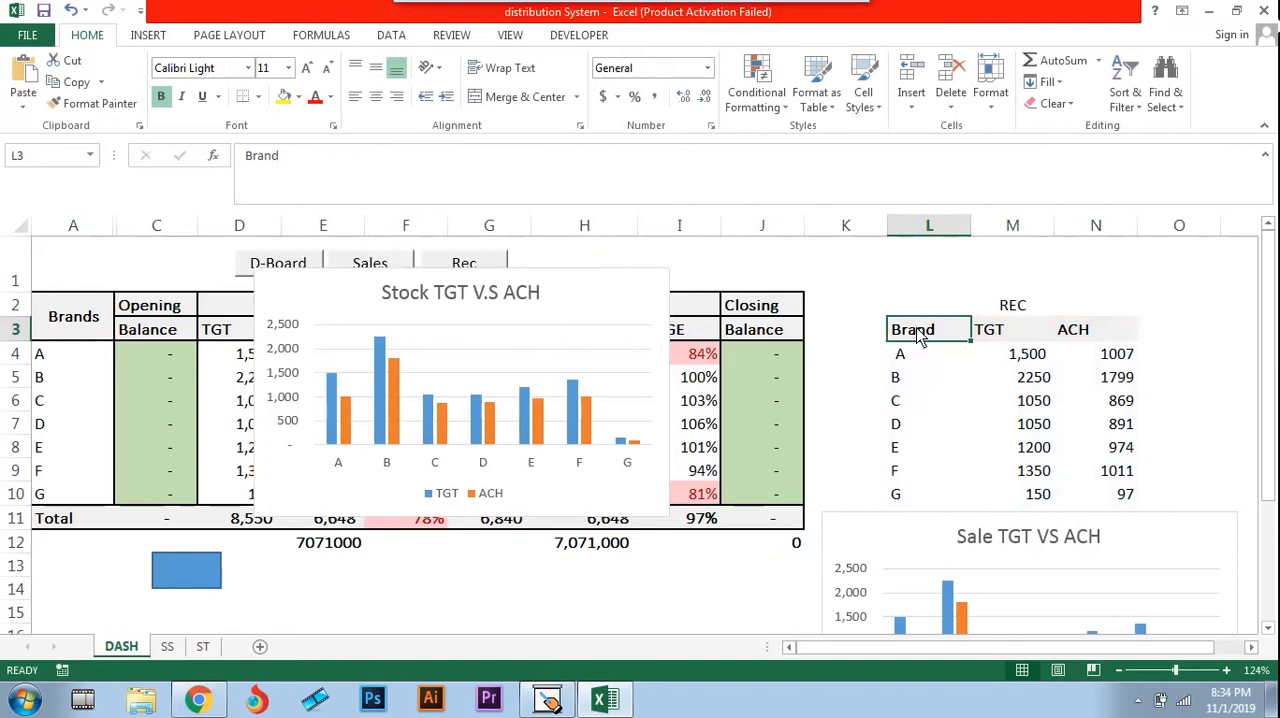
key("shift+Right")
key("shift+Right")
key("ctrl+shift+Down")
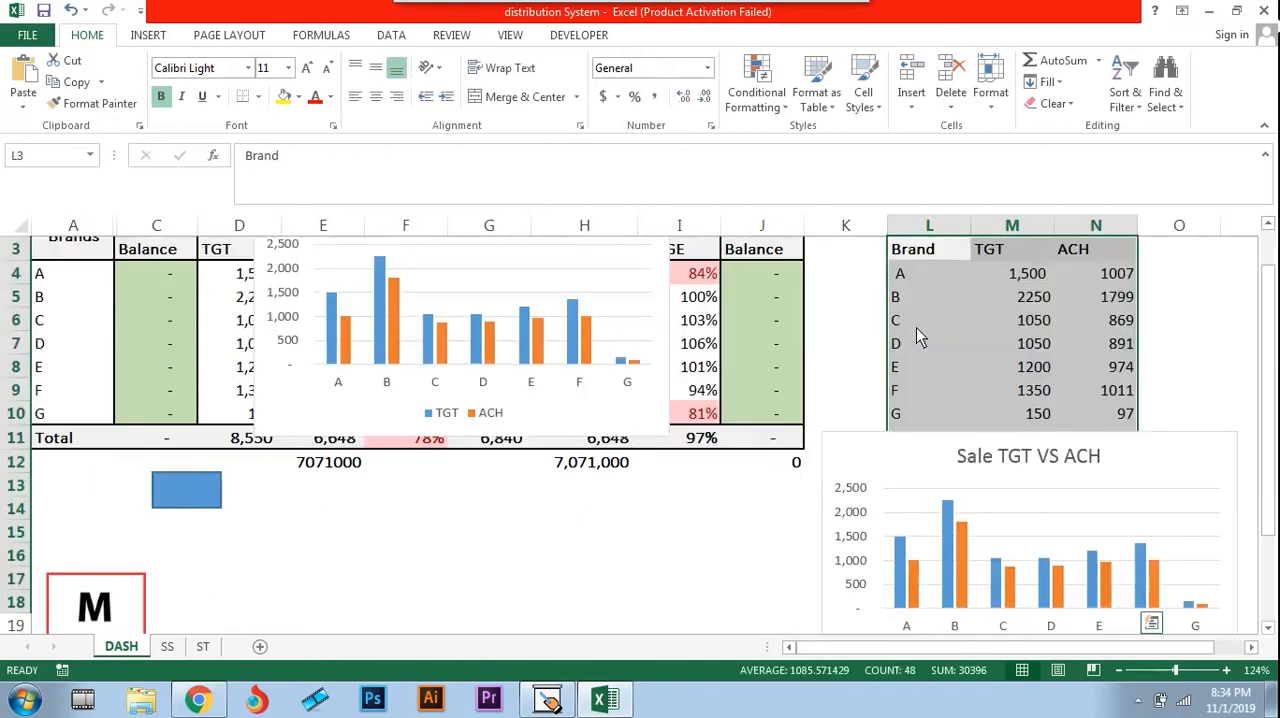
left_click(148, 35)
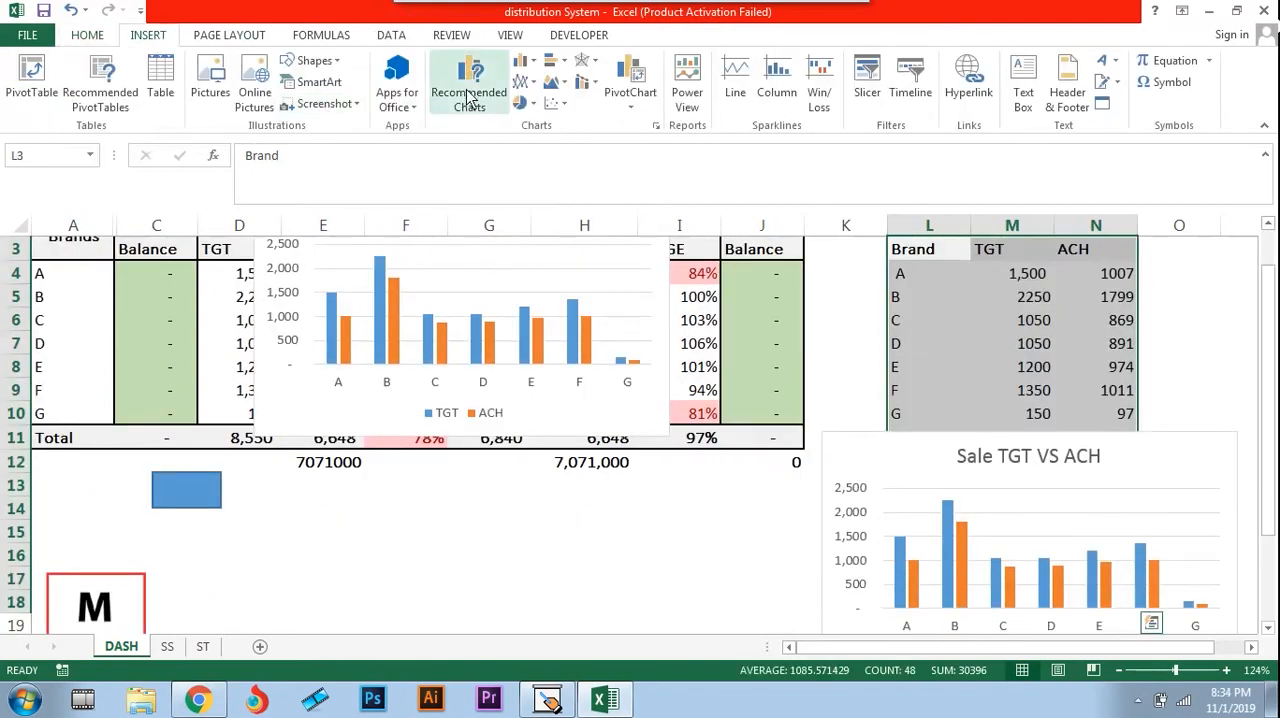
left_click(522, 62)
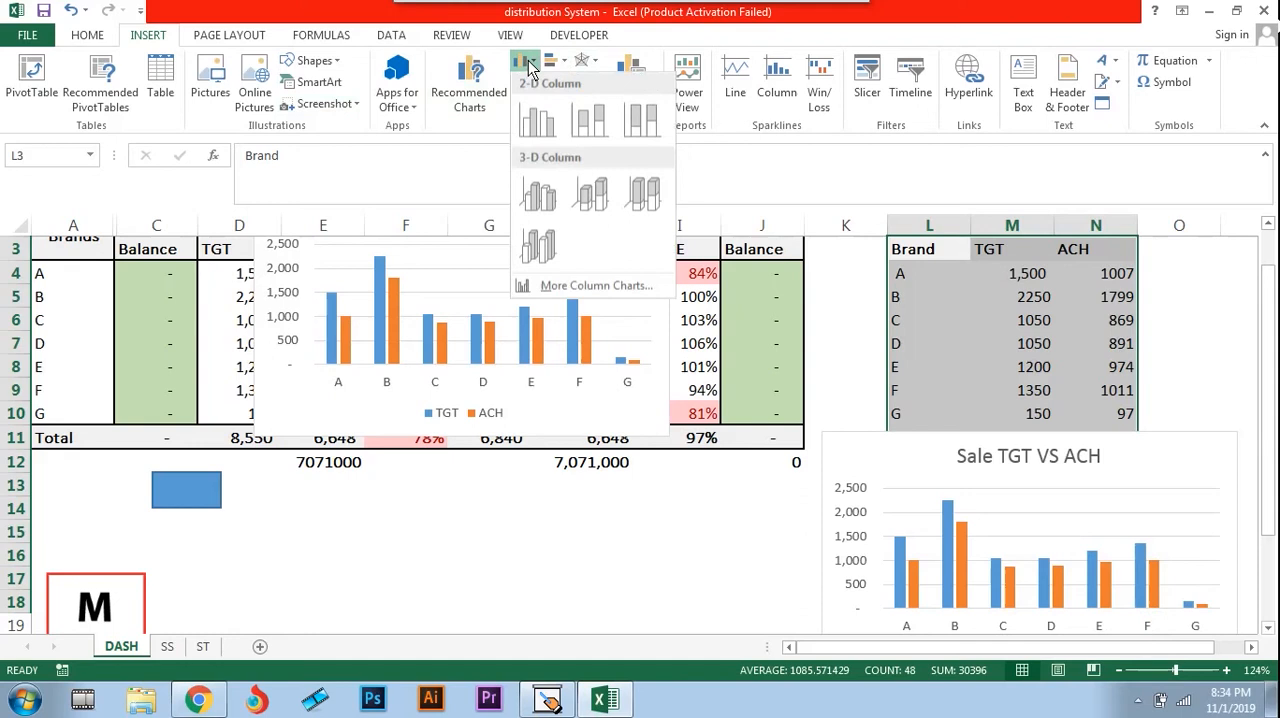
left_click(555, 118)
left_click_drag(676, 283, 470, 210)
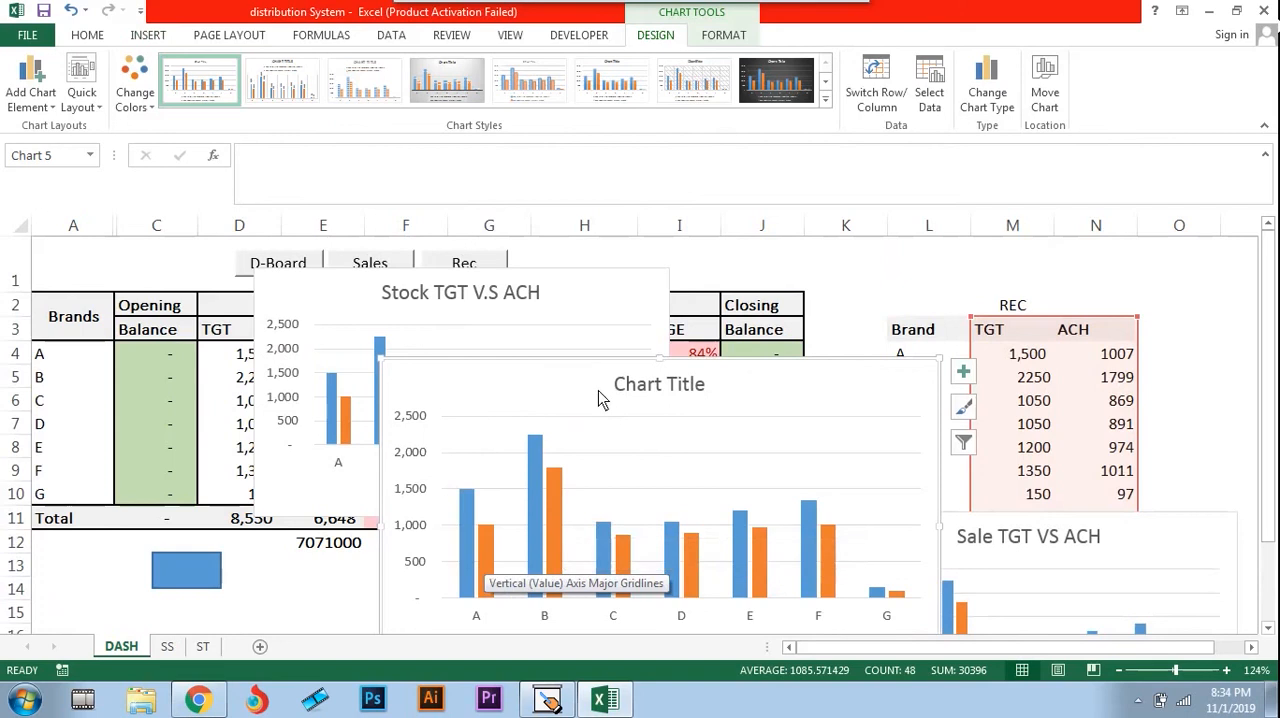
left_click_drag(598, 397, 552, 274)
Change the new column chart's title to Stock
left_click(604, 268)
left_click(649, 271)
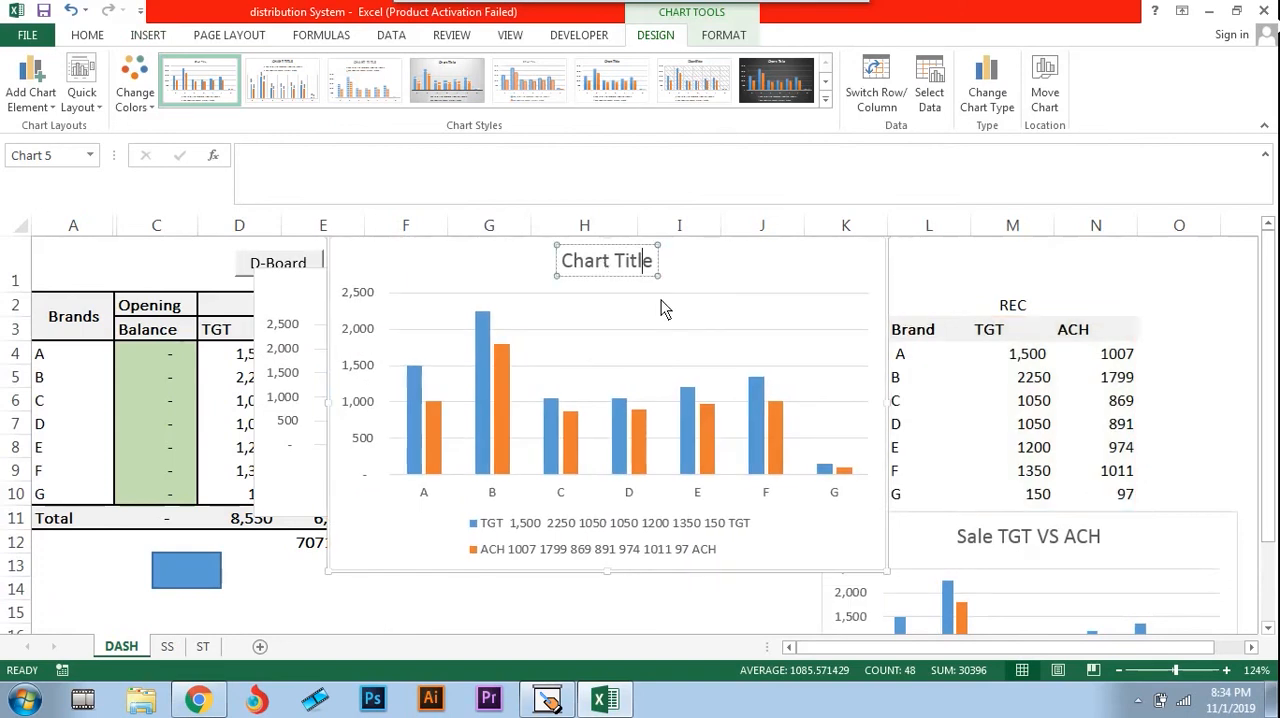
key("BackSpace")
key("BackSpace")
key("BackSpace")
key("BackSpace")
key("BackSpace")
key("BackSpace")
key("BackSpace")
key("BackSpace")
key("BackSpace")
key("BackSpace")
key("BackSpace")
type("Stock")
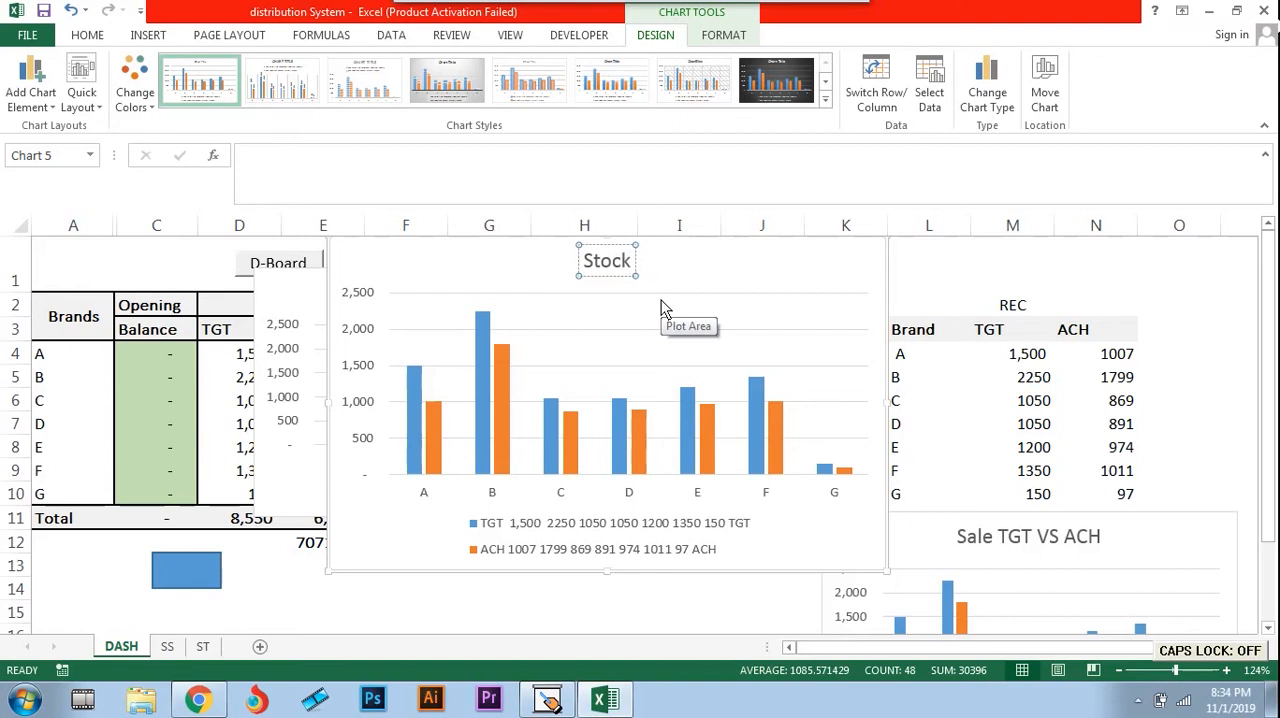
left_click(450, 279)
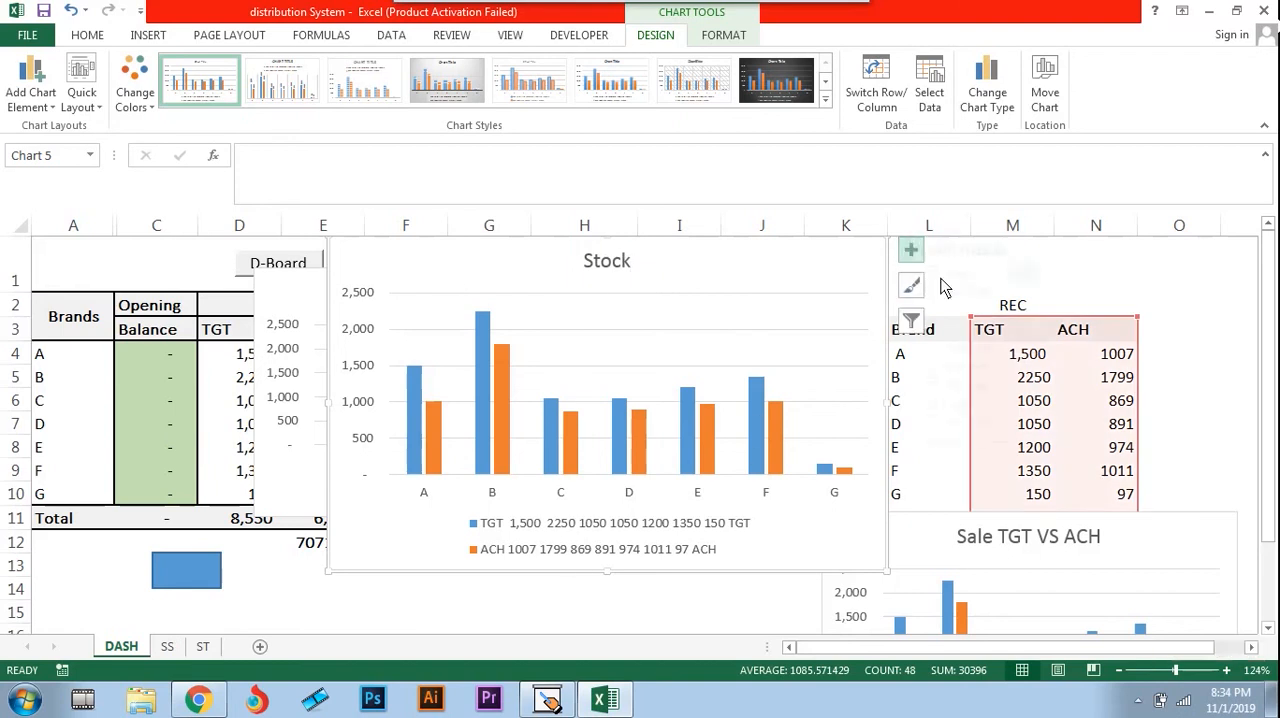
Hide the new chart's title and gridlines, and toggle its axes and legend off and back on
left_click(911, 251)
left_click(956, 310)
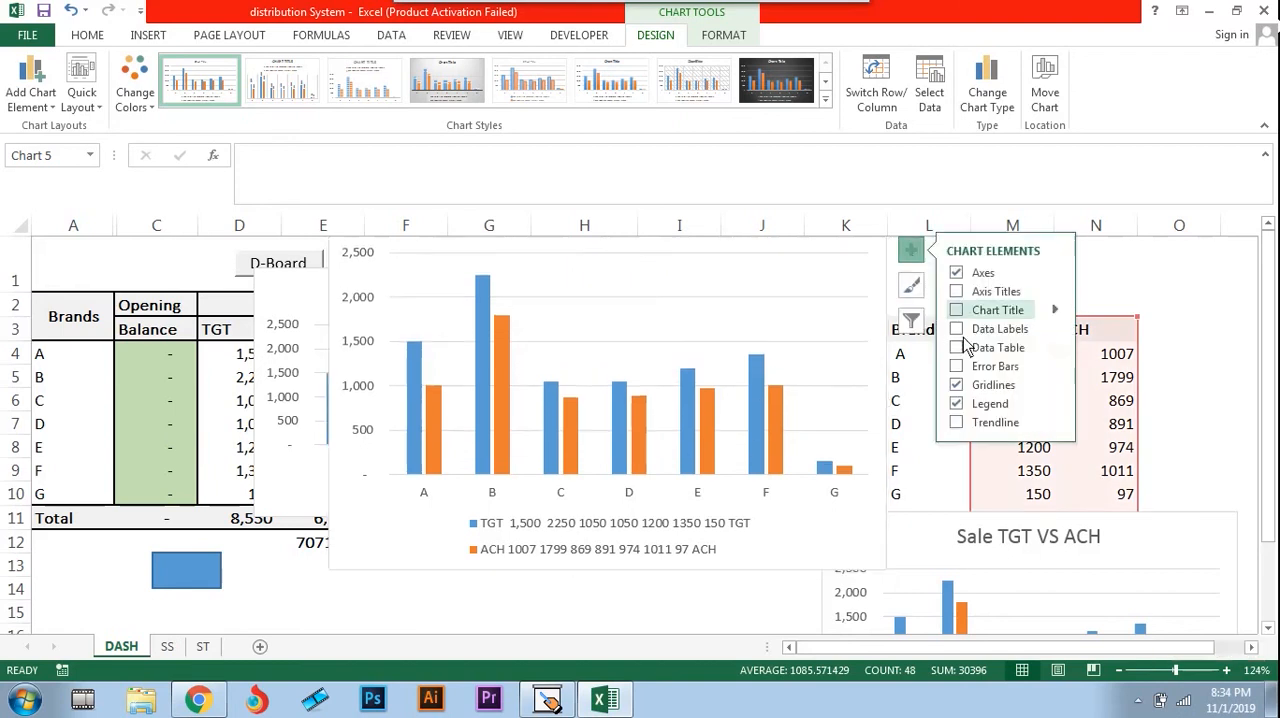
left_click(958, 276)
left_click(957, 273)
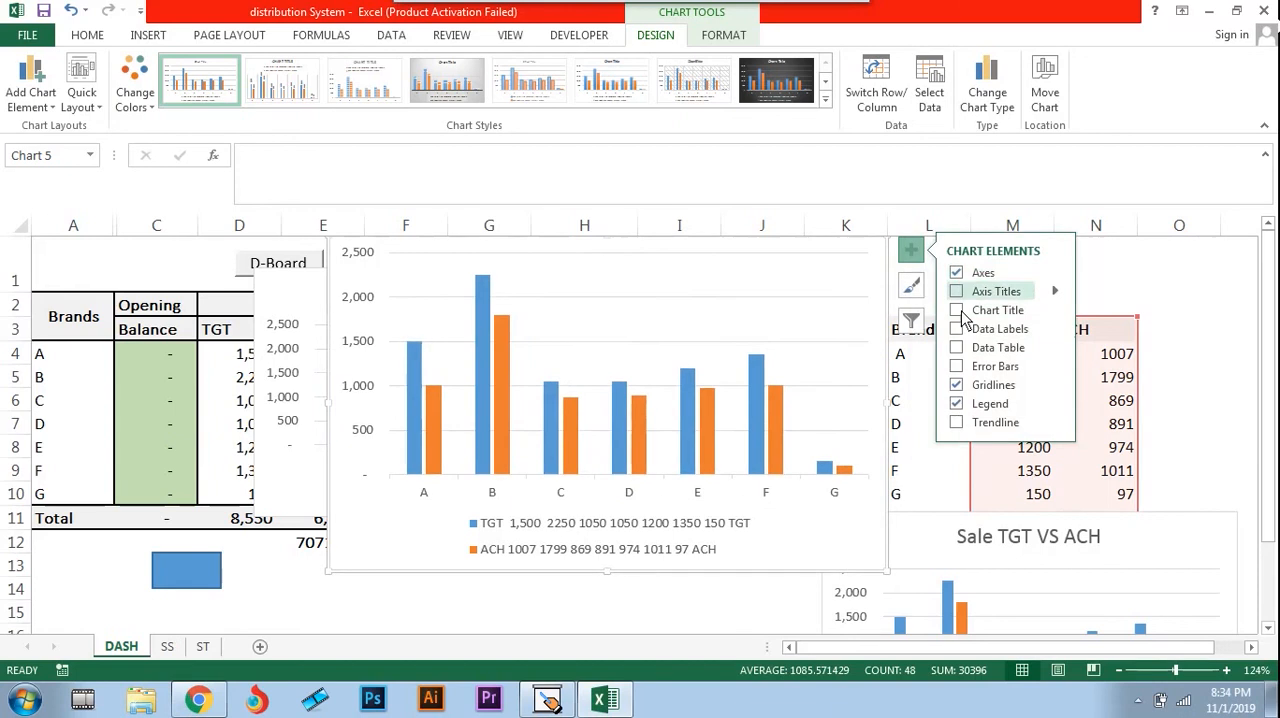
left_click(957, 386)
left_click(957, 386)
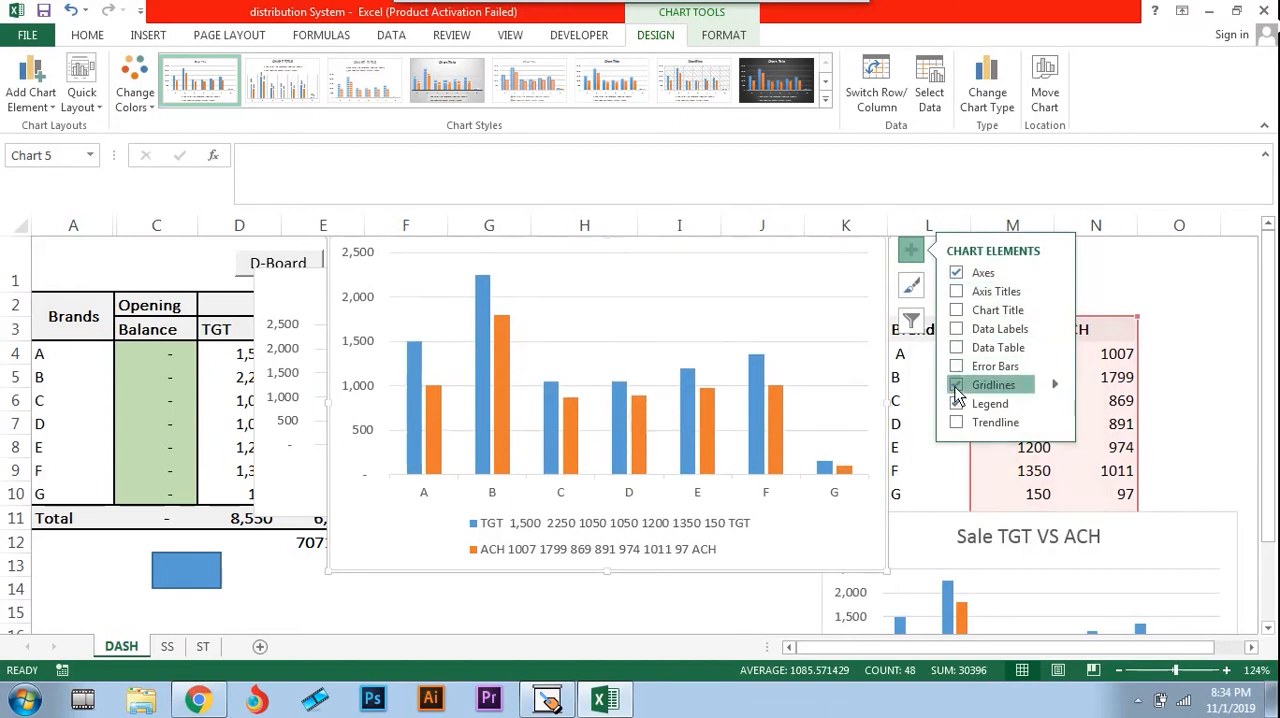
left_click(957, 386)
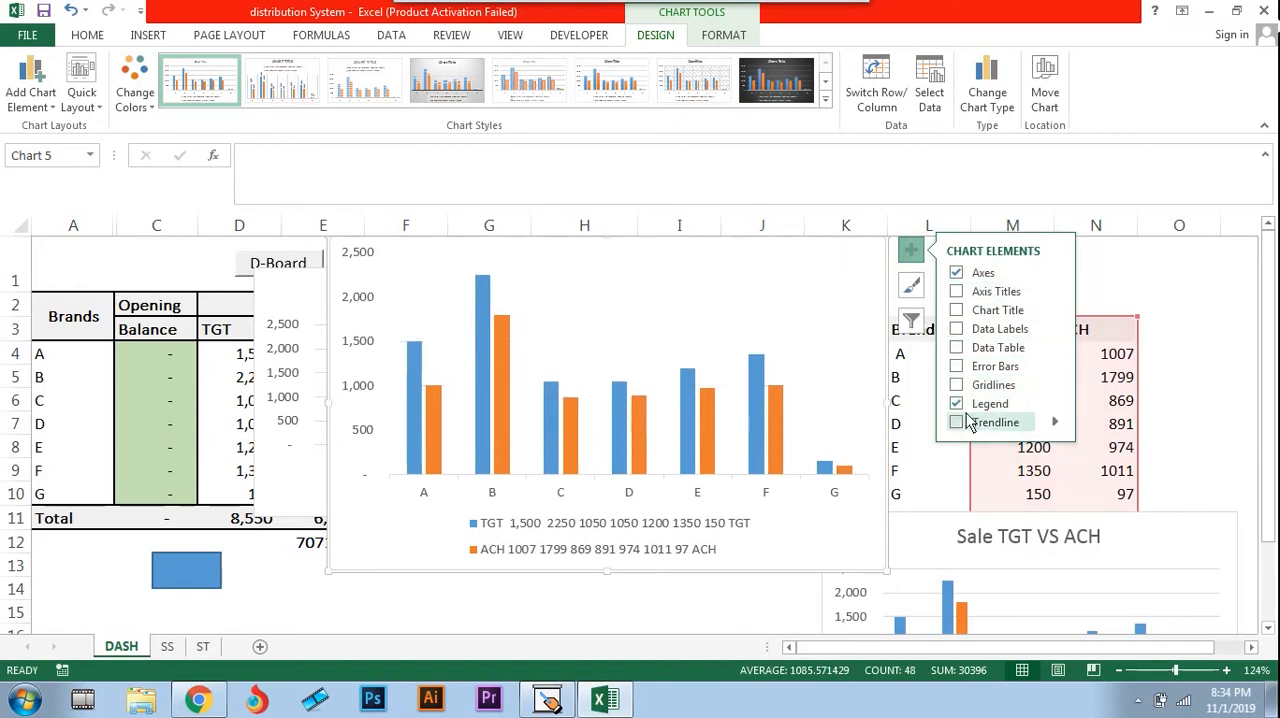
left_click(957, 404)
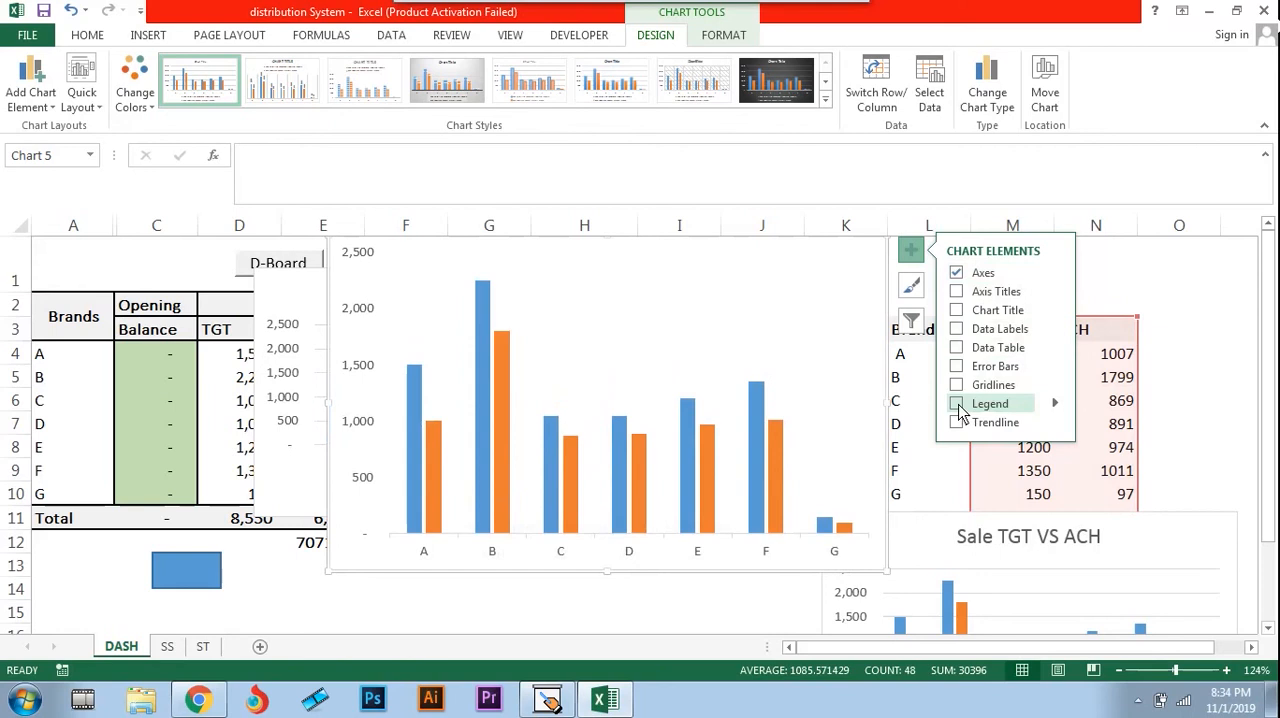
left_click(957, 404)
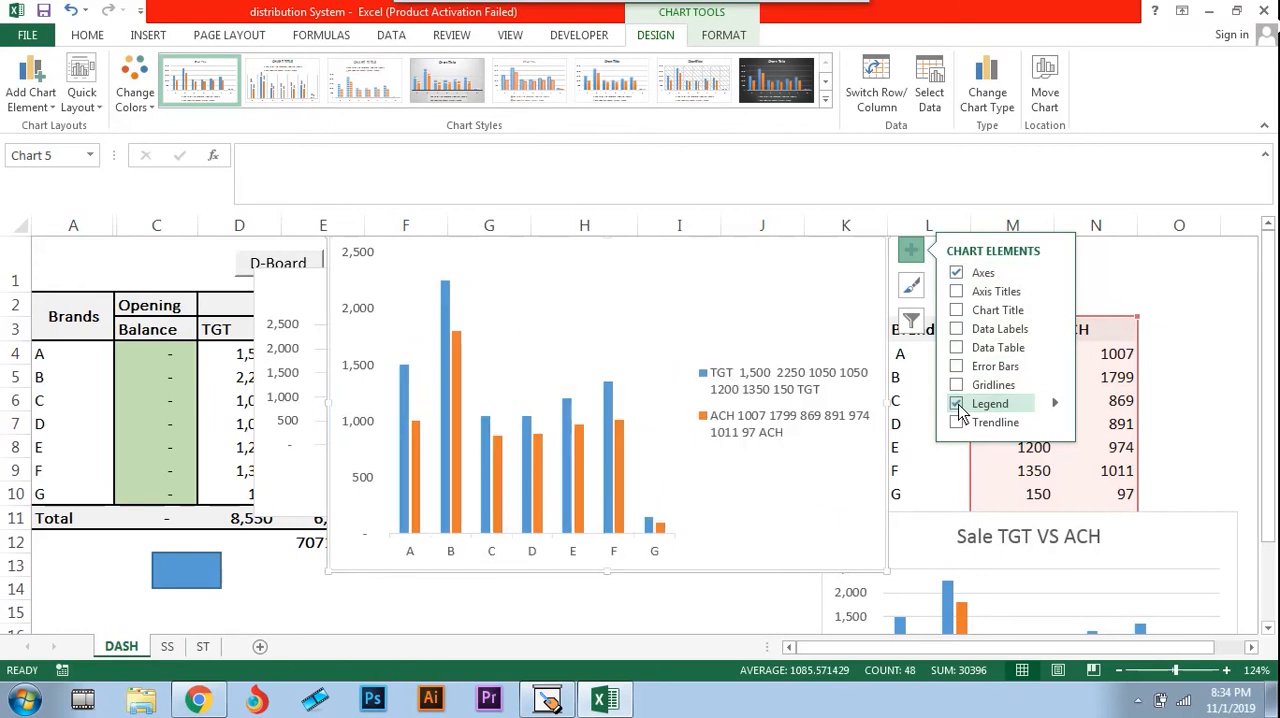
Remove the new column chart and move the Stock TGT V.S ACH chart back over the REC table, above the Sale TGT VS ACH chart
left_click(1138, 276)
left_click(779, 293)
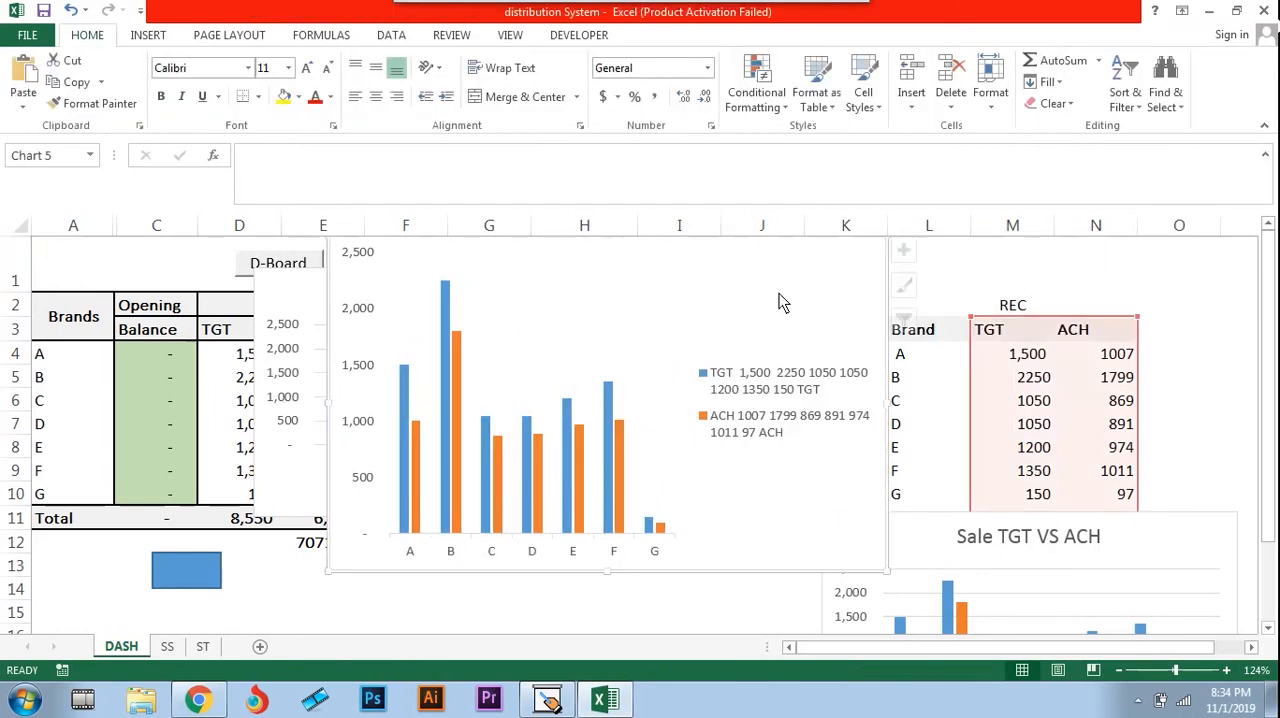
key("Escape")
key("ctrl+z")
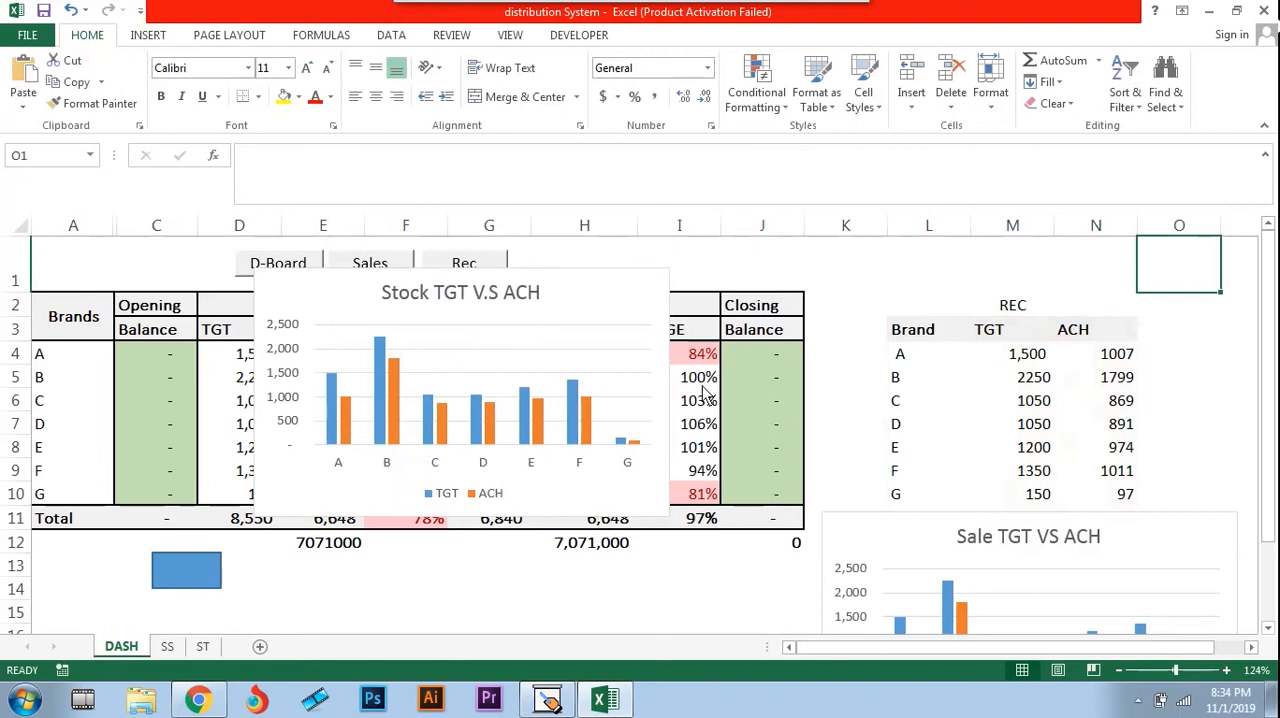
left_click_drag(593, 318, 1138, 288)
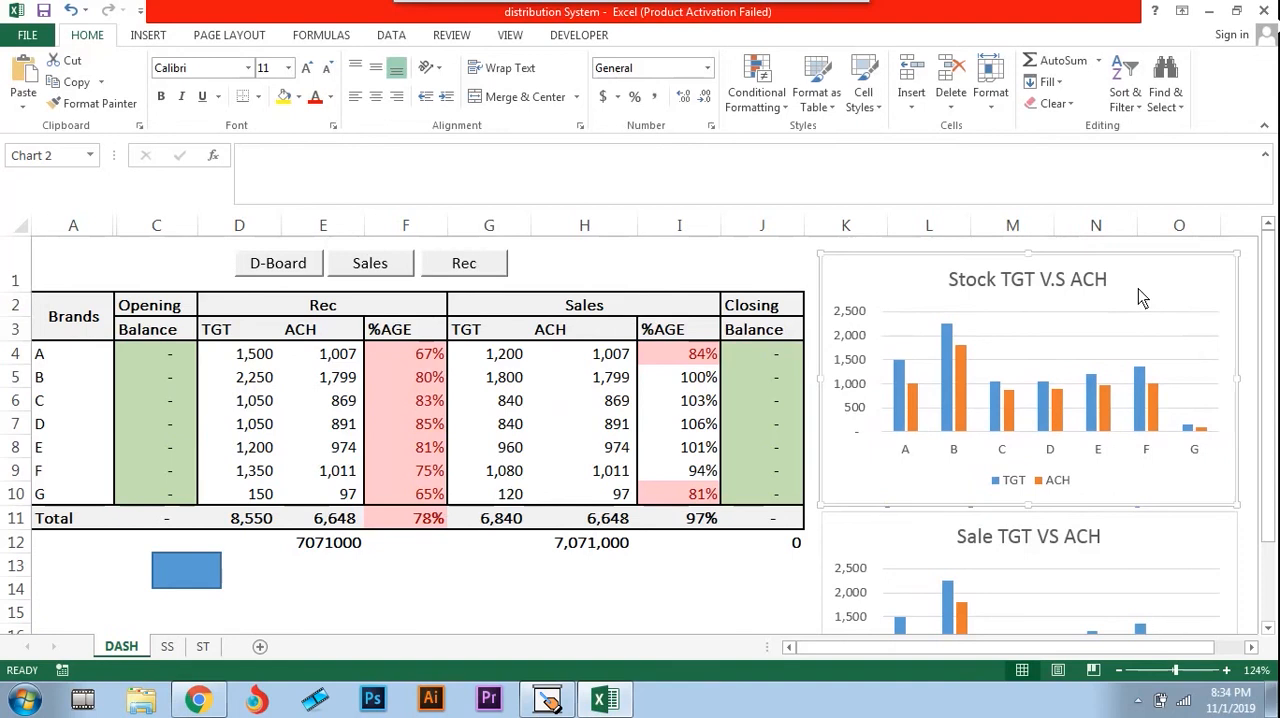
left_click(612, 590)
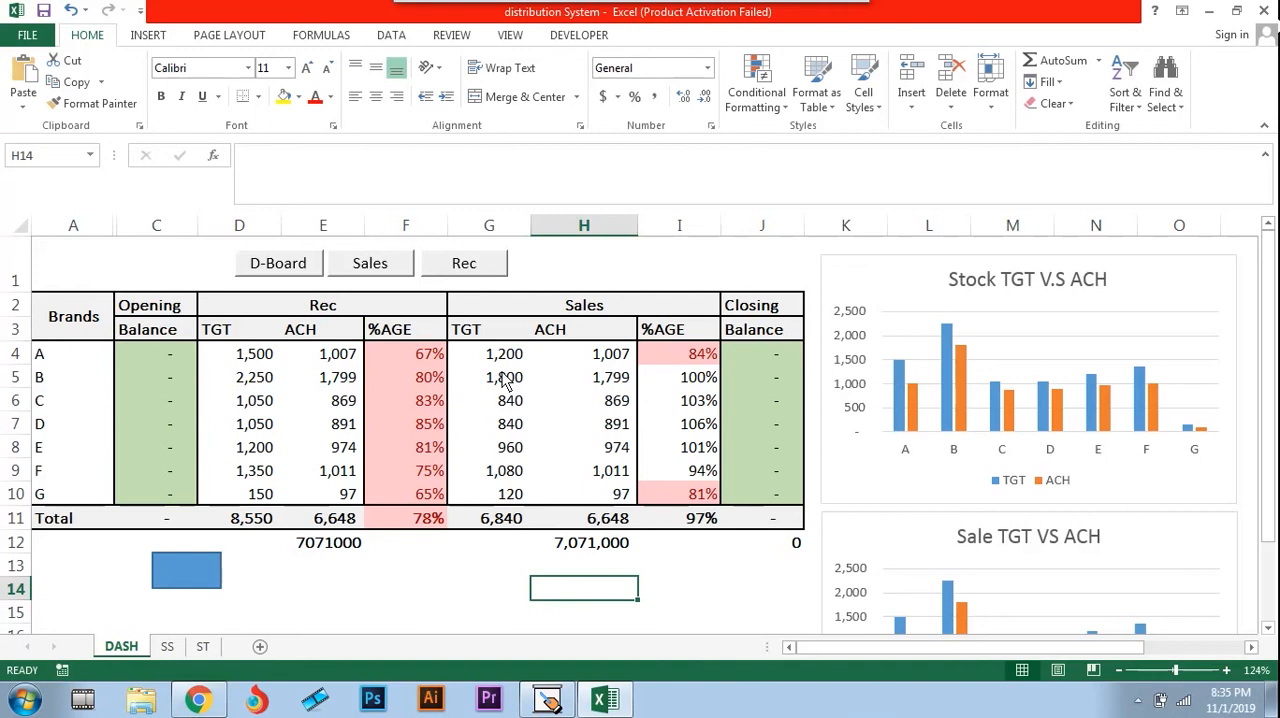
Enter ATTENDANCE in cell F15, below the dashboard table
key("Left")
key("Down")
key("Down")
key("Down")
key("Down")
key("Up")
key("Up")
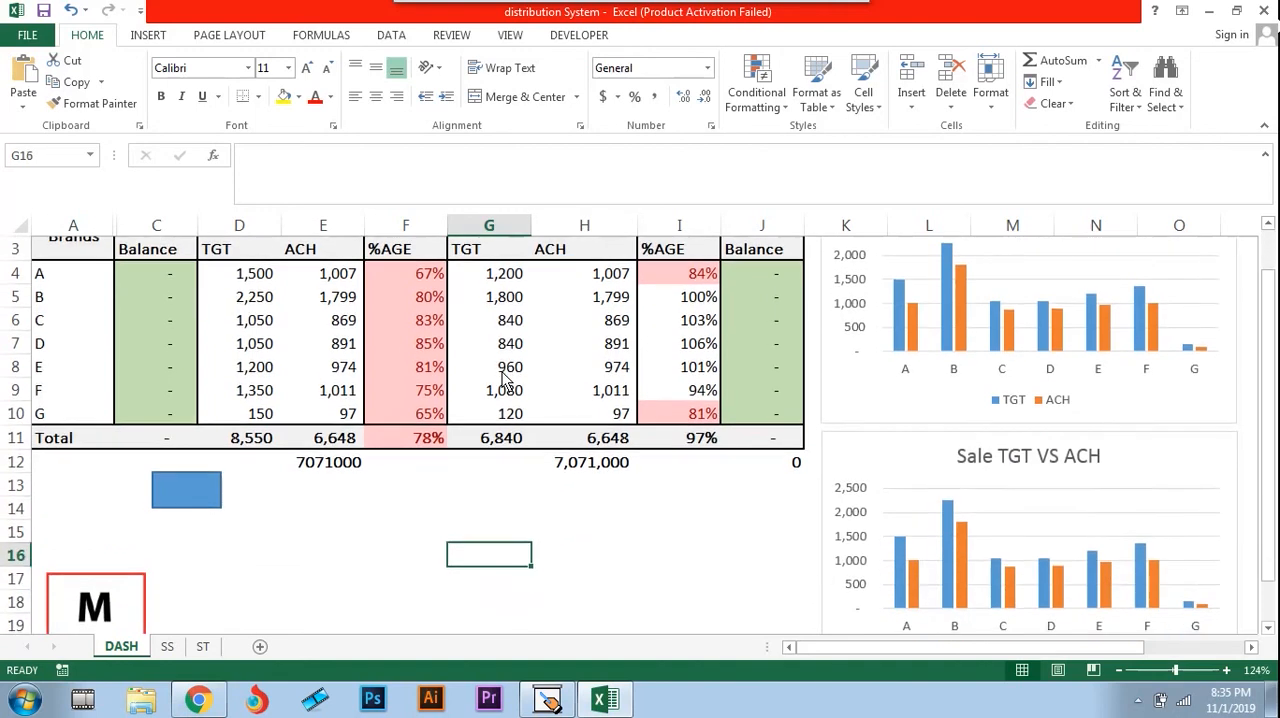
key("Left")
key("Left")
key("Right")
key("Up")
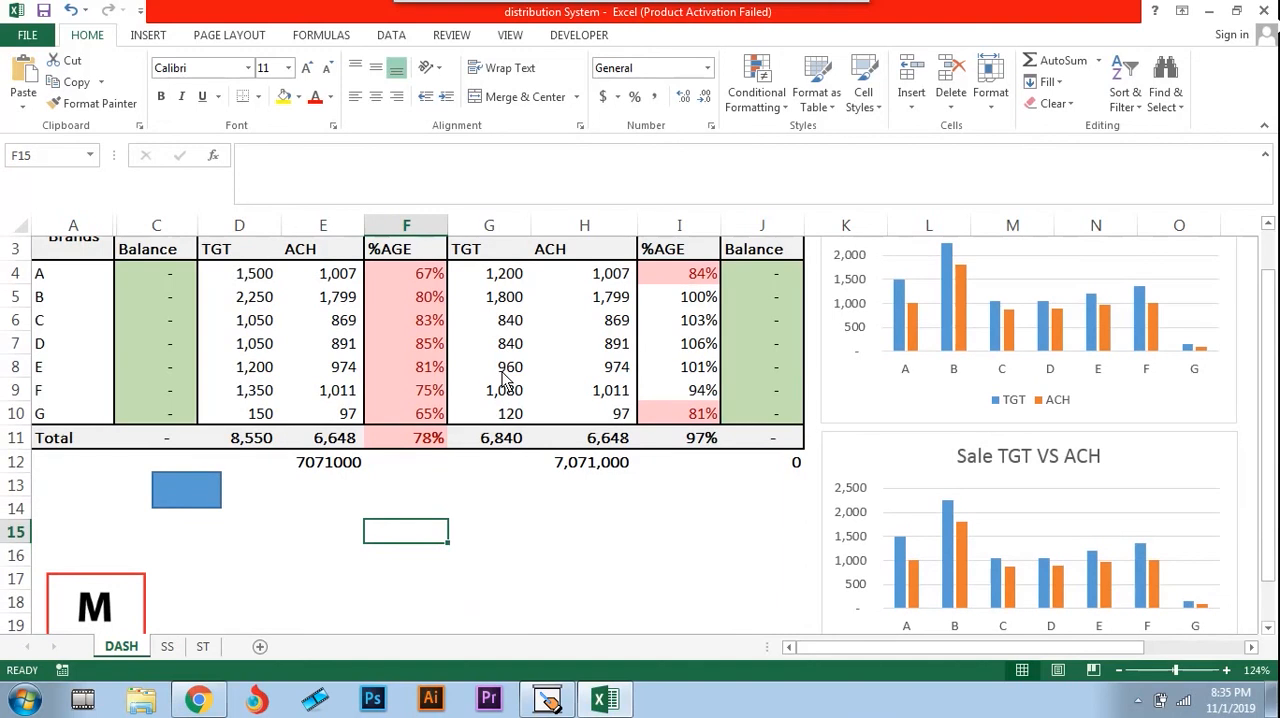
key("Caps_Lock")
type("ATT")
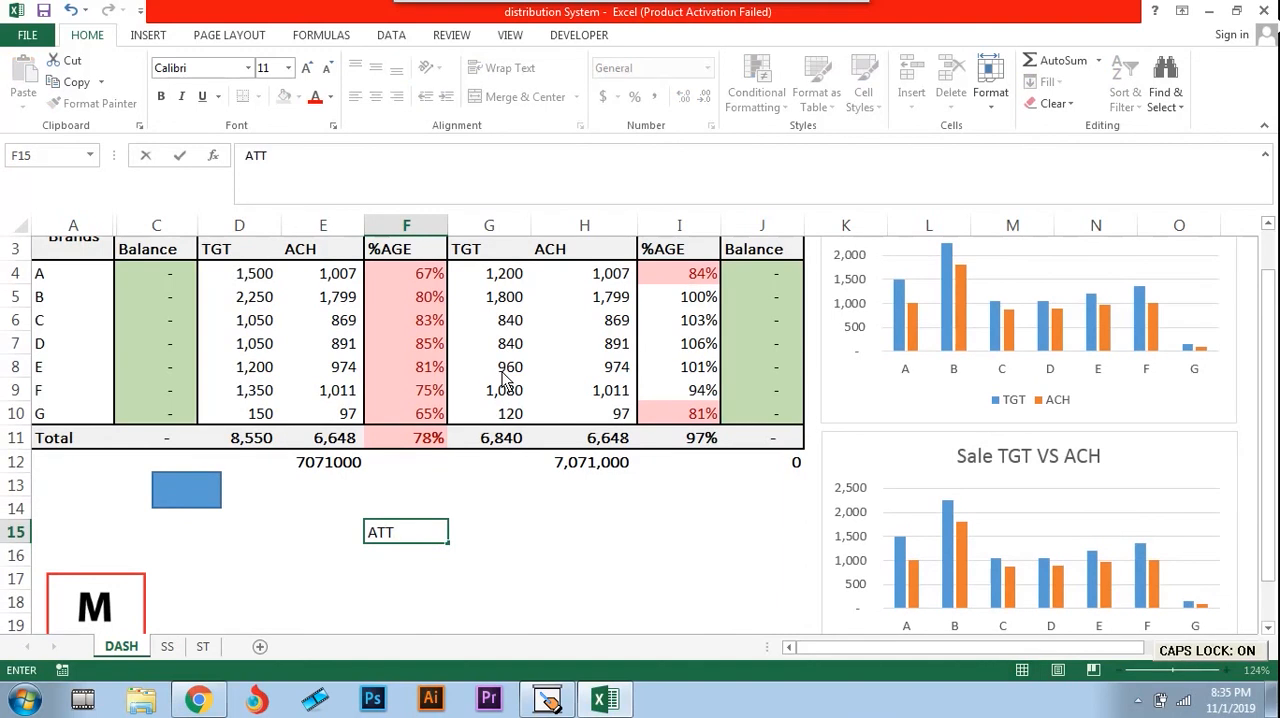
type("ENDA")
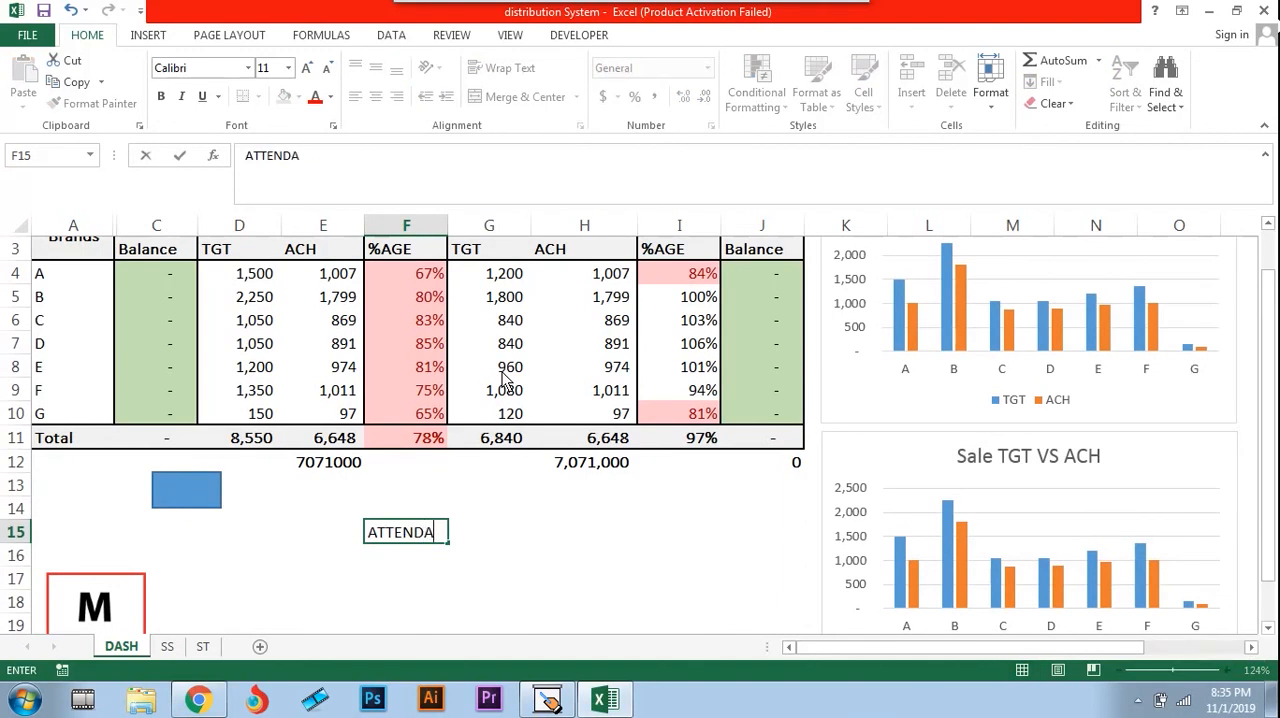
type("NCE")
key("Return")
Enter SALARY in cell F16 and HR DATA BASE in cell F17
type("SALARY")
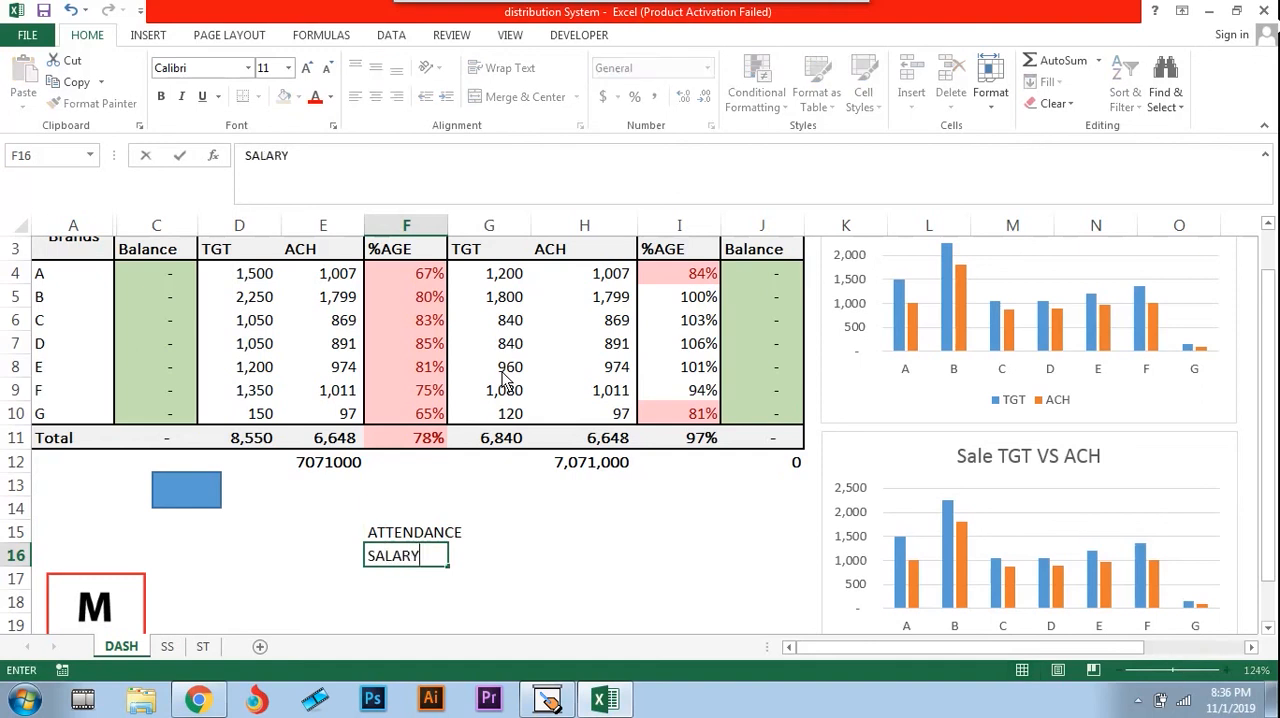
key("Return")
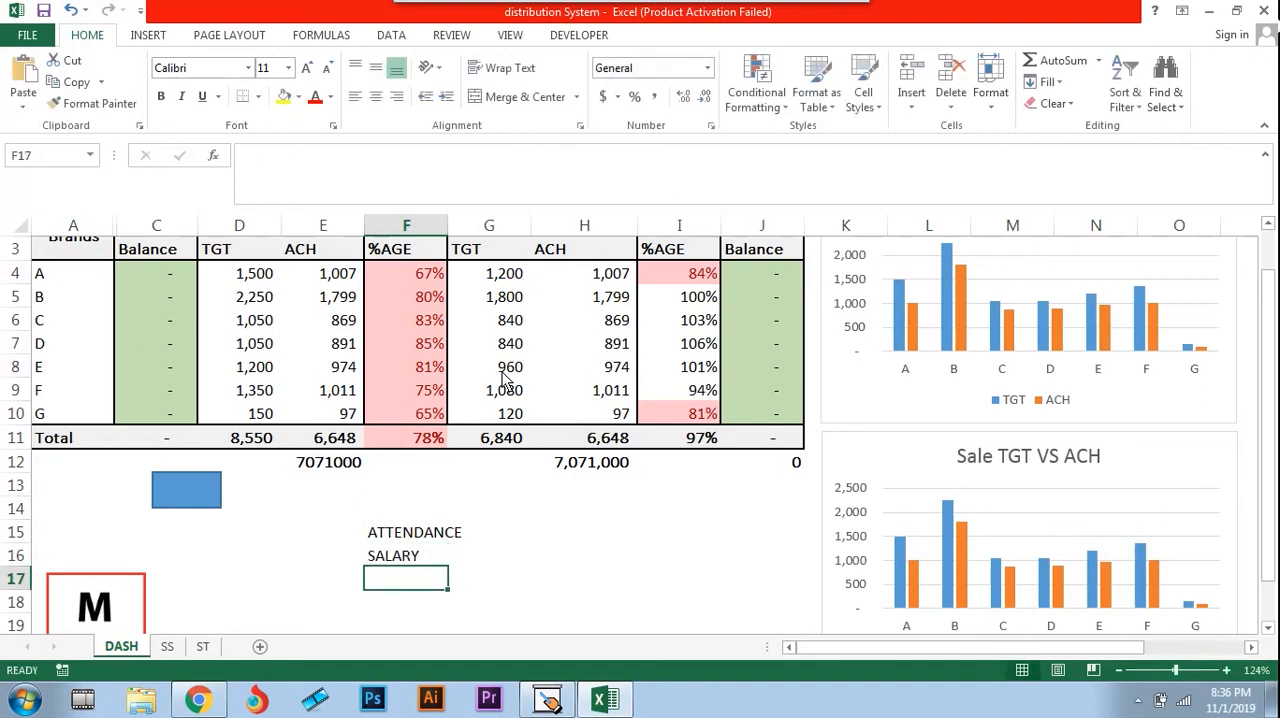
type("HR DAD")
key("BackSpace")
type("T")
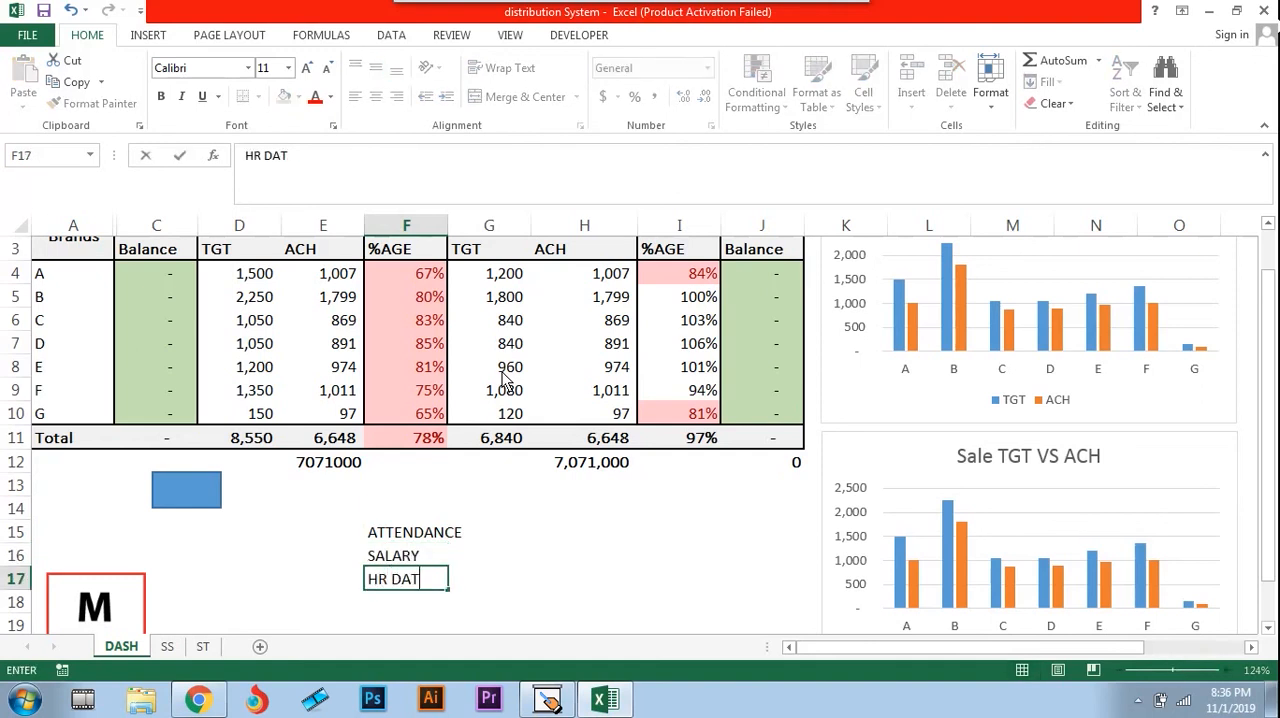
type("A BASE")
key("Return")
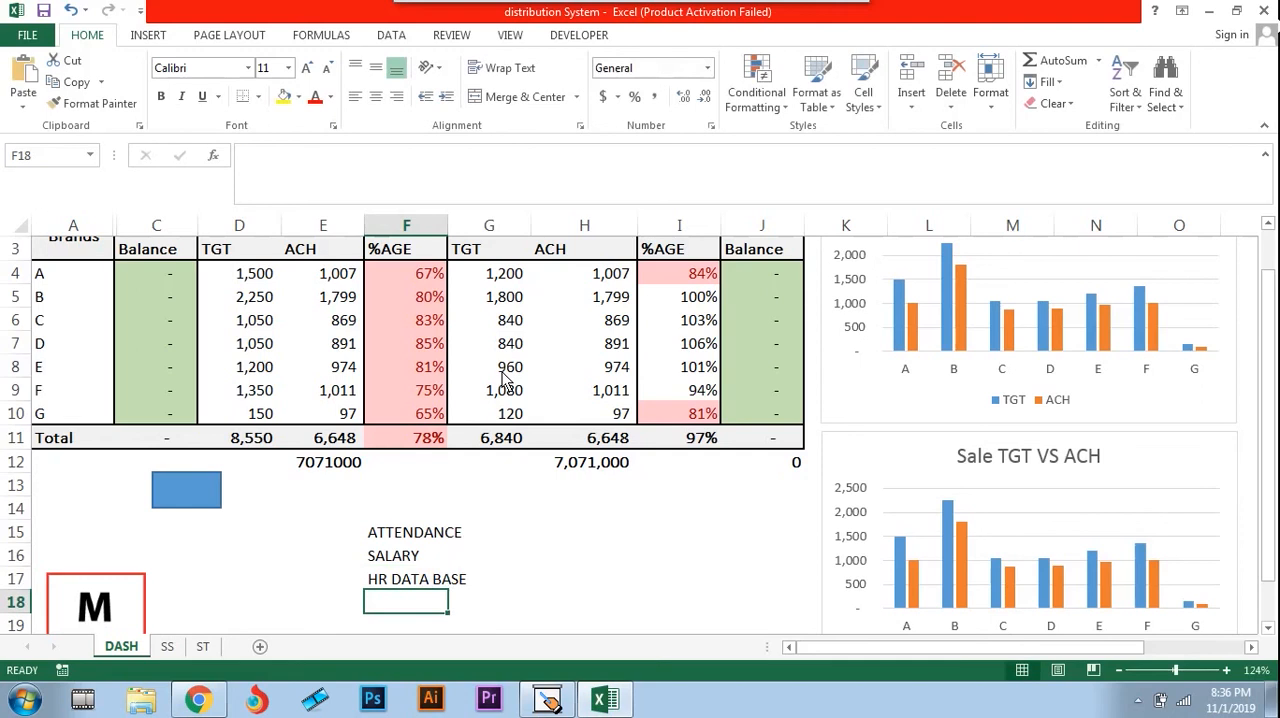
Highlight the ATTENDANCE, SALARY and HR DATA BASE entries in F15:F17 and review the dashboard above them
key("Up")
key("Up")
key("Up")
key("shift+Down")
key("shift+Down")
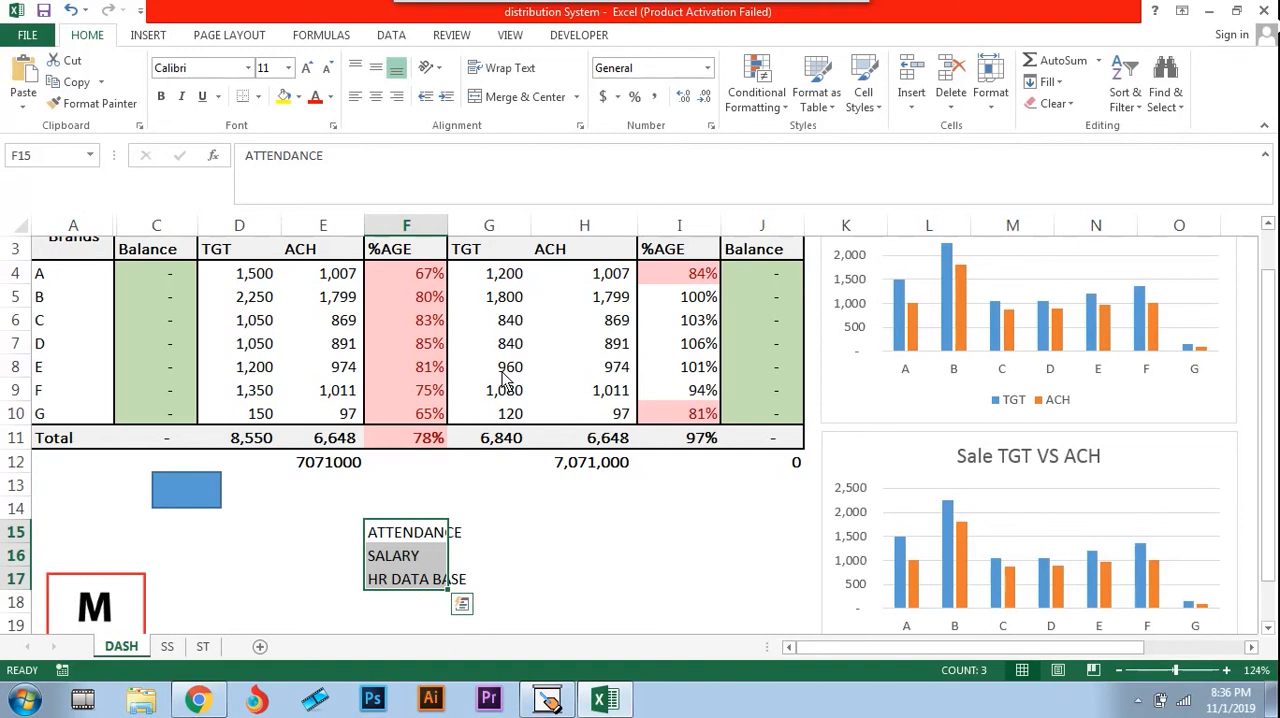
scroll(505, 383, "up", 1)
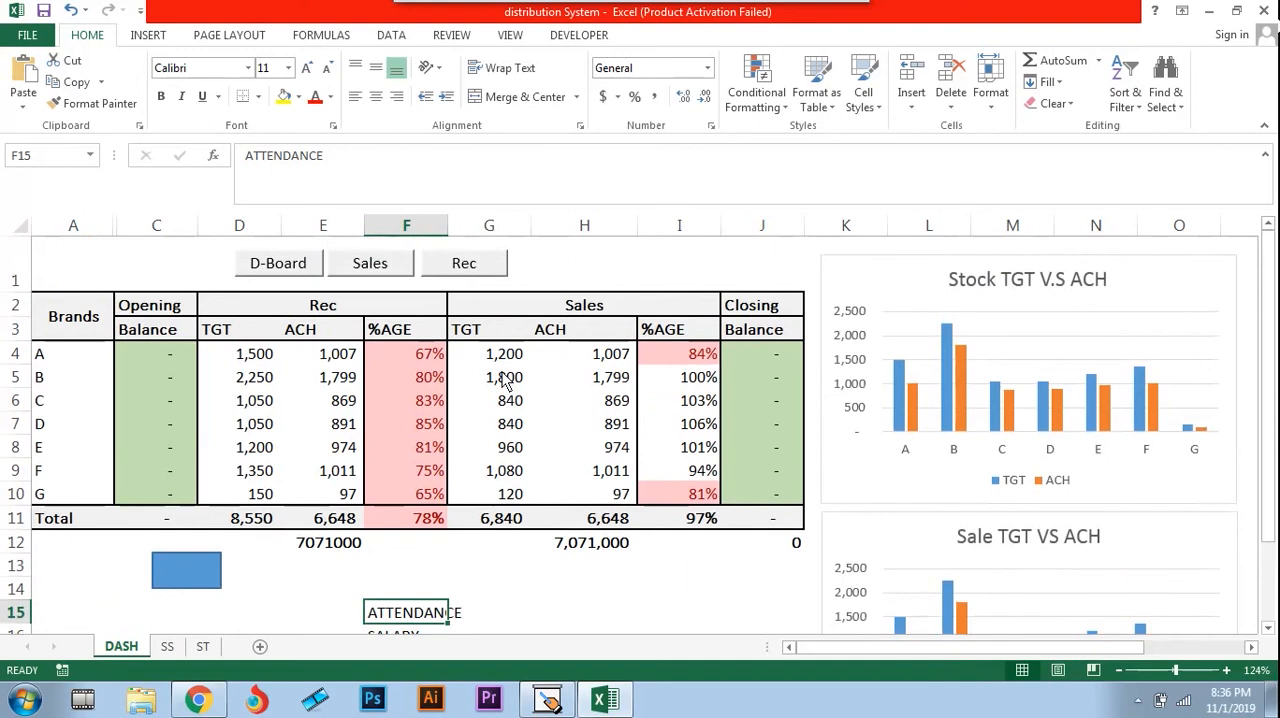
scroll(505, 383, "down", 1)
key("Right")
key("Right")
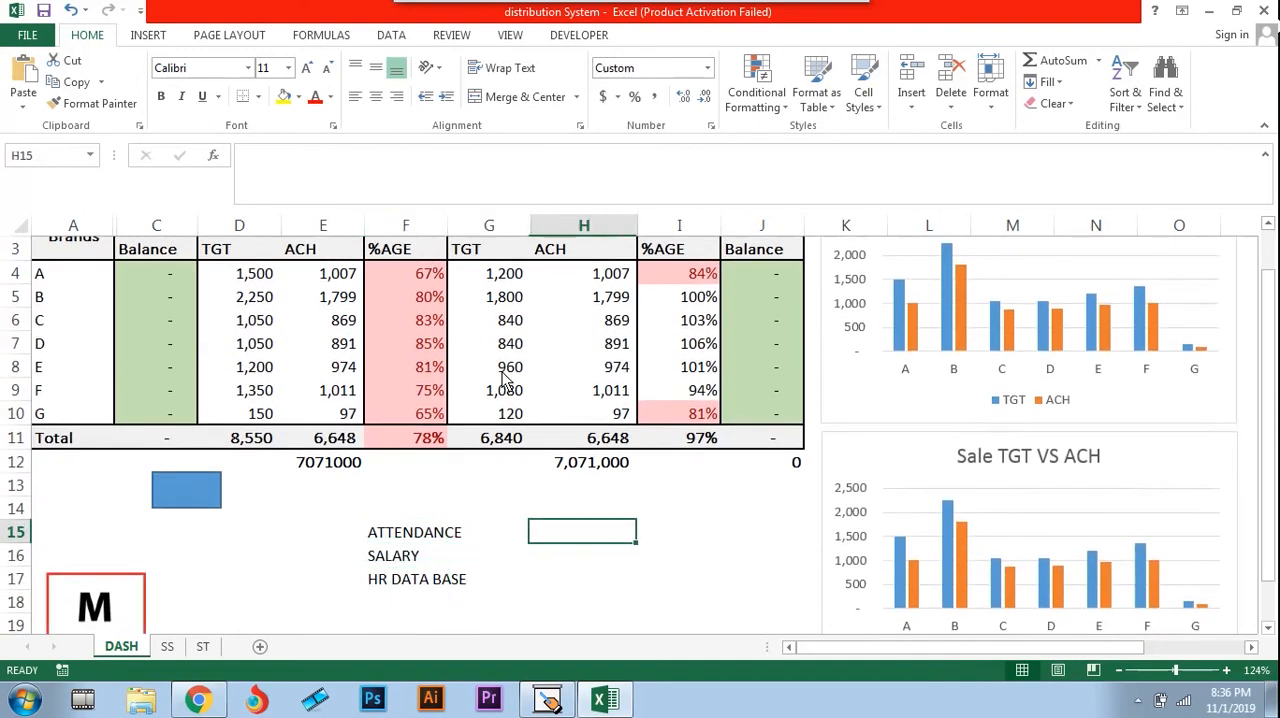
type("WWW.FACE")
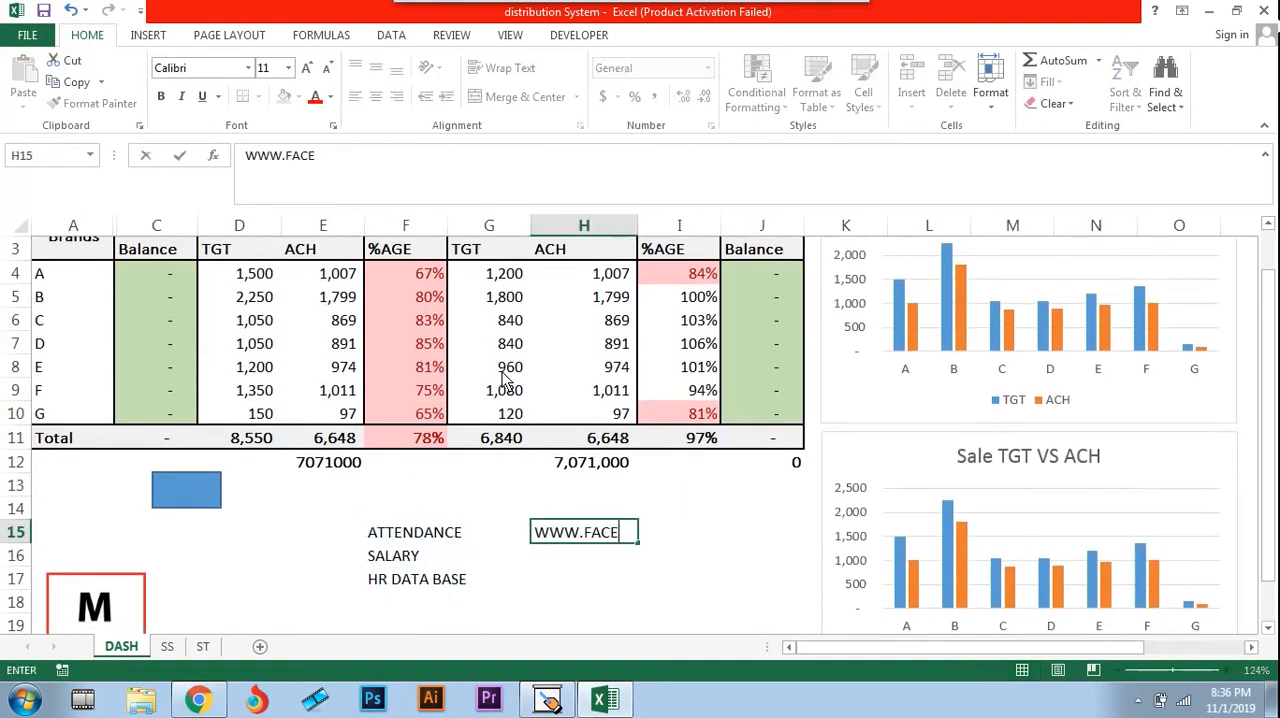
type("BOOK.COM/")
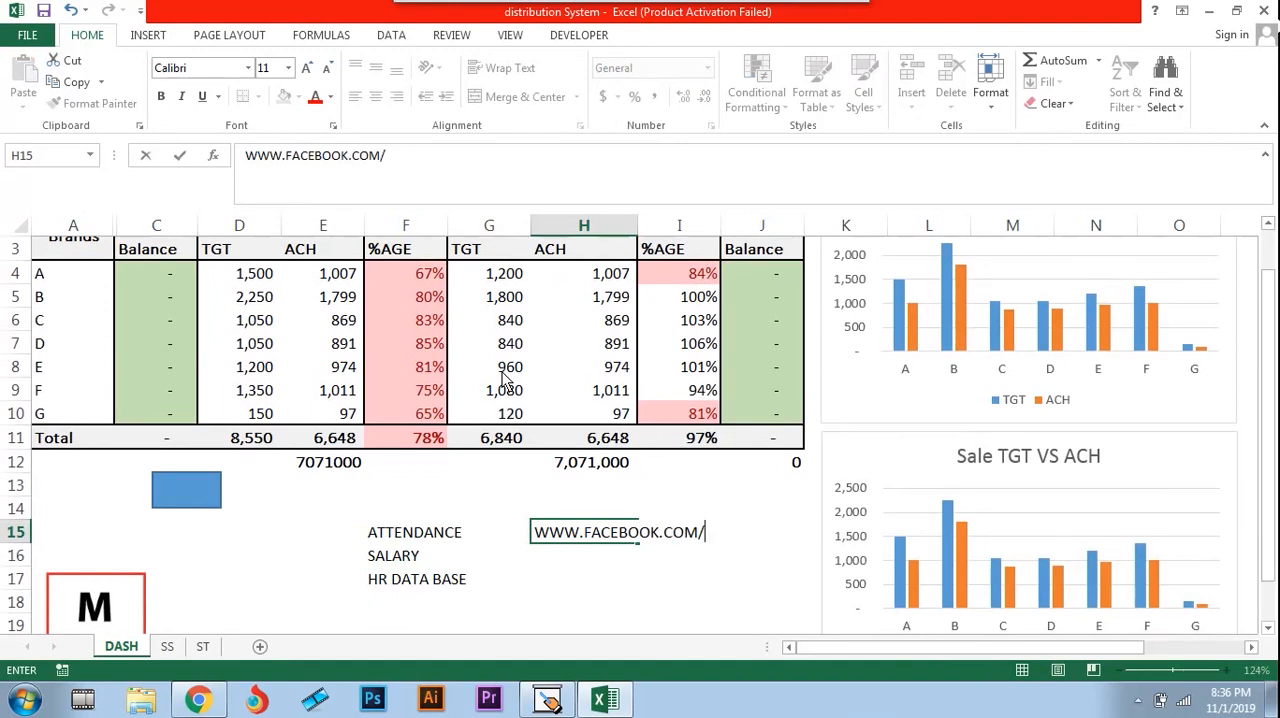
type("MYETUTORIAL")
key("Return")
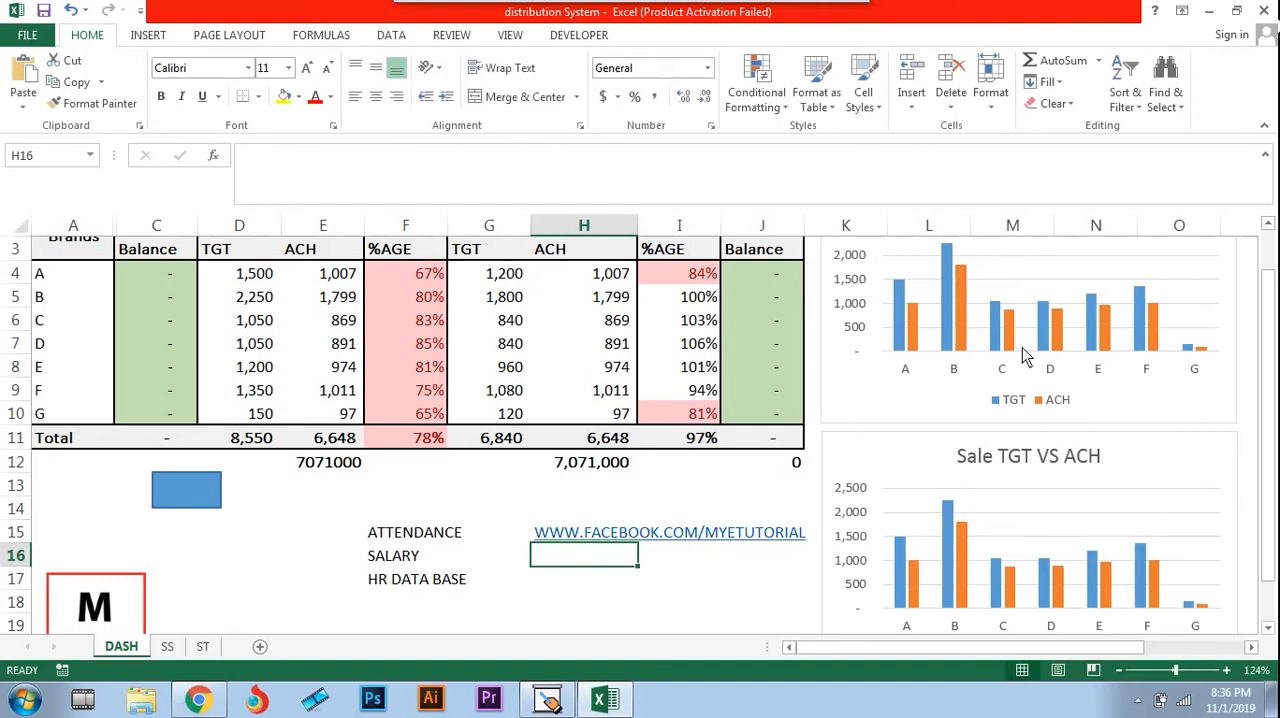
left_click(1137, 700)
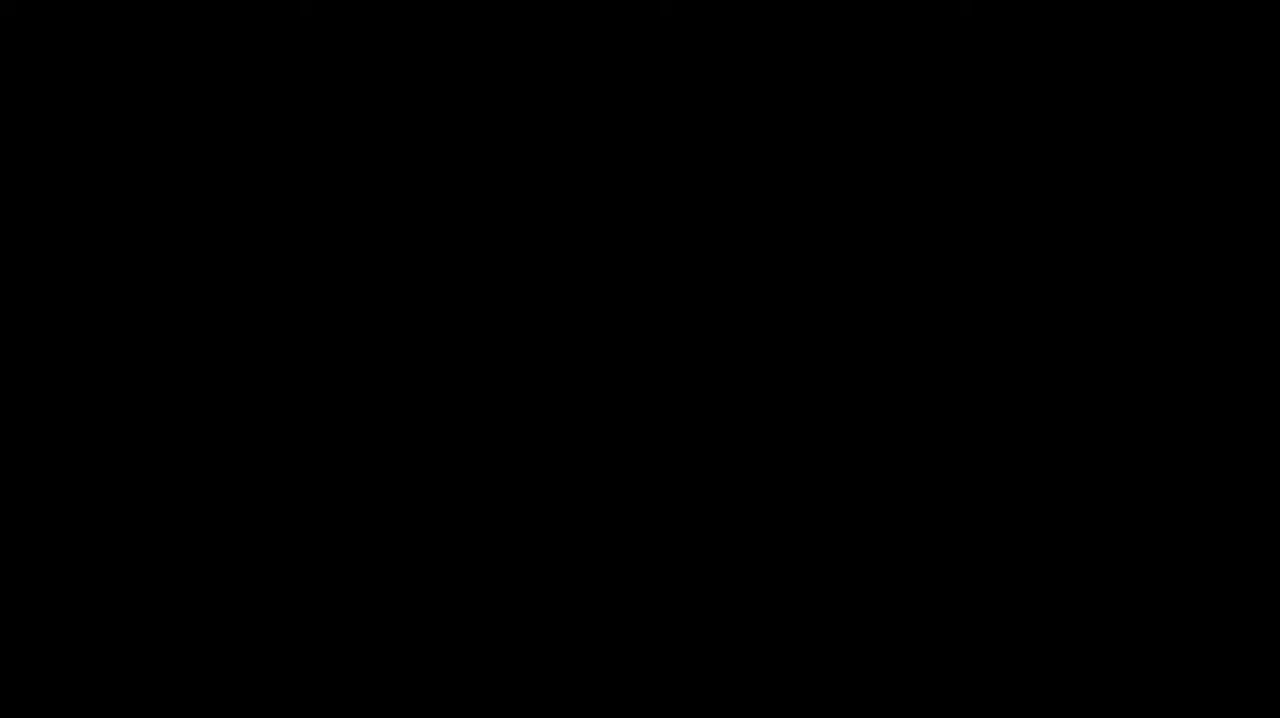